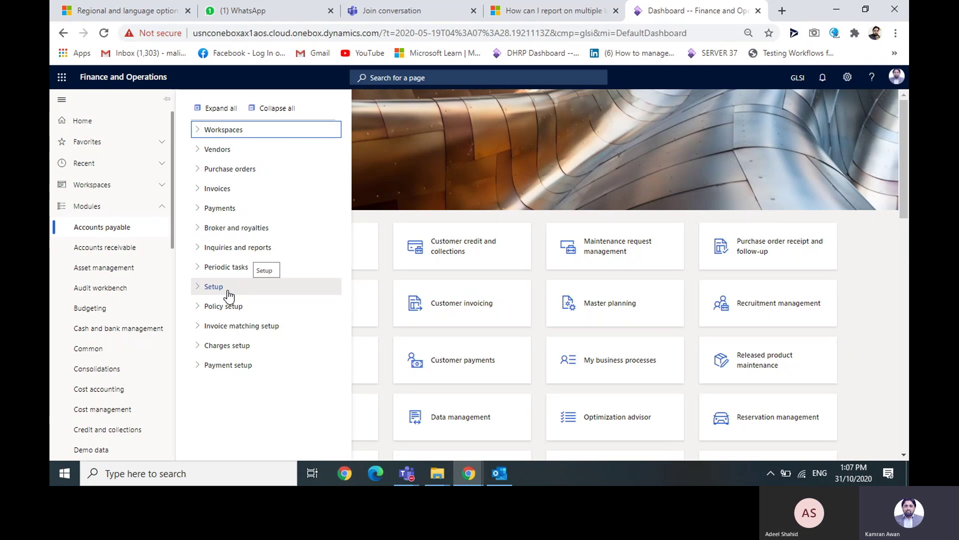
- Show the Accounts receivable menu with Workspaces collapsed, briefly expanding and collapsing Orders
click(123, 252)
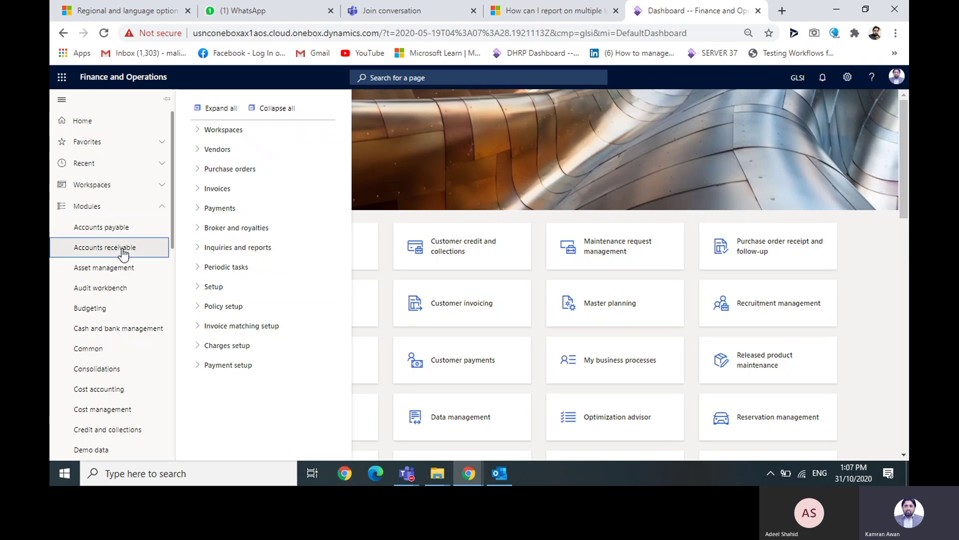
click(260, 114)
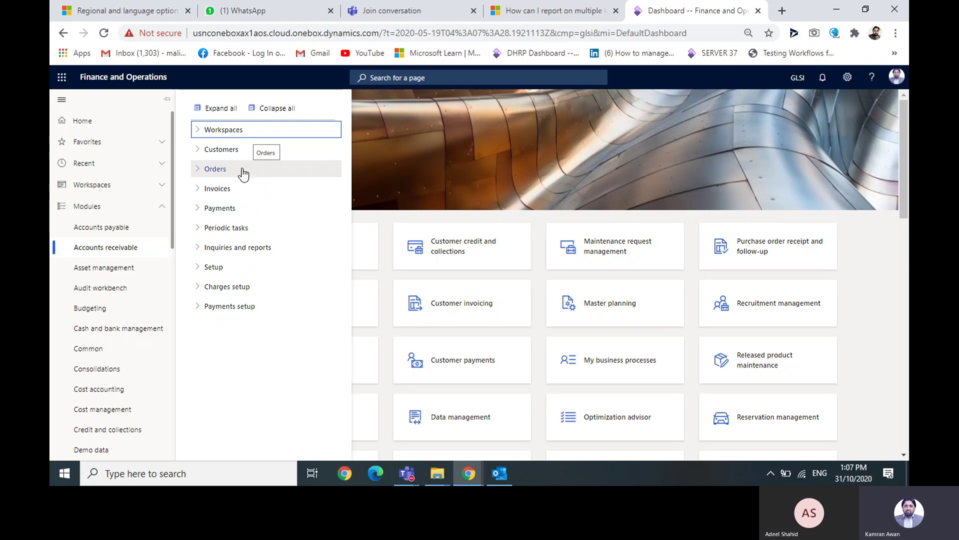
click(197, 170)
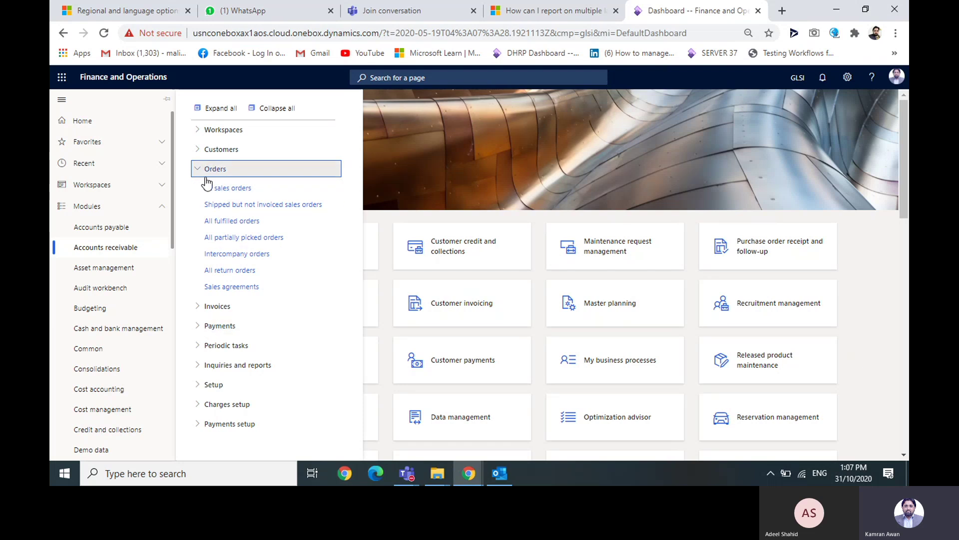
click(199, 172)
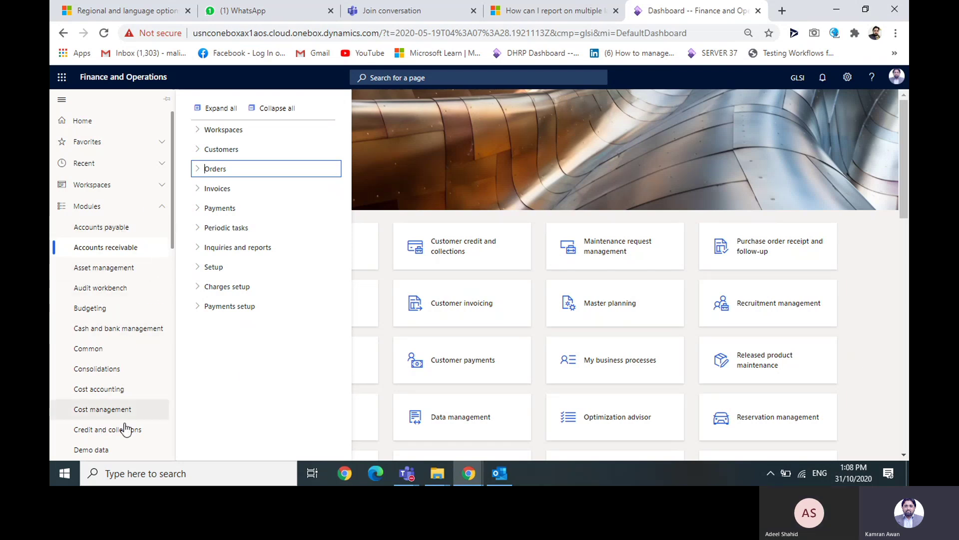
drag(172, 242, 170, 315)
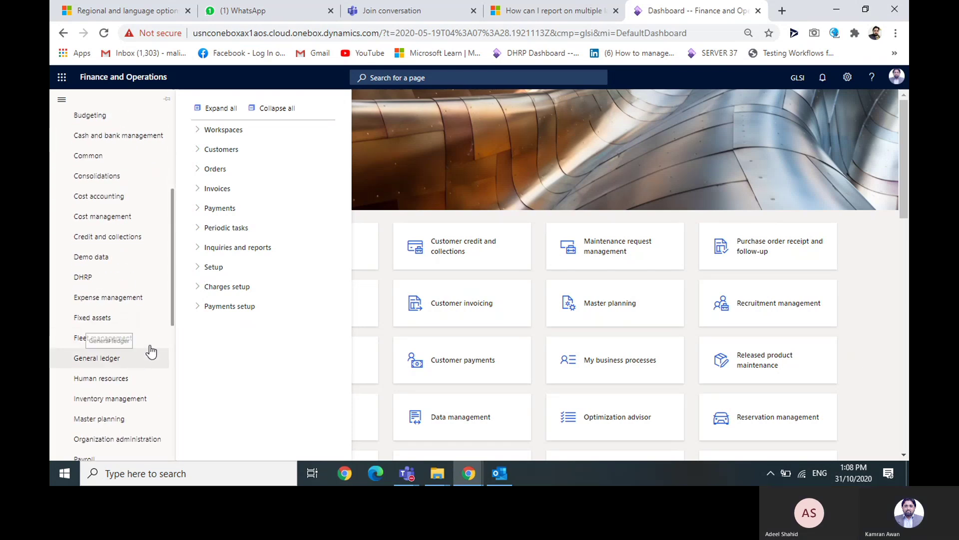
scroll(155, 330, down, 3)
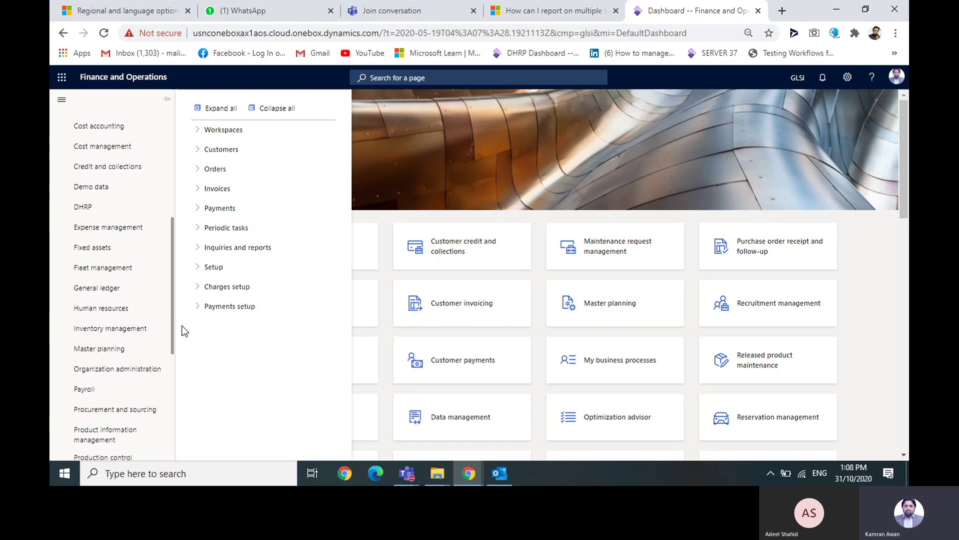
drag(173, 327, 175, 346)
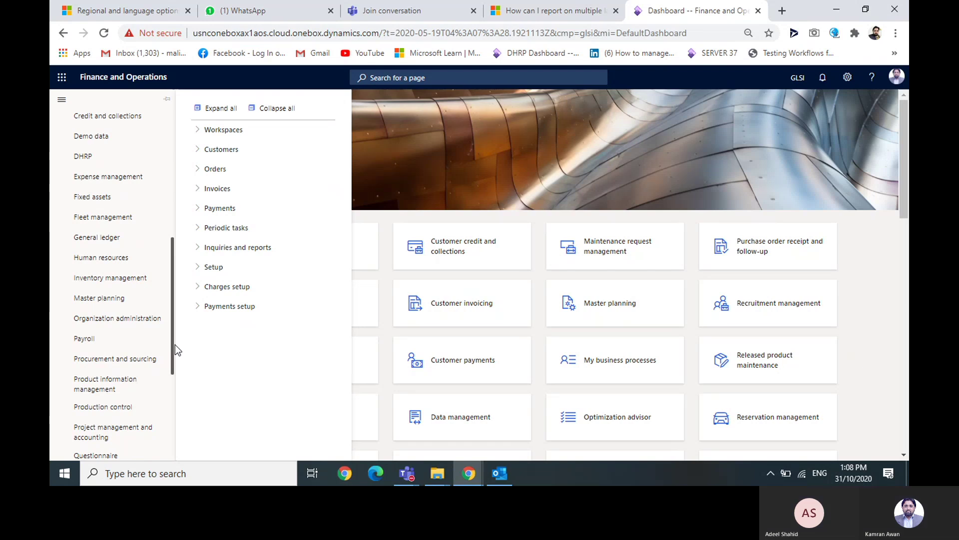
drag(172, 344, 163, 431)
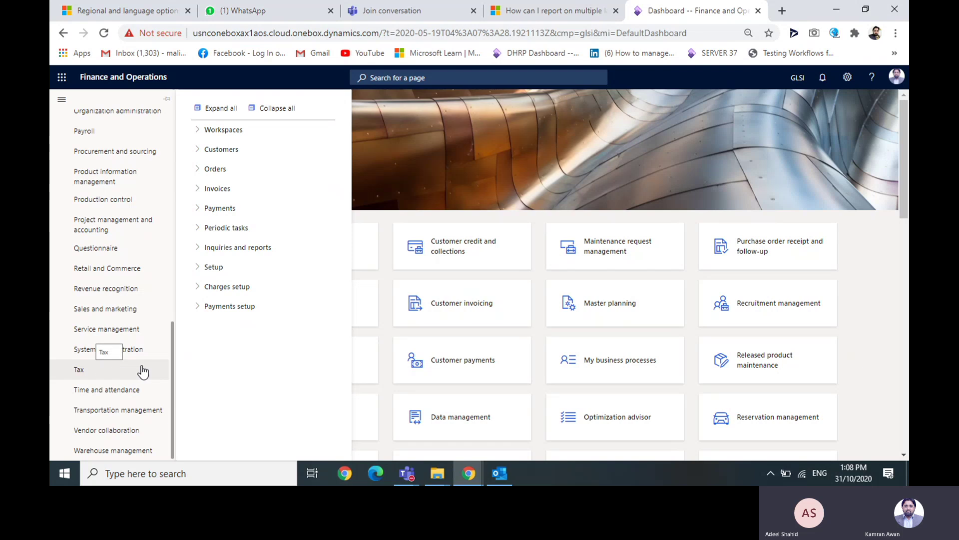
drag(167, 370, 178, 338)
scroll(178, 337, up, 1)
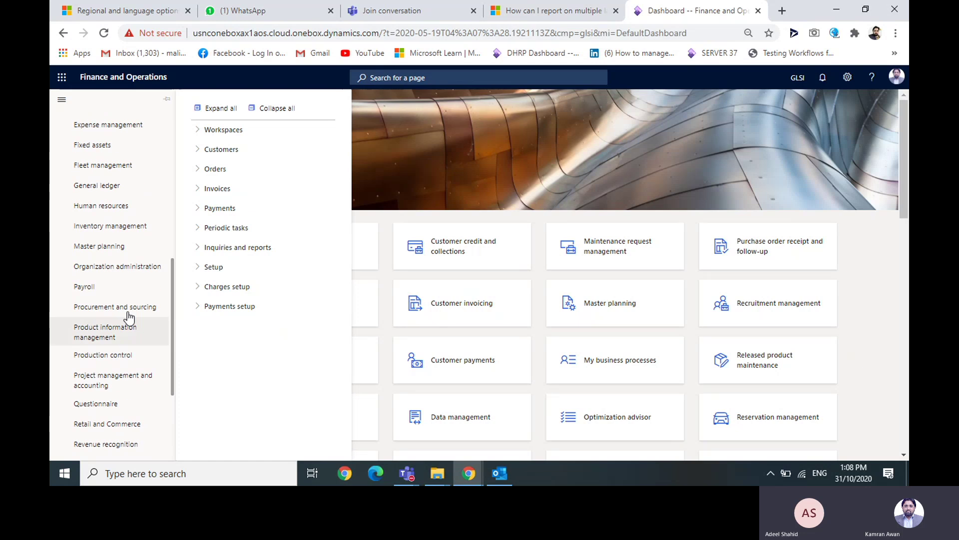
drag(172, 296, 182, 152)
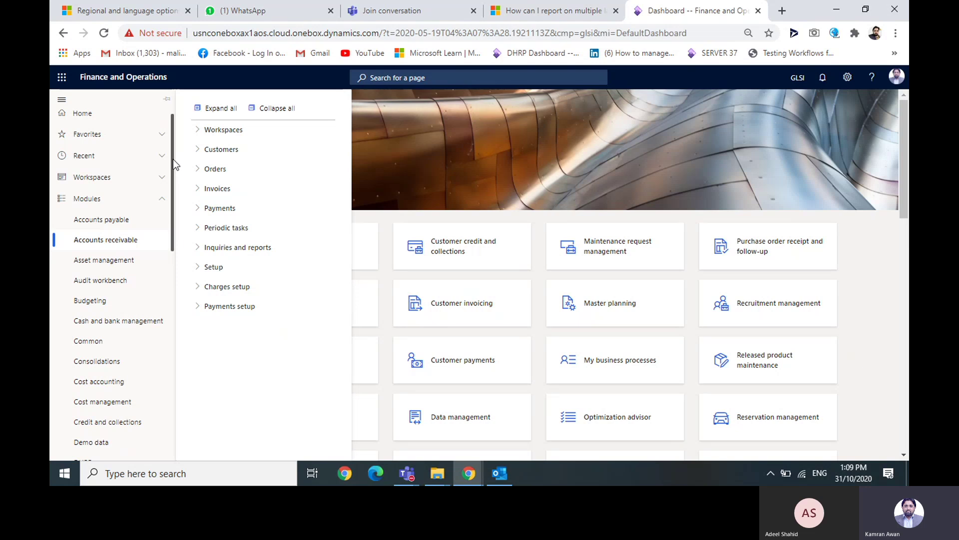
- Hide the module navigation to reveal the dashboard, then reopen it
drag(173, 159, 173, 174)
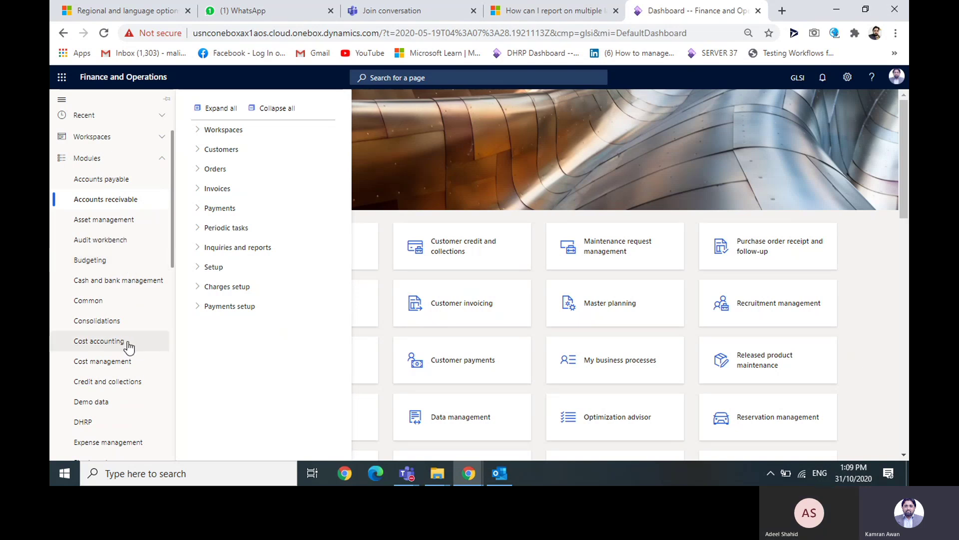
drag(175, 250, 171, 291)
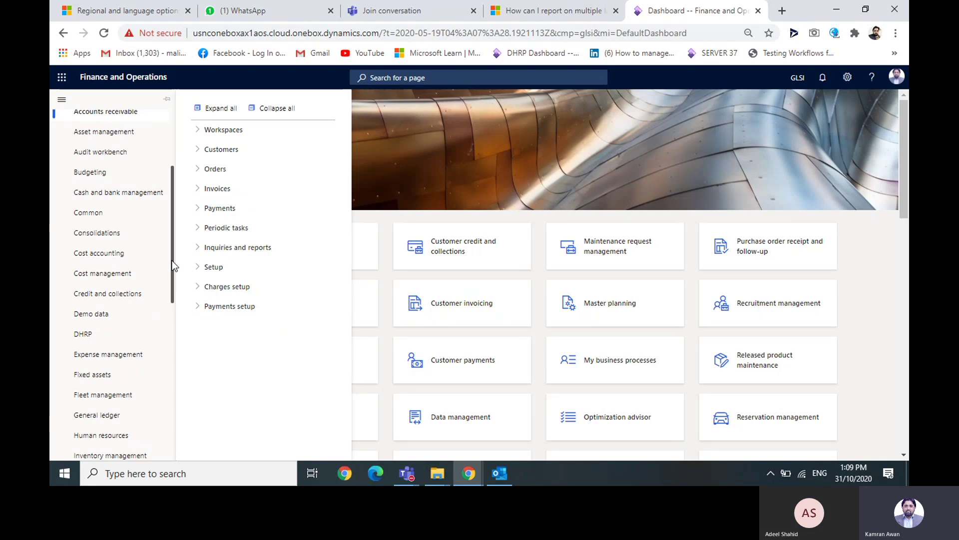
drag(172, 261, 194, 190)
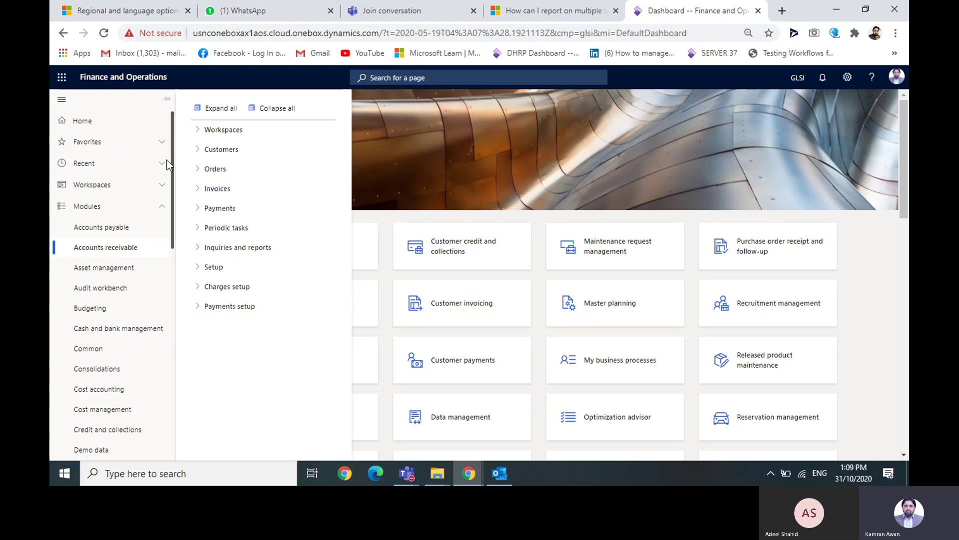
click(865, 274)
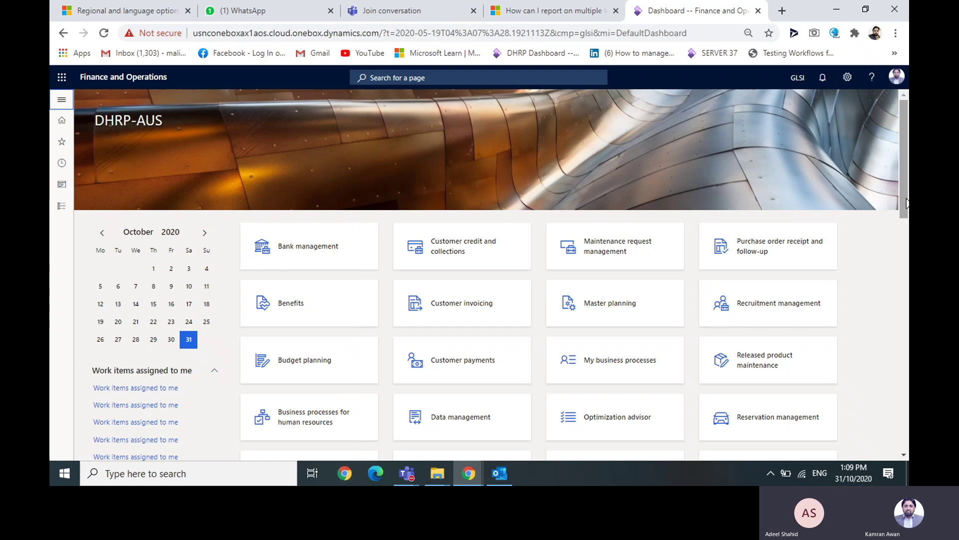
click(61, 205)
- Show the Accounts payable menu, toggle its Workspaces group, then hide and reopen the pane
click(119, 229)
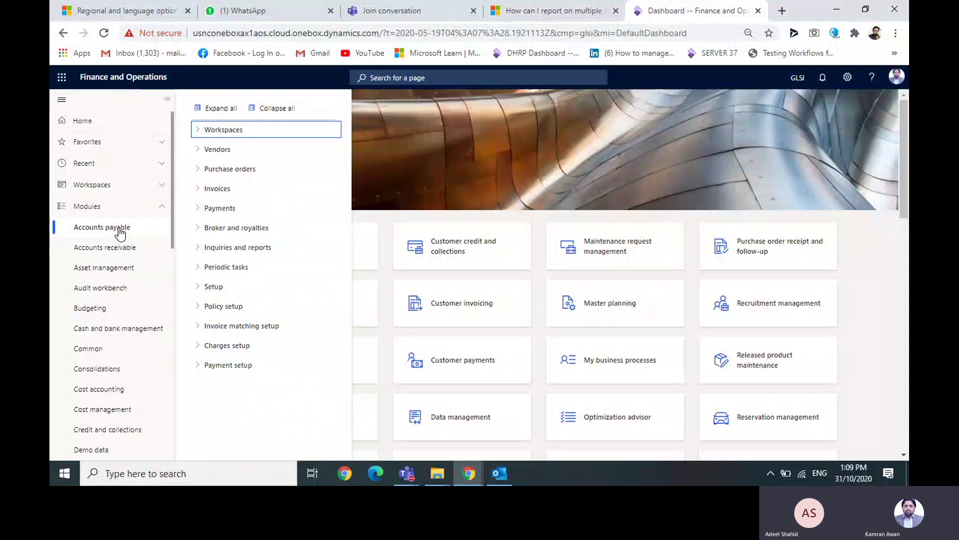
click(198, 132)
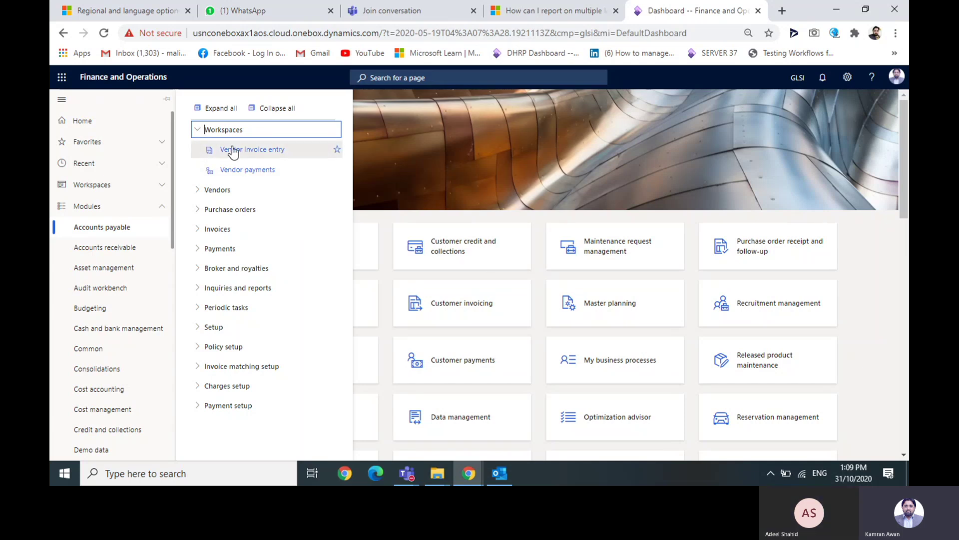
click(200, 131)
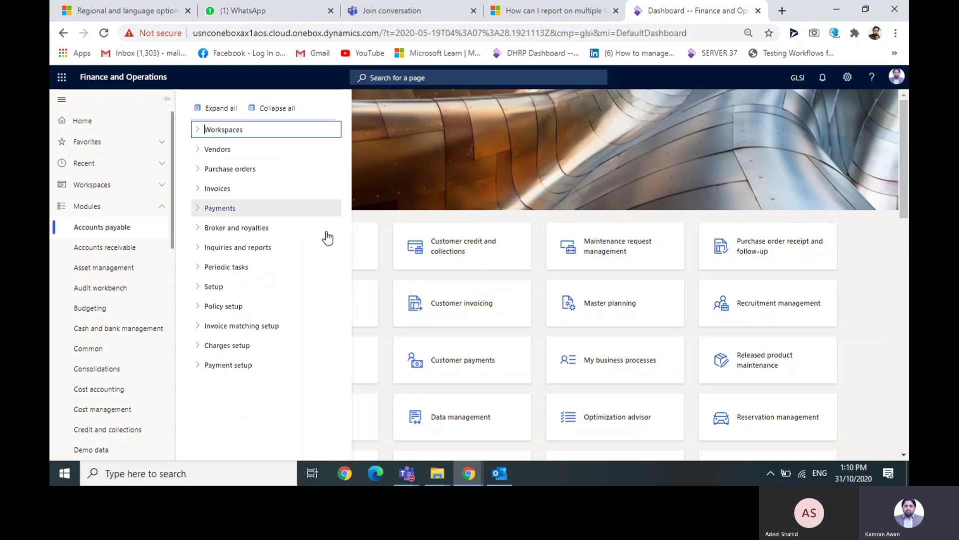
click(470, 222)
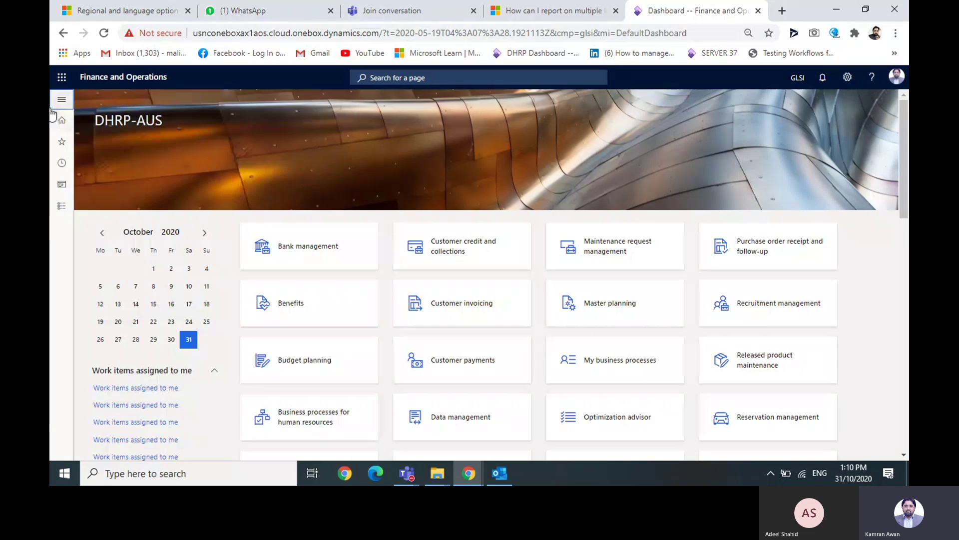
click(61, 99)
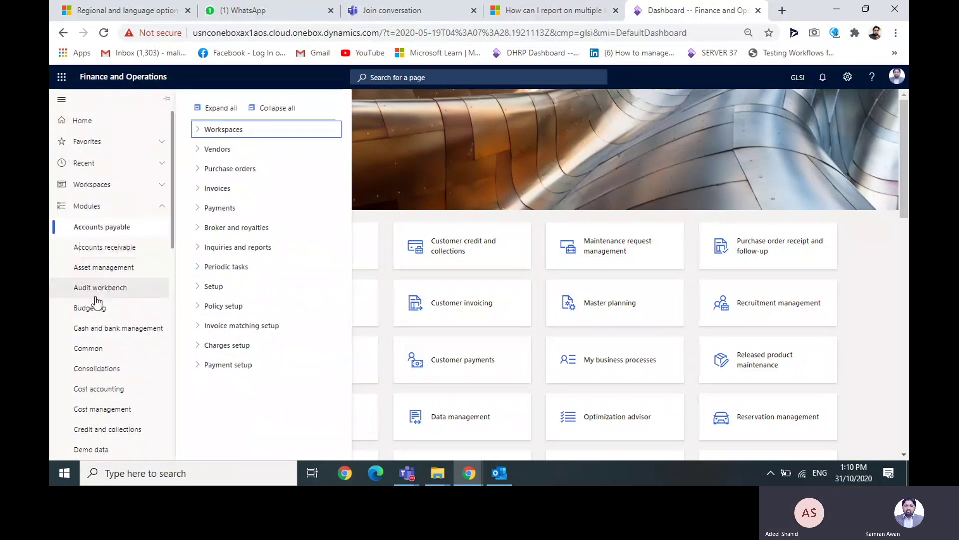
- Open the Bank management workspace from the Cash and bank management module
click(103, 330)
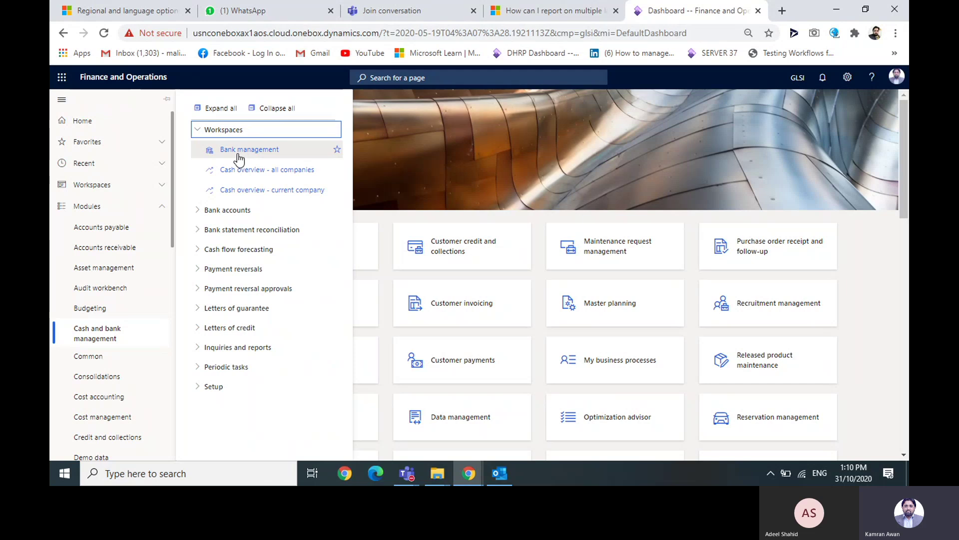
click(241, 151)
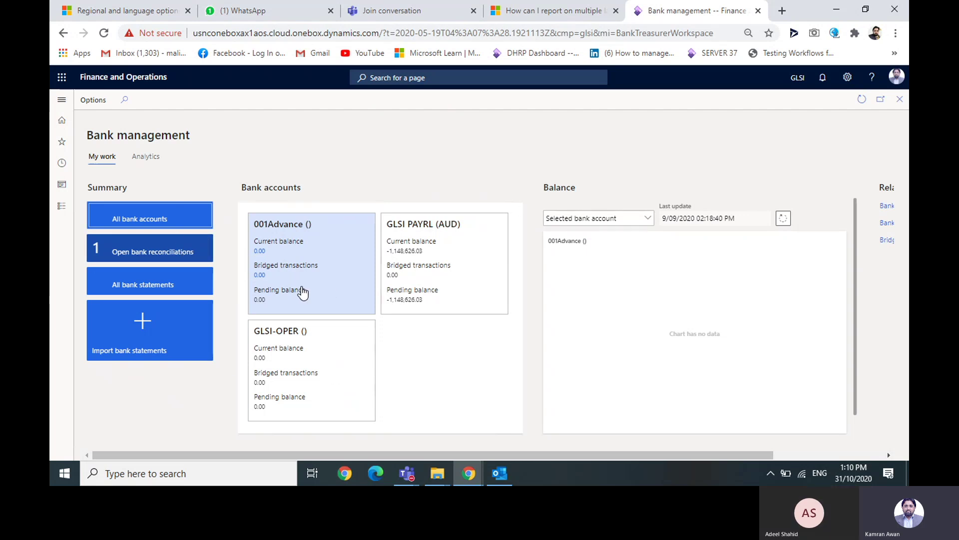
- Show the GLSI-OPER, then GLSI PAYRL balances, and check the reconciliation tile's refresh time
click(290, 350)
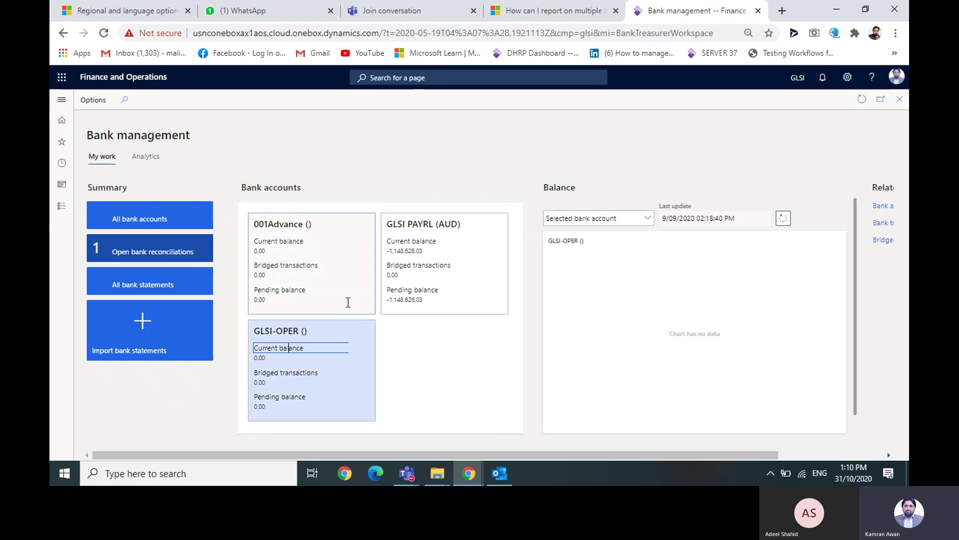
click(408, 269)
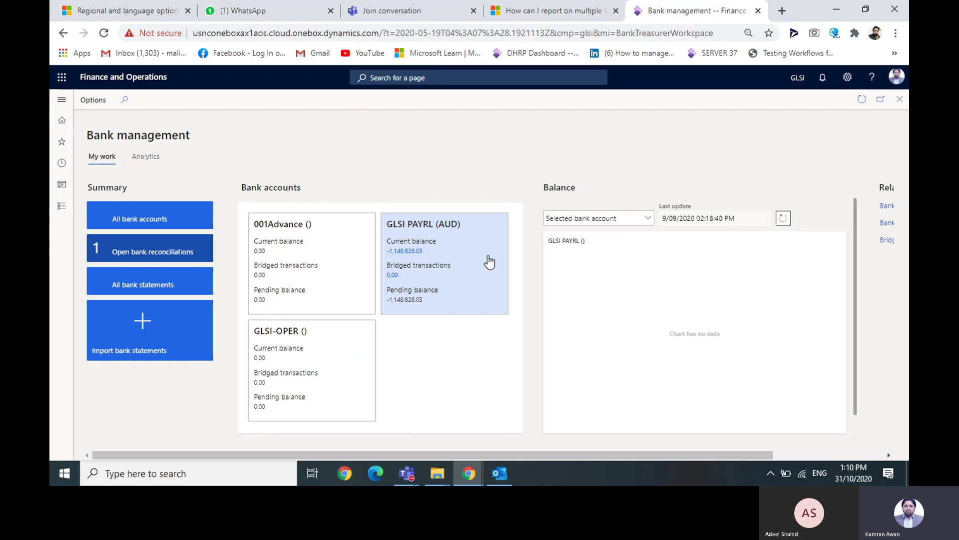
click(206, 244)
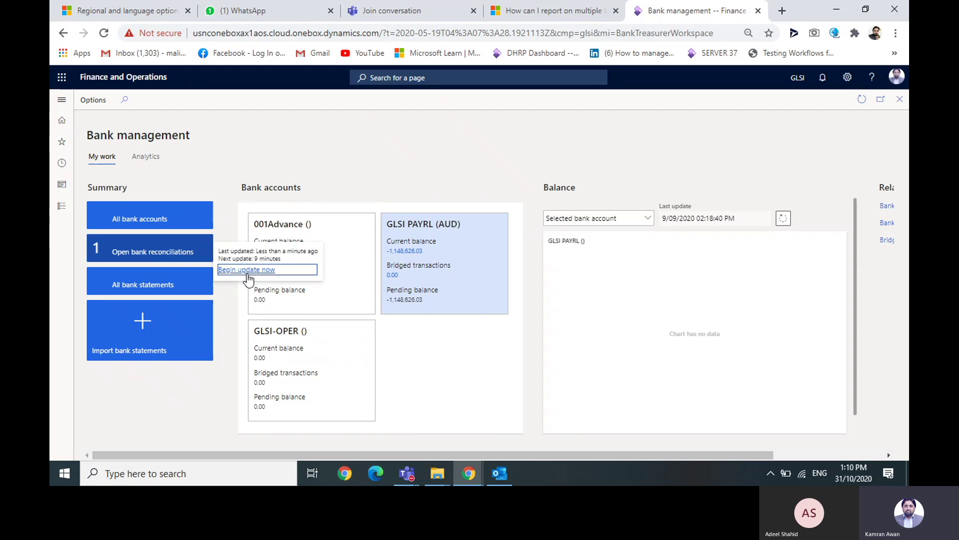
- Pin the Open bank reconciliations tile to the dashboard and personalize the page
right_click(195, 247)
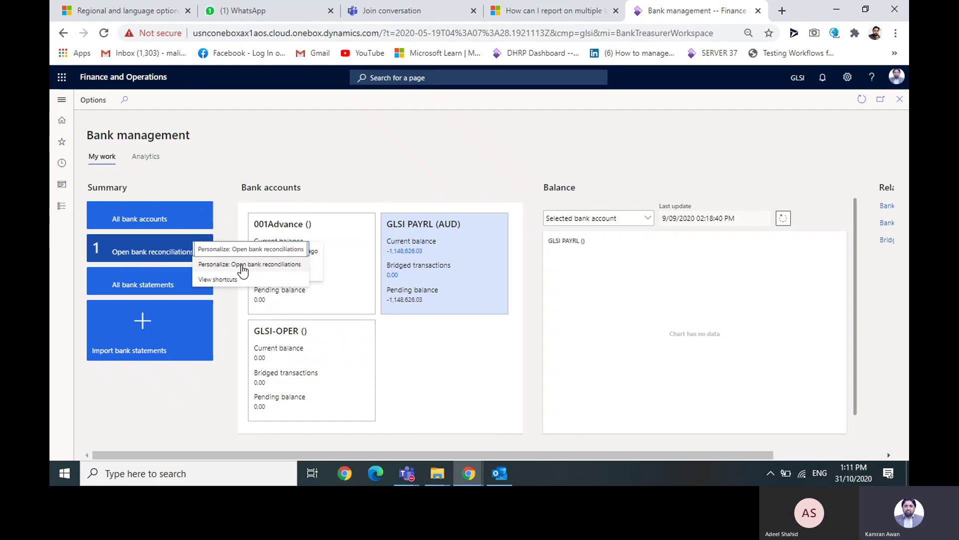
key(Escape)
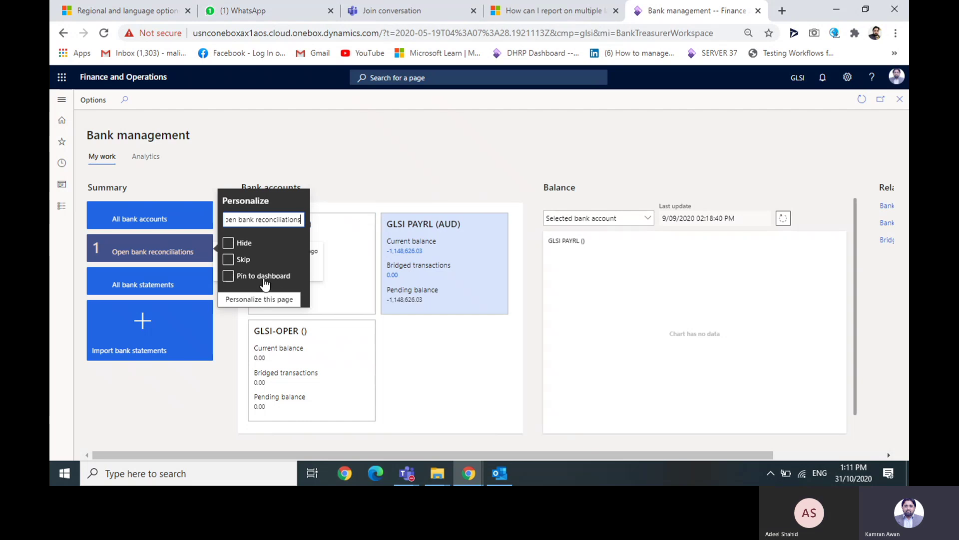
click(229, 276)
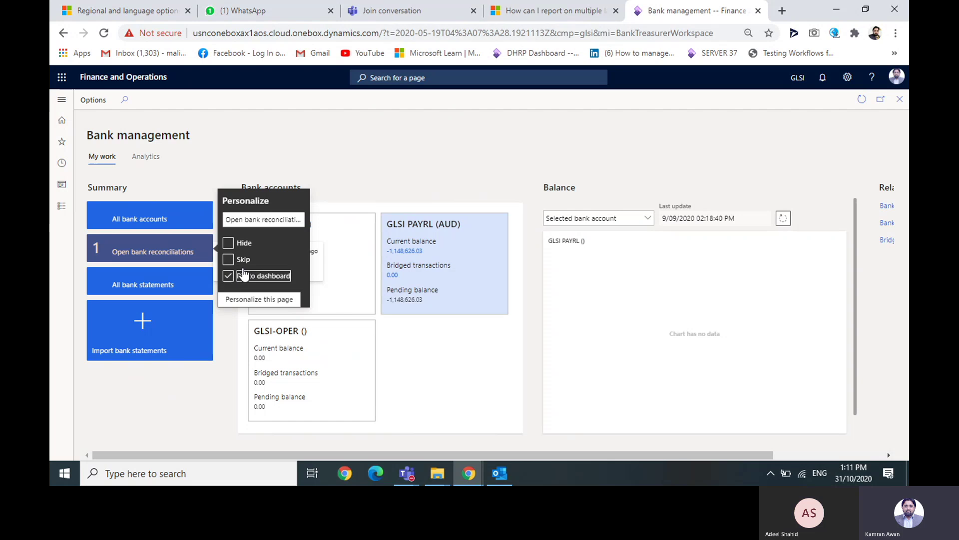
click(273, 300)
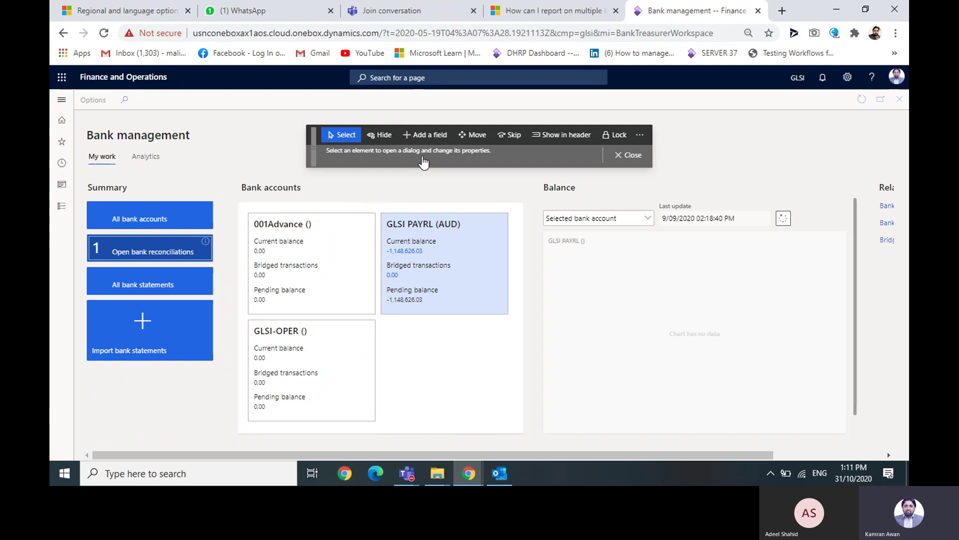
click(628, 154)
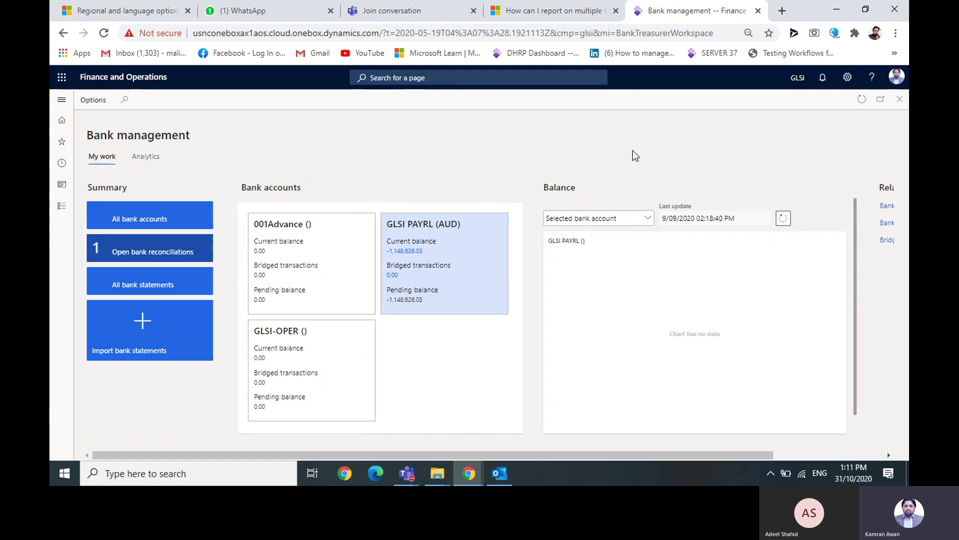
- Close the Bank management workspace to return to the DHRP-AUS dashboard
click(61, 101)
click(62, 100)
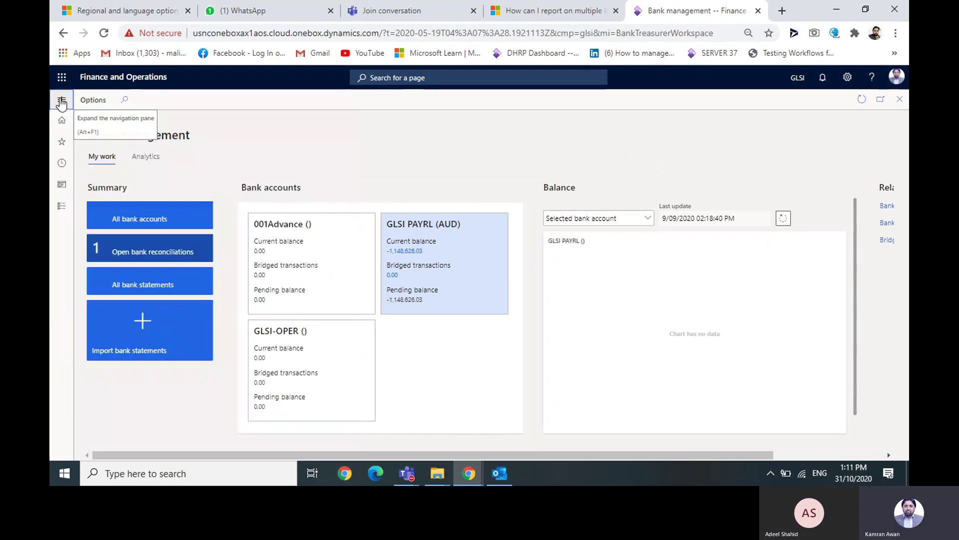
click(895, 102)
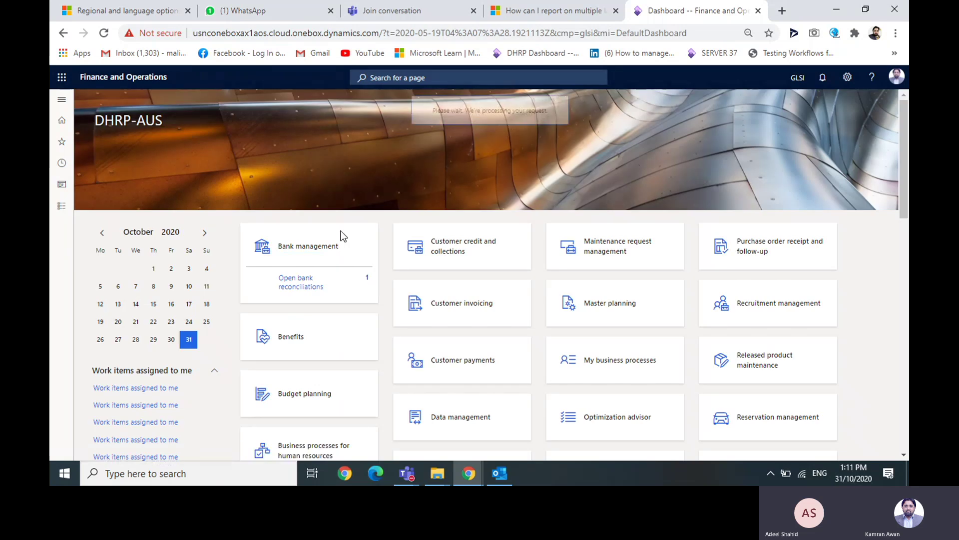
- Point out the Bank management tile, then expand the Cash and bank management navigation menu
click(330, 250)
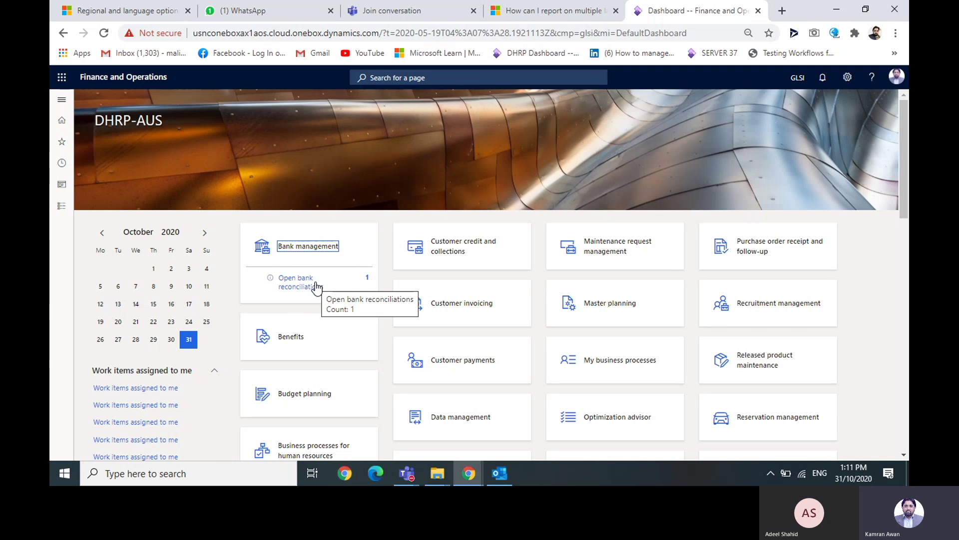
click(64, 99)
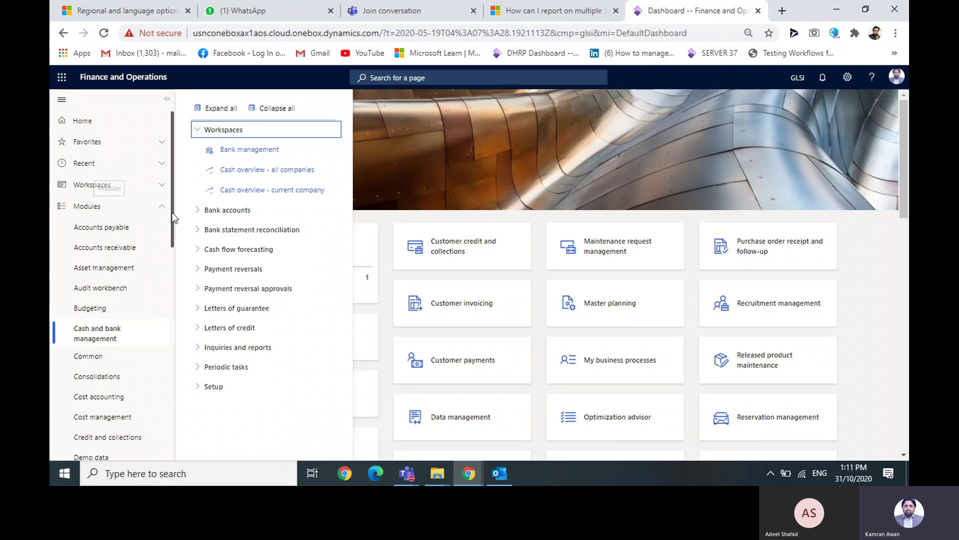
- Open the Customer credit and collections workspace under Credit and collections
scroll(172, 212, down, 1)
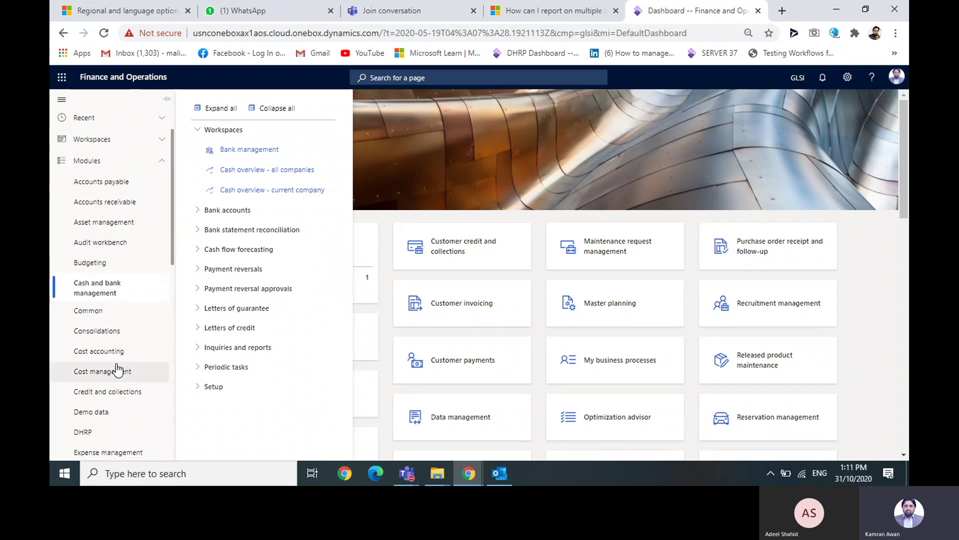
click(113, 392)
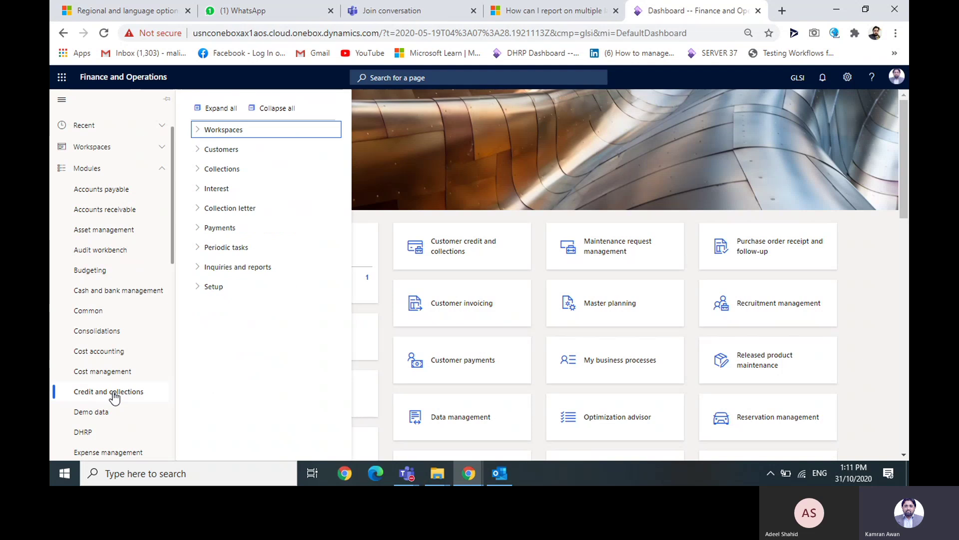
click(197, 129)
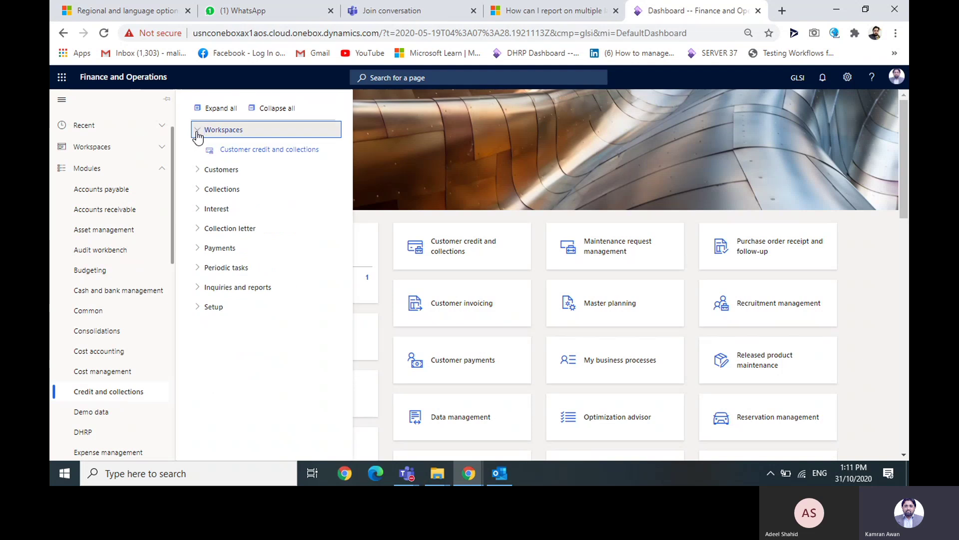
click(251, 150)
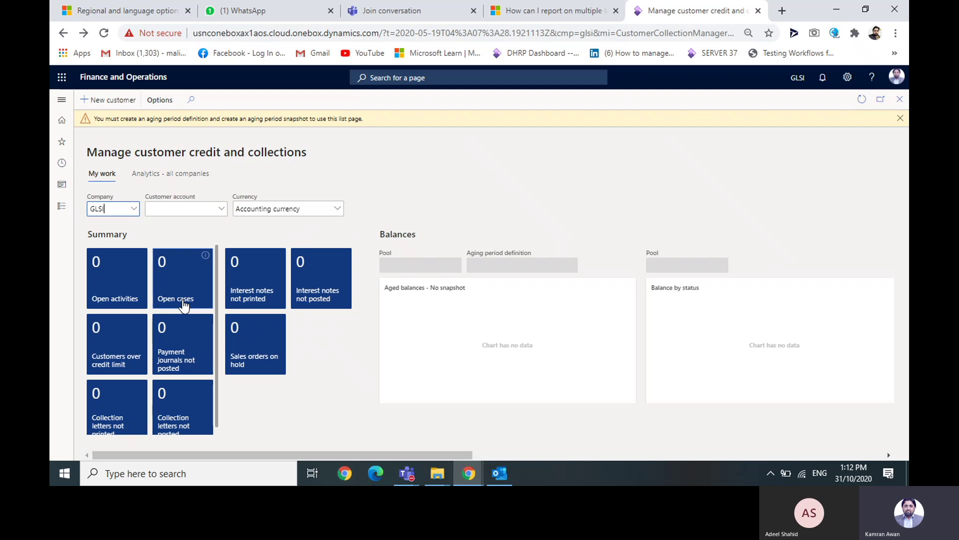
- Pin the Collection letters not posted tile to the dashboard and return there
right_click(190, 413)
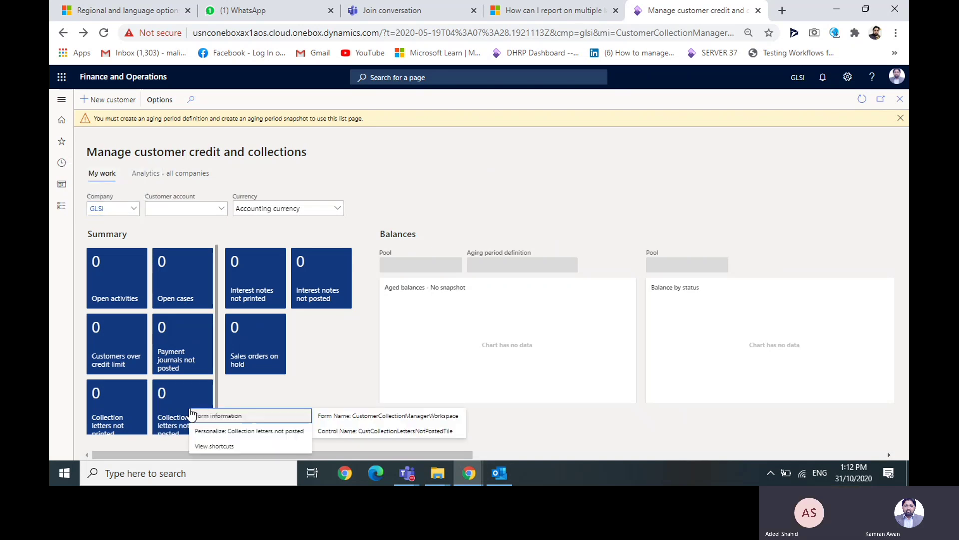
click(263, 433)
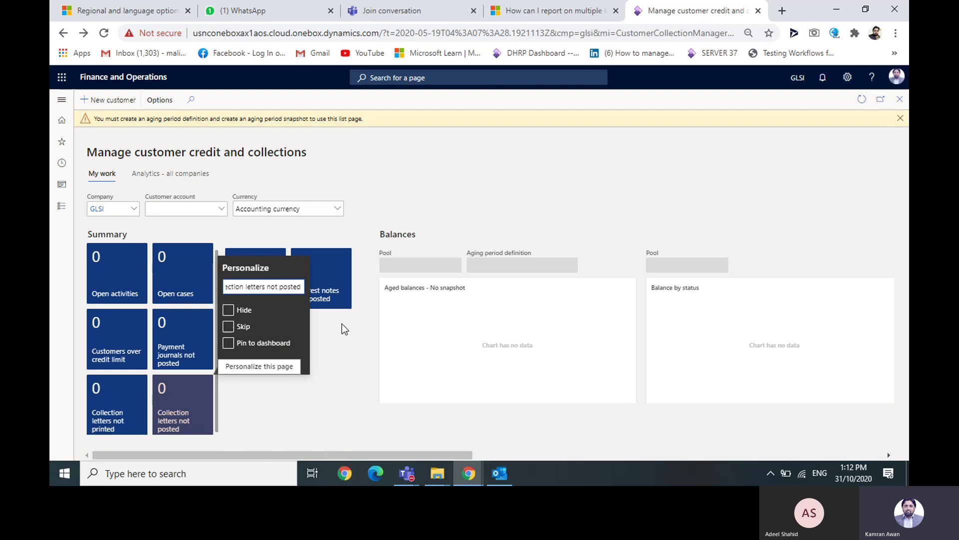
click(228, 343)
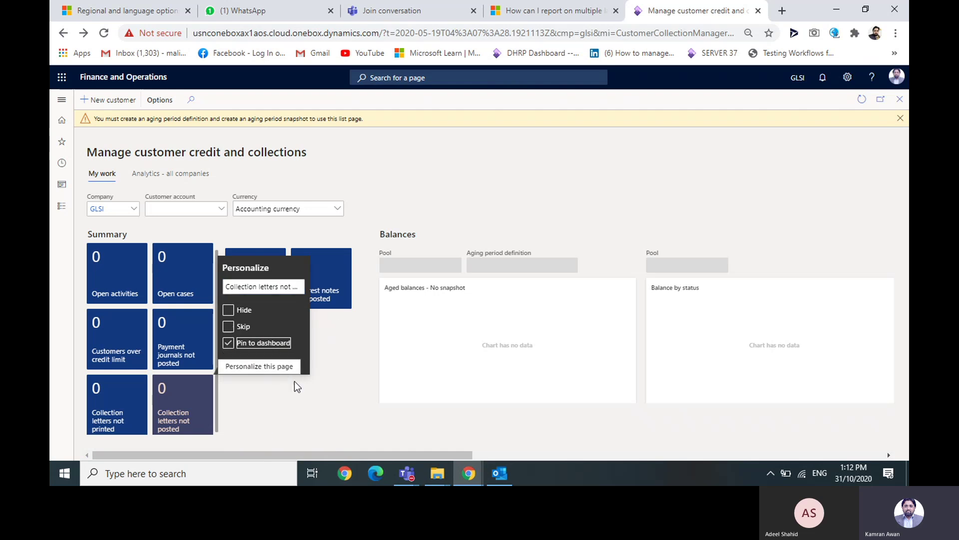
click(283, 393)
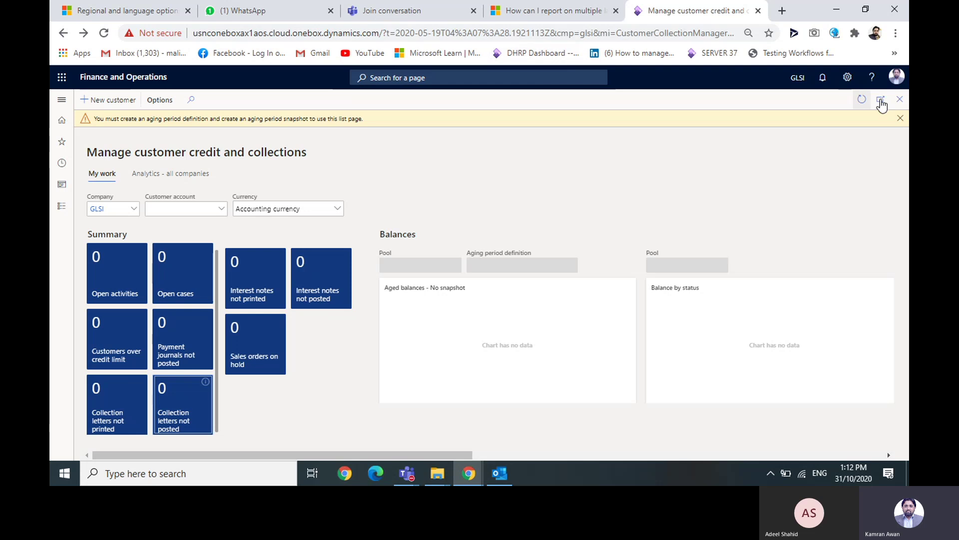
click(899, 118)
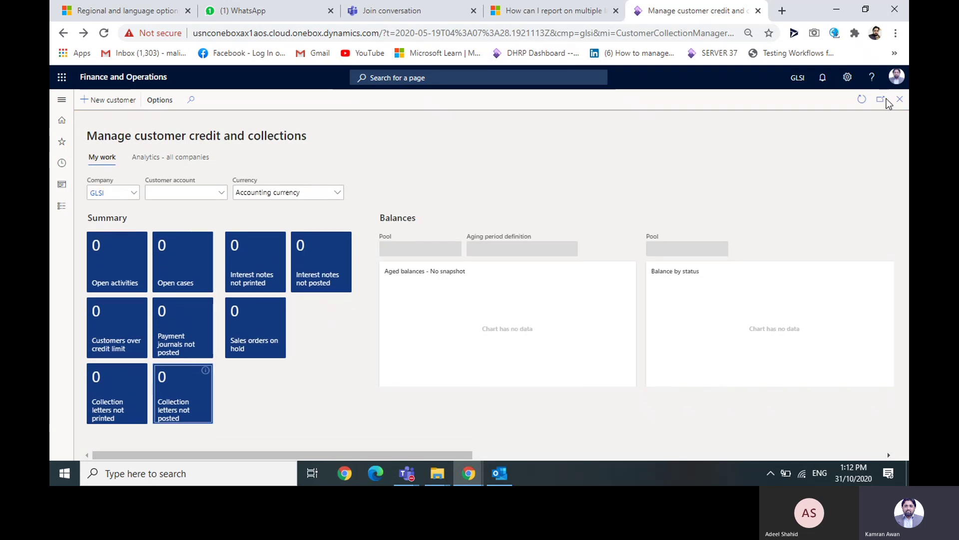
click(658, 32)
key(Return)
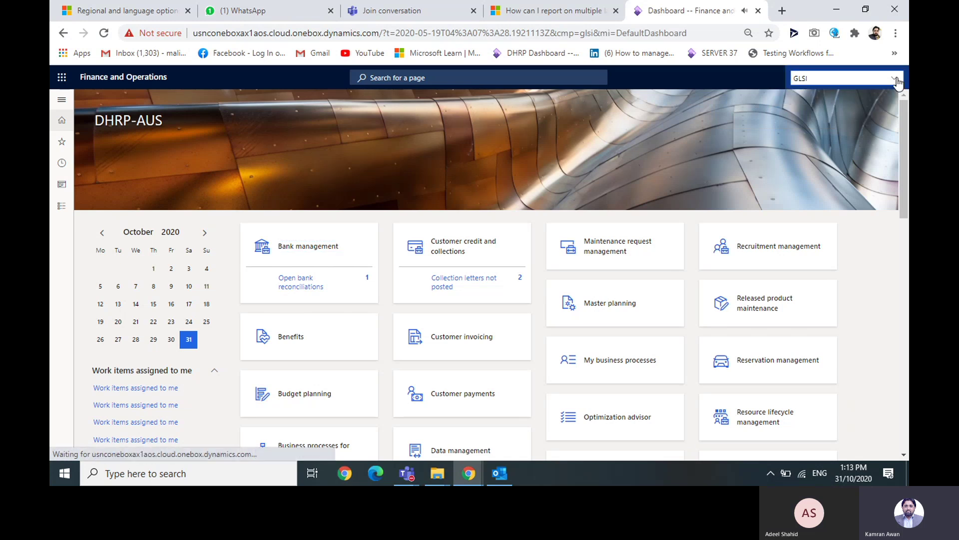
- Switch the working company to GBSI
click(895, 79)
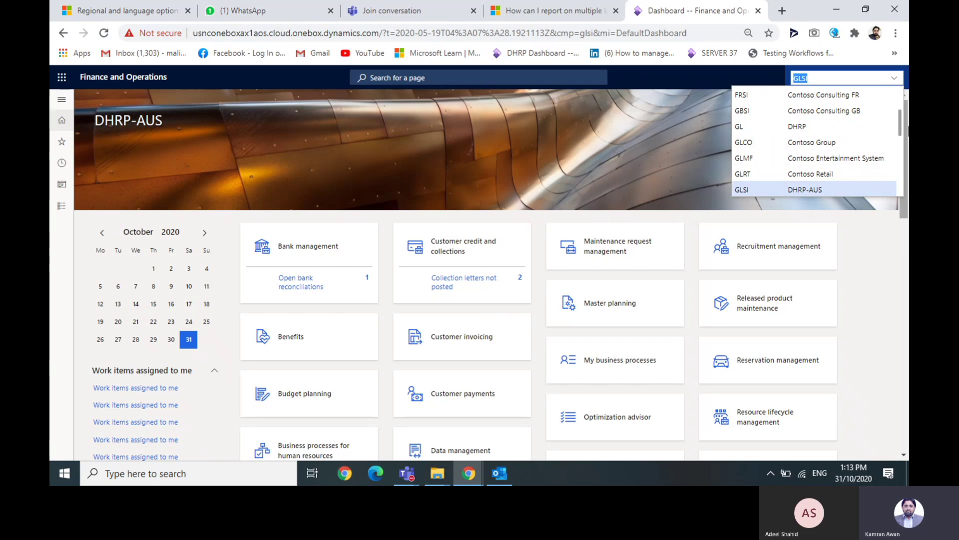
drag(900, 126, 900, 134)
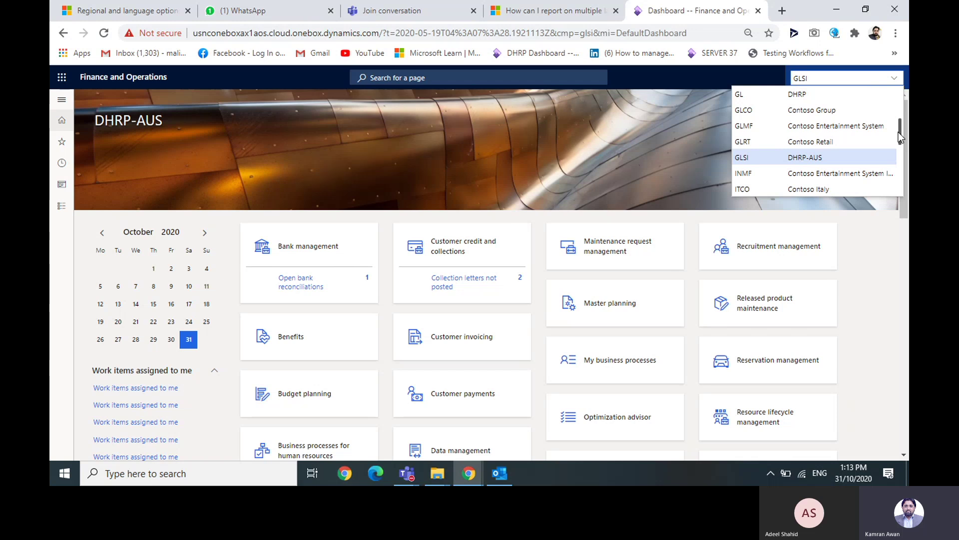
drag(899, 131, 898, 125)
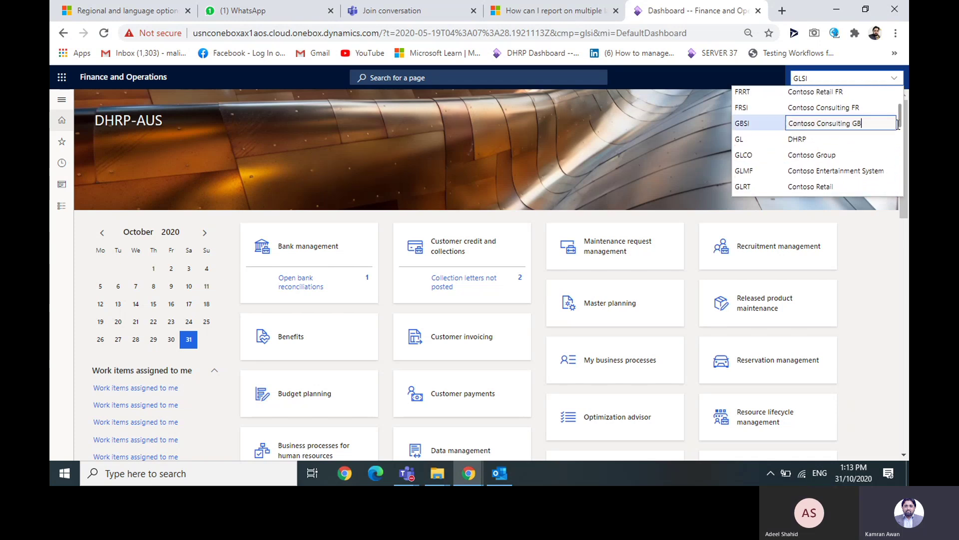
click(898, 124)
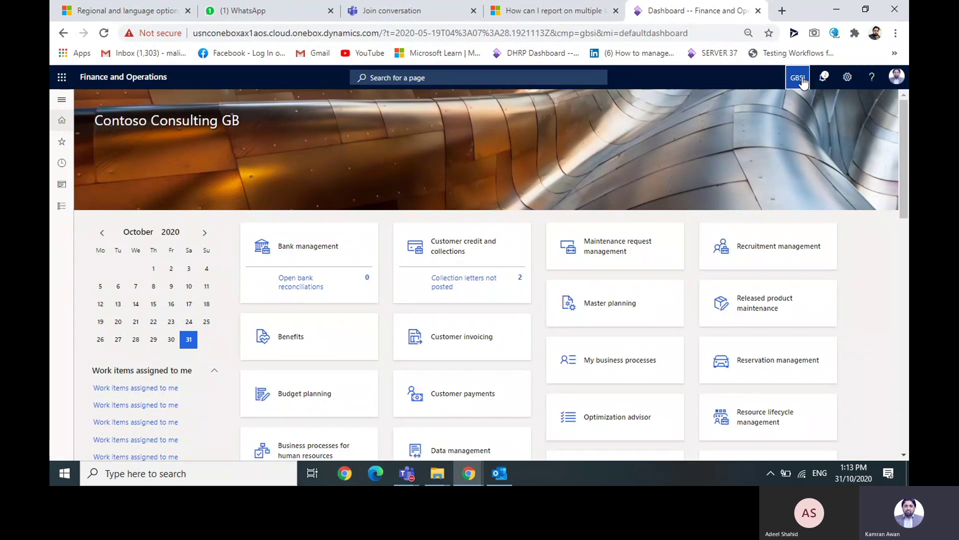
- Switch the working company from GBSI to GL
click(798, 78)
click(872, 79)
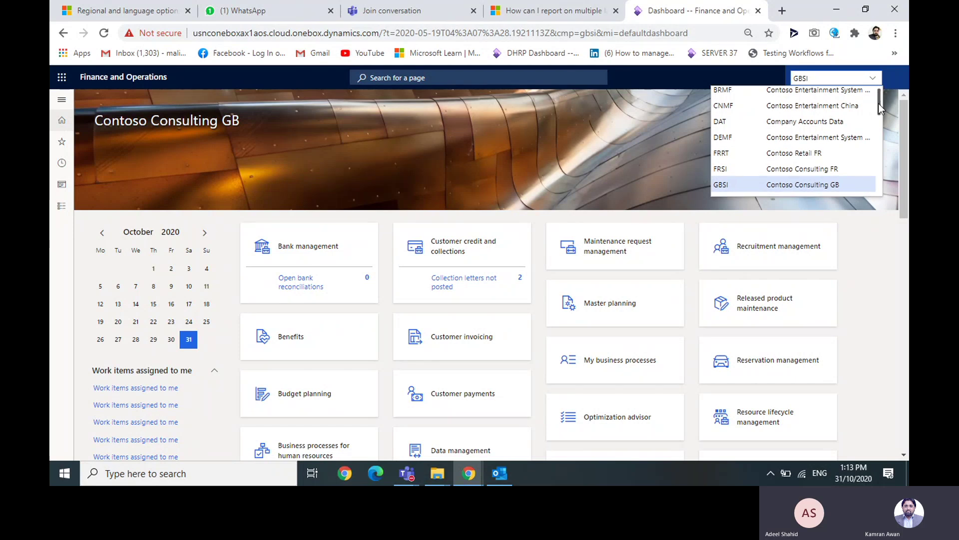
drag(879, 106, 879, 110)
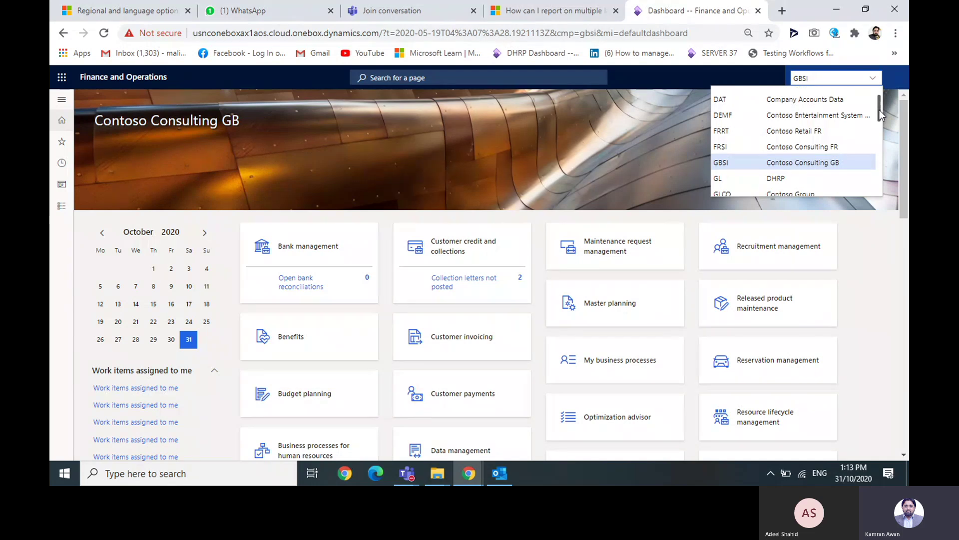
click(840, 157)
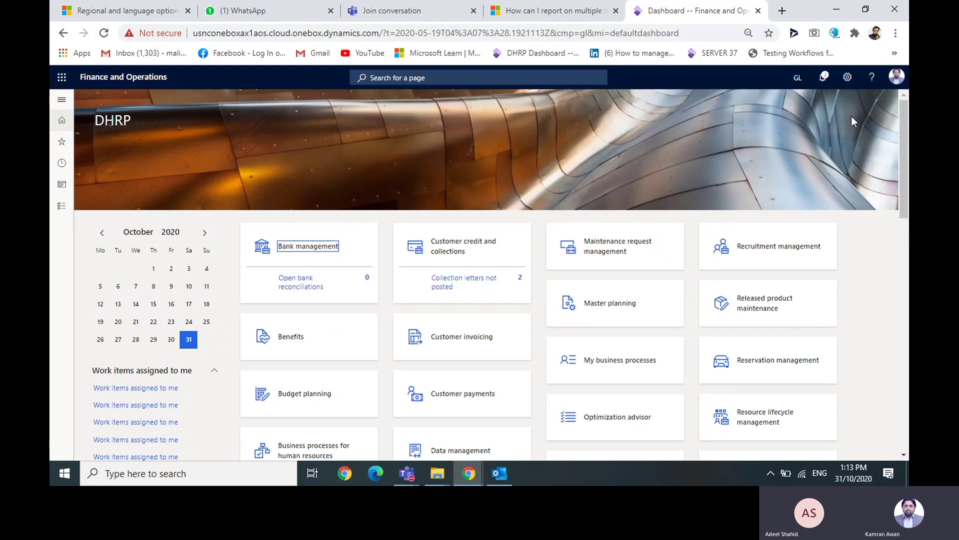
click(853, 80)
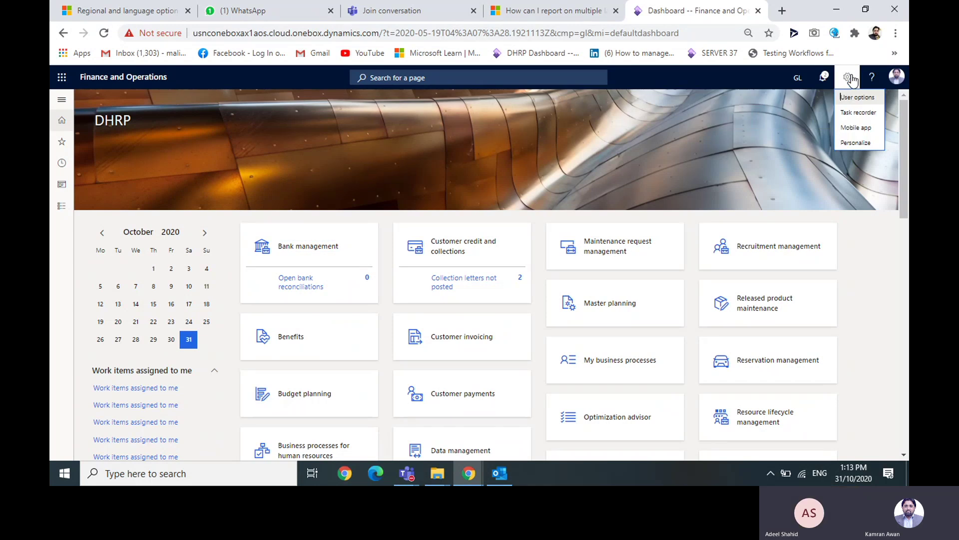
click(867, 99)
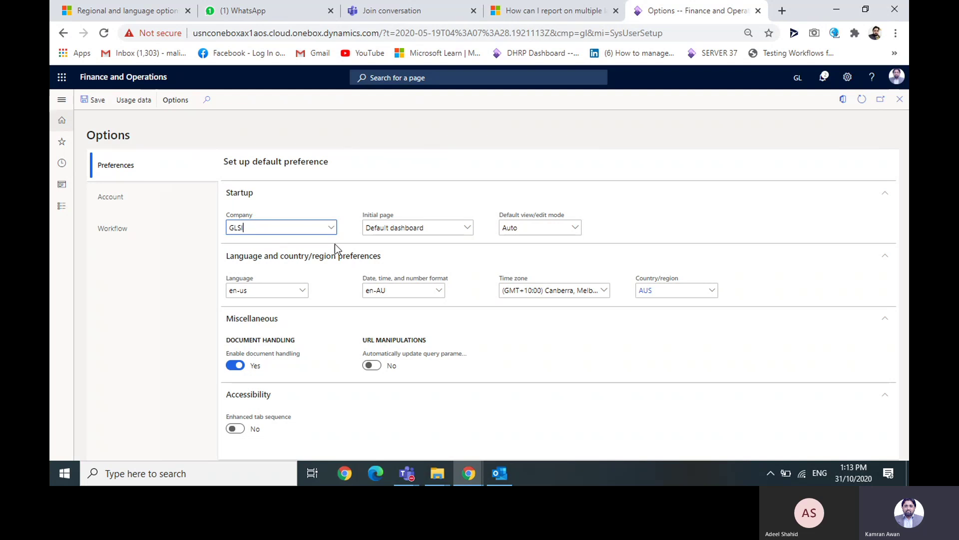
click(673, 295)
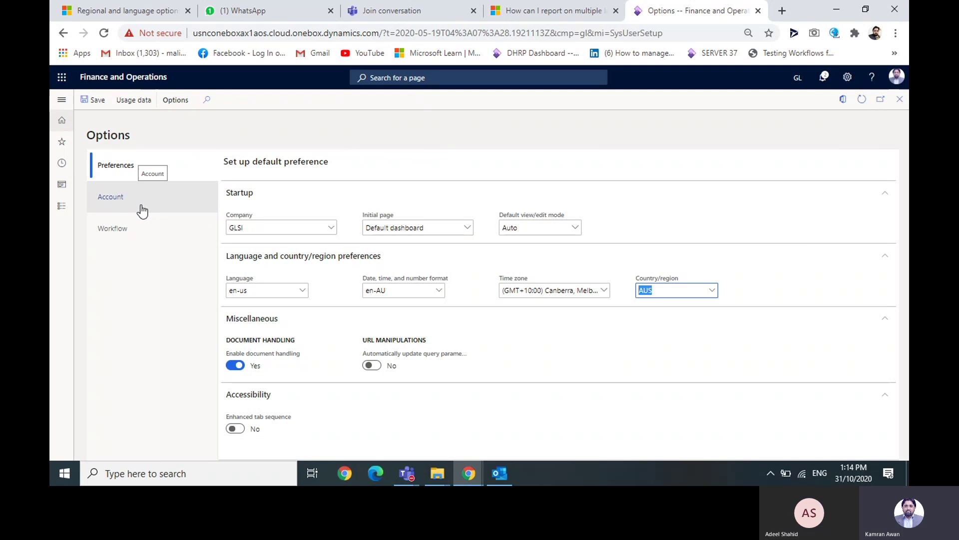
click(108, 201)
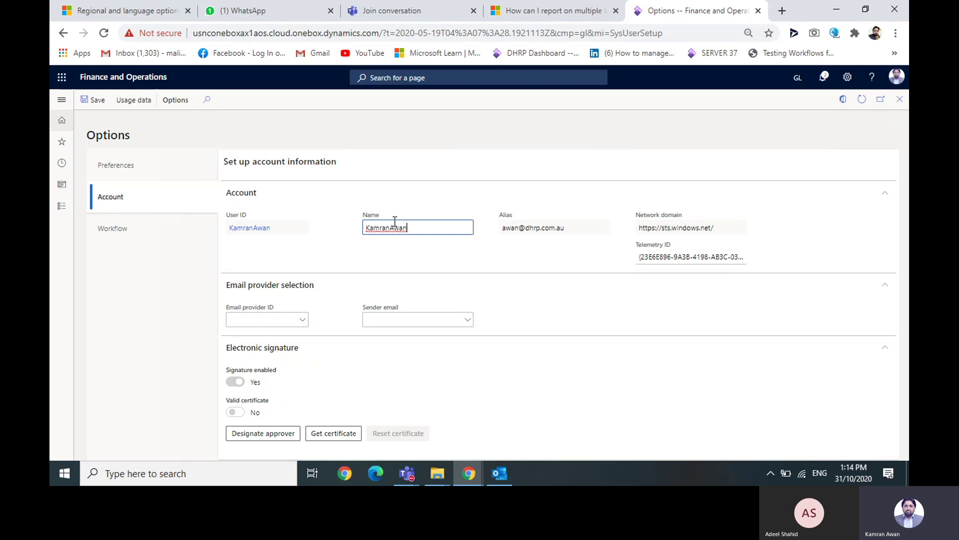
drag(431, 227, 349, 227)
drag(561, 230, 477, 225)
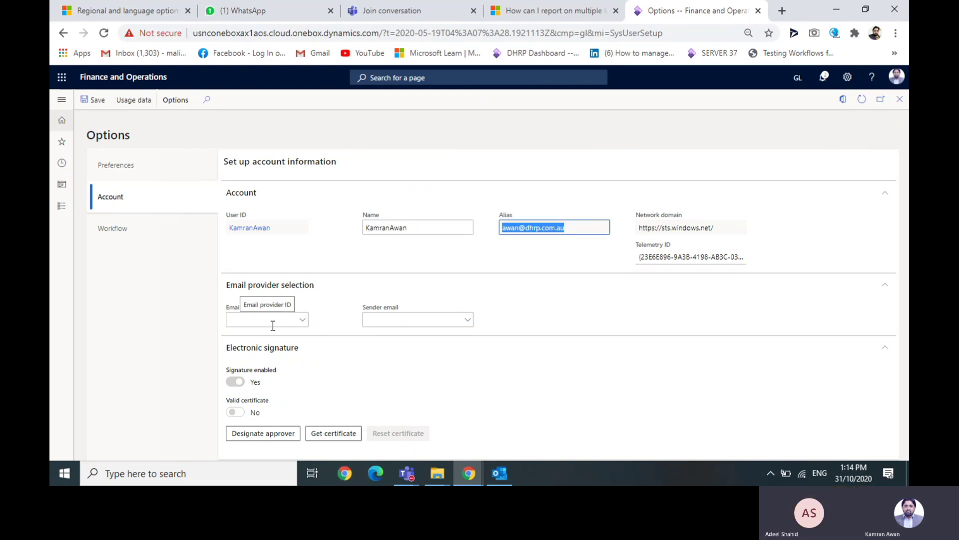
click(120, 174)
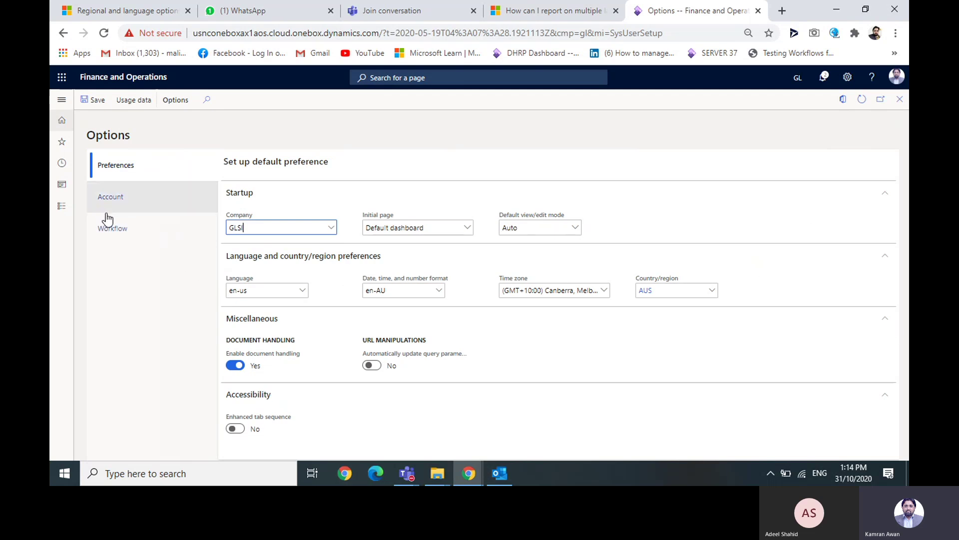
click(111, 230)
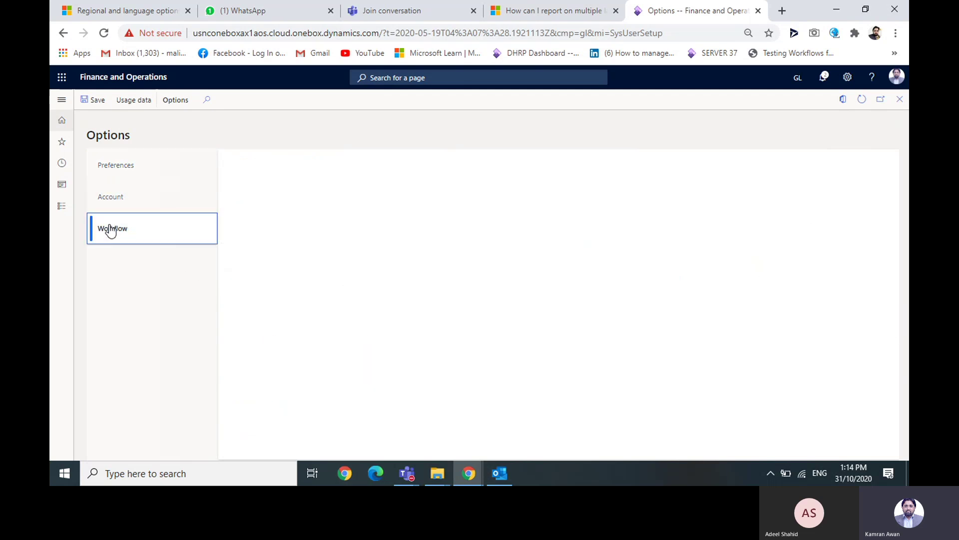
click(118, 201)
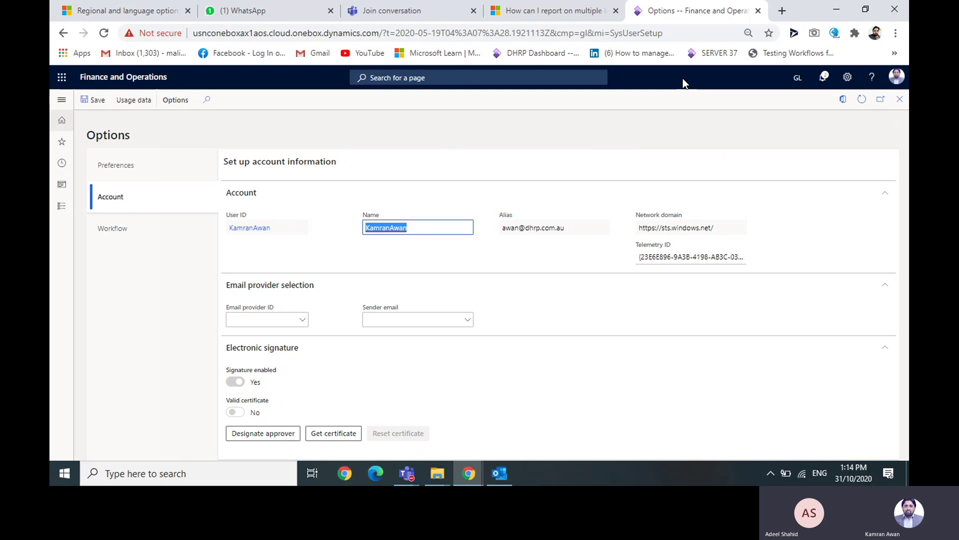
click(900, 99)
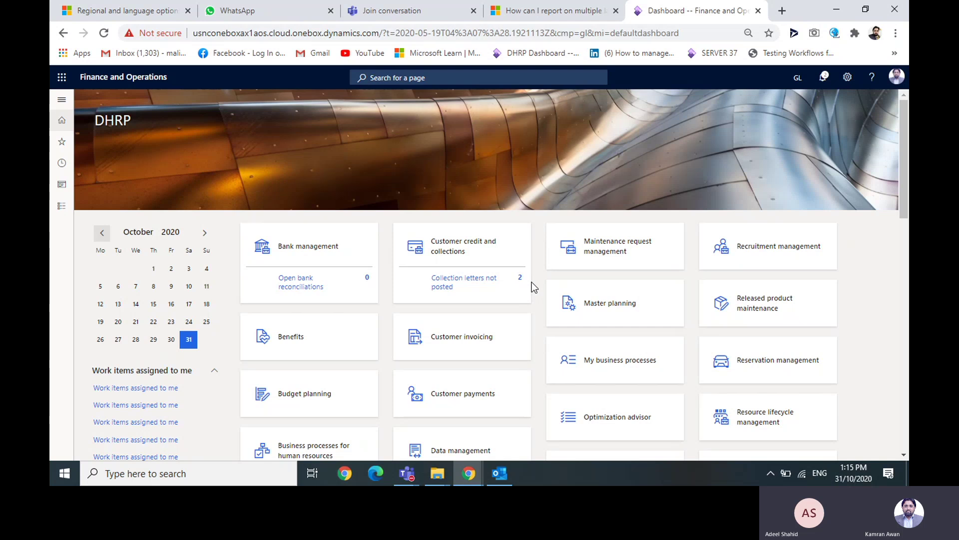
- Change the company from GL to GLSI (DHRP-AUS) in the header company picker
click(797, 77)
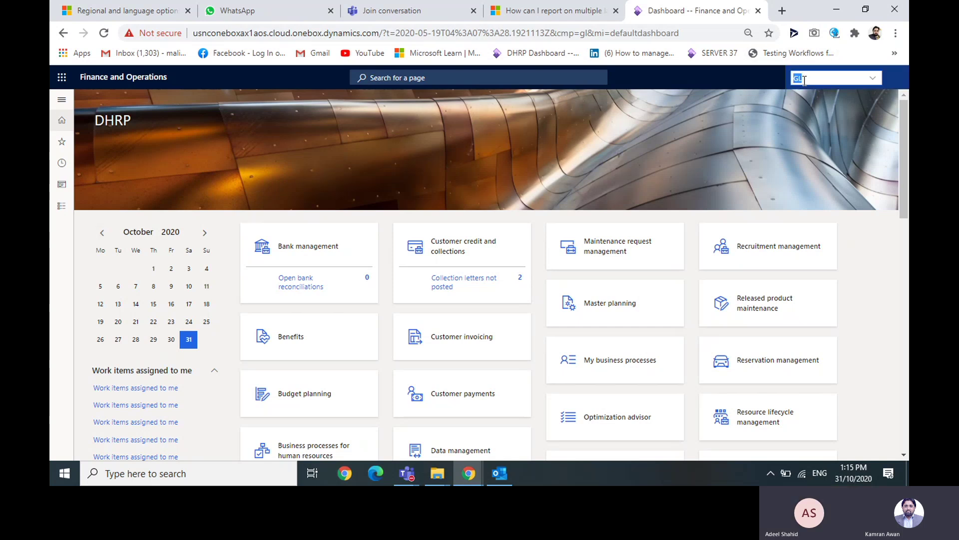
click(873, 79)
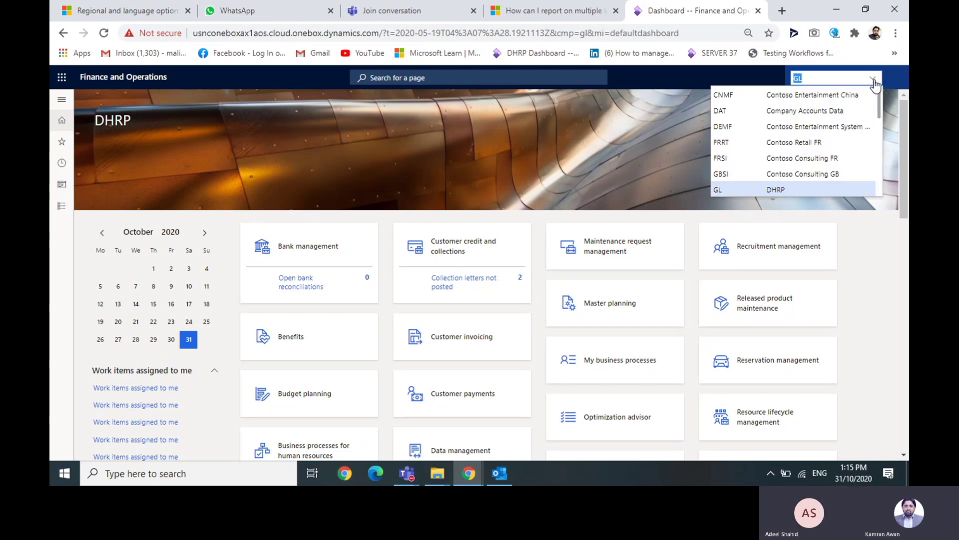
scroll(877, 120, up, 1)
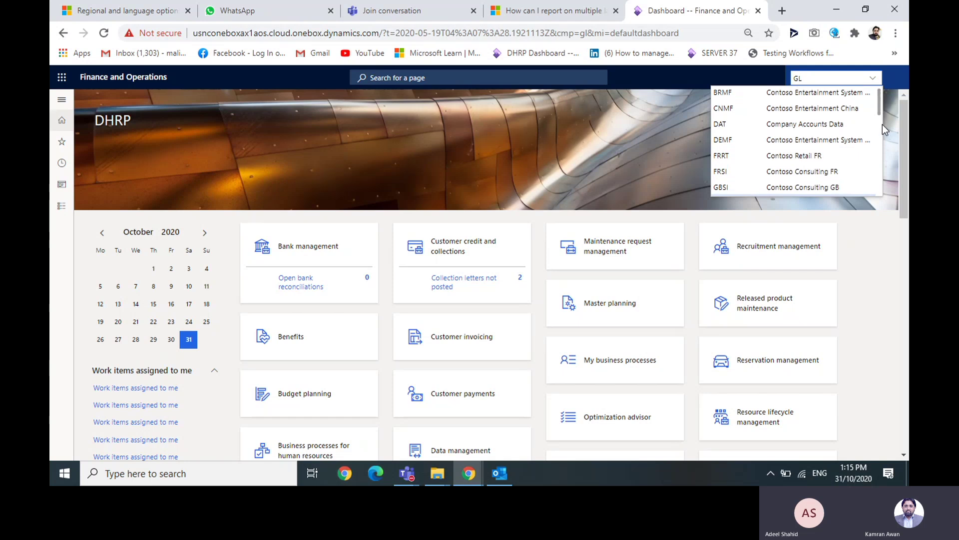
drag(880, 102, 880, 141)
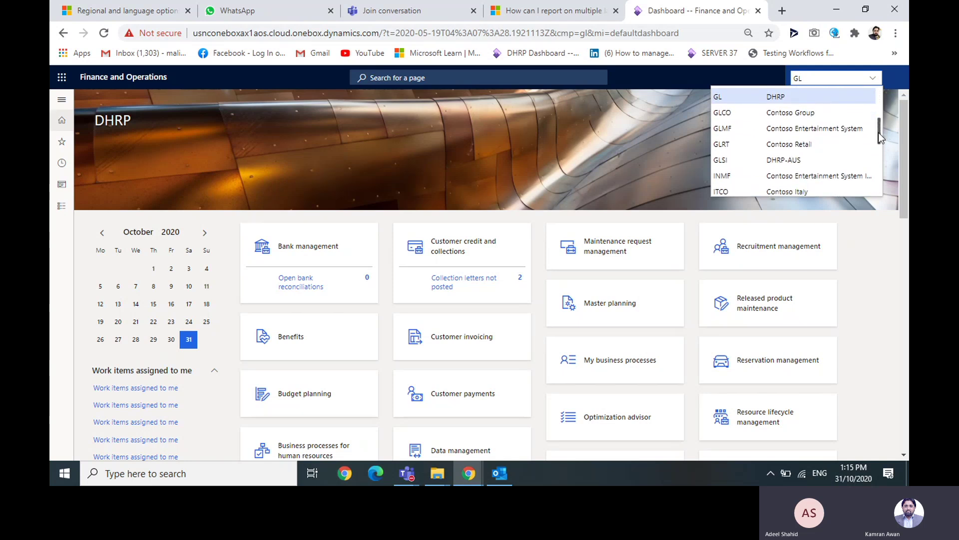
click(813, 160)
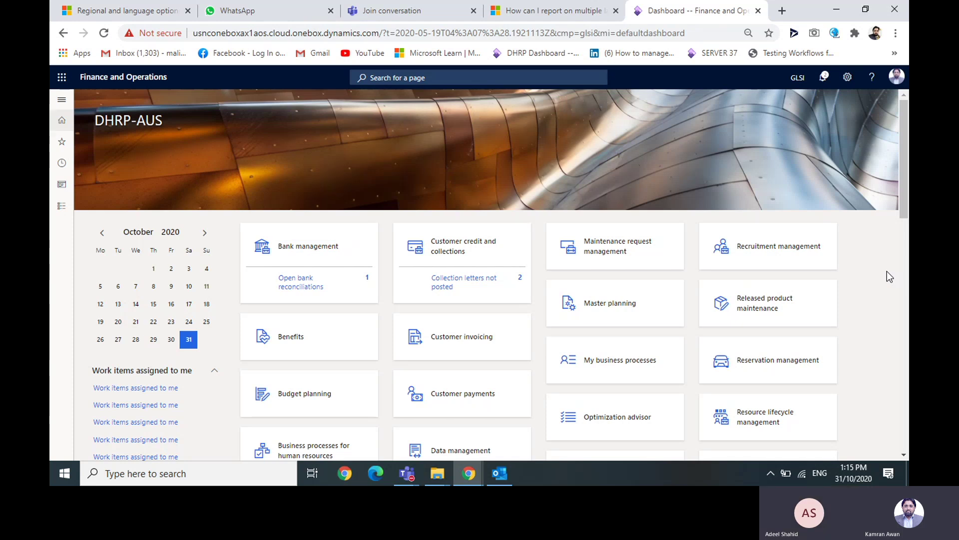
click(848, 77)
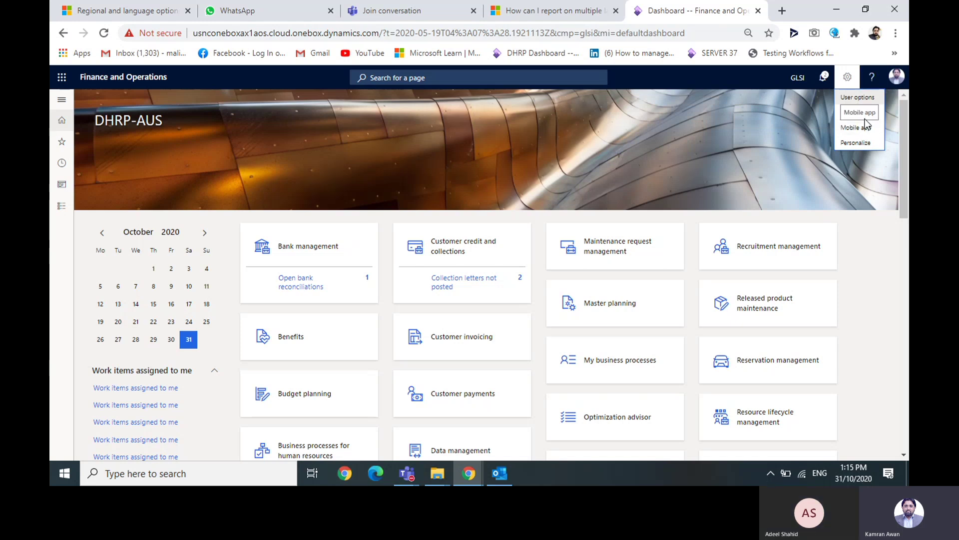
click(857, 113)
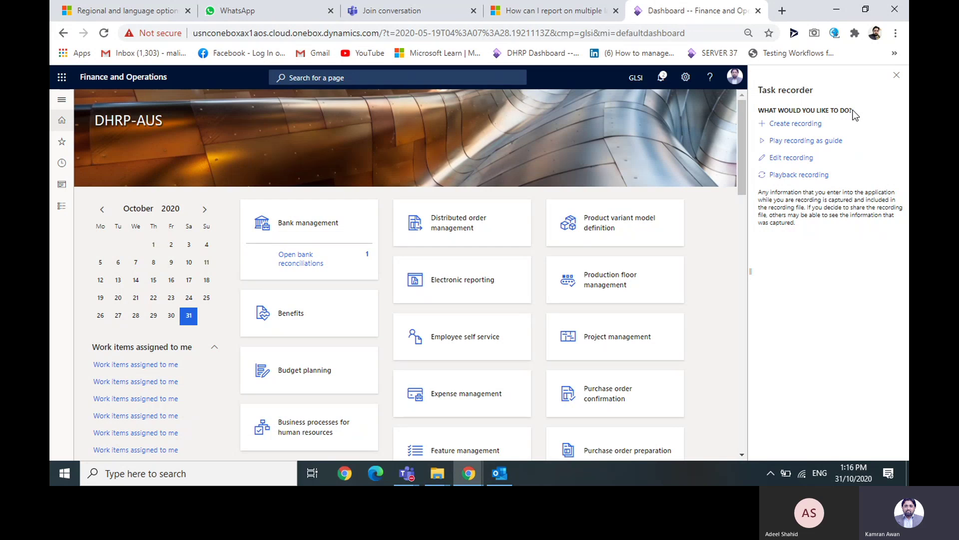
click(821, 142)
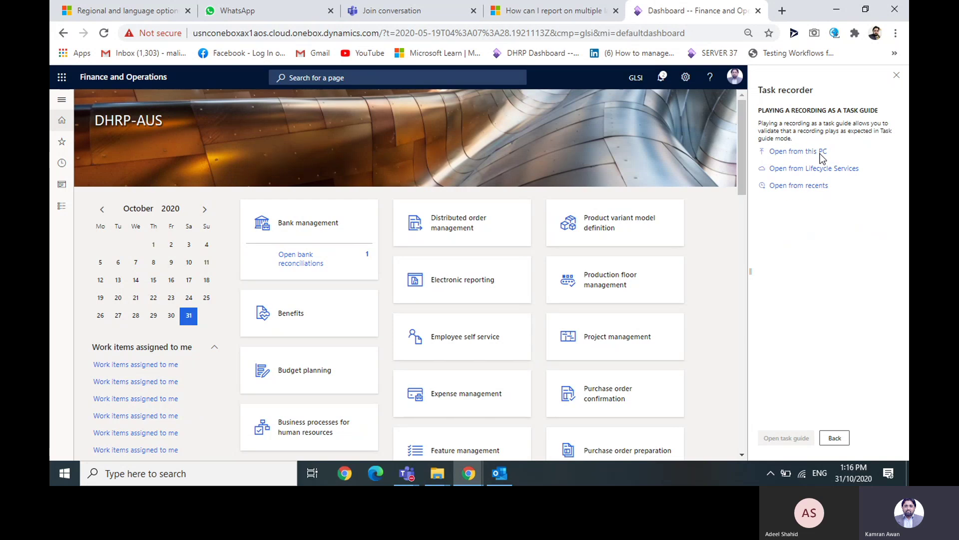
click(819, 152)
click(769, 223)
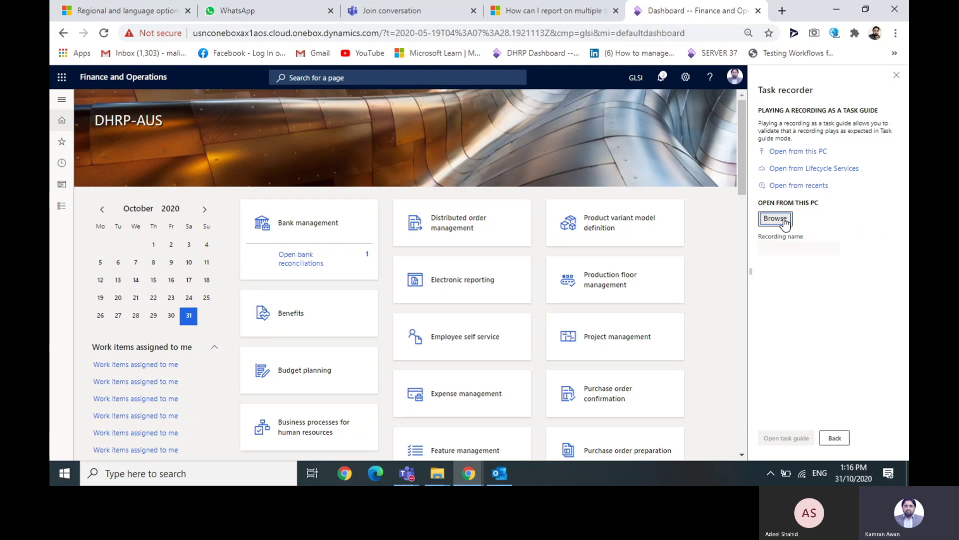
click(900, 78)
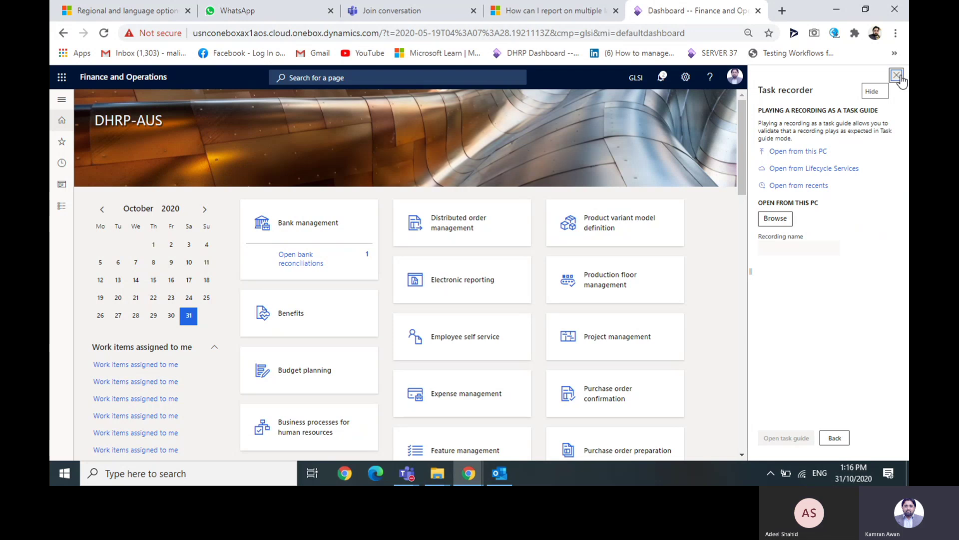
click(897, 76)
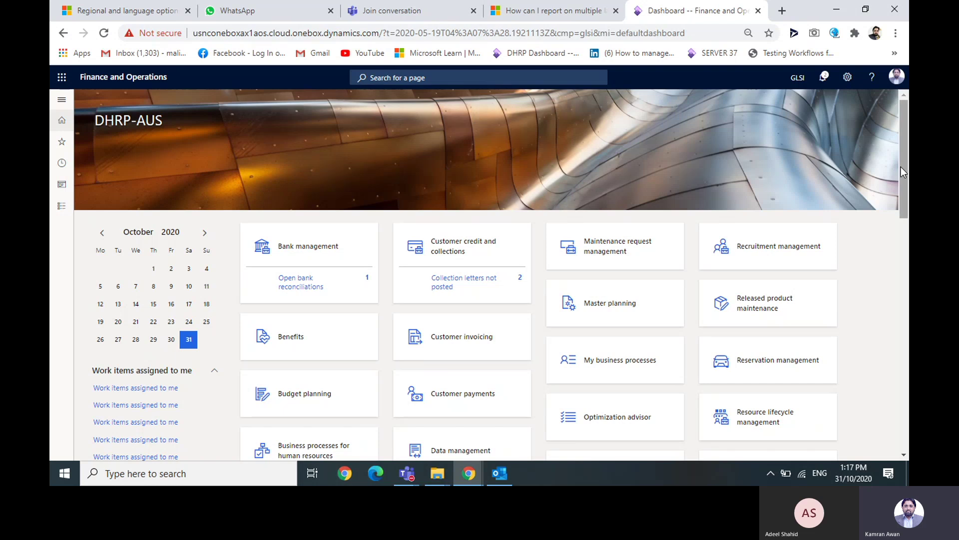
- Collapse the Work items assigned to me list, then select the page address
scroll(904, 163, down, 1)
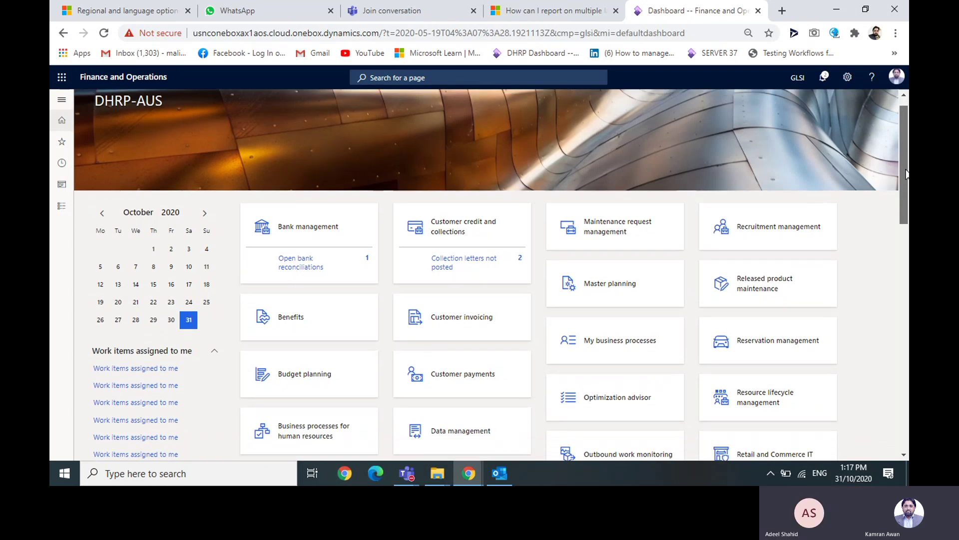
scroll(906, 173, up, 1)
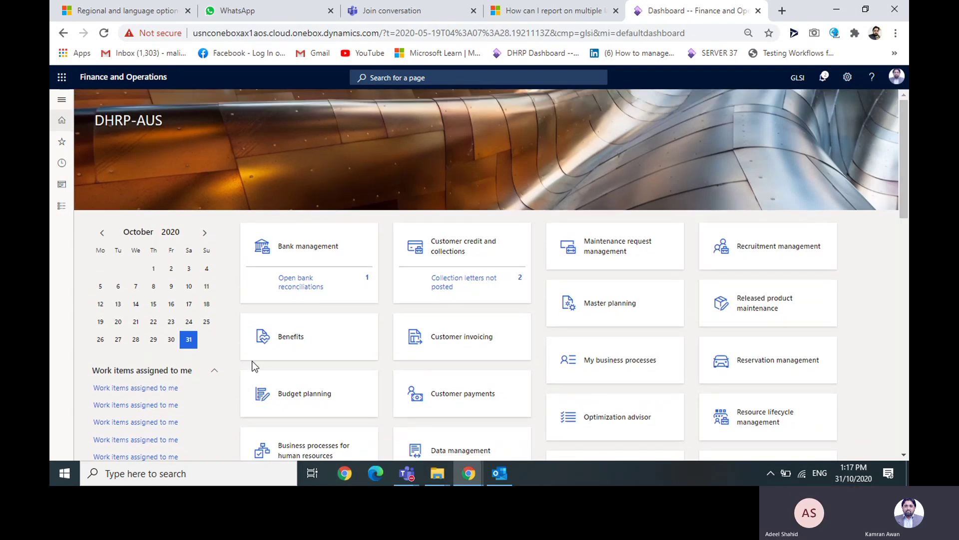
click(214, 370)
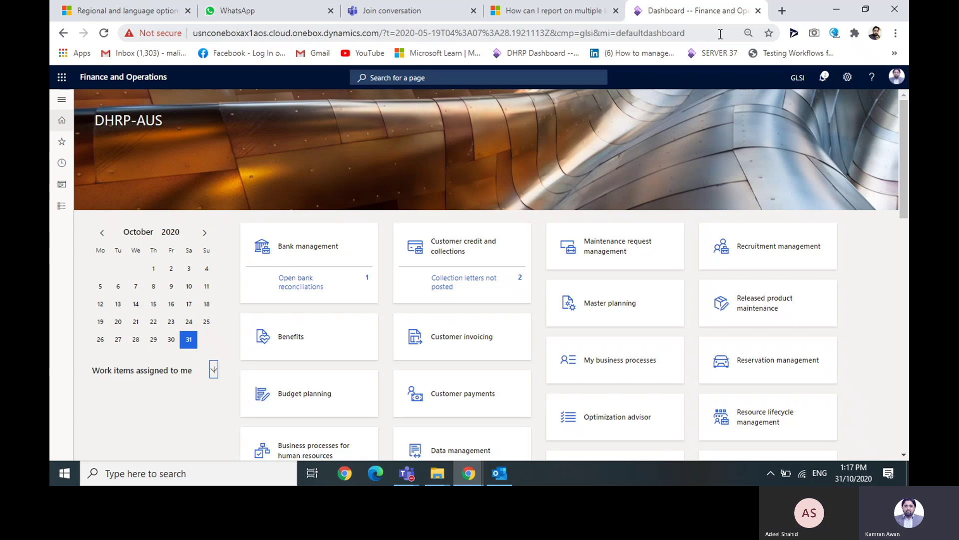
click(720, 33)
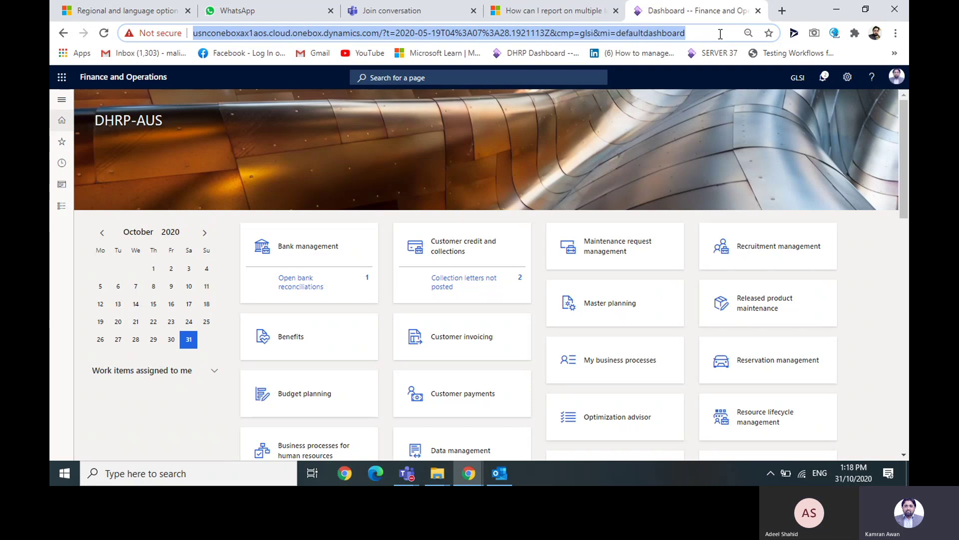
- Expand the navigation pane's module list and open the General ledger menu
click(58, 106)
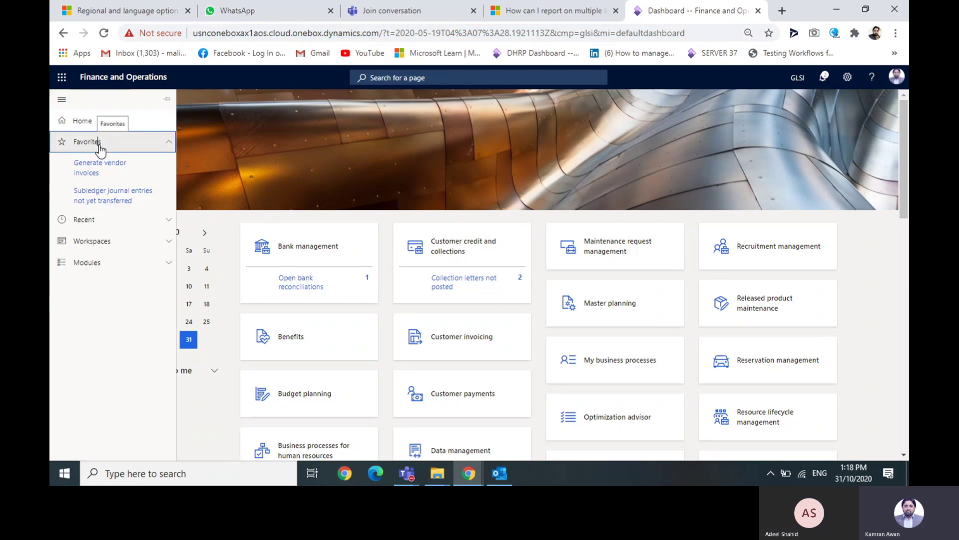
click(97, 145)
click(80, 209)
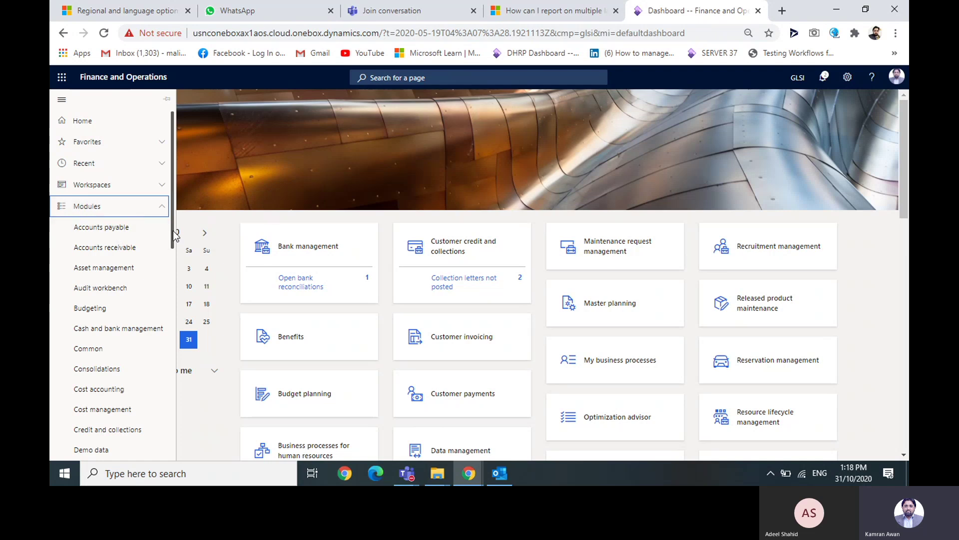
drag(173, 235, 179, 335)
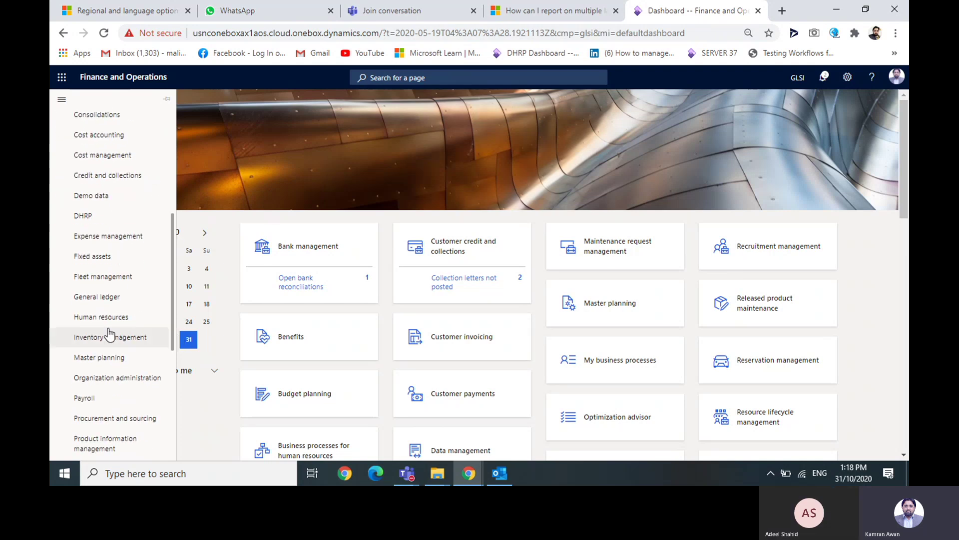
click(110, 302)
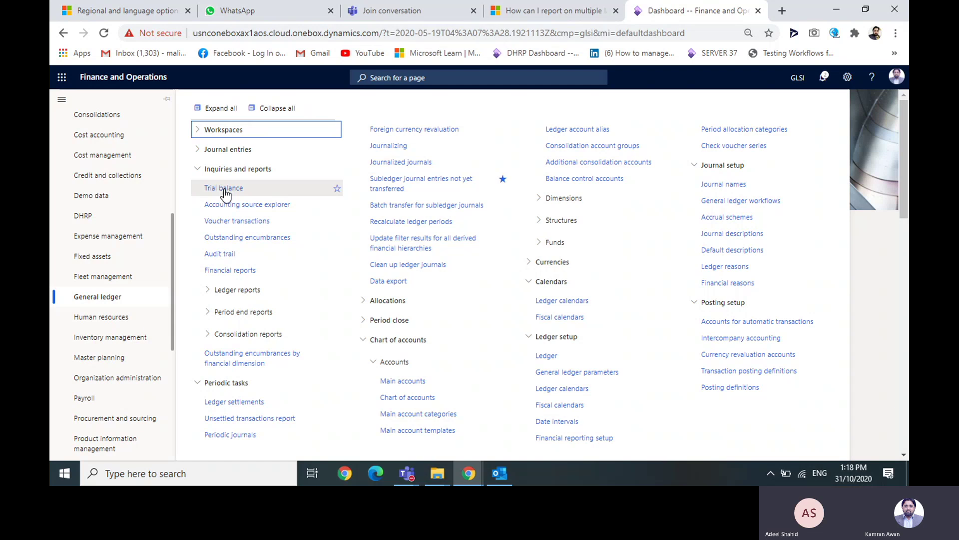
click(62, 99)
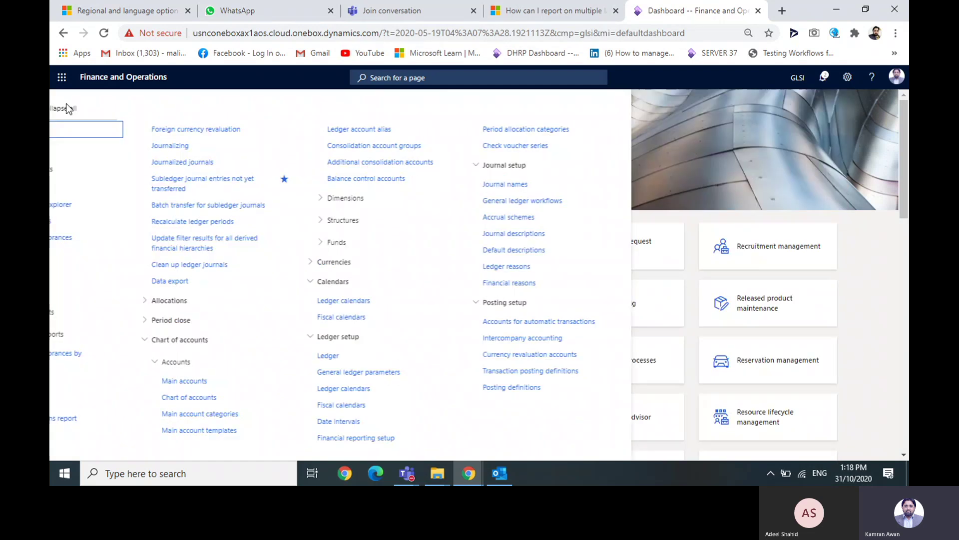
- Star Trial balance under General ledger and confirm it appears in Favorites
click(62, 99)
click(80, 142)
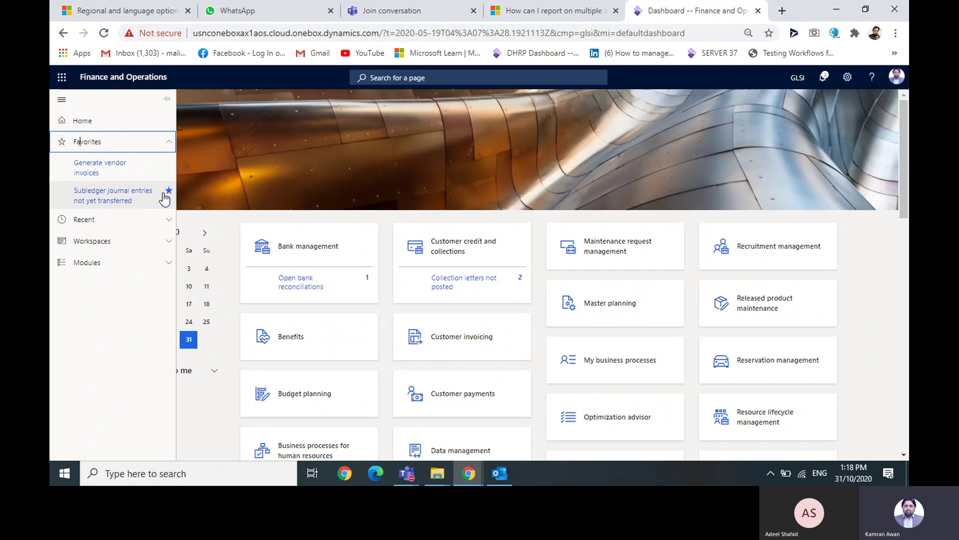
click(89, 144)
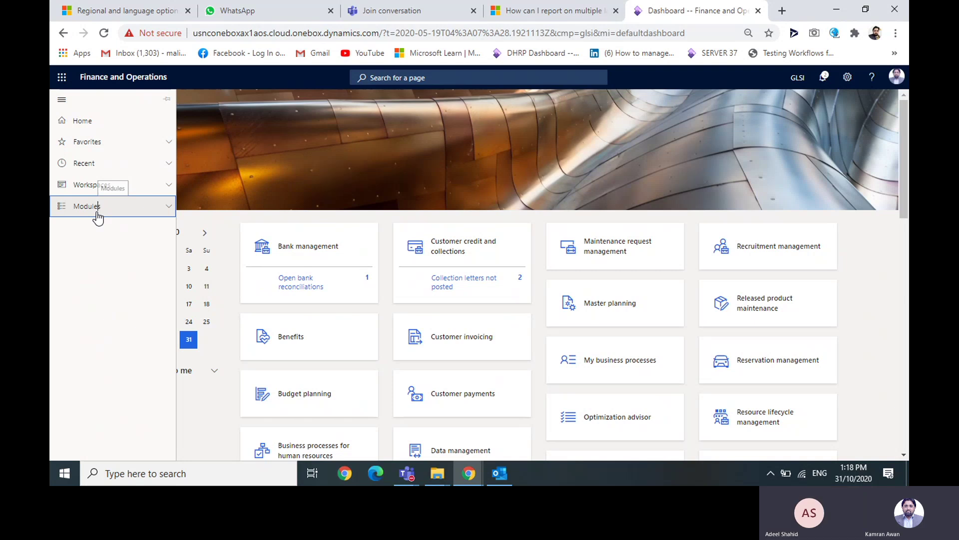
click(97, 211)
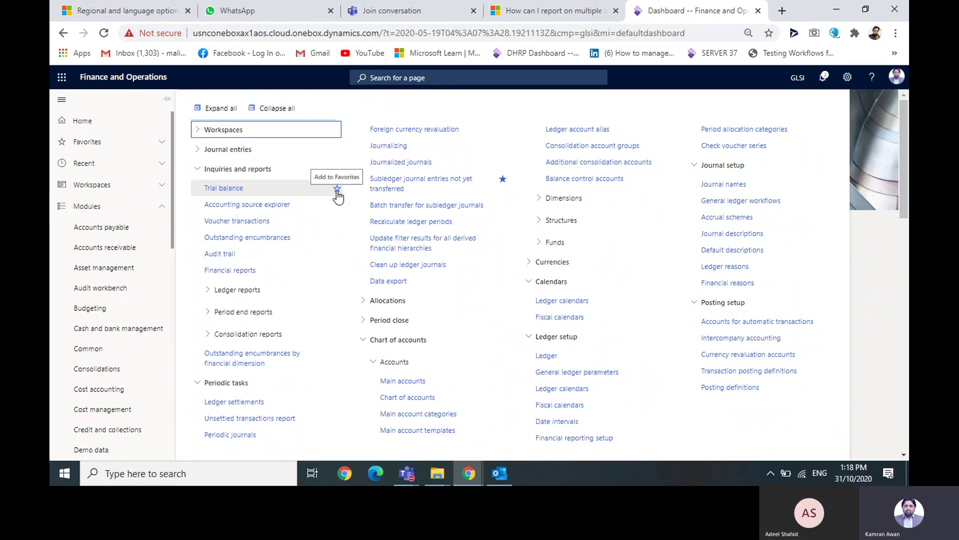
click(337, 189)
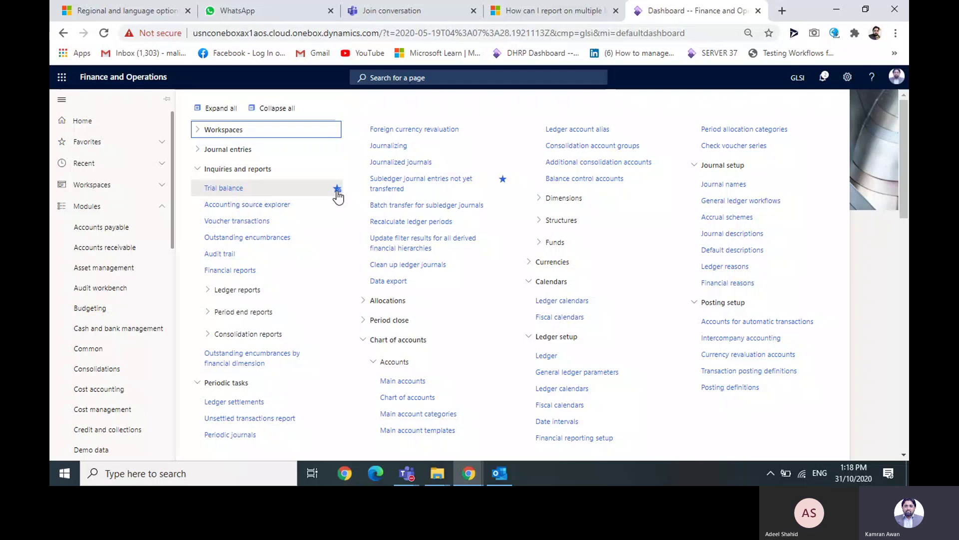
click(99, 146)
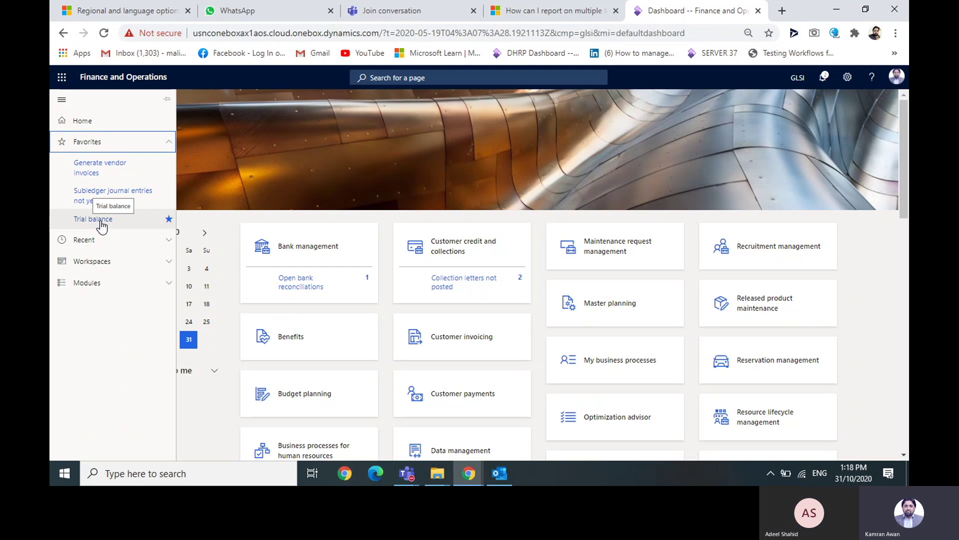
click(102, 224)
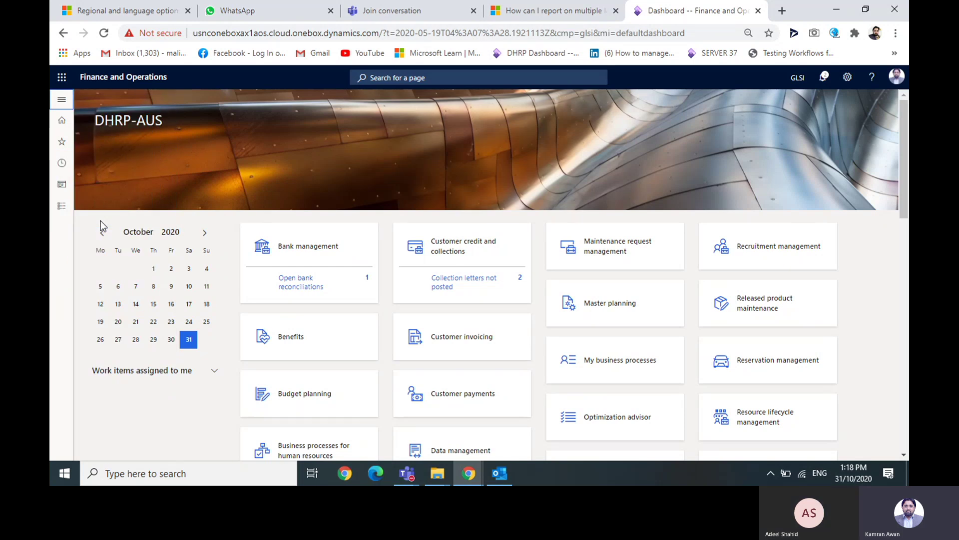
click(62, 141)
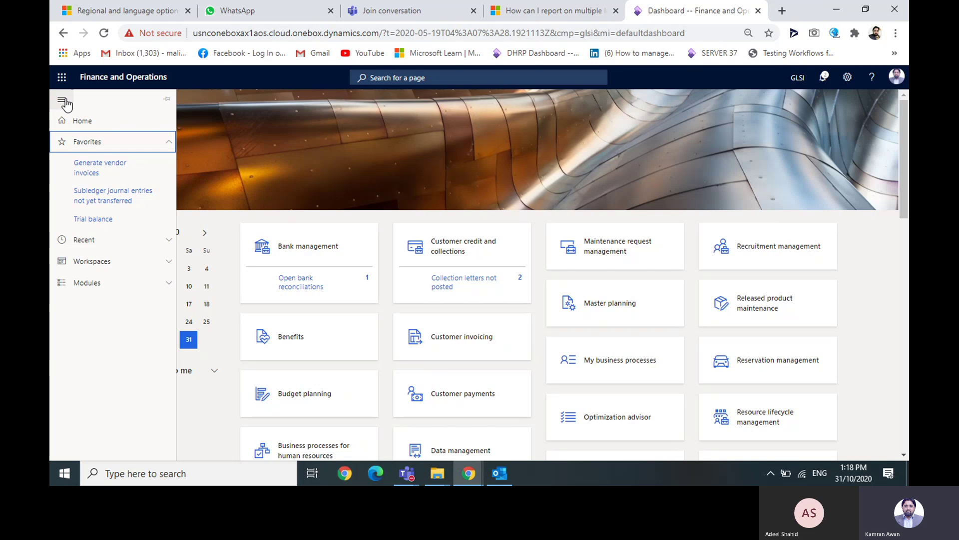
click(82, 218)
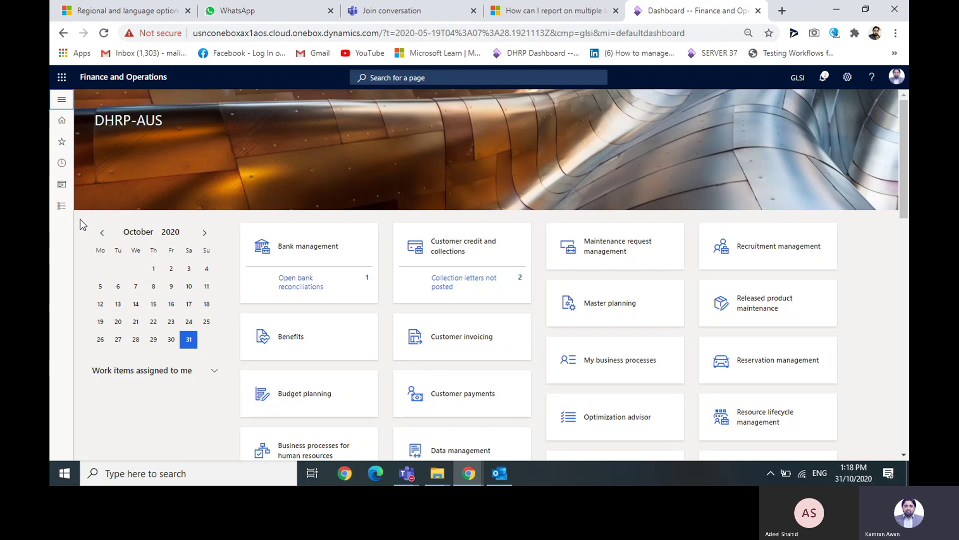
click(558, 35)
key(Return)
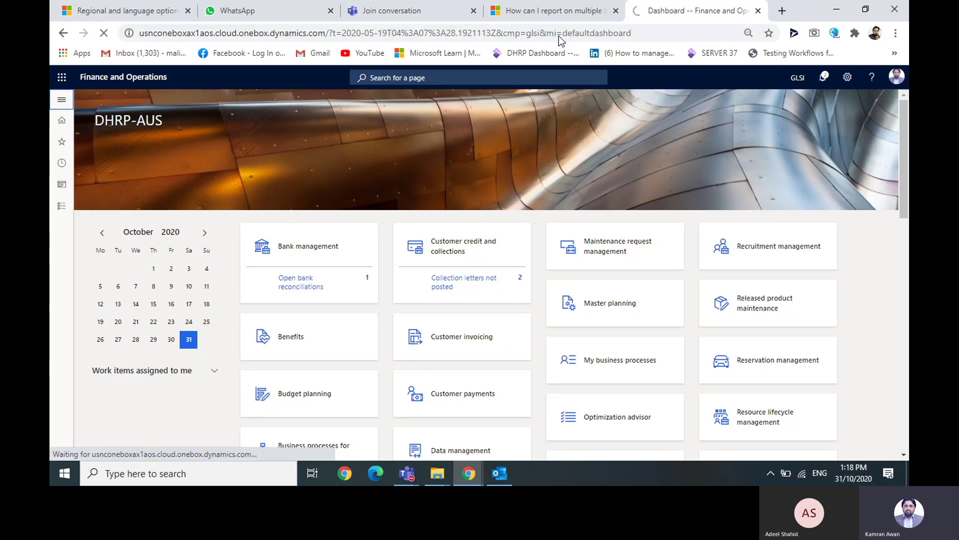
click(802, 474)
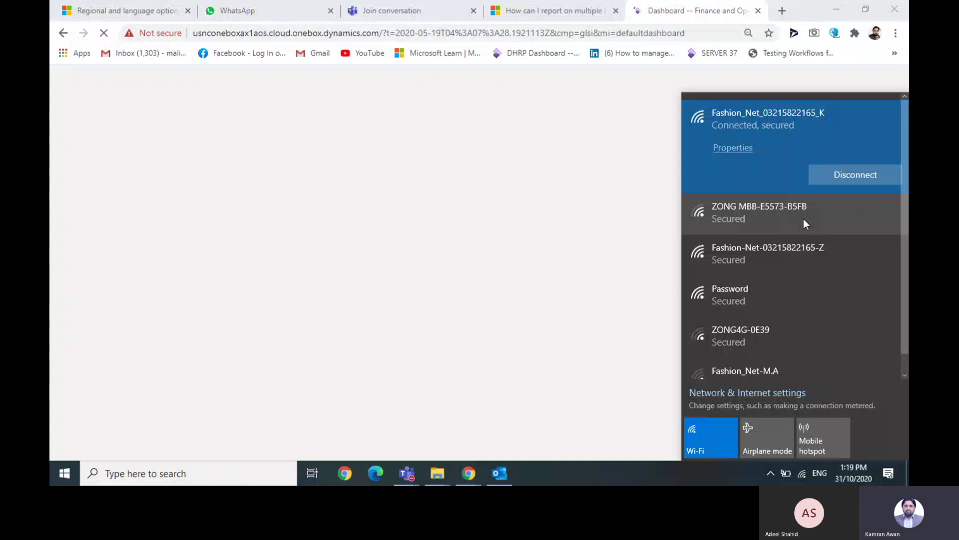
click(675, 75)
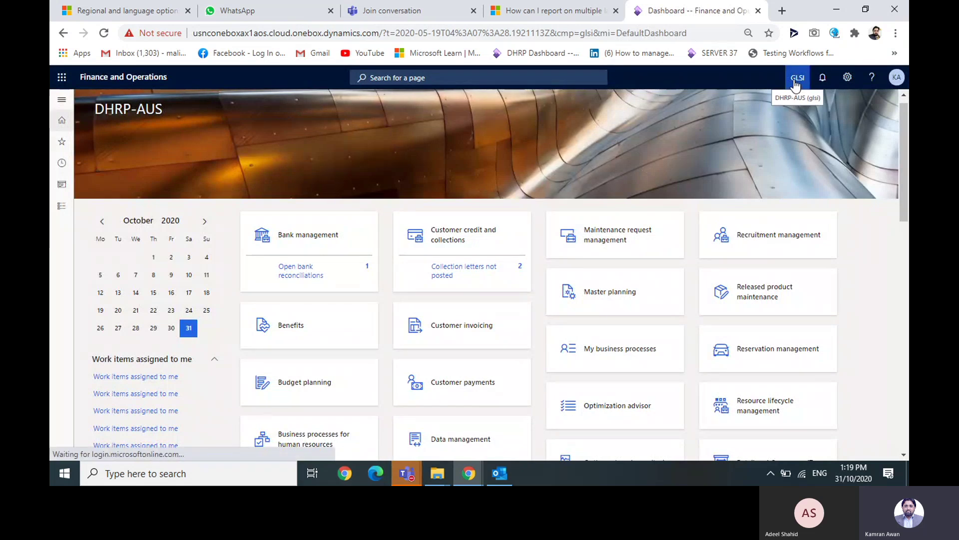
- Open the User options page from Settings and review the language and region preferences
click(848, 78)
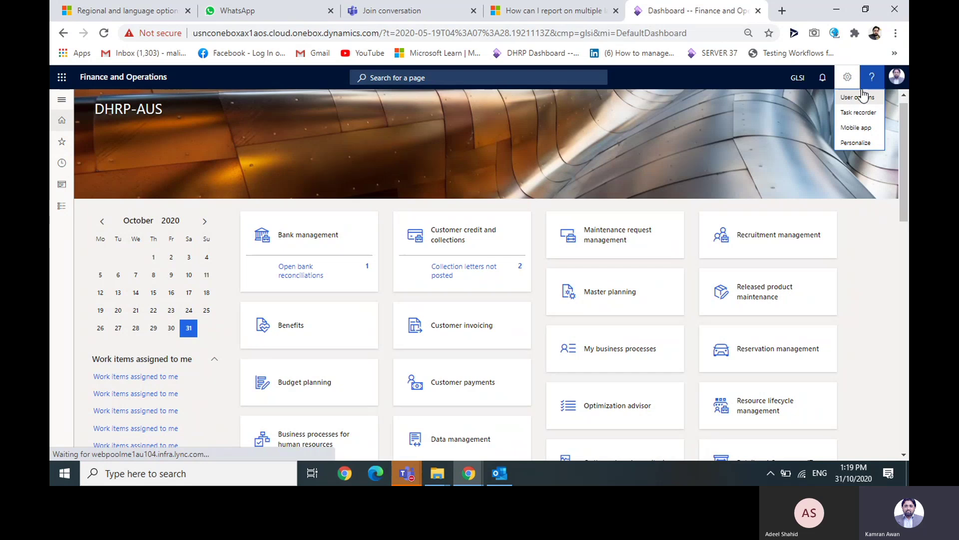
click(863, 97)
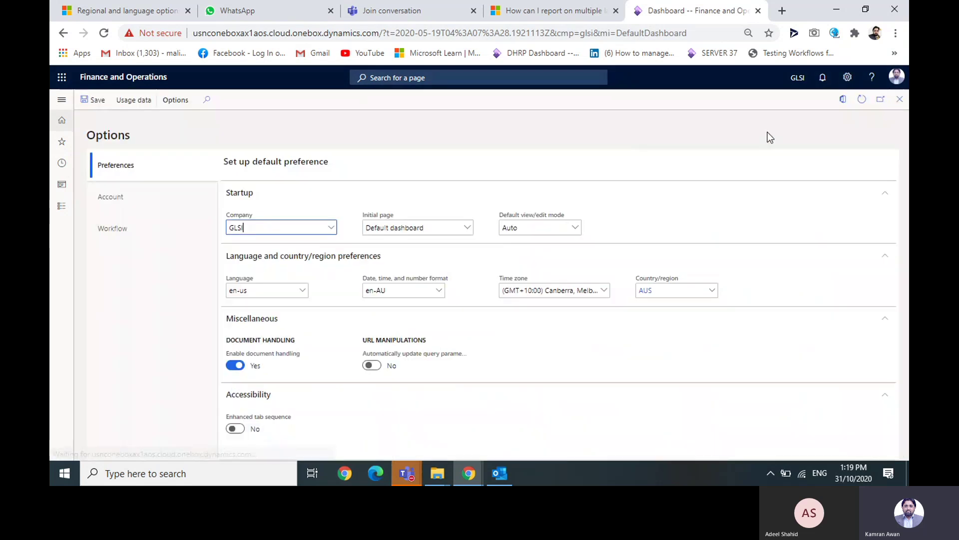
drag(904, 230, 645, 291)
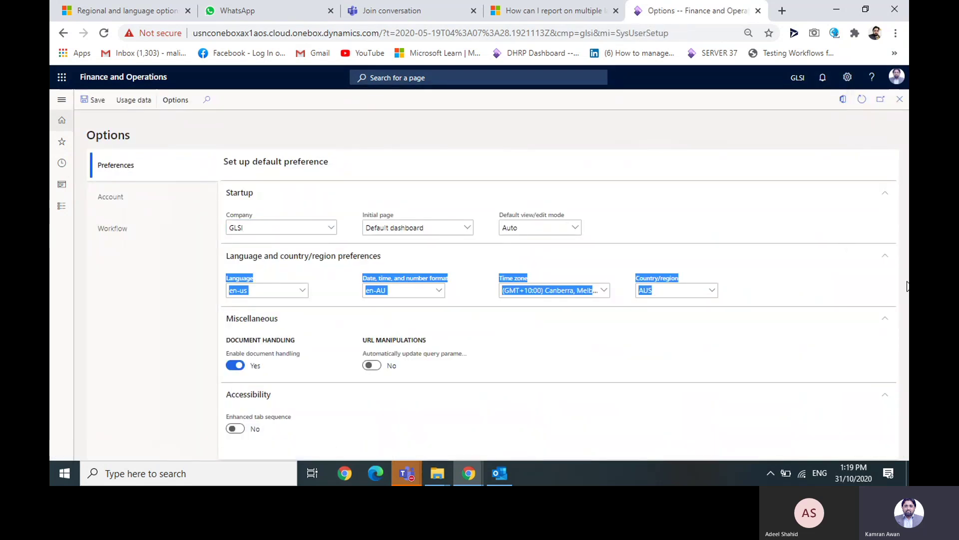
click(865, 160)
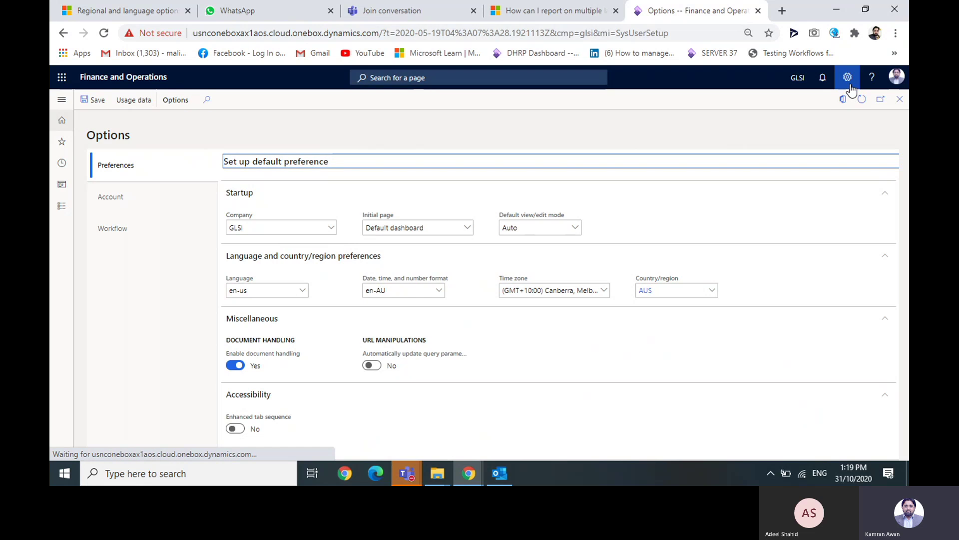
- Set Task recorder to play a recording as a guide, opened from this PC
click(849, 84)
click(850, 111)
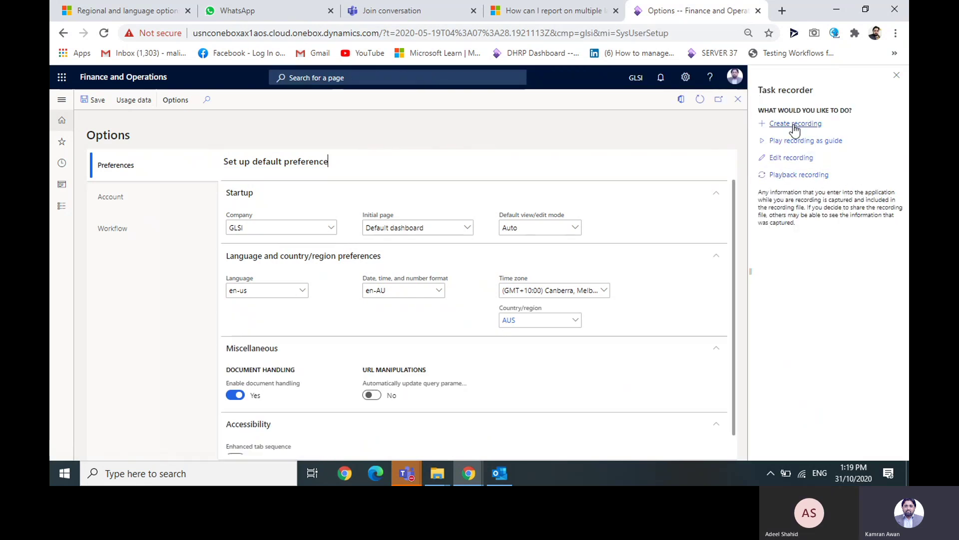
click(787, 142)
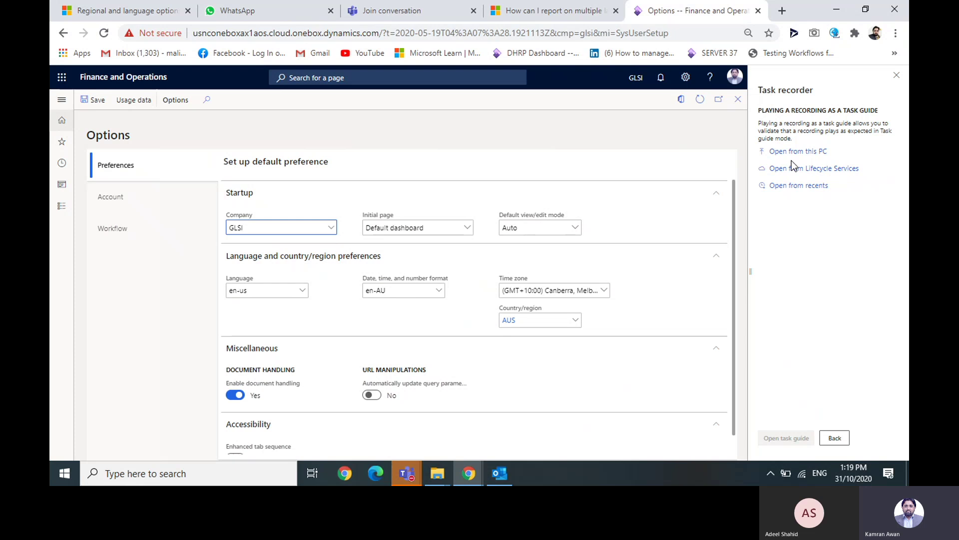
click(795, 153)
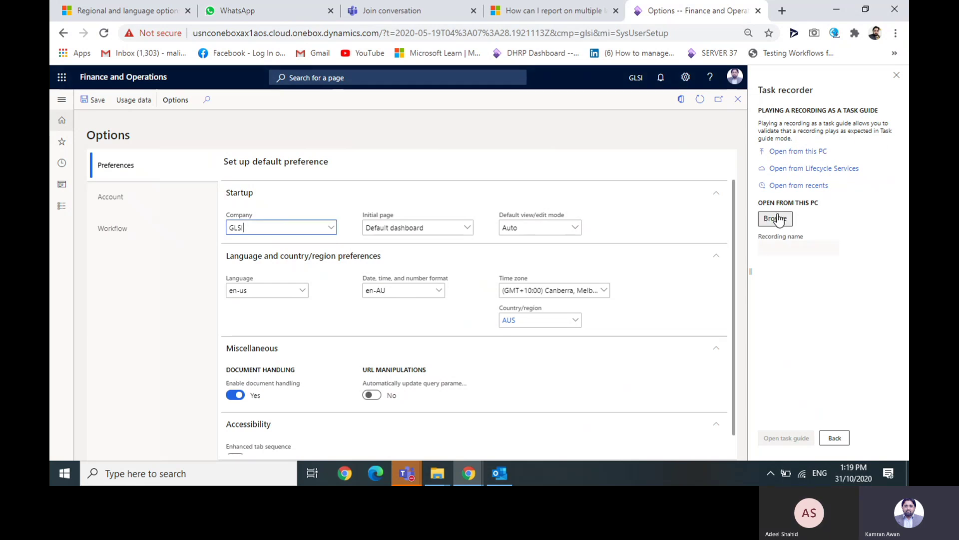
- Browse this PC to the DFSM > DFSM folder on Local Disk (E:)
click(776, 218)
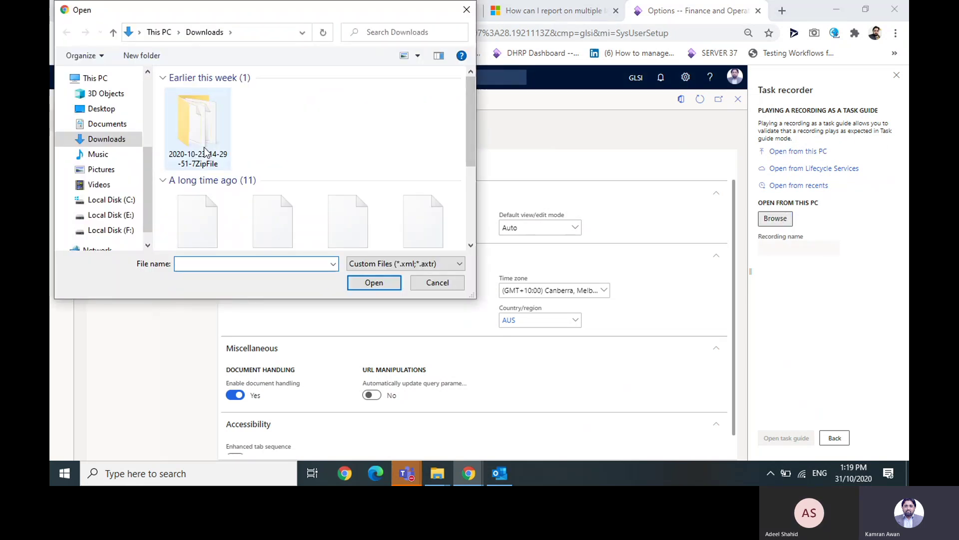
scroll(149, 187, down, 1)
drag(468, 113, 478, 212)
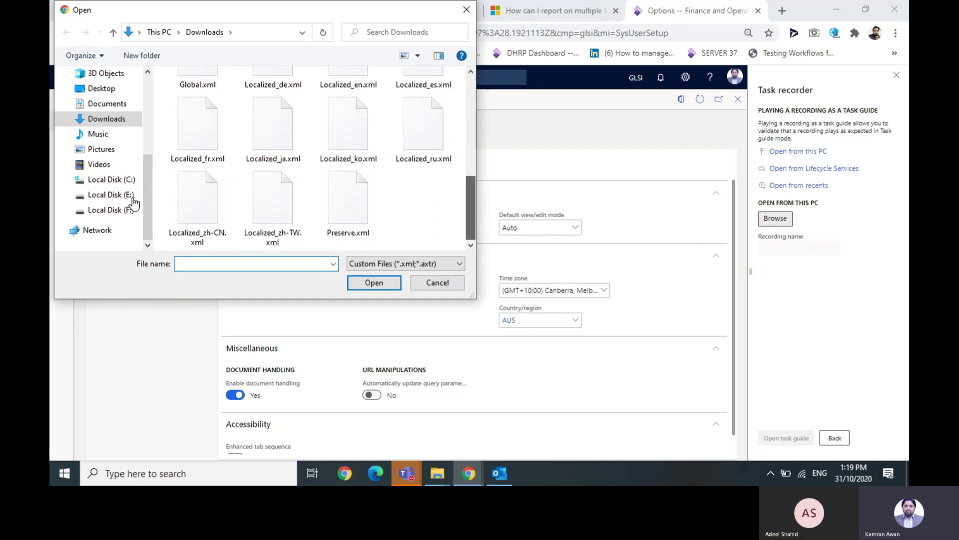
click(130, 198)
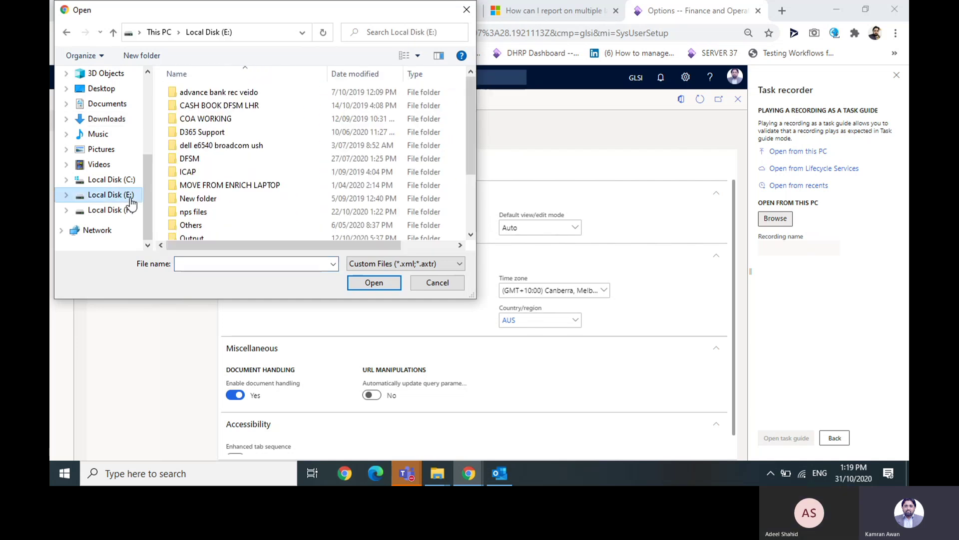
double_click(192, 159)
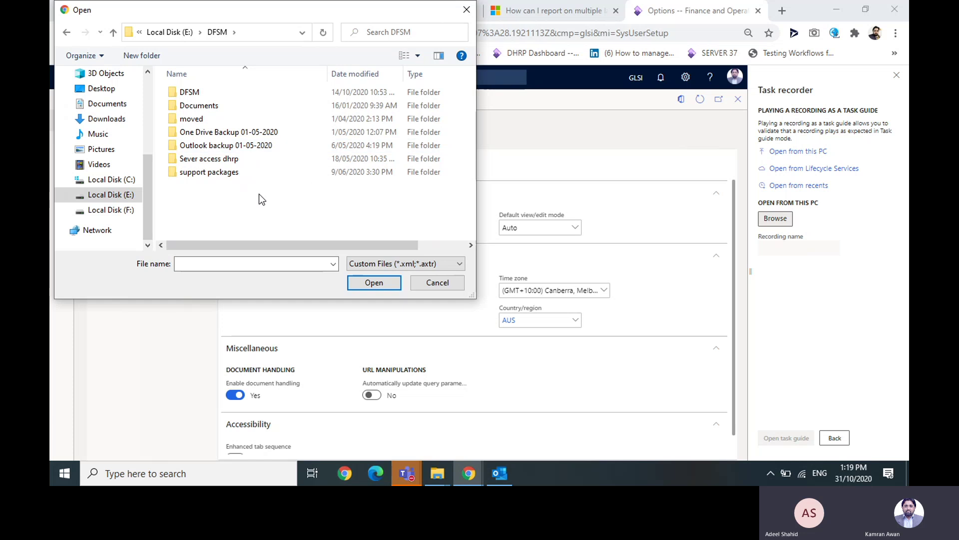
double_click(239, 94)
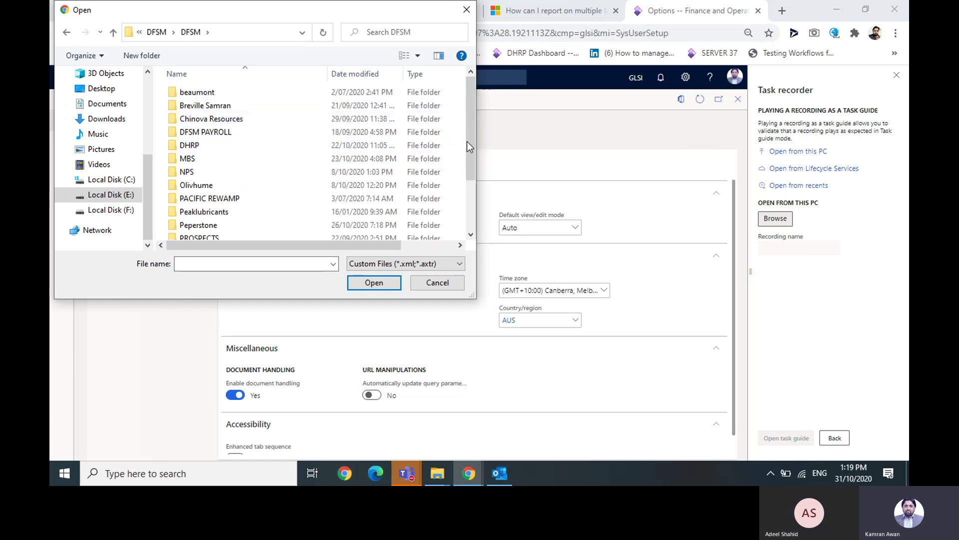
- Go into SPC REHAN > Task Recording and load Add New Customer.axtr
drag(474, 146, 472, 209)
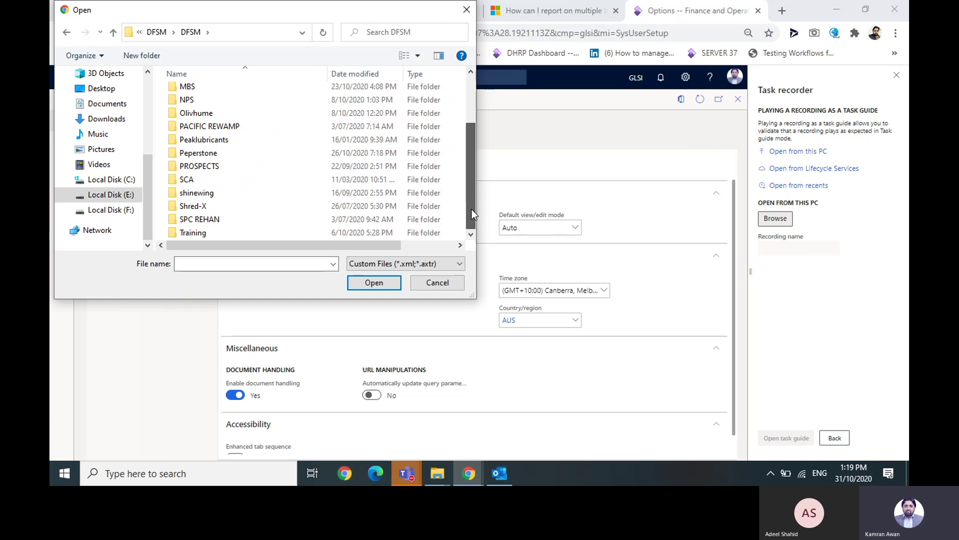
click(230, 233)
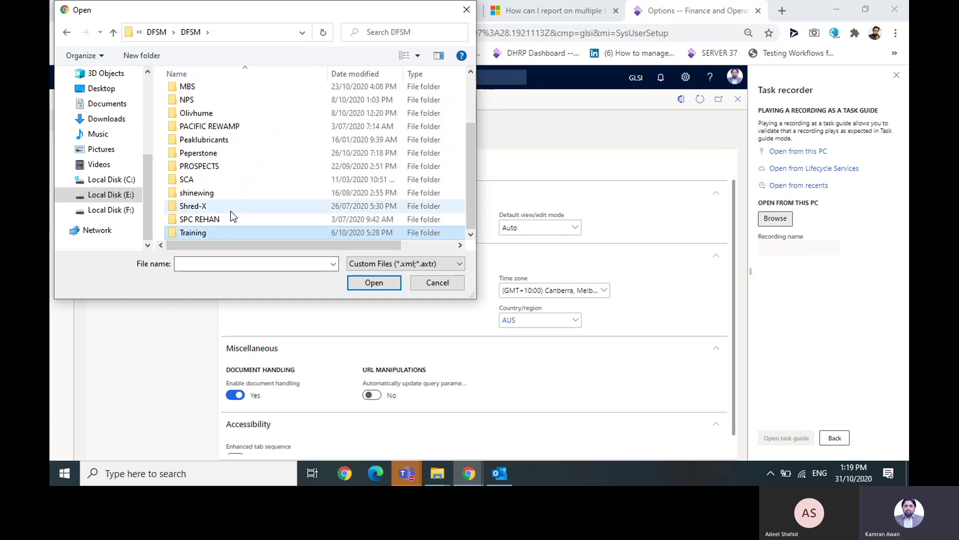
double_click(230, 219)
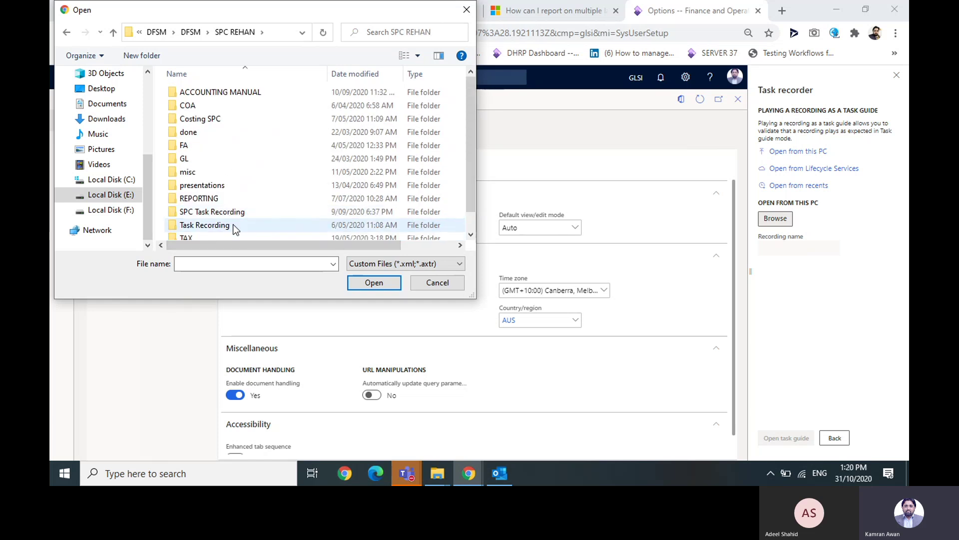
click(234, 225)
double_click(234, 225)
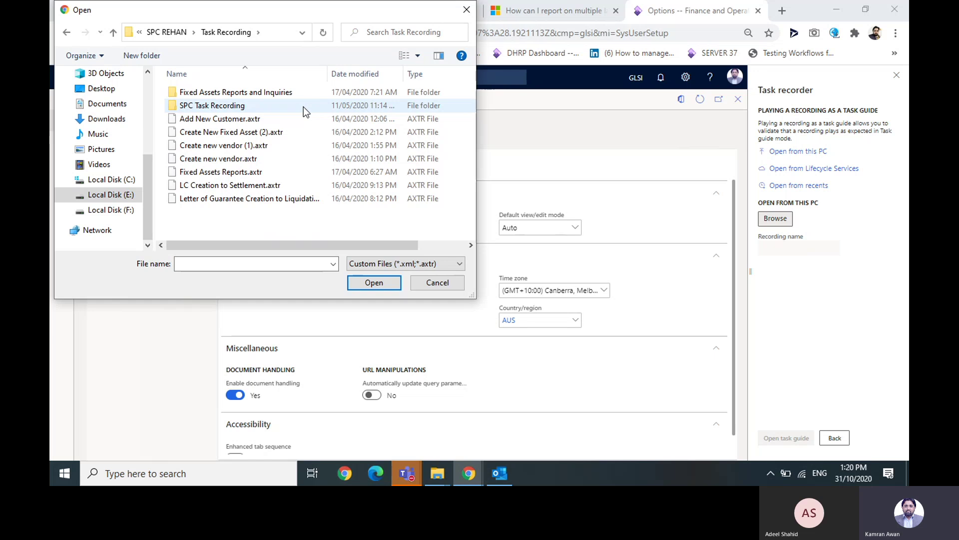
double_click(258, 123)
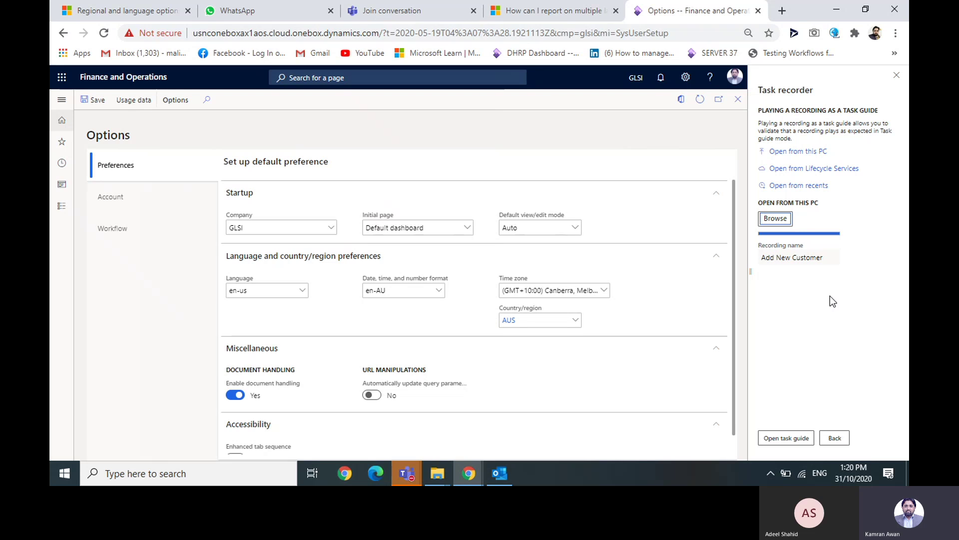
- Open the Add New Customer task guide and start it with the navigation pane expanded
click(799, 438)
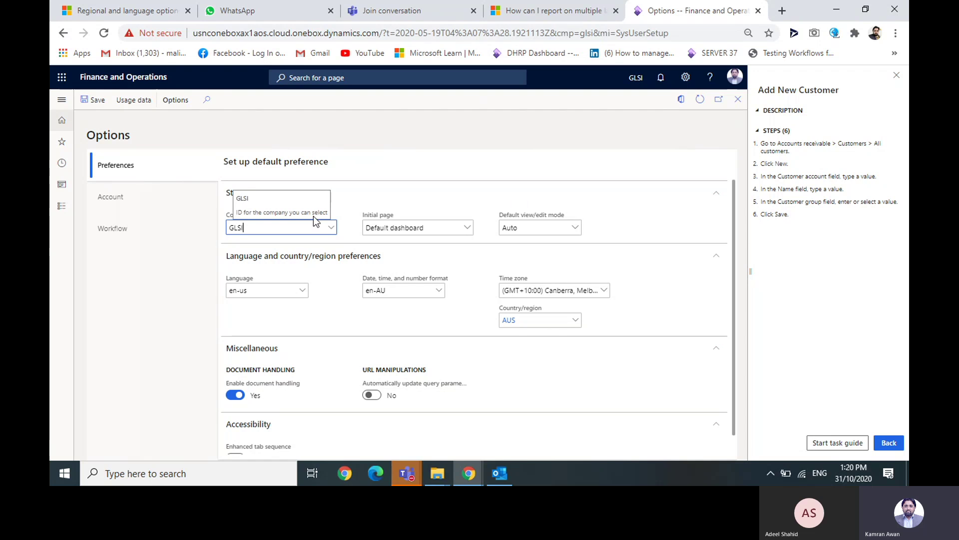
click(62, 99)
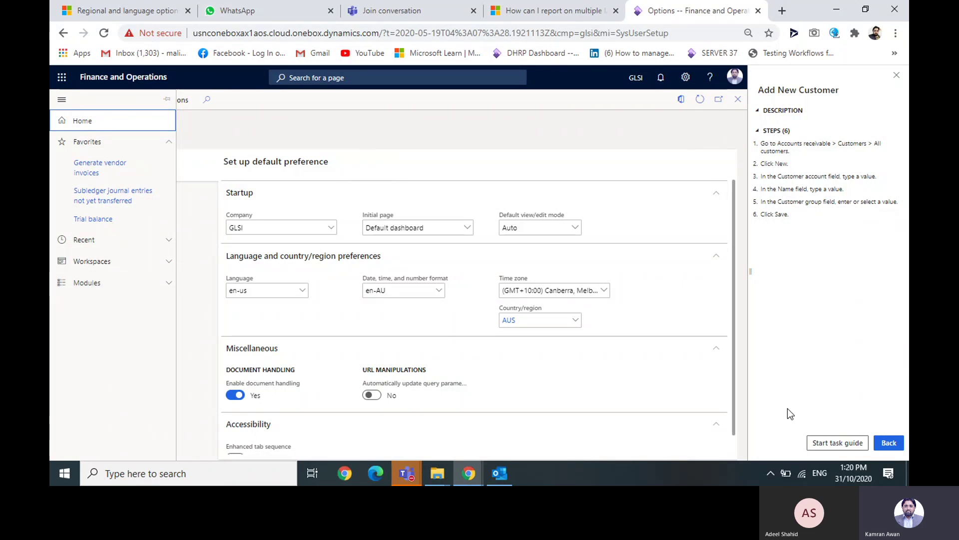
click(838, 443)
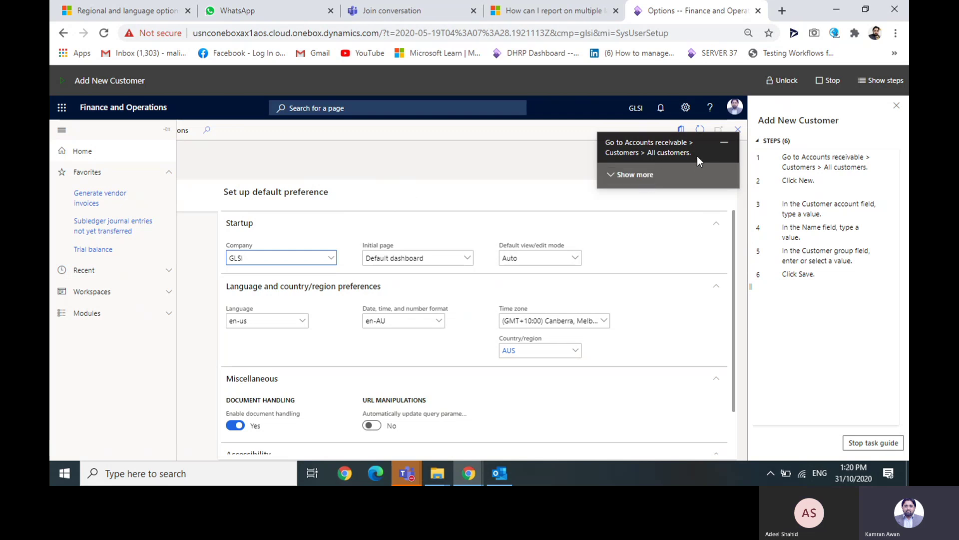
- Navigate to Accounts receivable > Customers > All customers
click(88, 313)
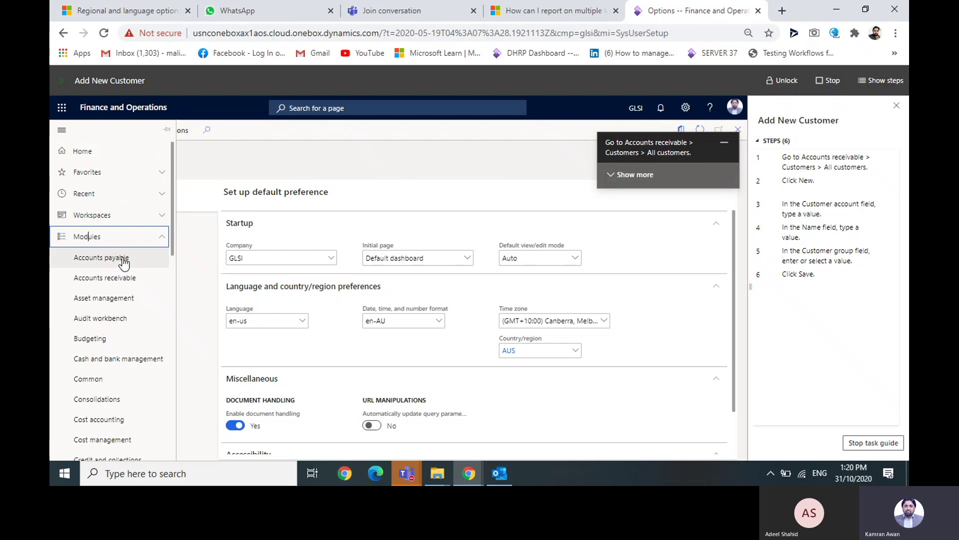
click(110, 283)
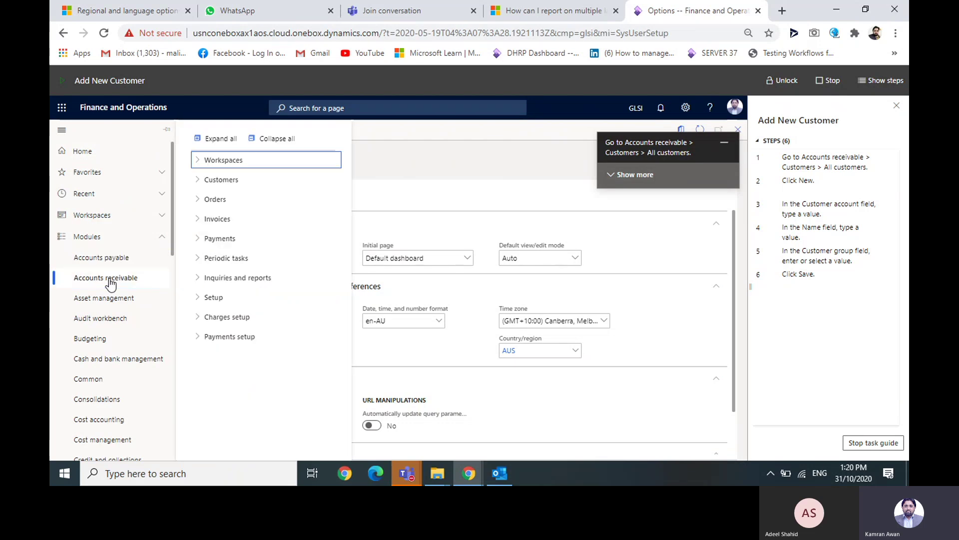
click(201, 185)
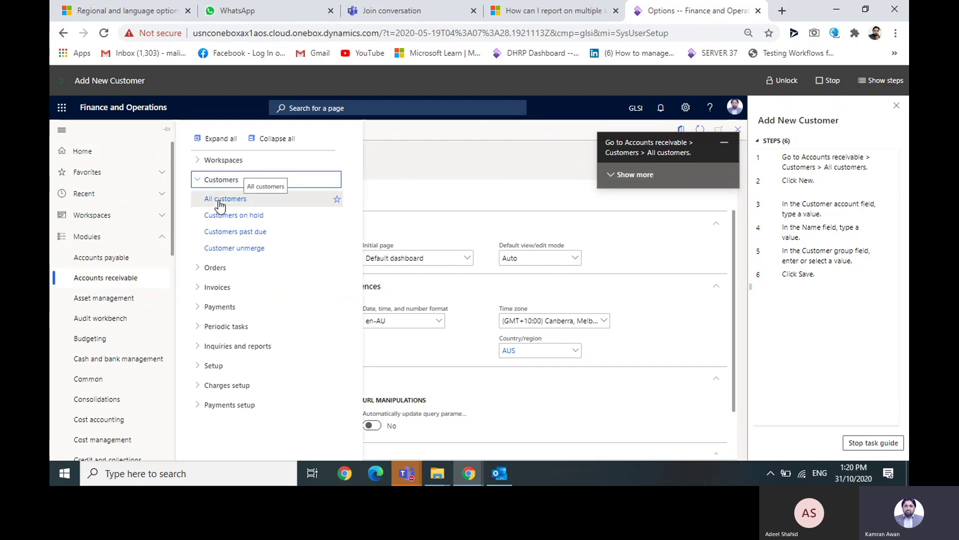
click(220, 200)
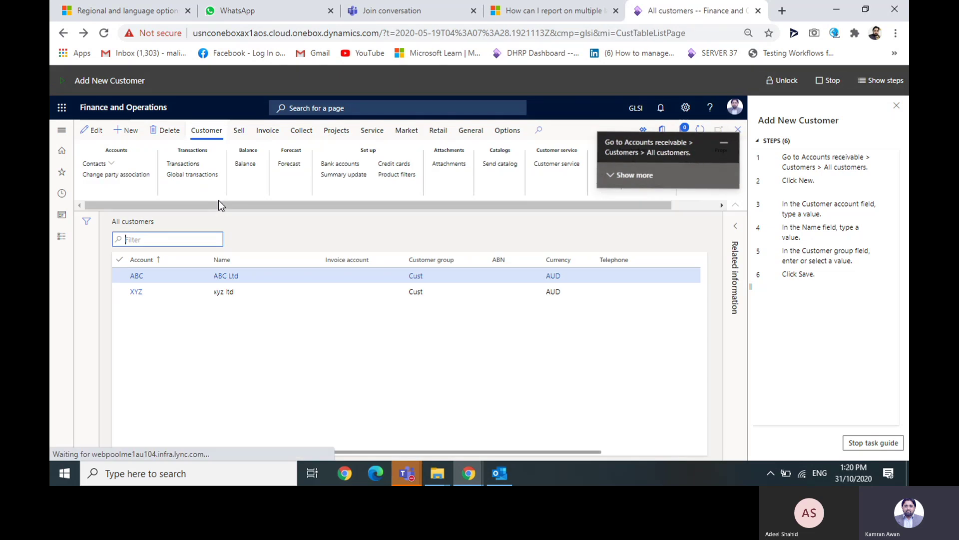
- Start a new customer, entering the customer account number and the company name
click(132, 134)
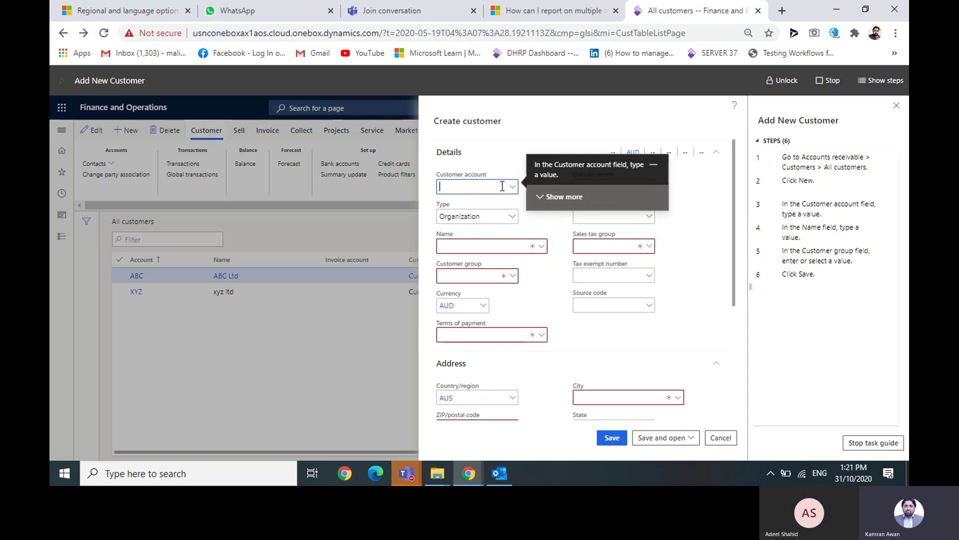
text(00025)
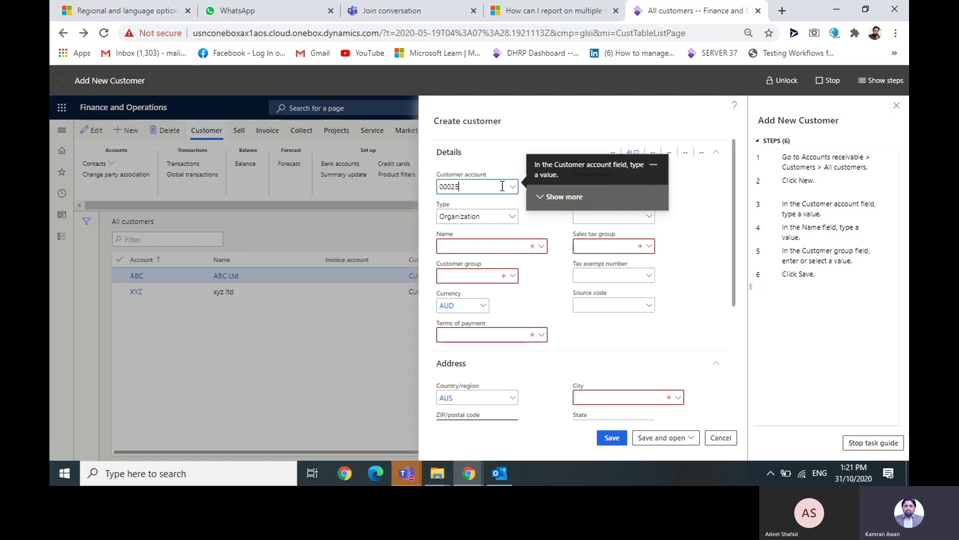
text(25)
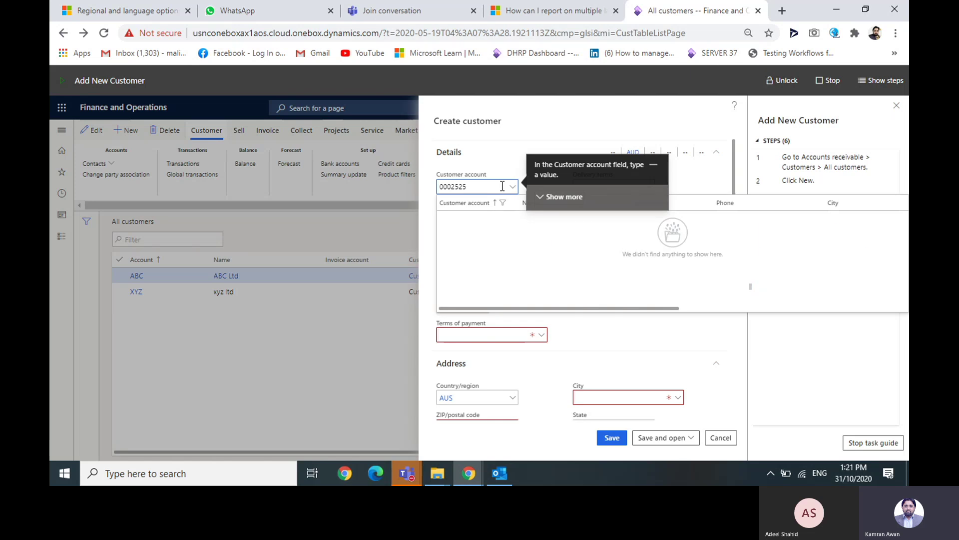
key(Tab)
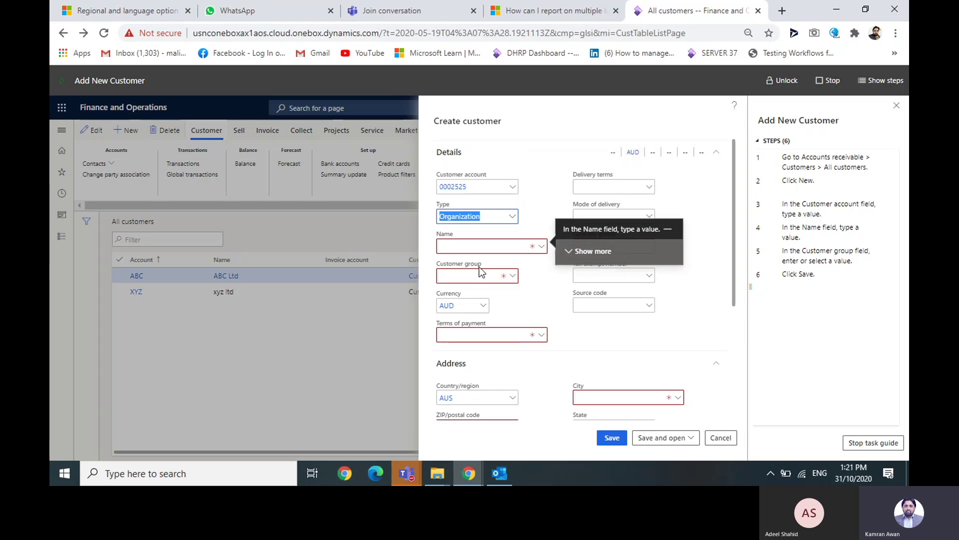
click(494, 249)
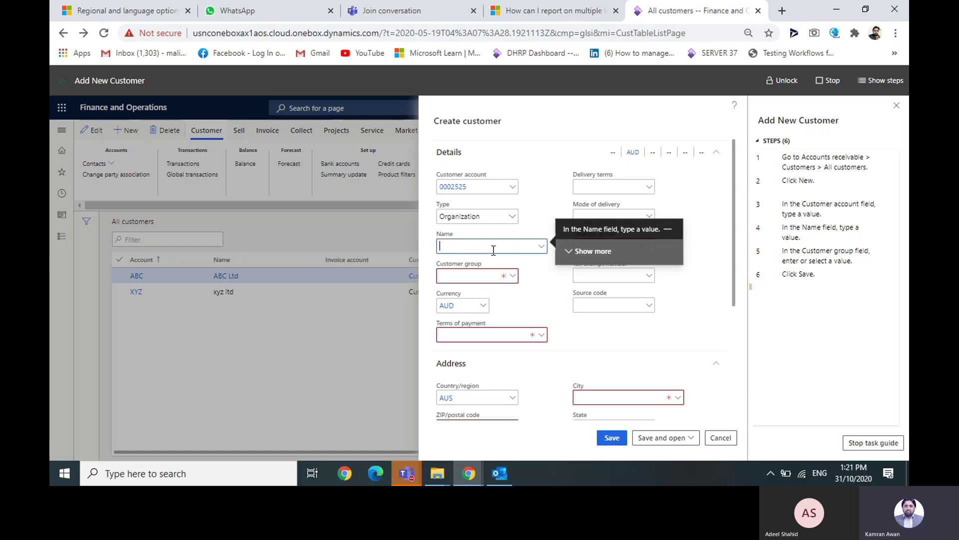
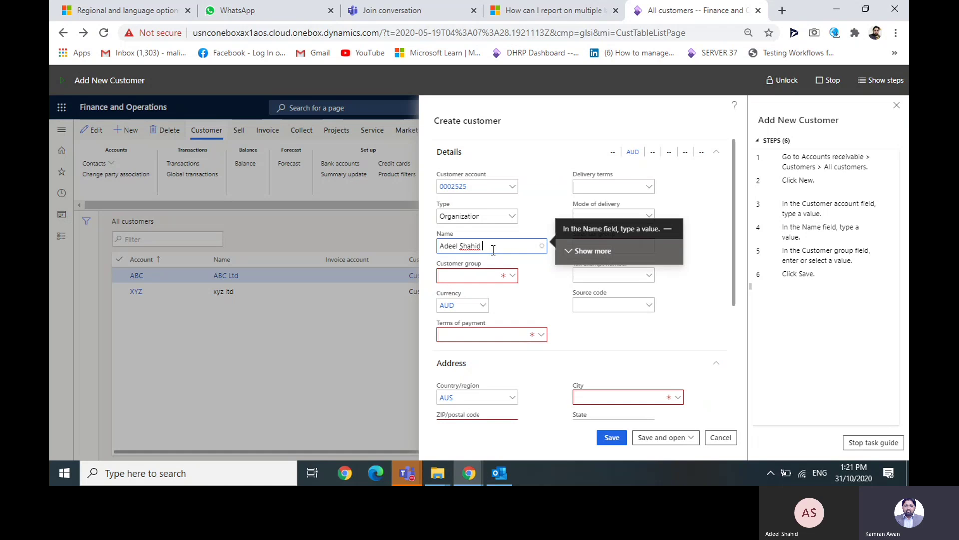
text(& Co)
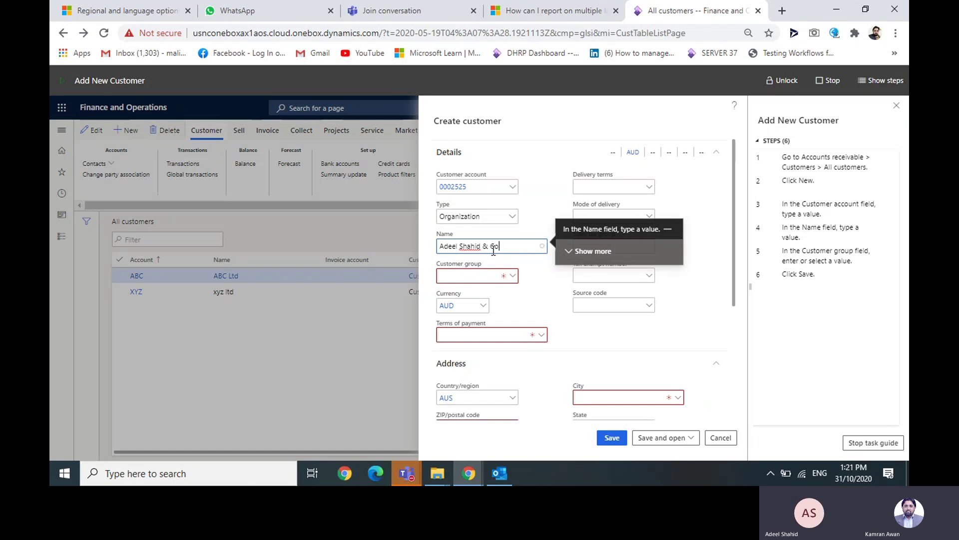
key(Tab)
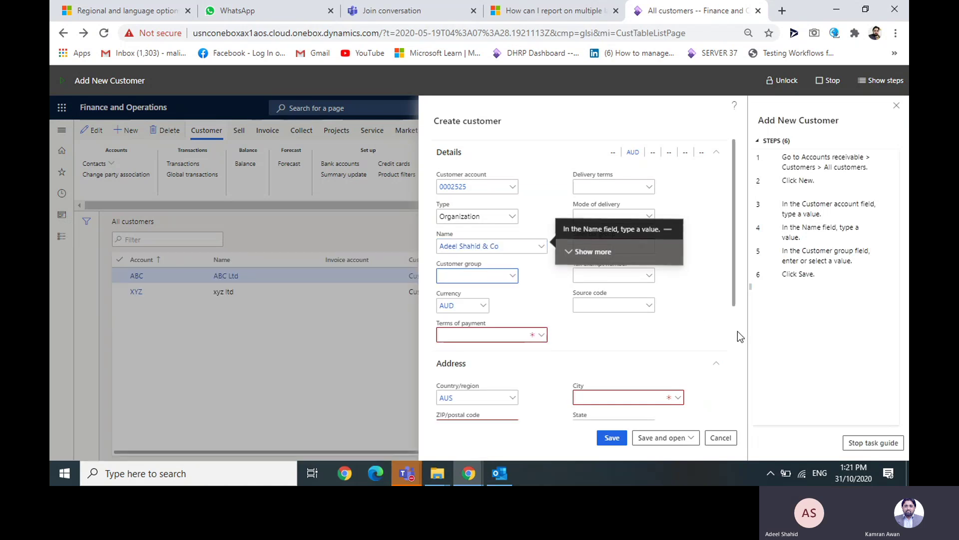
- Choose Cust as the customer group and unlock all form controls
click(513, 275)
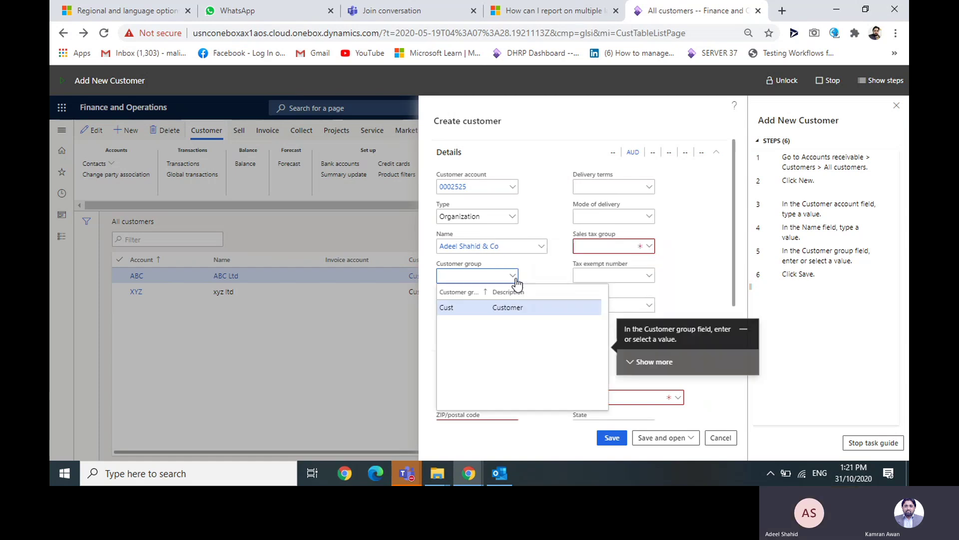
click(501, 308)
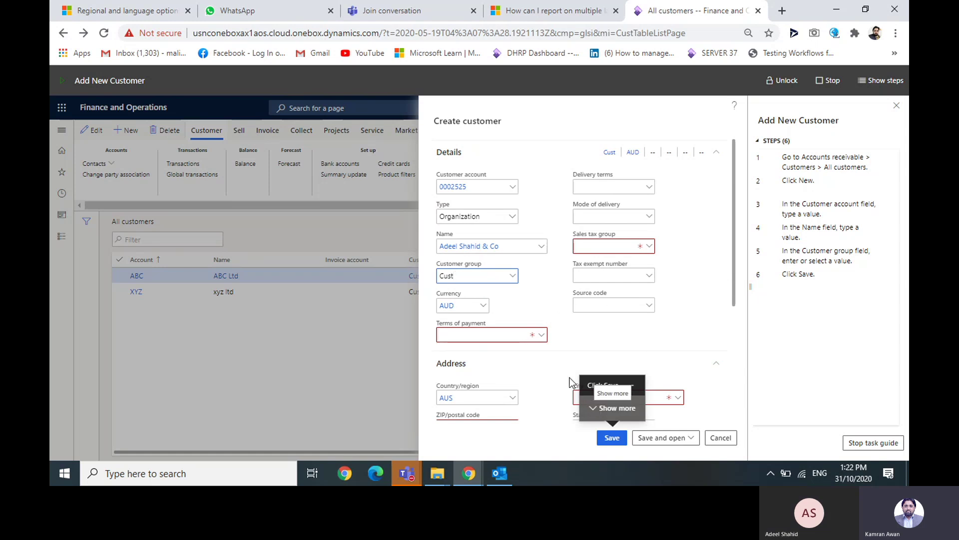
click(544, 336)
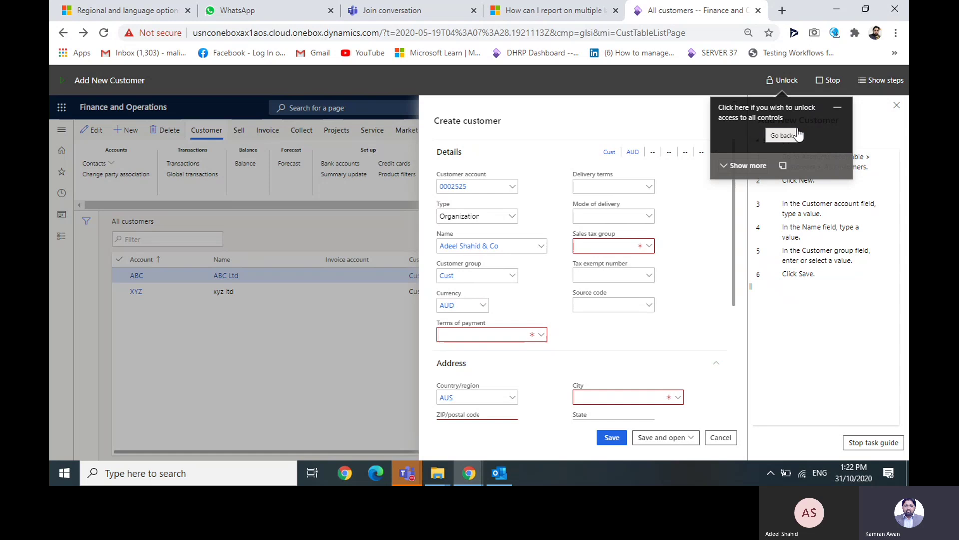
click(786, 81)
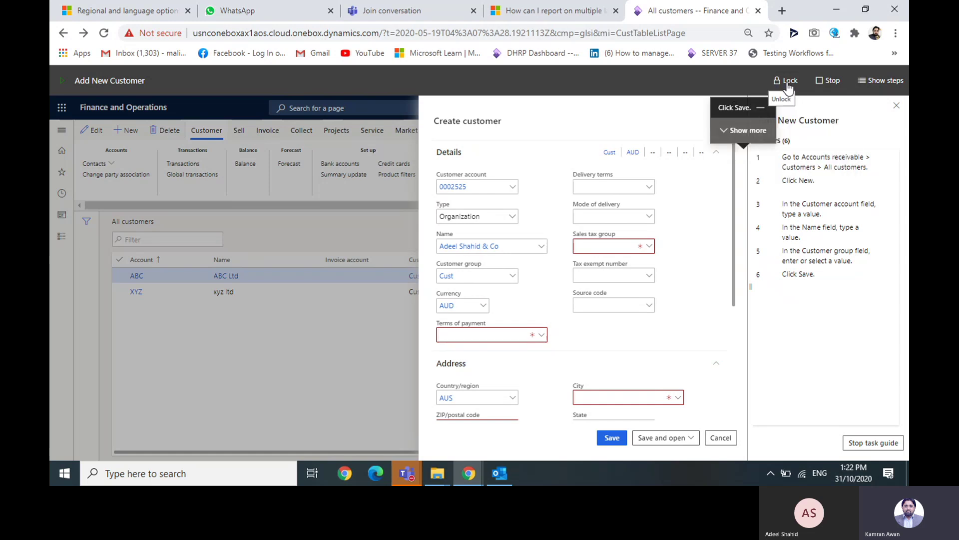
- Set terms of payment to eft and sales tax group to GSTGRP
click(542, 337)
click(541, 335)
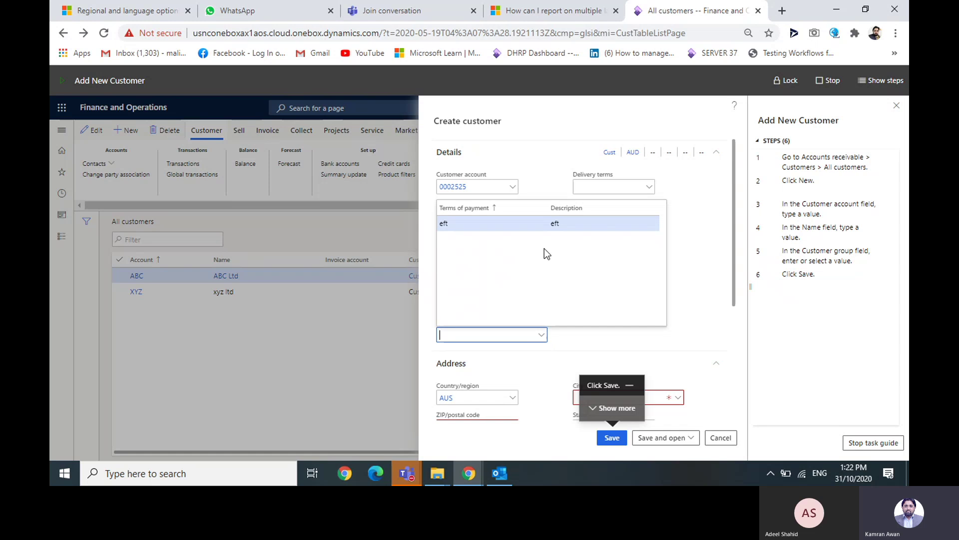
click(652, 228)
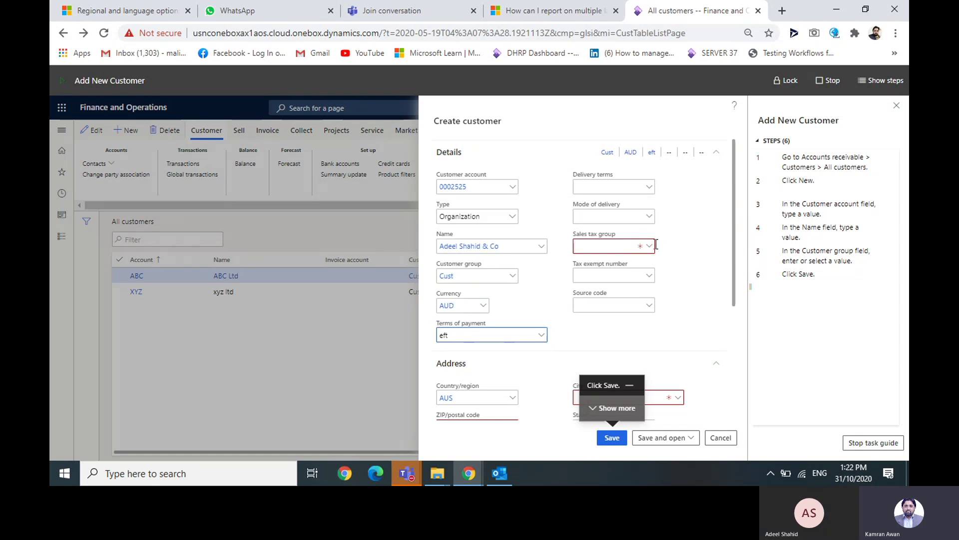
click(650, 246)
click(643, 278)
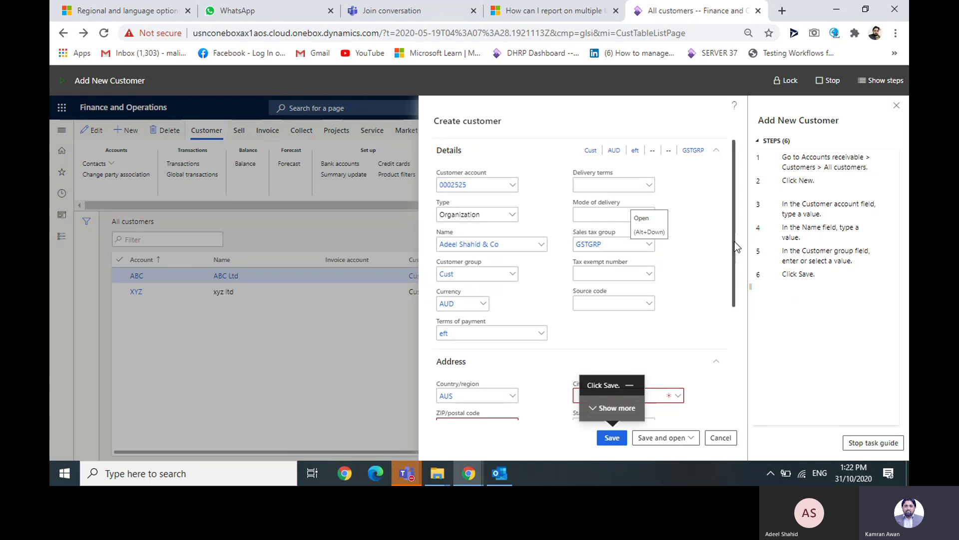
drag(734, 241, 740, 327)
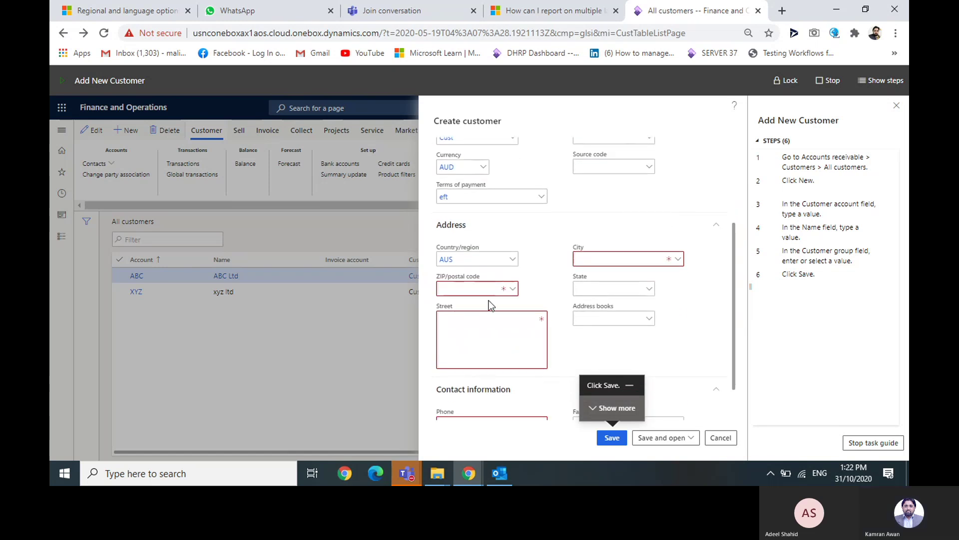
- Pick the first Sydney postal code and enter the street address
click(516, 289)
click(515, 289)
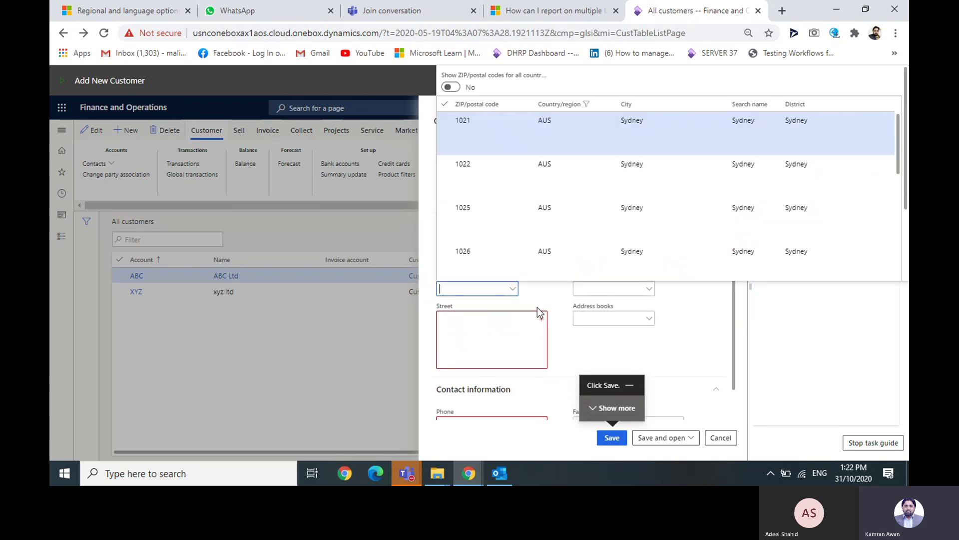
click(618, 129)
click(518, 340)
text(121)
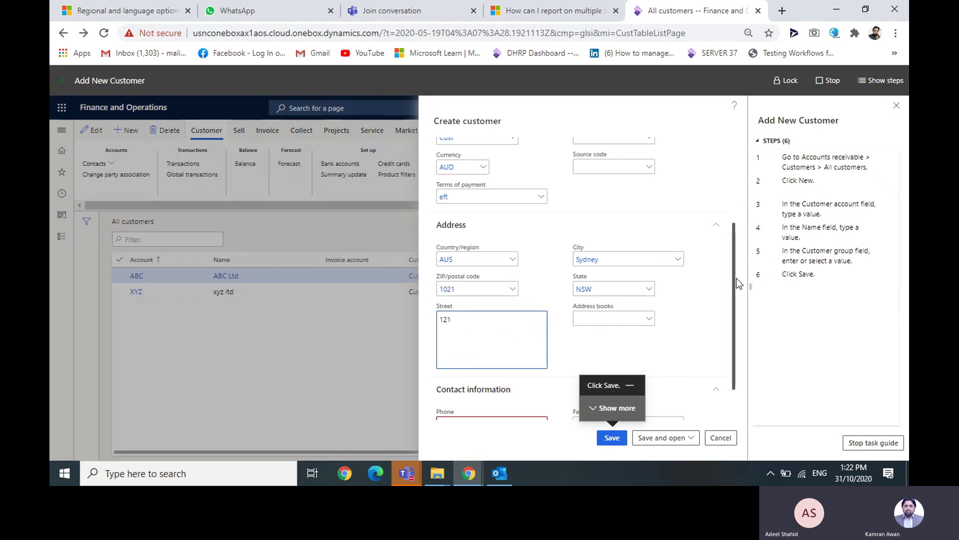
drag(736, 278, 738, 242)
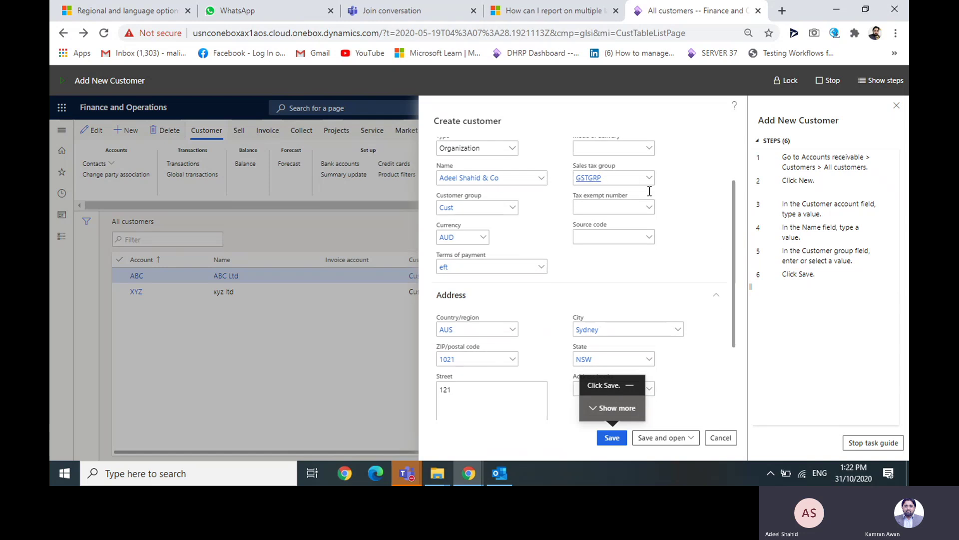
drag(736, 289, 727, 373)
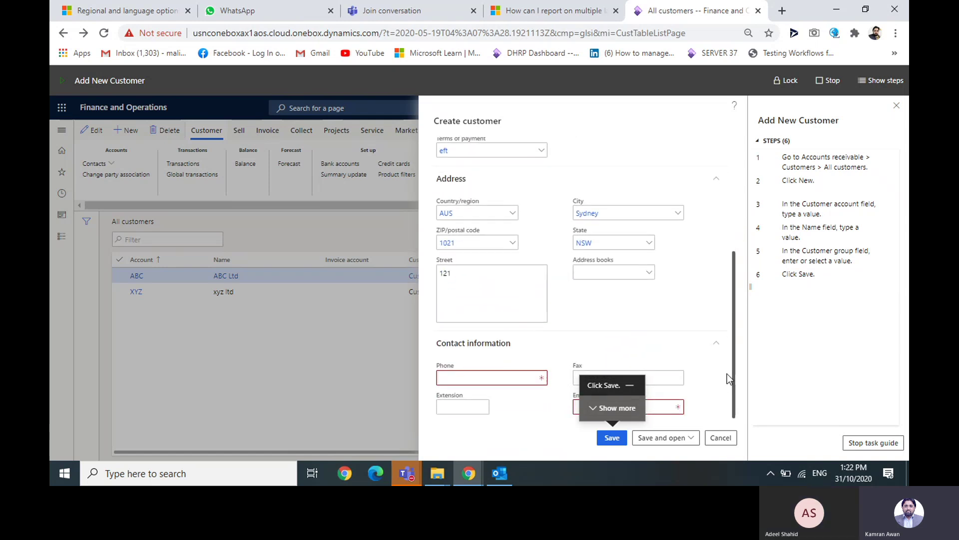
- Enter the customer's phone number and move to the Email address field
click(497, 377)
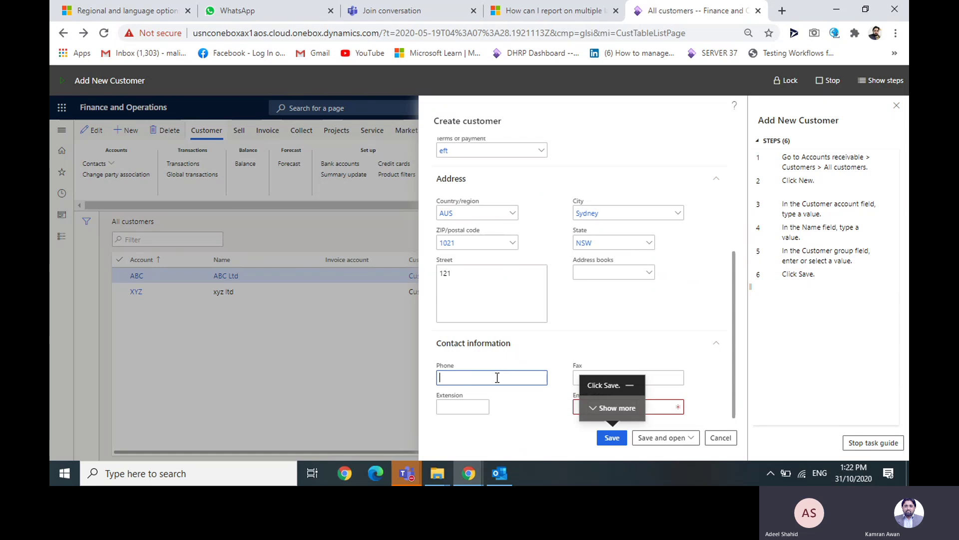
text(0023321)
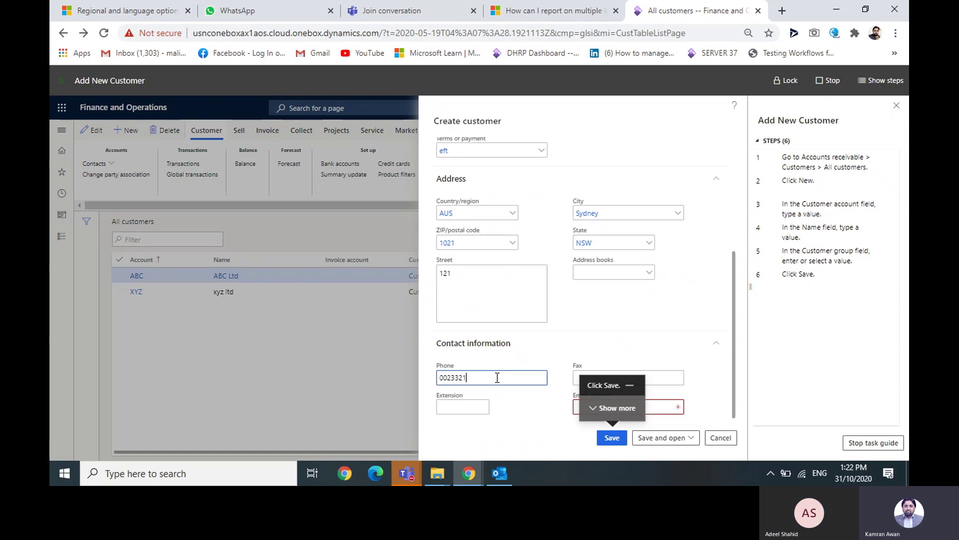
click(671, 405)
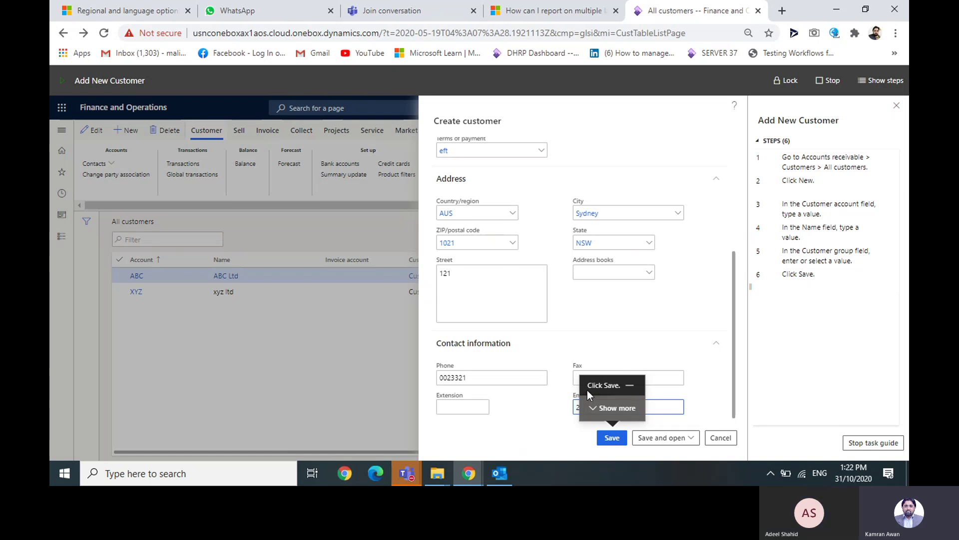
drag(593, 384, 621, 386)
drag(737, 351, 745, 255)
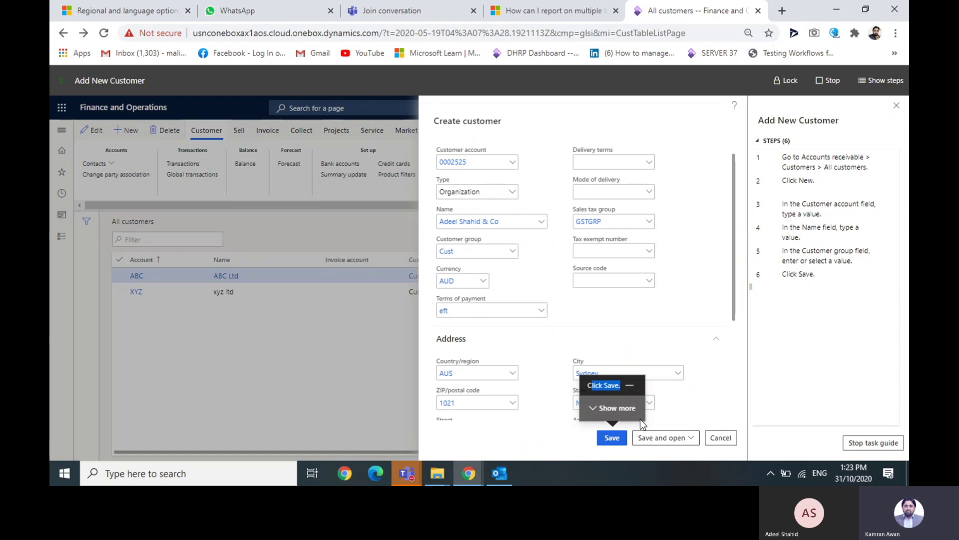
- Attempt to save the new customer twice, which is blocked by a missing required field
click(611, 438)
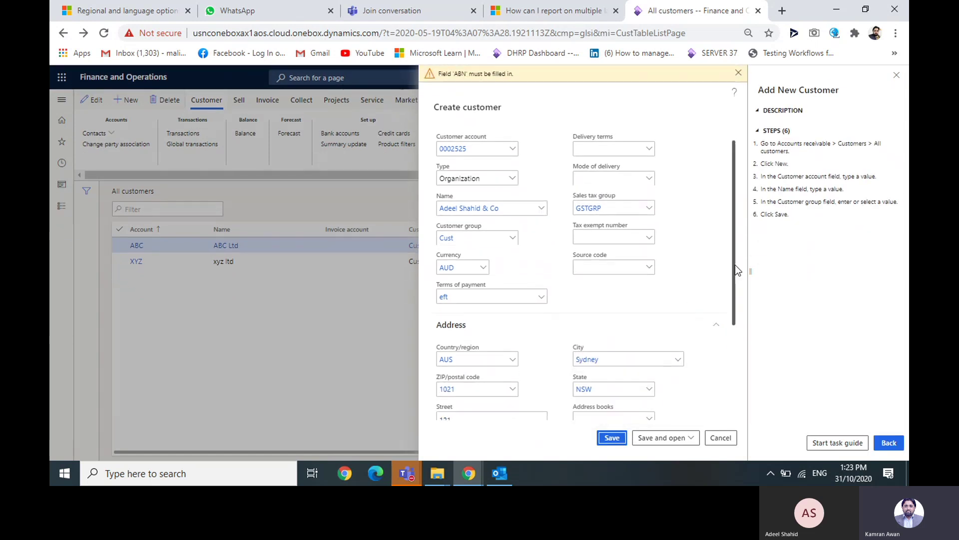
drag(735, 264, 731, 395)
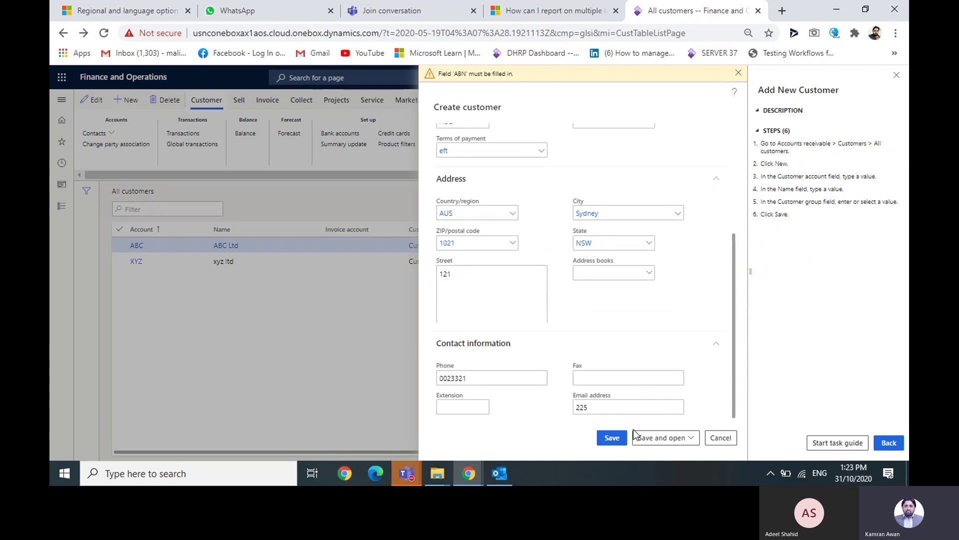
click(613, 437)
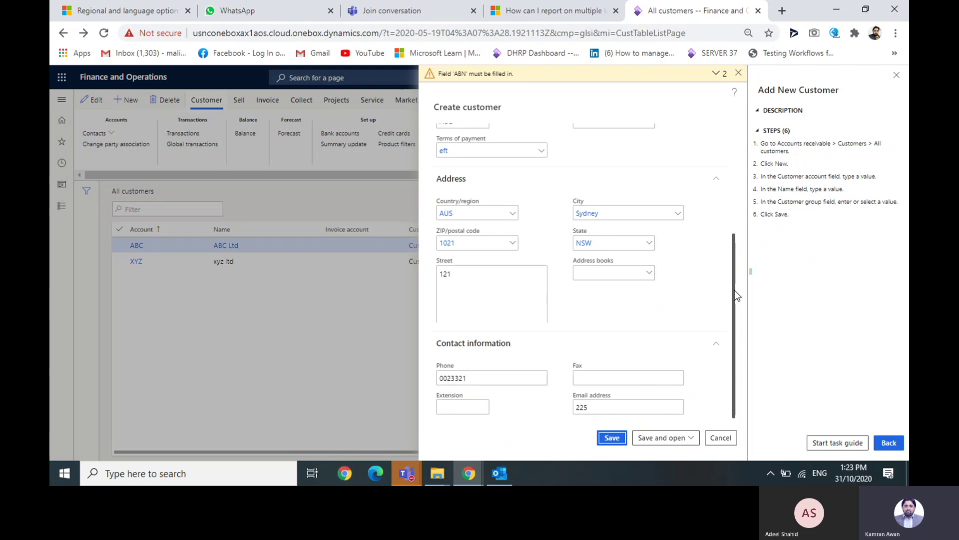
drag(735, 290, 731, 173)
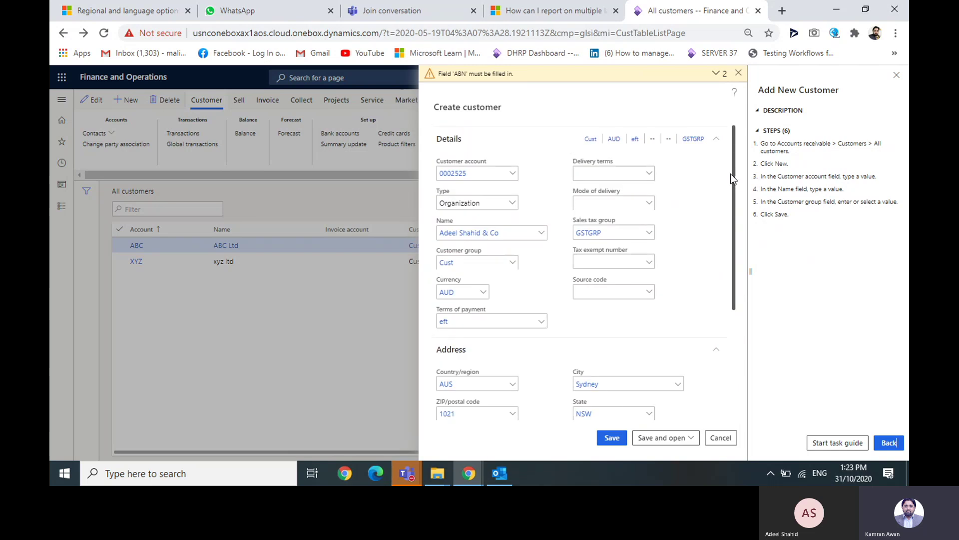
- Personalize the Details section, filtering fields for 'abn' and inserting the ABN field
right_click(684, 202)
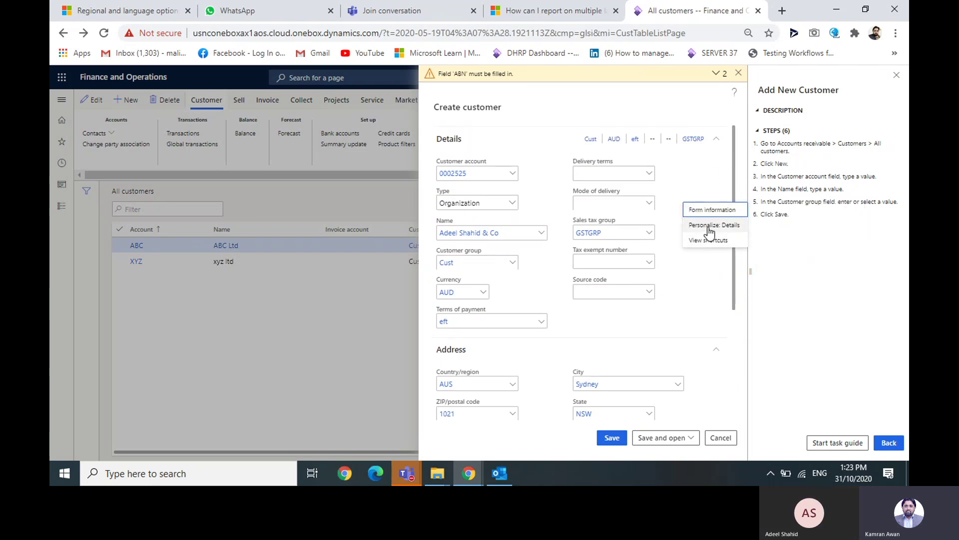
click(709, 226)
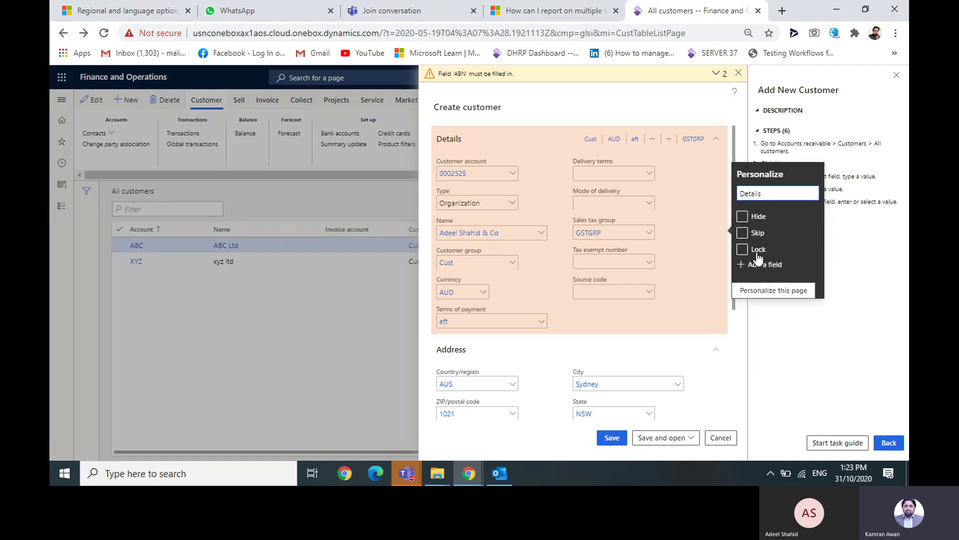
click(747, 267)
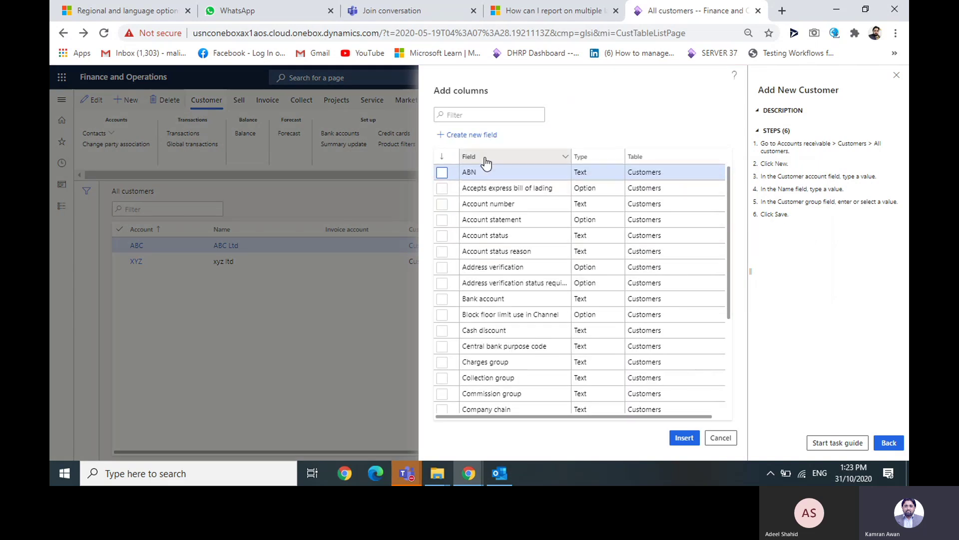
click(480, 159)
text(abn)
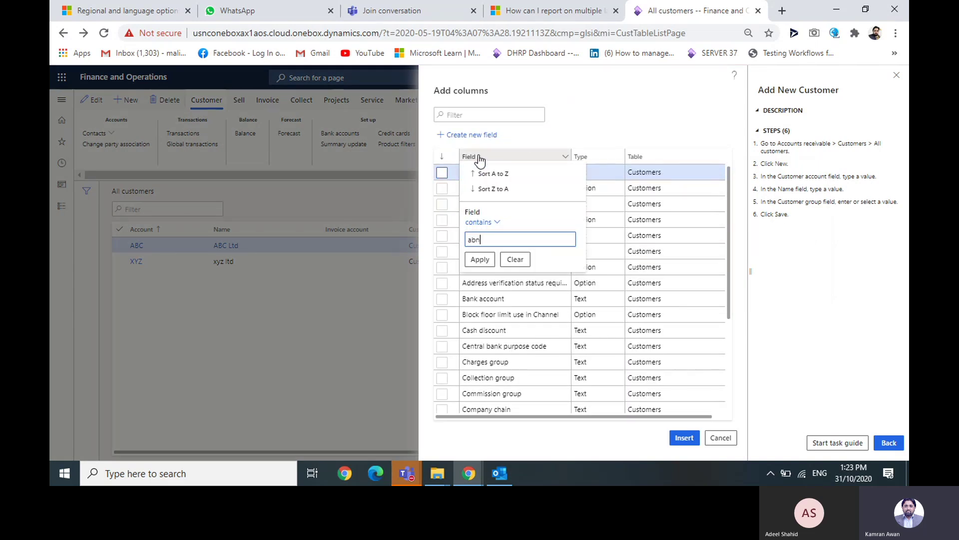
key(Return)
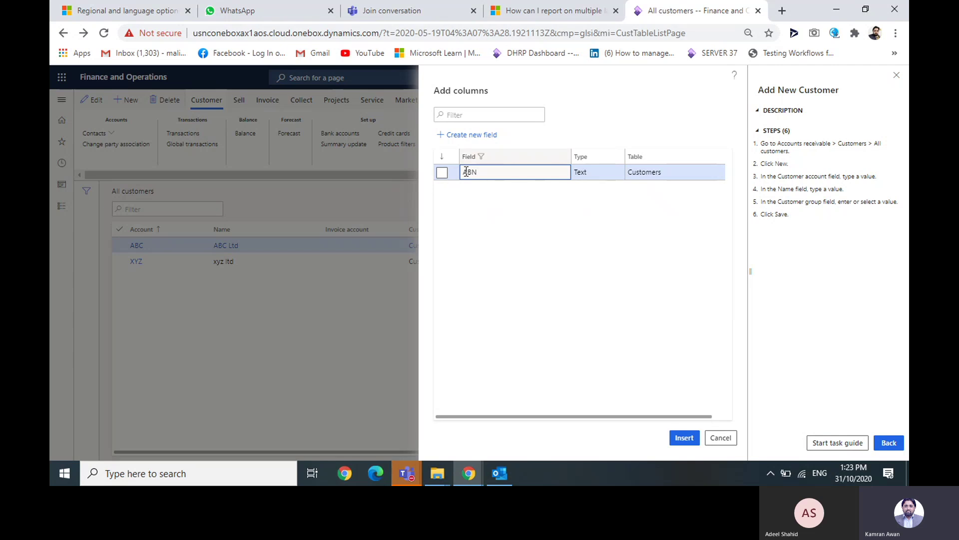
click(442, 172)
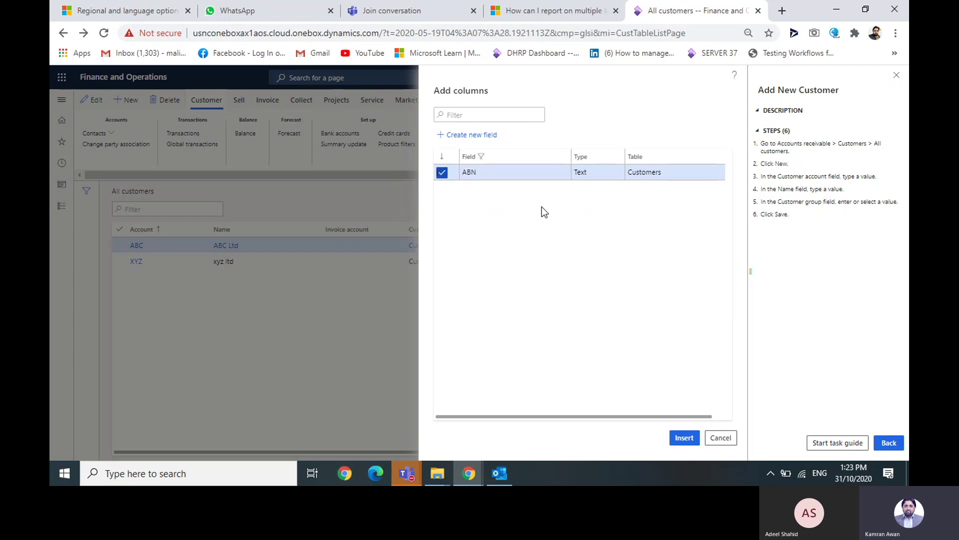
click(684, 438)
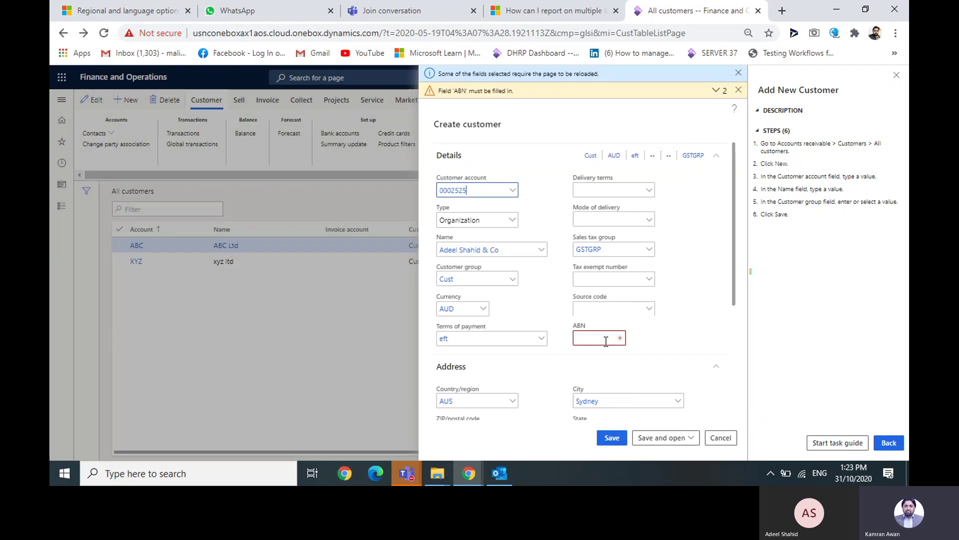
- Enter the ABN value and save the customer, opening its details page
click(606, 340)
text(2254)
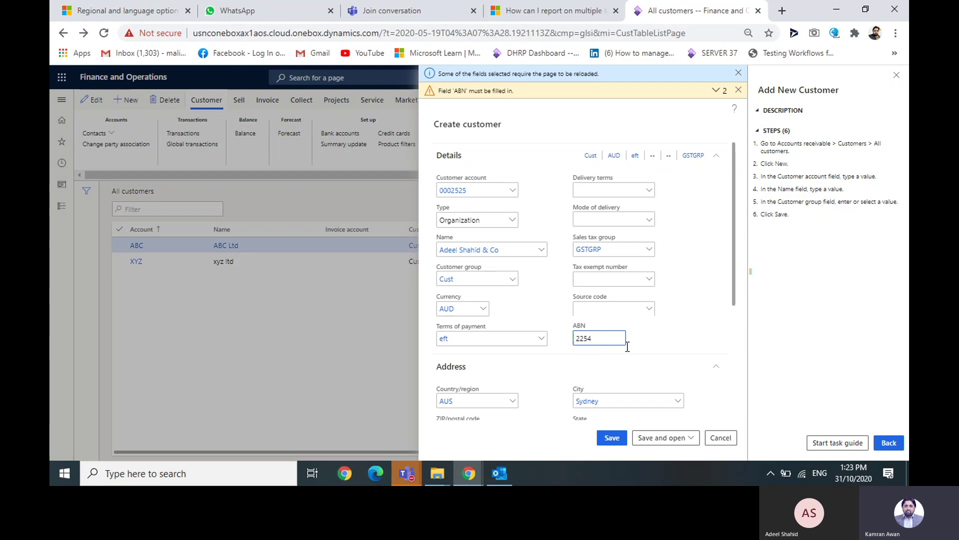
click(610, 440)
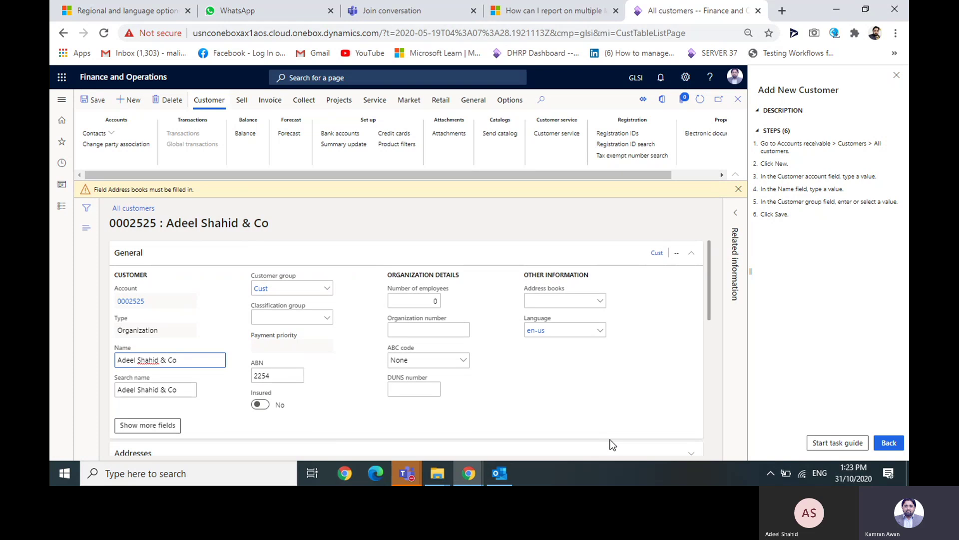
drag(709, 273, 708, 323)
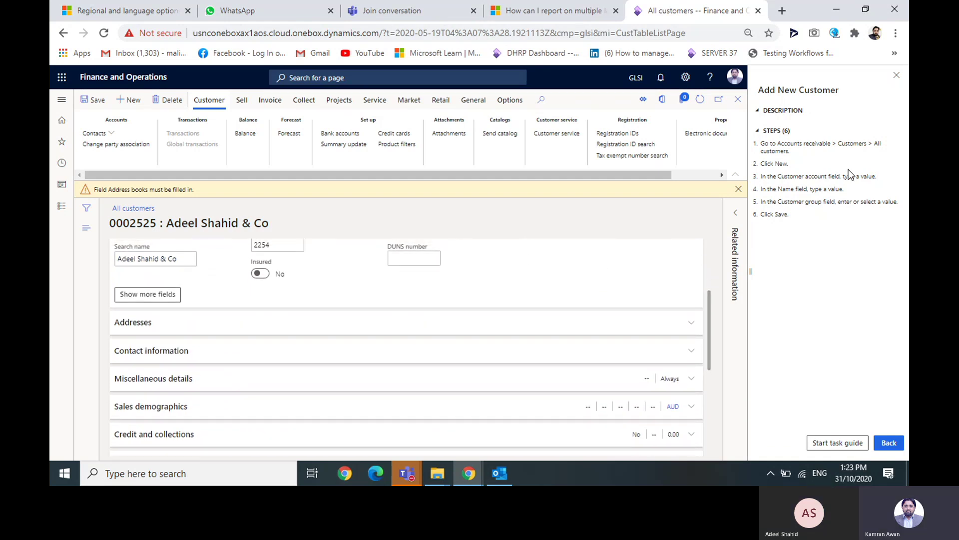
- Close the Add New Customer task guide, expand Payment defaults and save the customer record
click(896, 76)
scroll(799, 270, up, 3)
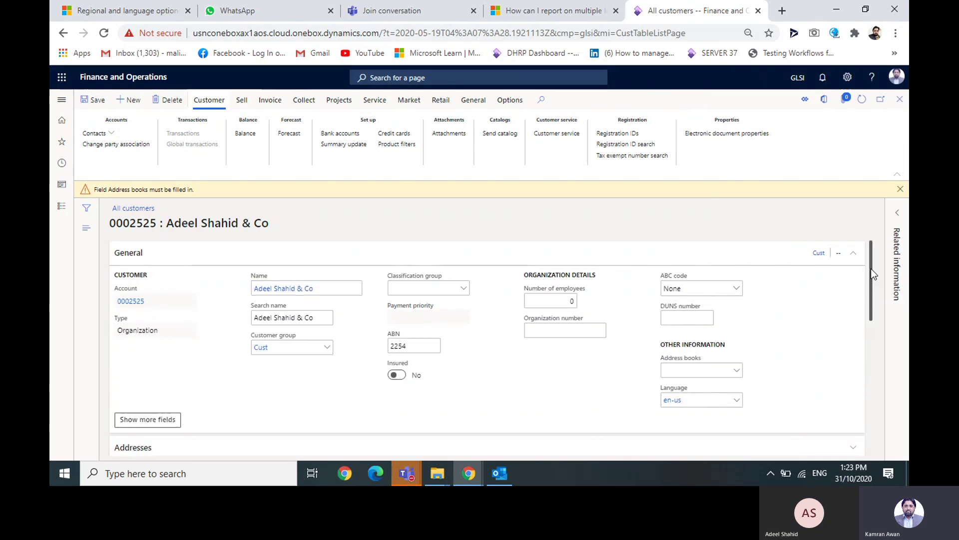
drag(871, 268, 861, 406)
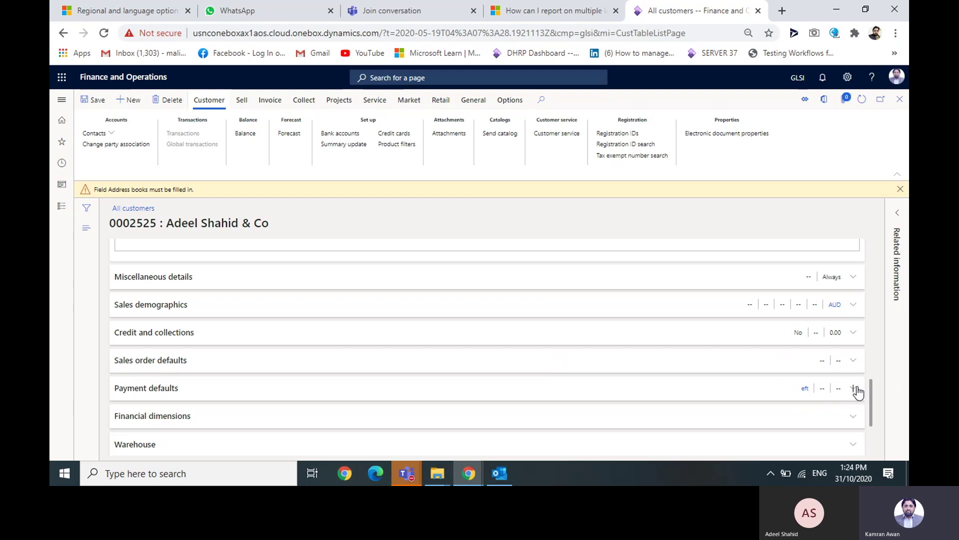
click(853, 388)
scroll(881, 395, down, 4)
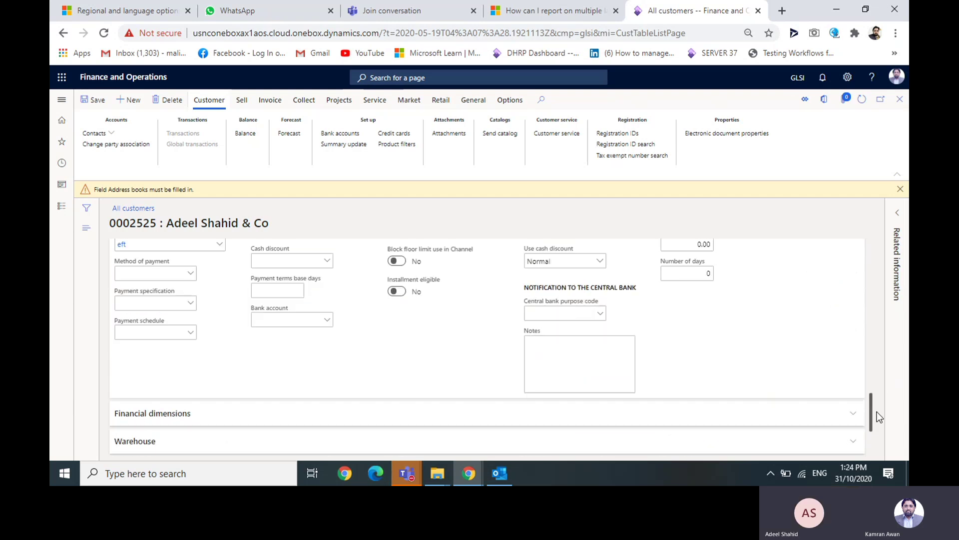
scroll(880, 401, up, 2)
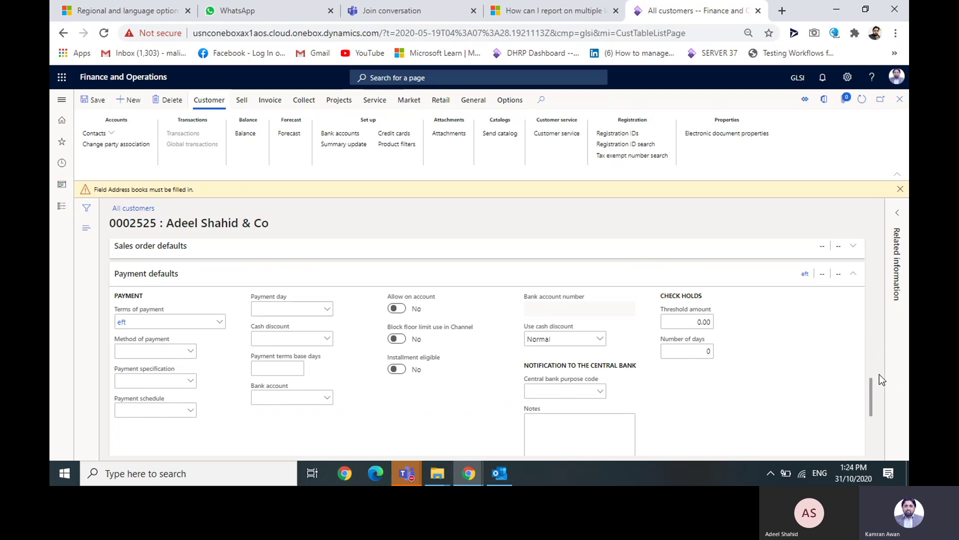
drag(875, 385, 842, 217)
drag(871, 248, 872, 246)
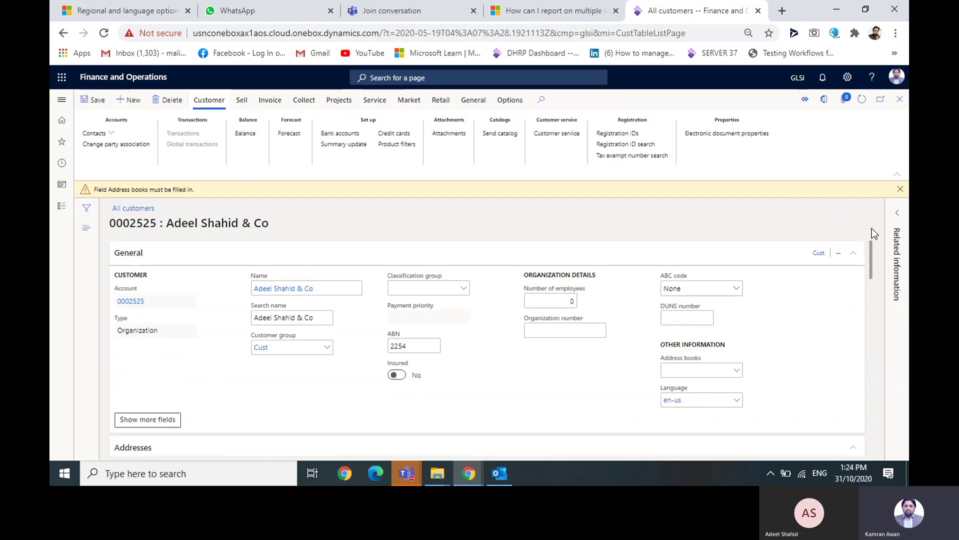
click(95, 99)
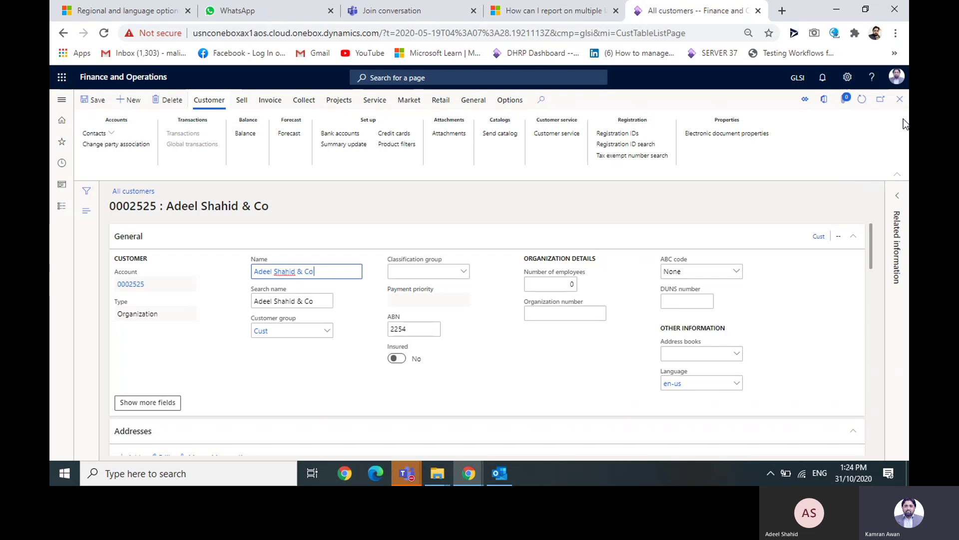
- Return to the All customers list and open the modules navigation with Customers collapsed
click(133, 191)
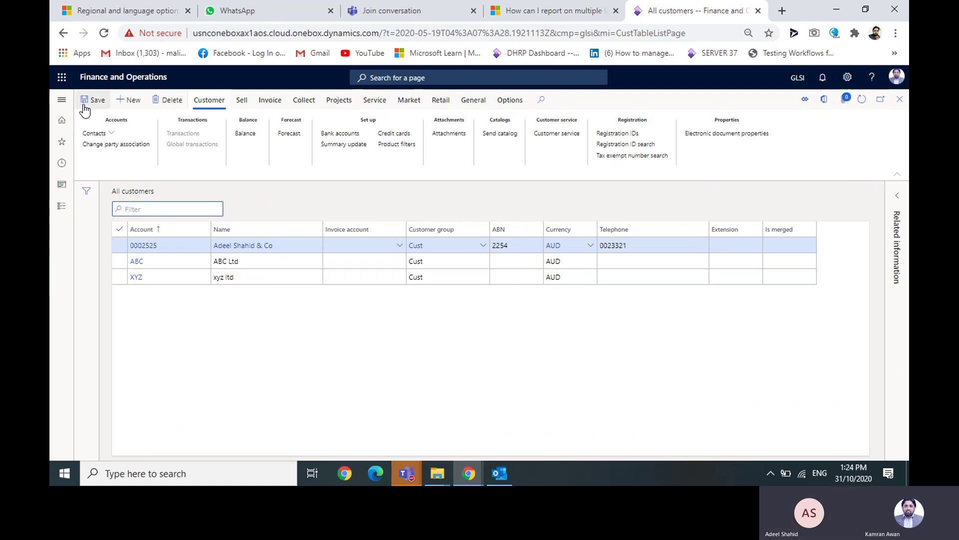
click(62, 101)
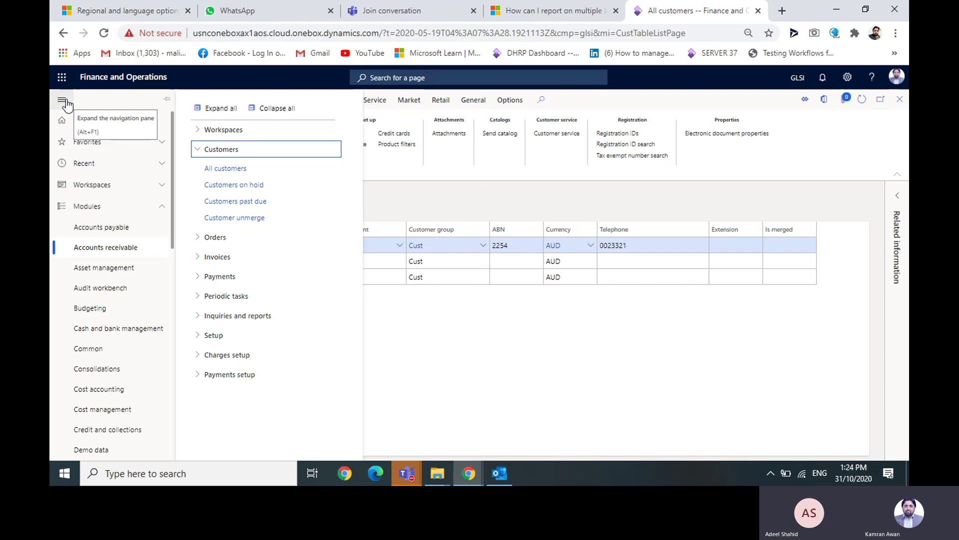
click(199, 149)
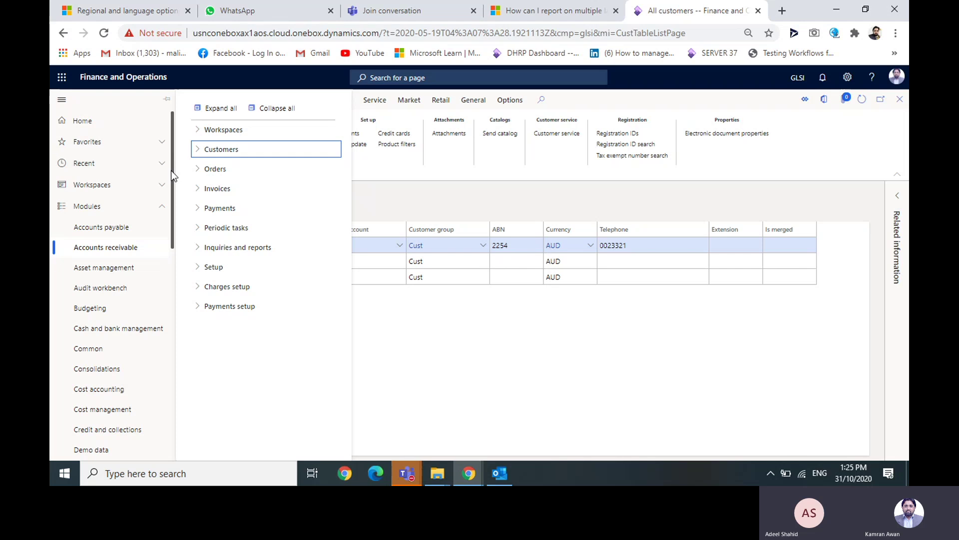
scroll(173, 175, down, 1)
scroll(173, 175, down, 3)
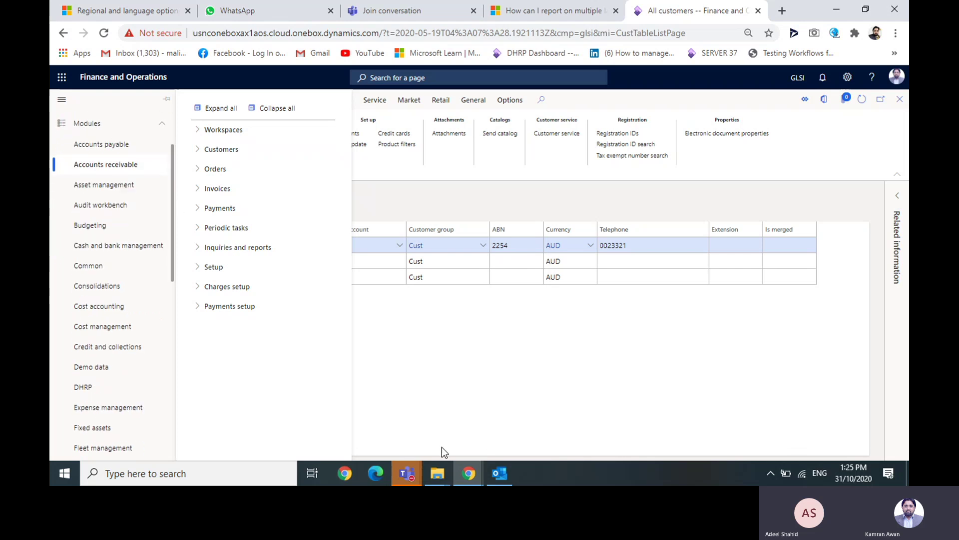
- In File Explorer, browse Local Disk (E:) through DFSM, SPC REHAN and Task Recording into SPC Task Recording
mouse_move(437, 477)
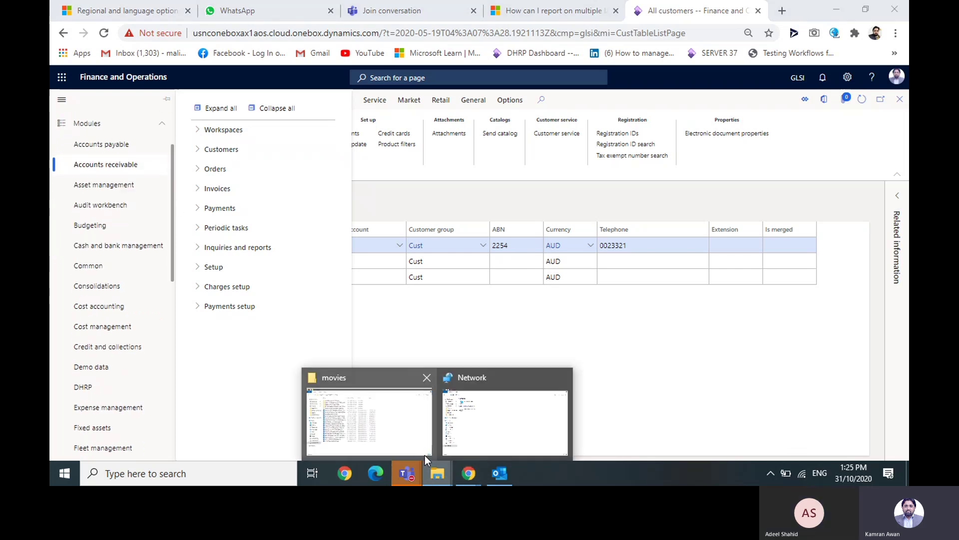
mouse_move(425, 454)
click(389, 447)
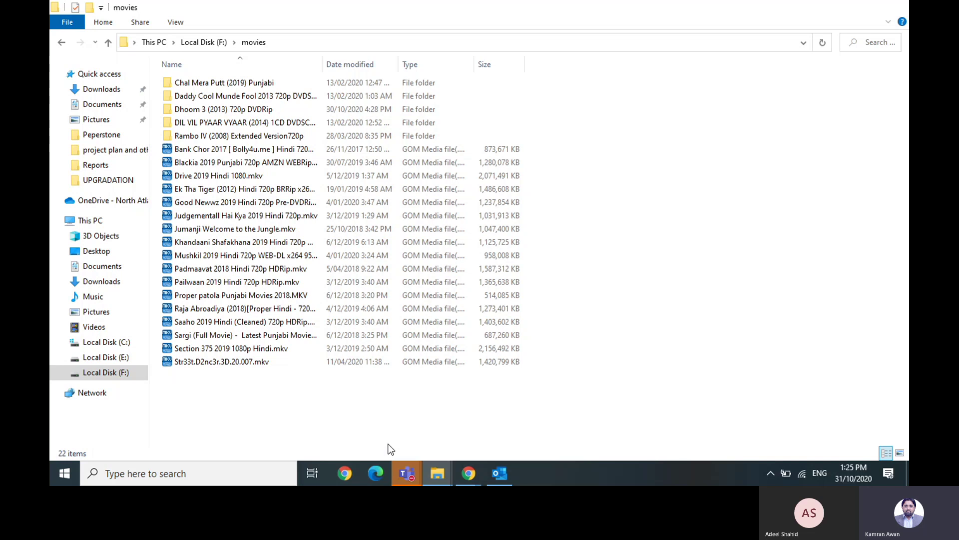
click(115, 358)
double_click(197, 148)
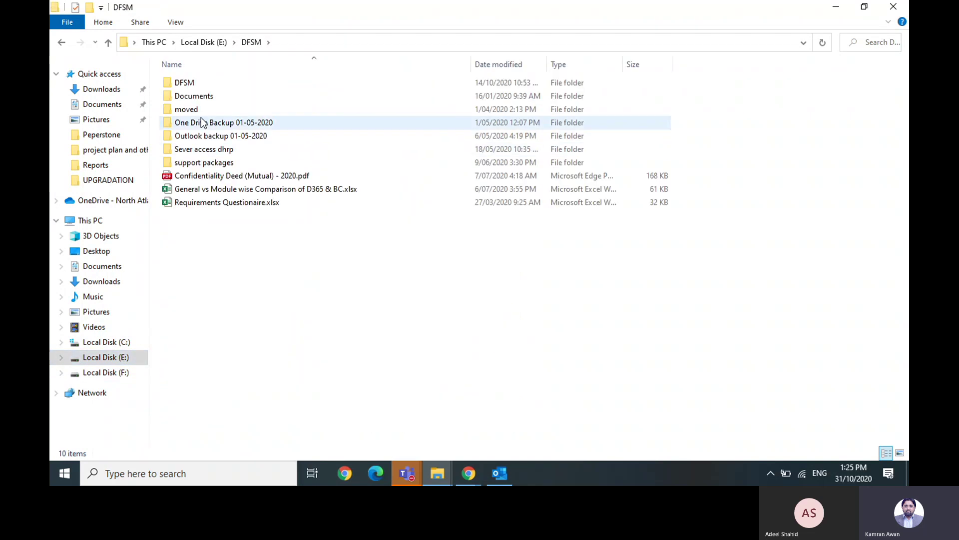
double_click(206, 82)
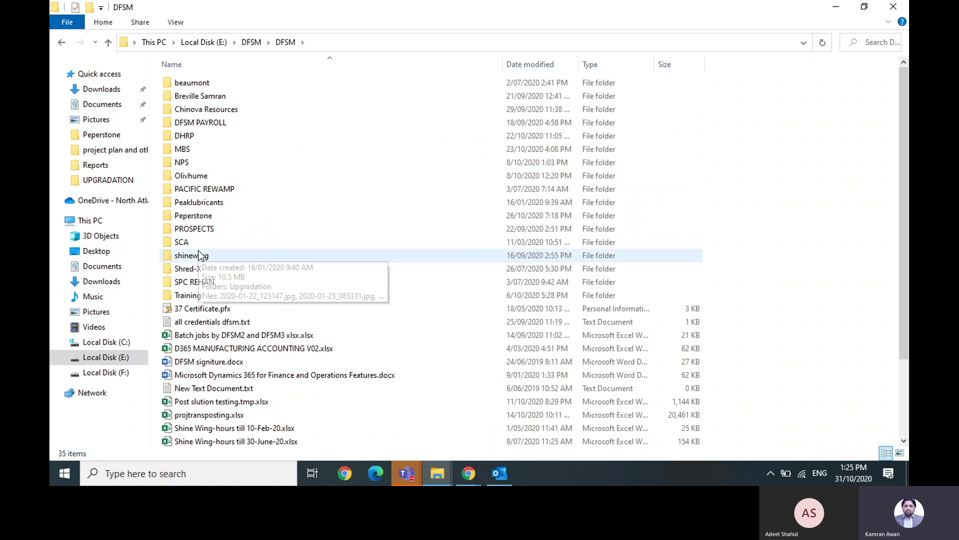
double_click(183, 281)
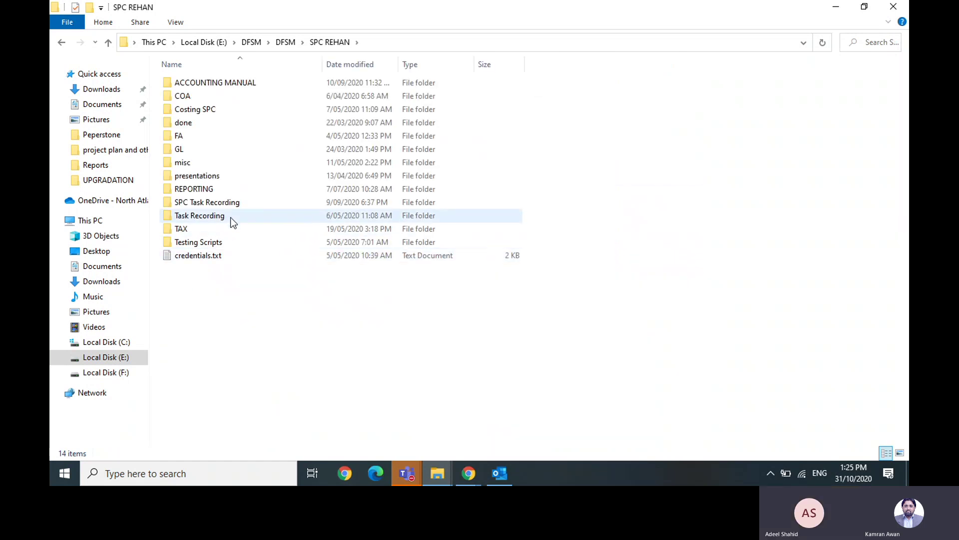
double_click(232, 220)
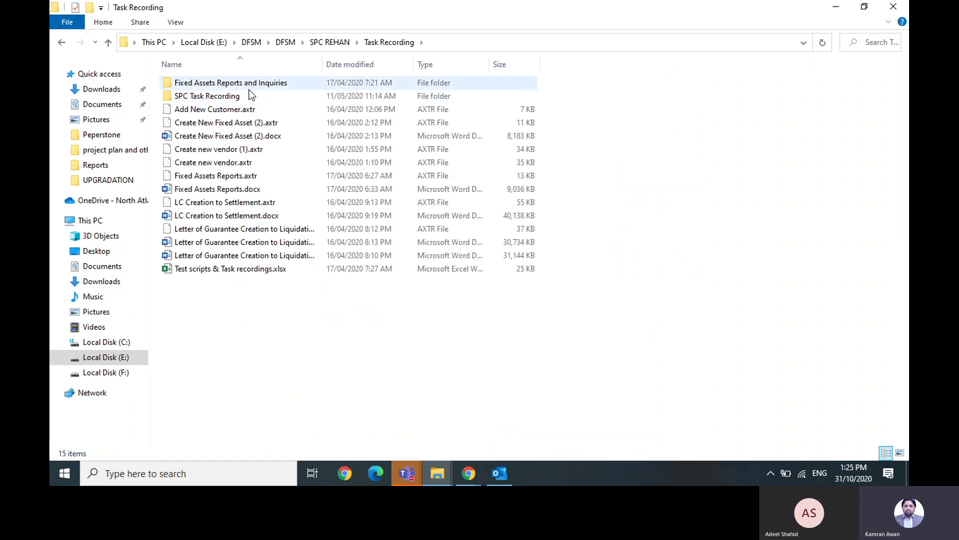
click(239, 100)
double_click(239, 101)
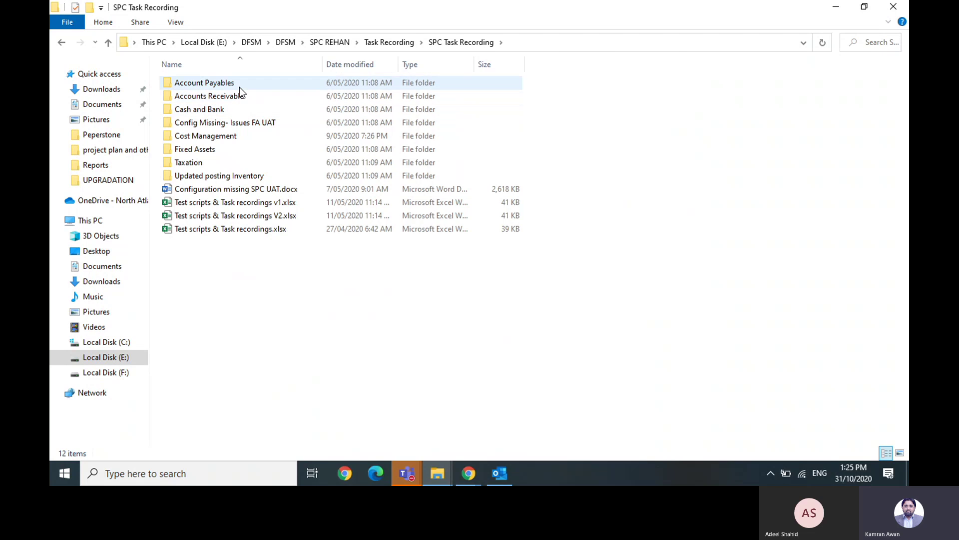
- Go into Account Payables, then 1. Vendor managment, then Vendor management_word_manual
click(239, 87)
key(Down)
key(Down)
key(Down)
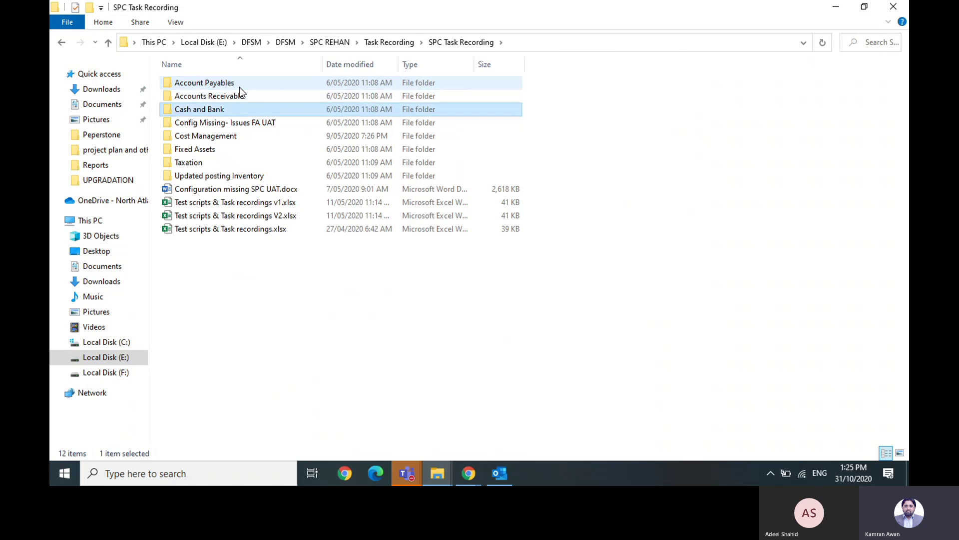
key(Down)
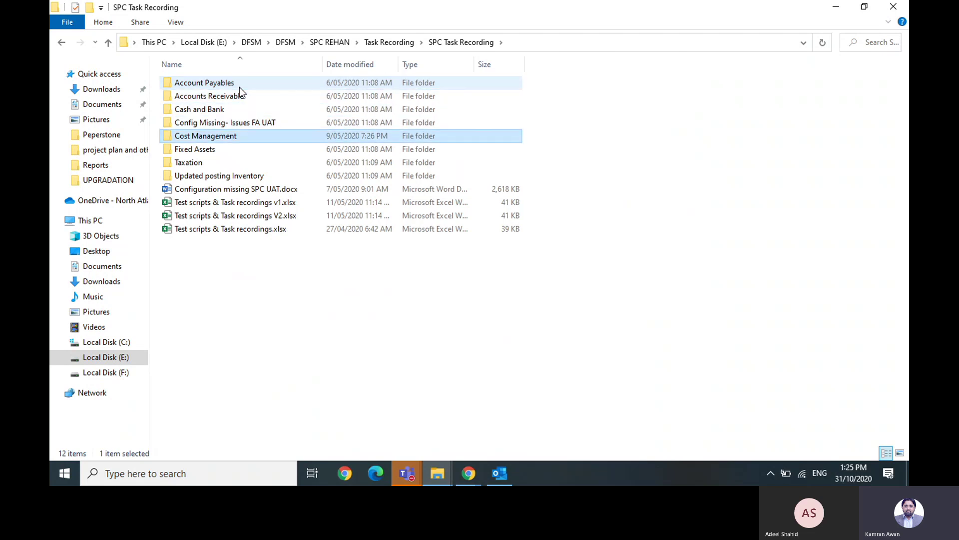
key(Down)
key(Down)
key(Down)
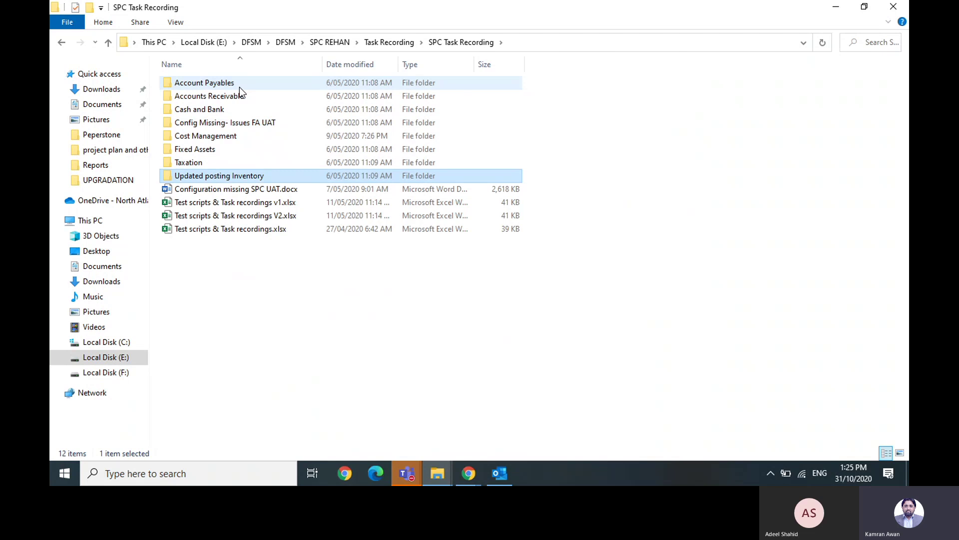
key(Up)
key(Up)
key(Up)
key(Up)
key(Up)
key(Up)
key(Up)
key(Return)
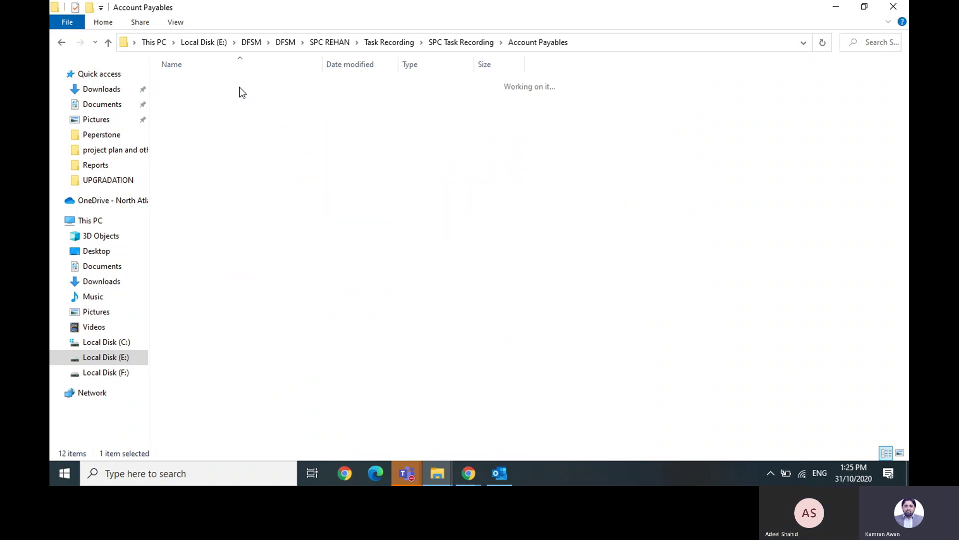
key(Down)
key(Down)
key(Up)
key(Up)
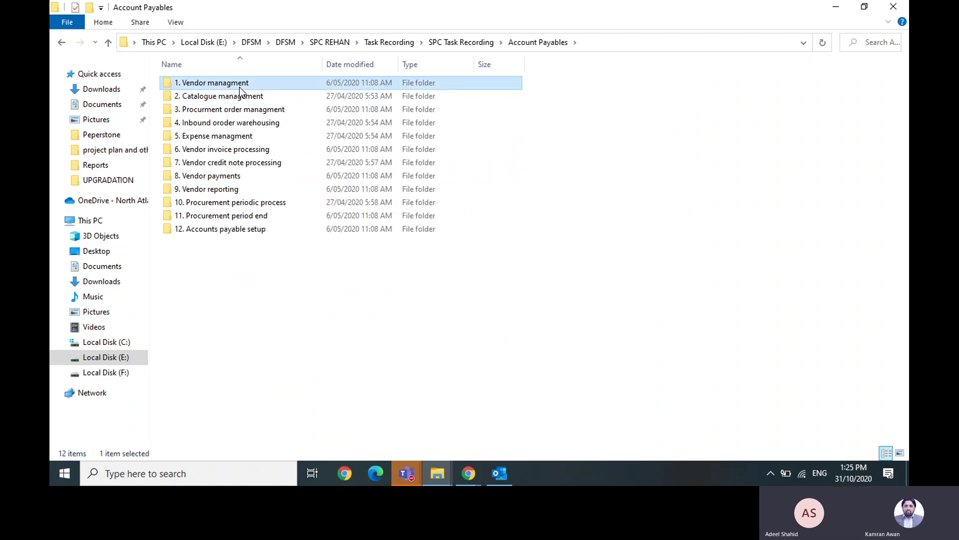
key(Down)
key(Down)
key(Down)
key(Down)
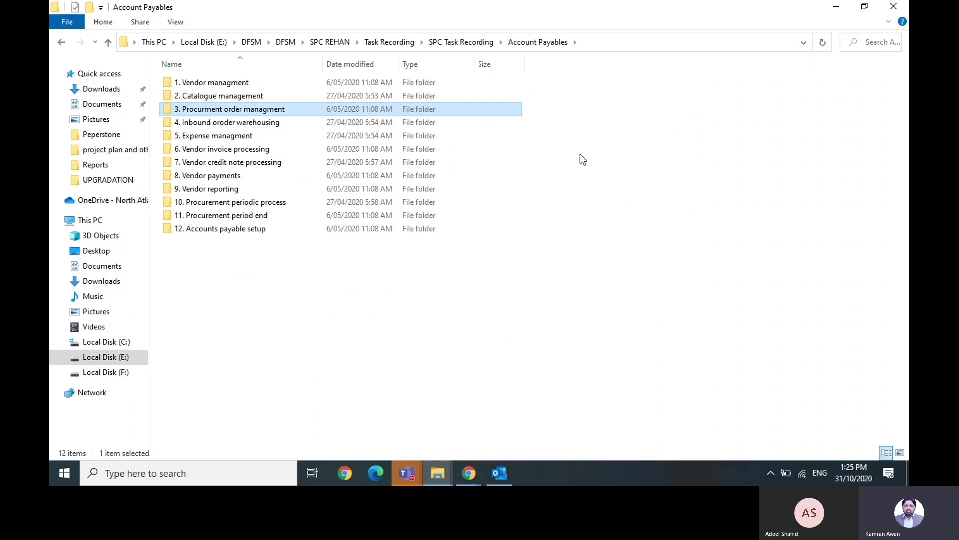
key(Up)
key(Up)
key(Up)
key(Up)
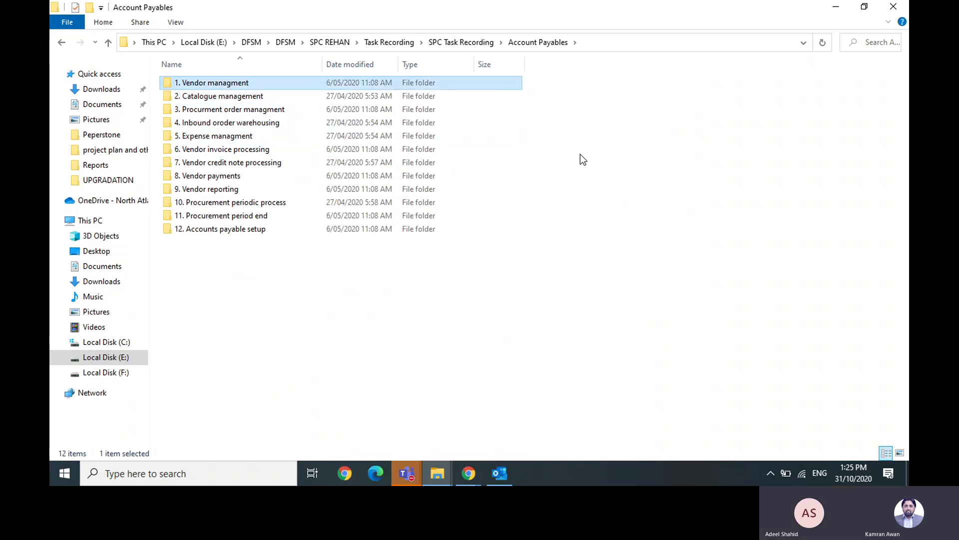
key(Return)
key(Down)
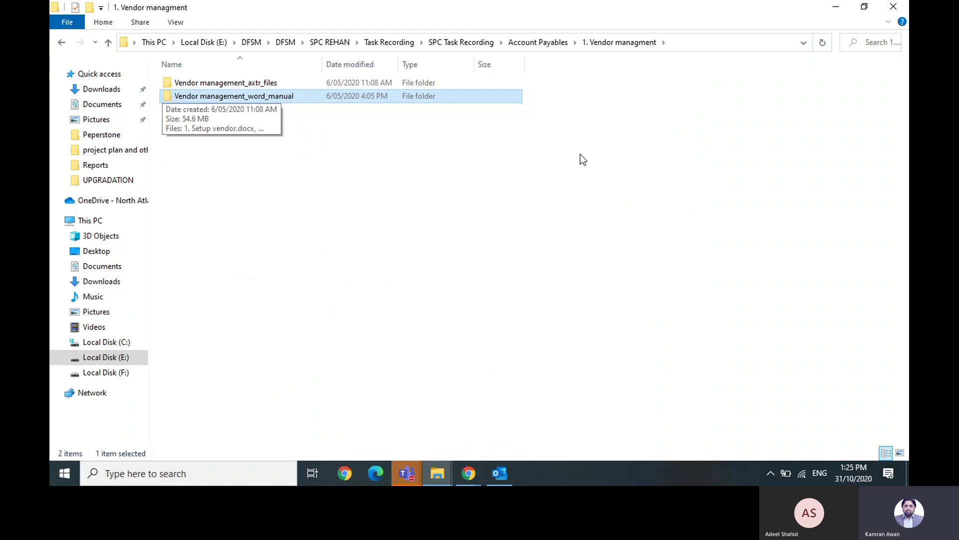
key(Up)
key(Down)
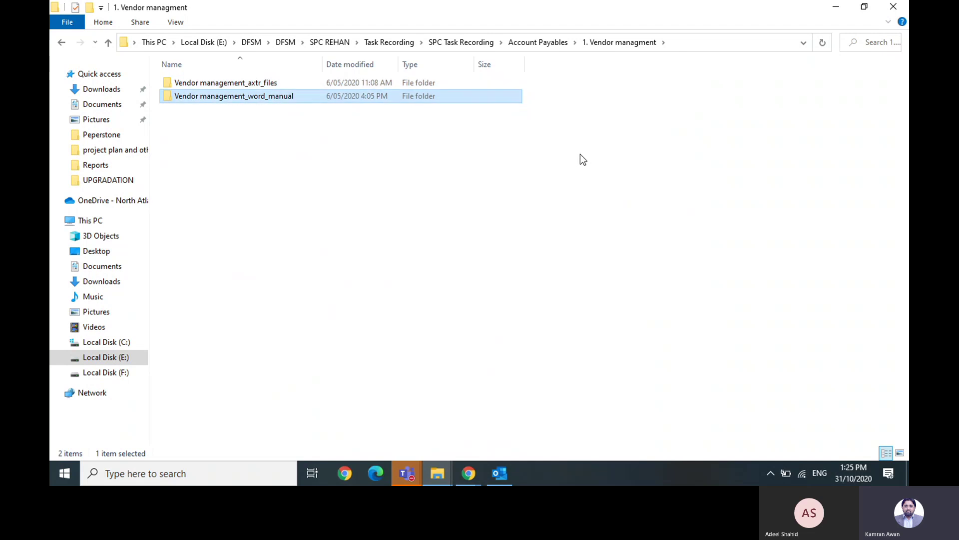
key(Return)
- Widen the Name column and open 1. Setup vendor.docx in Word
key(Down)
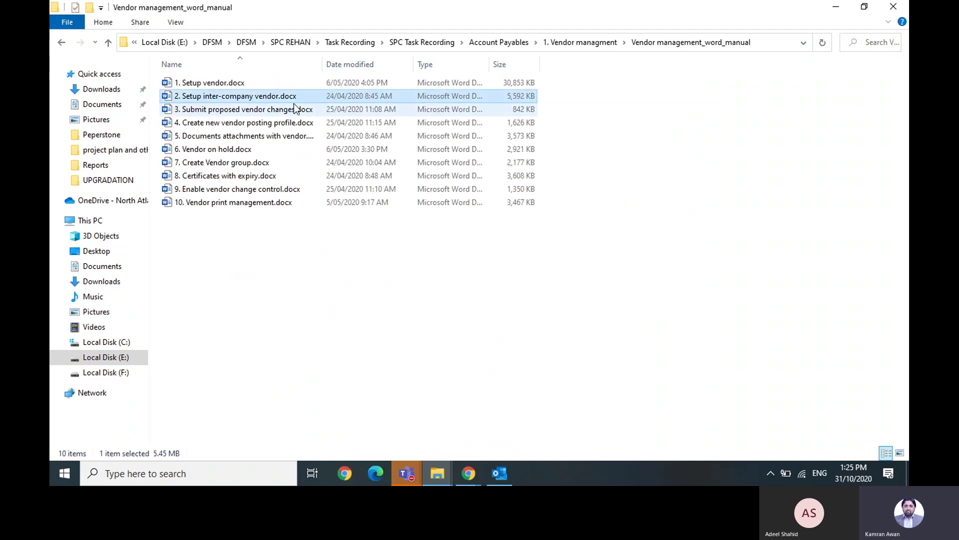
drag(322, 65, 406, 65)
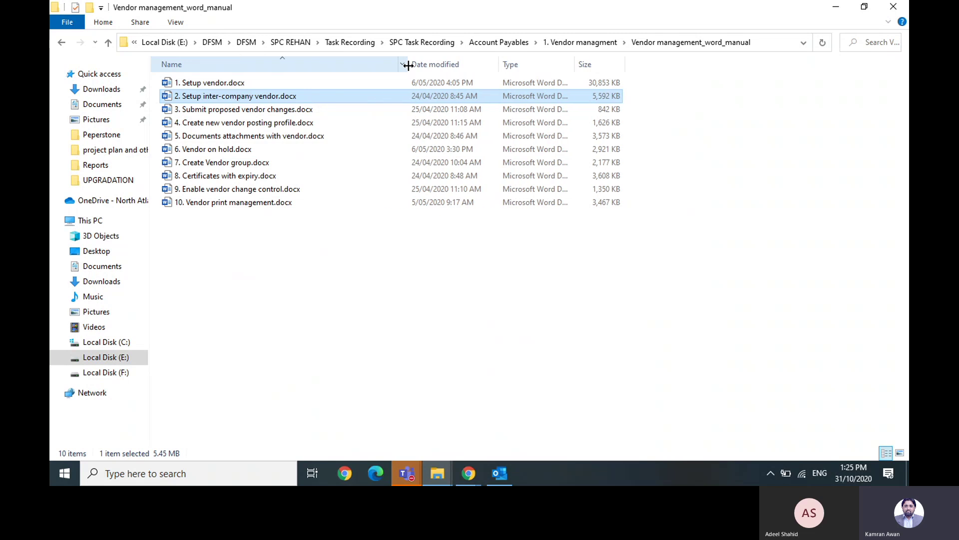
key(Down)
key(Down)
key(Up)
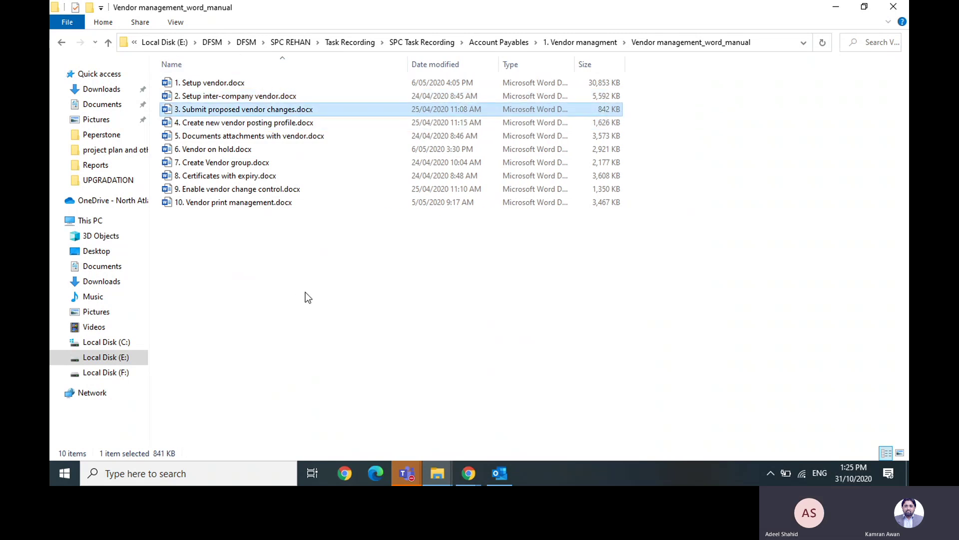
key(Up)
key(Up)
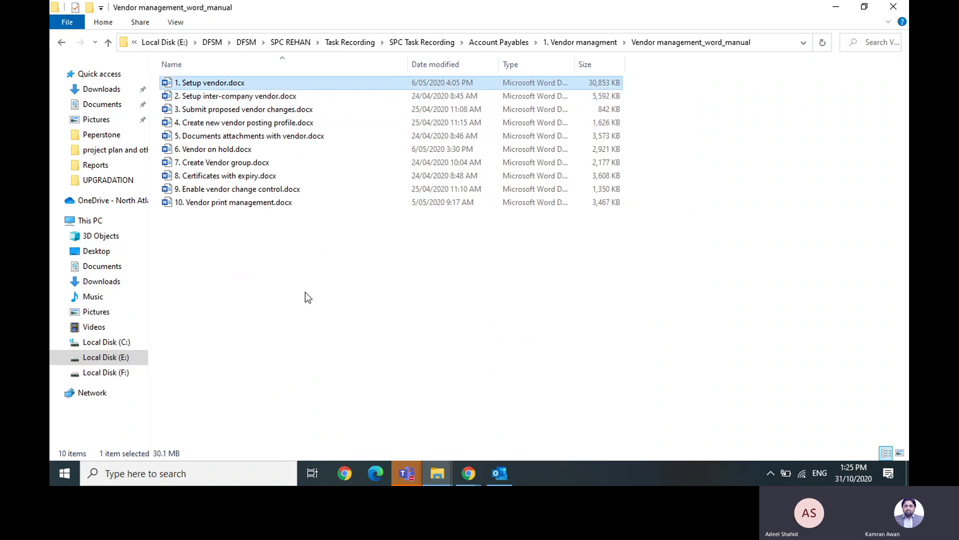
key(Return)
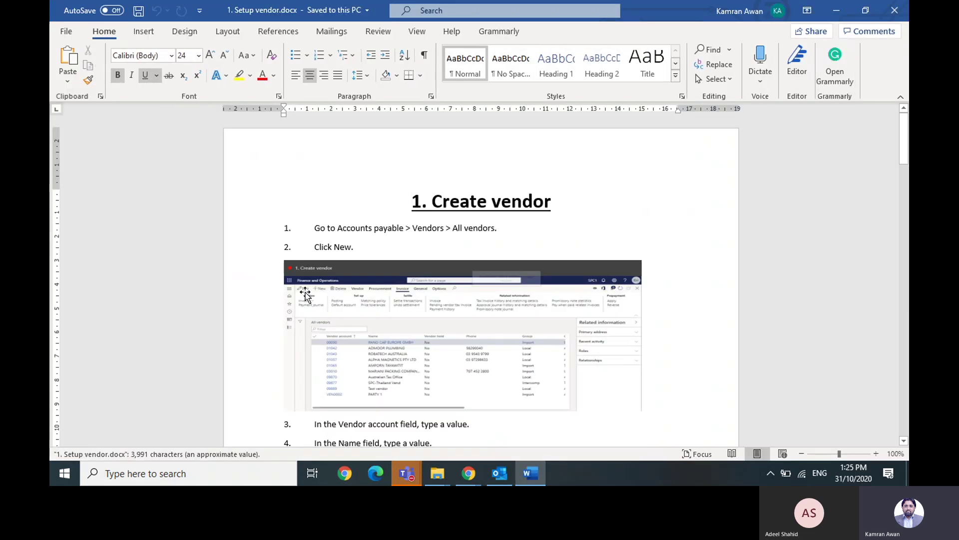
- Read through the first Create vendor steps, steps 1 to 26
key(Down)
key(Down)
key(Down)
key(Down)
key(Down)
key(Down)
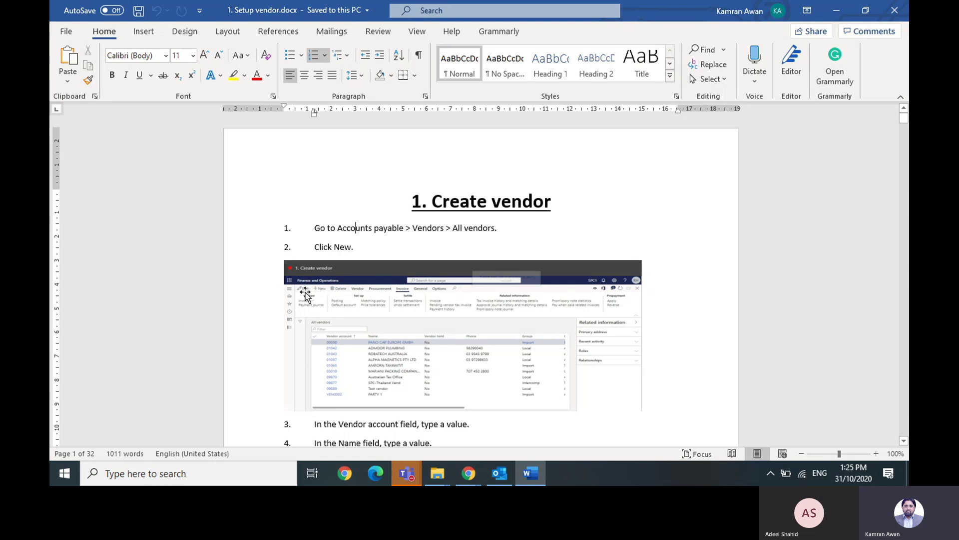
key(Down)
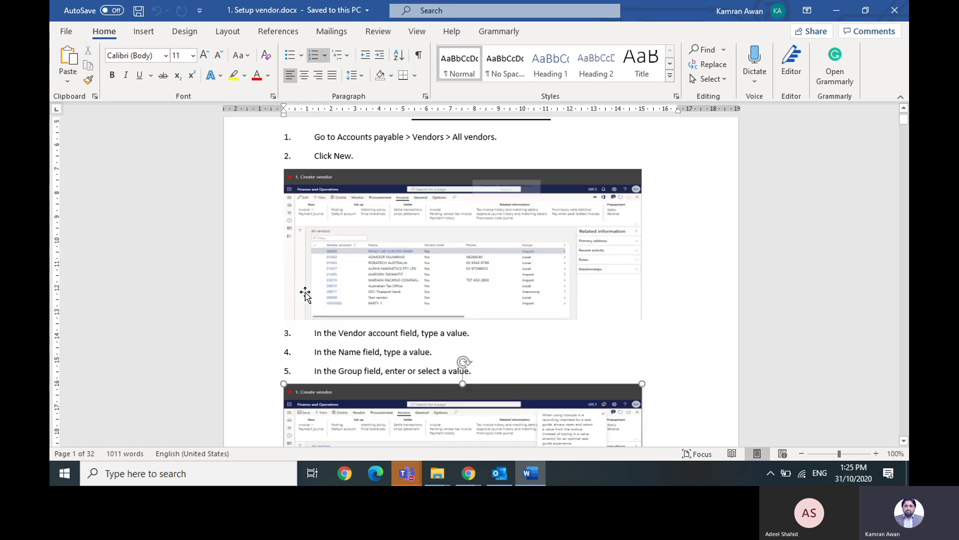
key(Down)
key(Down)
key(Down)
key(Down)
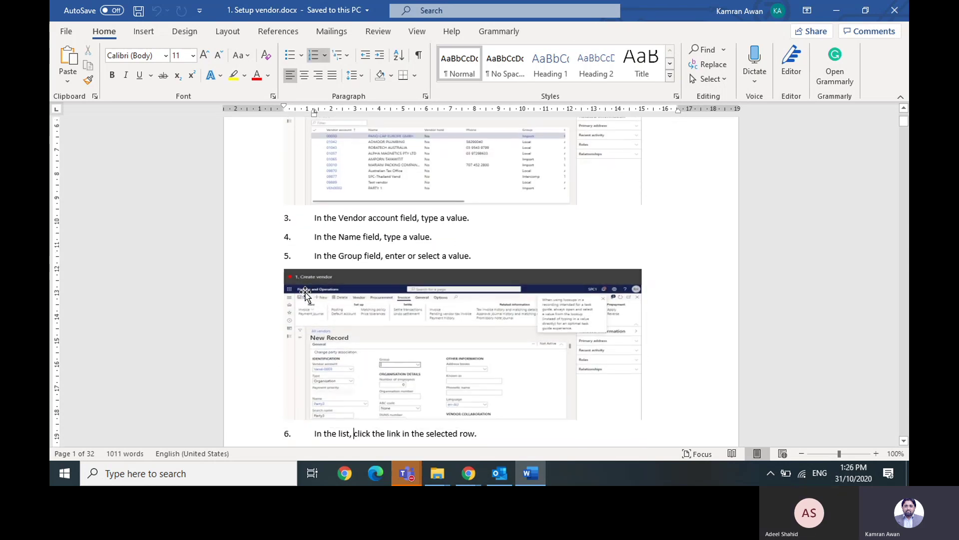
key(Down)
key(Down)
key(Down)
key(Down)
key(Down)
key(Down)
key(Down)
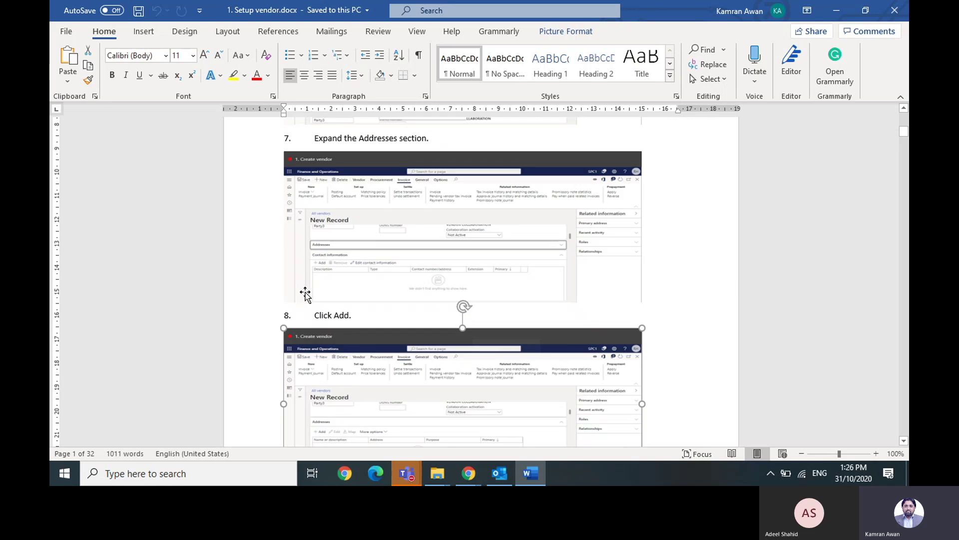
key(Down)
key(Down)
key(Down)
key(Down)
key(Down)
key(Down)
key(Down)
key(Down)
key(Down)
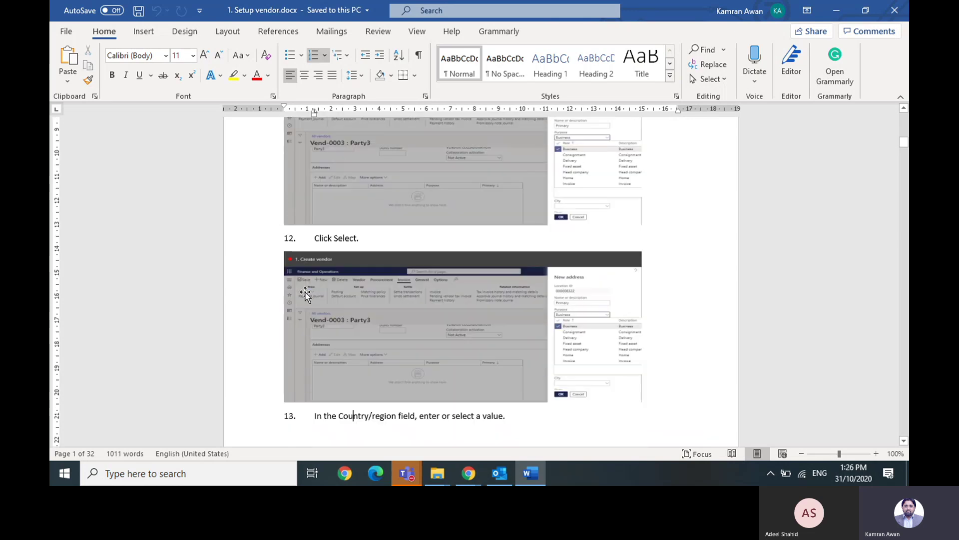
key(Down)
key(Down)
key(Down)
key(Down)
key(Down)
key(Down)
key(Down)
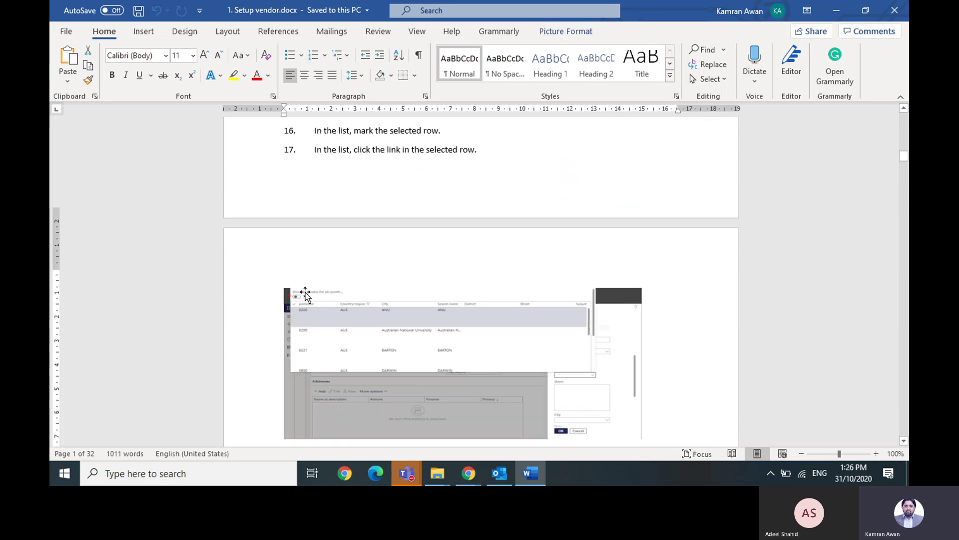
key(Down)
key(Down)
key(Down)
key(Down)
key(Down)
key(Down)
key(Down)
key(Down)
key(Down)
key(Down)
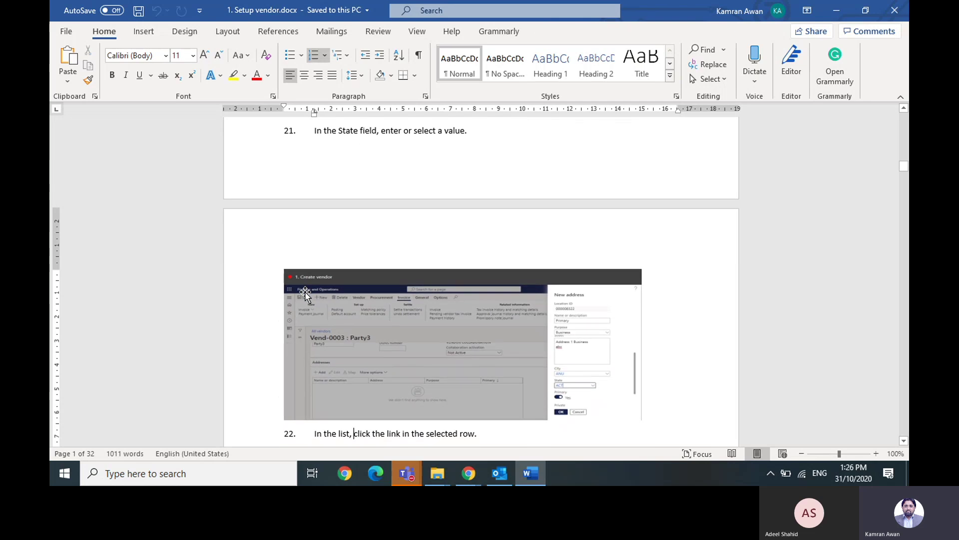
- Skip ahead past steps 58 and 96 to final steps 114-115, then close the document
key(Down)
key(Down)
key(Down)
key(Down)
key(Down)
key(Down)
key(Down)
key(Down)
key(Down)
key(Down)
key(Down)
key(Down)
key(Down)
key(Down)
key(Down)
key(Down)
key(Down)
key(Down)
key(Down)
key(Down)
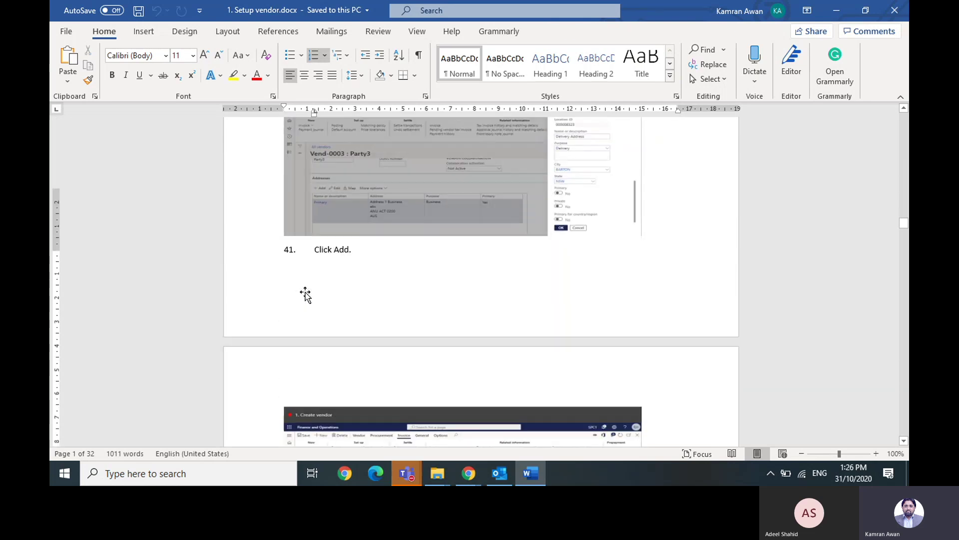
key(Down)
key(Down)
key(Down)
key(Down)
key(Down)
key(Down)
key(Down)
key(Down)
key(Down)
key(Down)
key(Down)
key(Down)
key(Down)
key(Down)
key(Down)
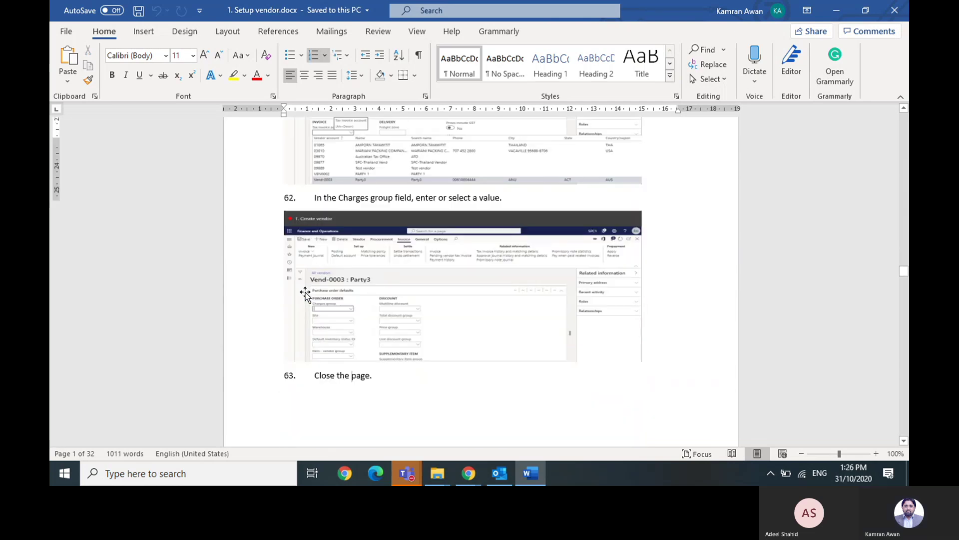
key(Down)
key(Down)
key(Down)
key(Down)
key(Down)
key(Down)
key(Down)
key(Down)
key(Down)
key(Down)
key(Down)
key(Down)
key(Down)
key(Down)
key(Down)
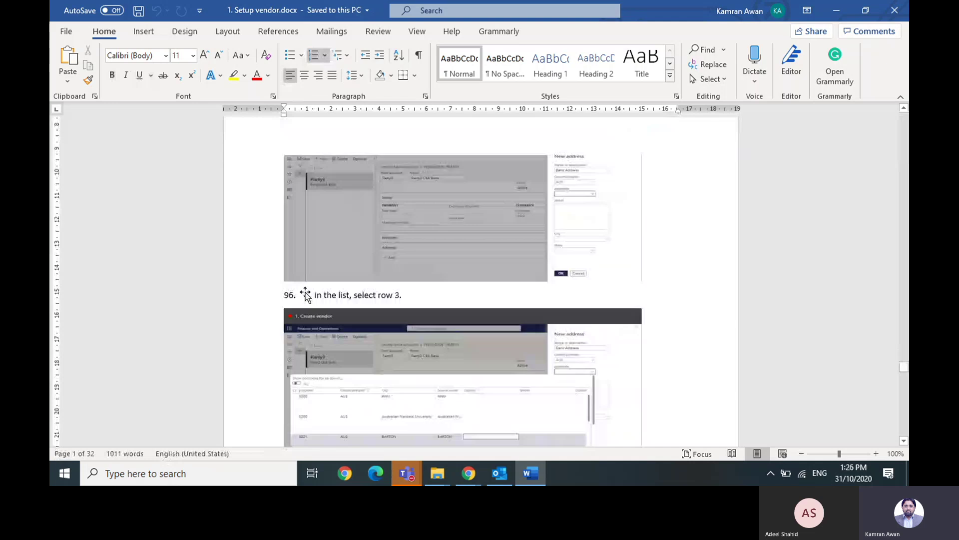
key(Down)
key(Down)
key(Down)
key(Down)
key(Down)
key(Down)
key(Down)
key(Down)
key(Down)
key(Down)
key(Down)
key(Down)
key(Down)
key(Down)
key(Down)
key(Up)
key(Up)
key(Up)
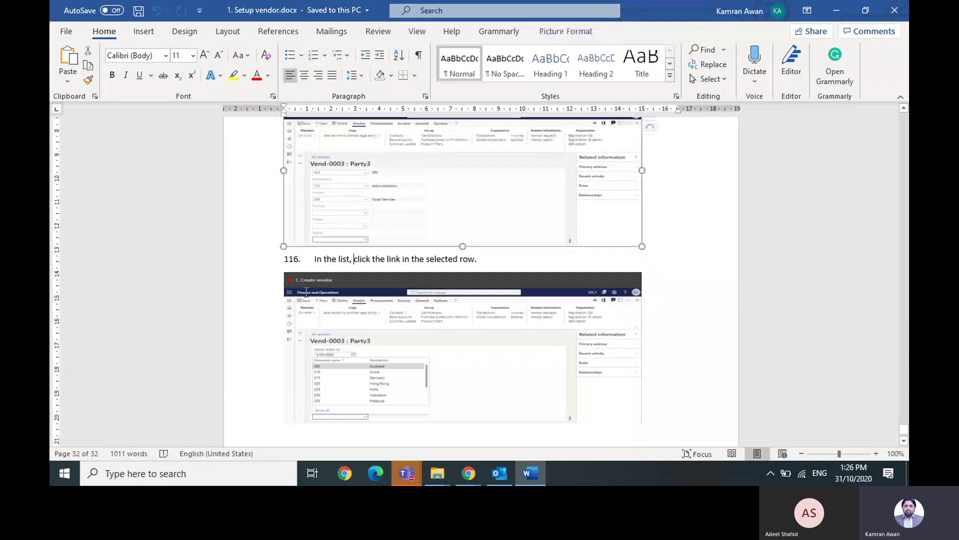
key(Up)
key(Up)
key(Up)
key(Up)
key(Up)
key(Up)
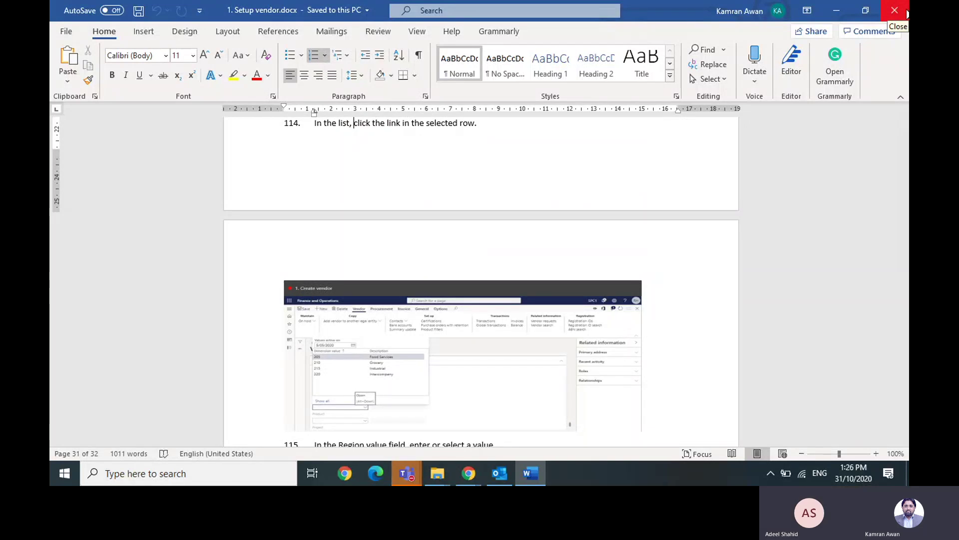
click(905, 11)
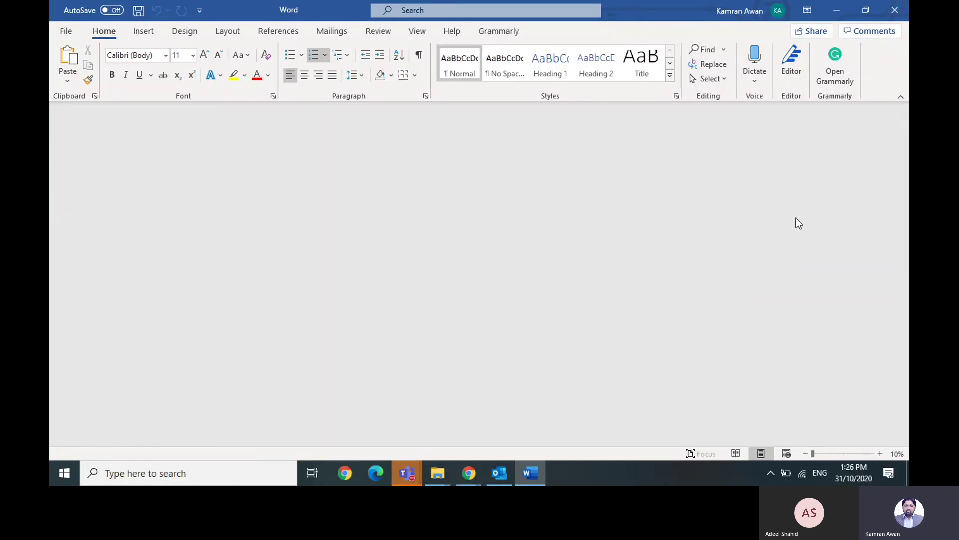
- Climb back from Account Payables to the Task Recording folder and browse its LC recordings
key(BackSpace)
key(BackSpace)
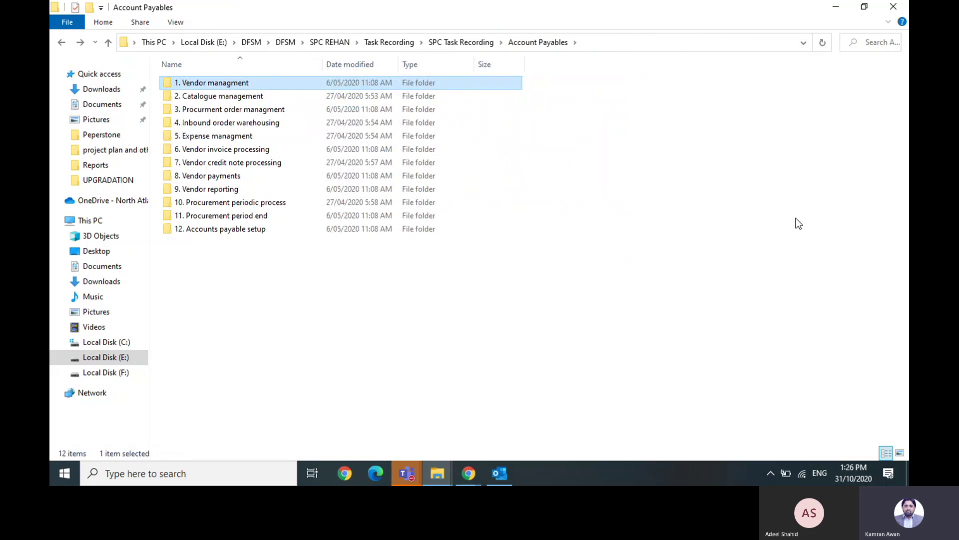
key(BackSpace)
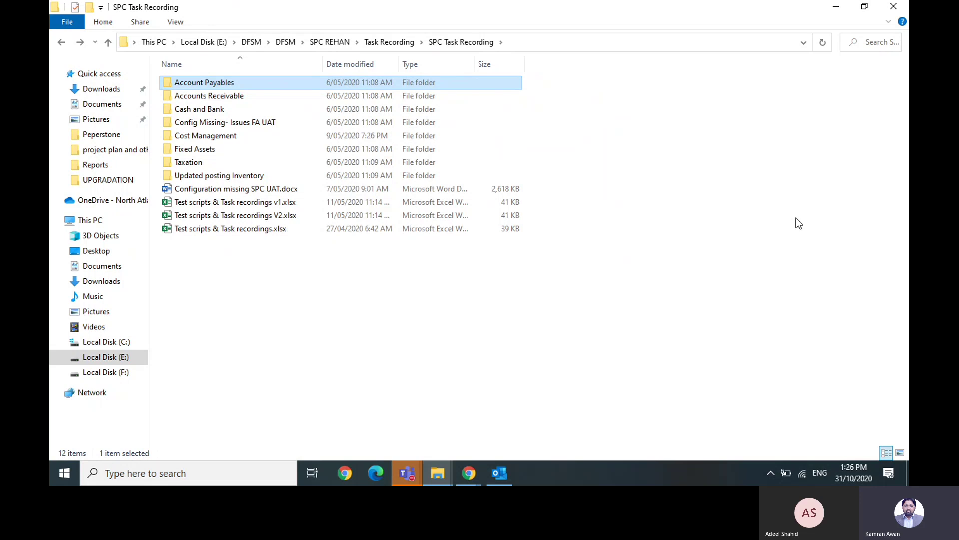
key(BackSpace)
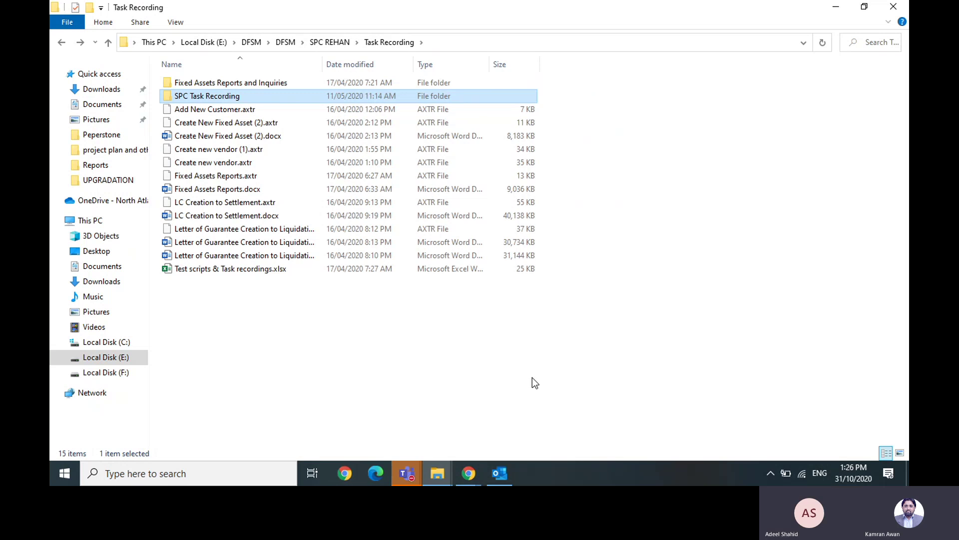
key(Down)
key(Down)
key(Down)
key(Down)
key(Down)
key(Down)
key(Down)
key(Down)
key(Down)
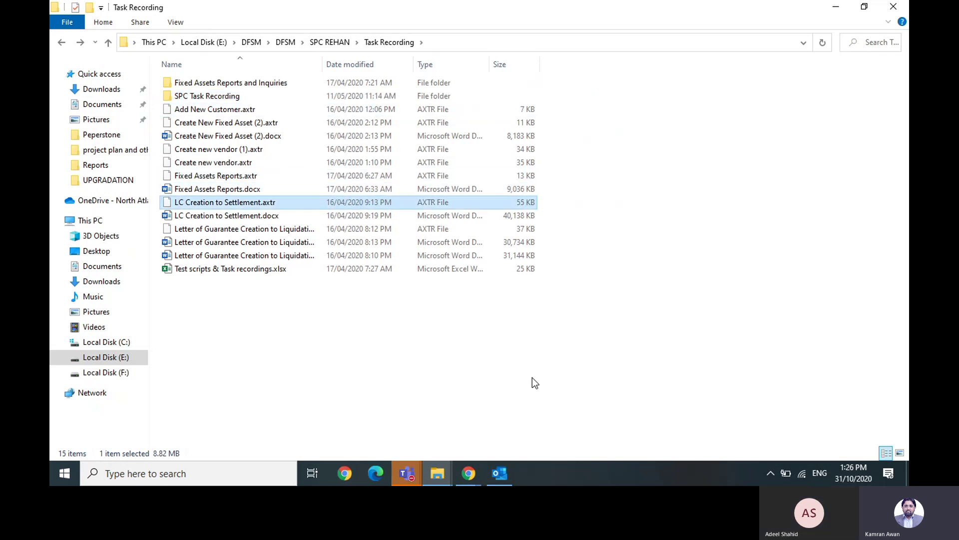
key(Down)
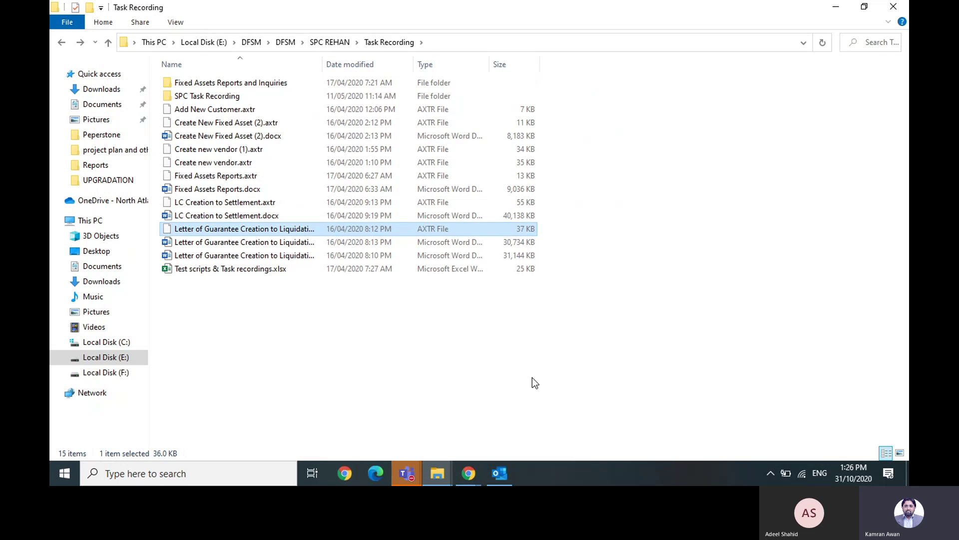
key(Up)
key(Up)
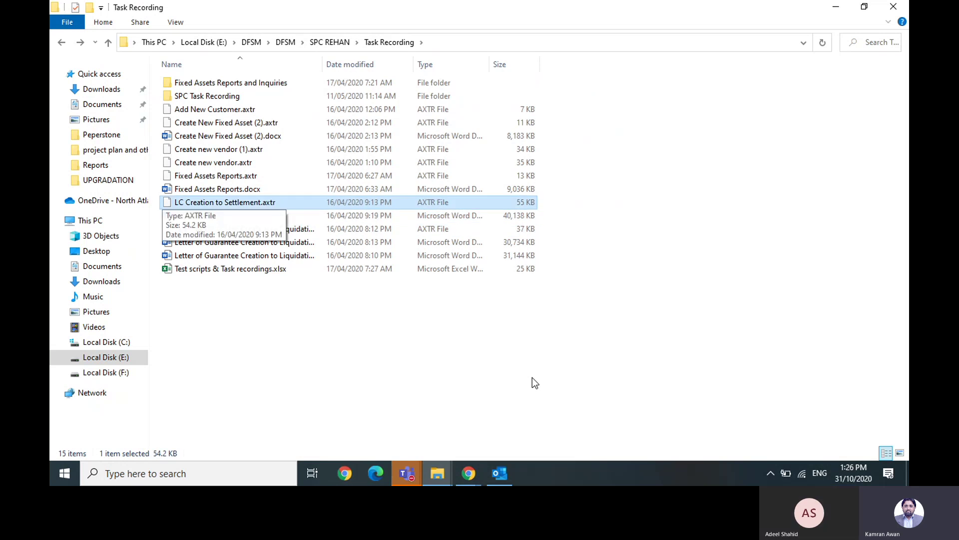
key(Up)
- Reopen SPC Task Recording, then go up to the SPC REHAN folder
key(s)
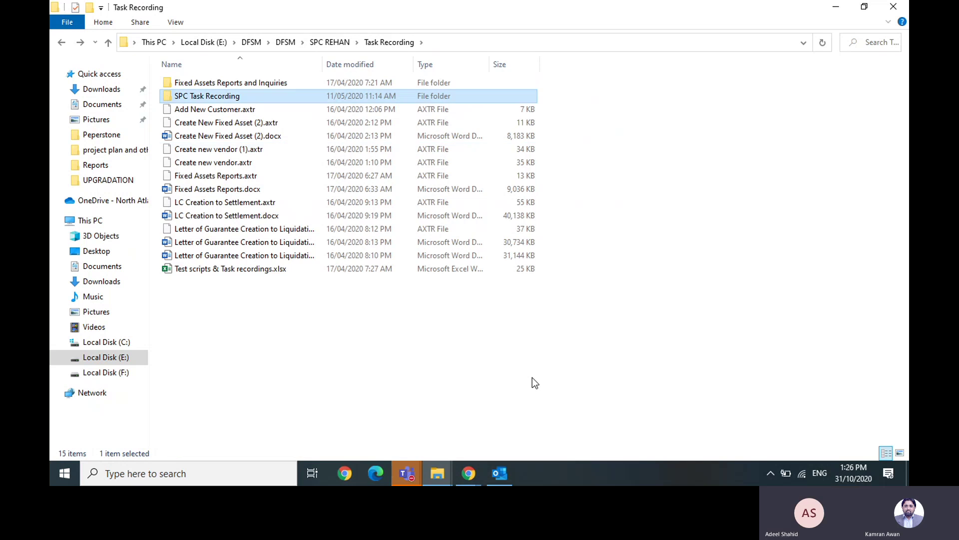
key(Return)
key(c)
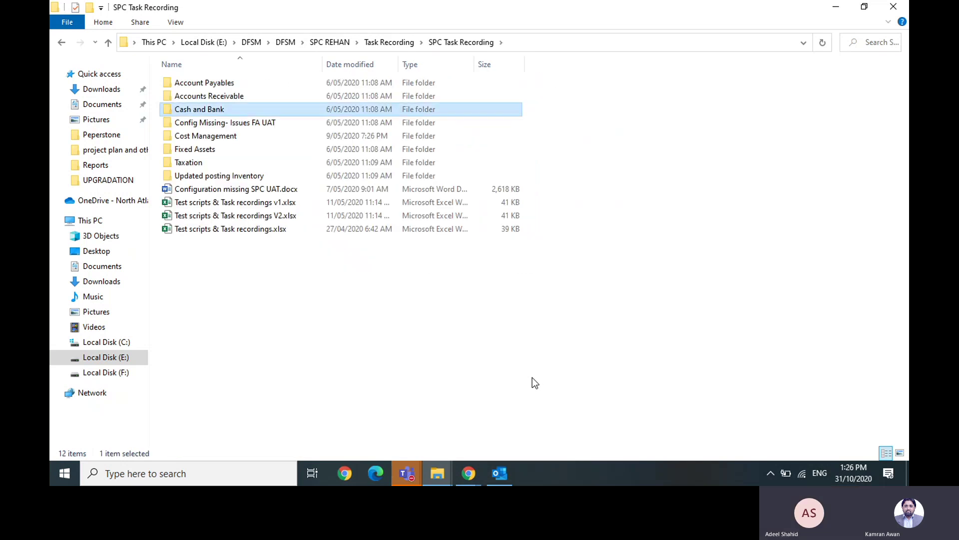
key(Down)
key(Down)
key(Down)
key(Down)
key(Down)
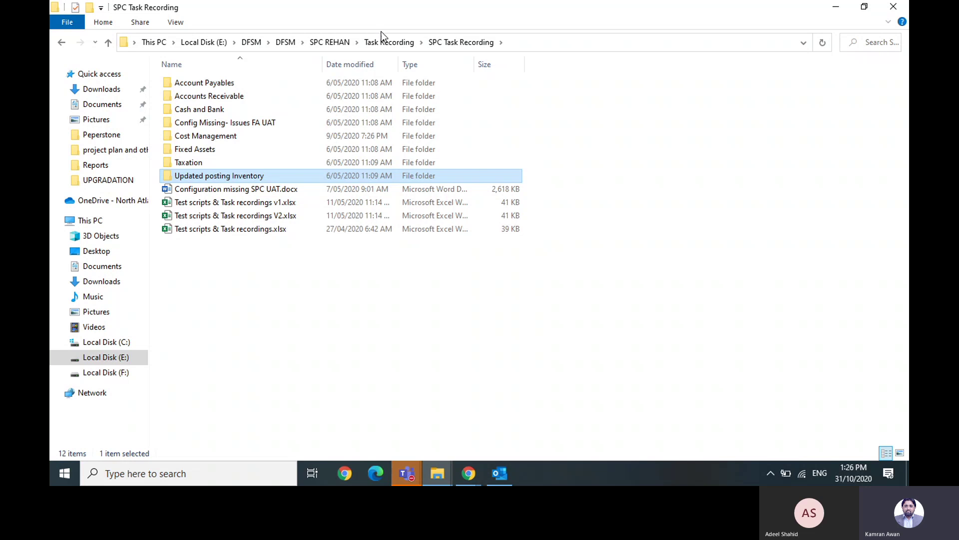
key(alt+Up)
key(alt+Up)
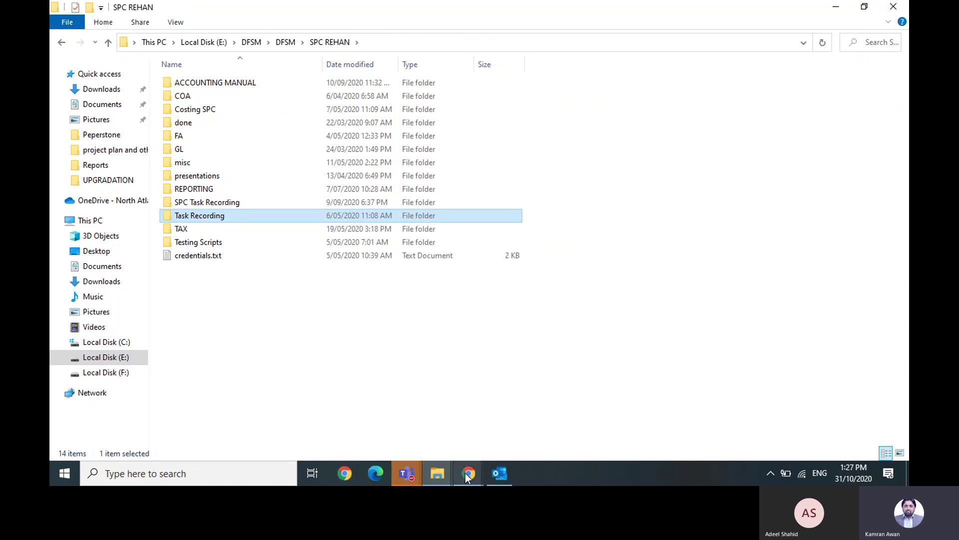
mouse_move(467, 477)
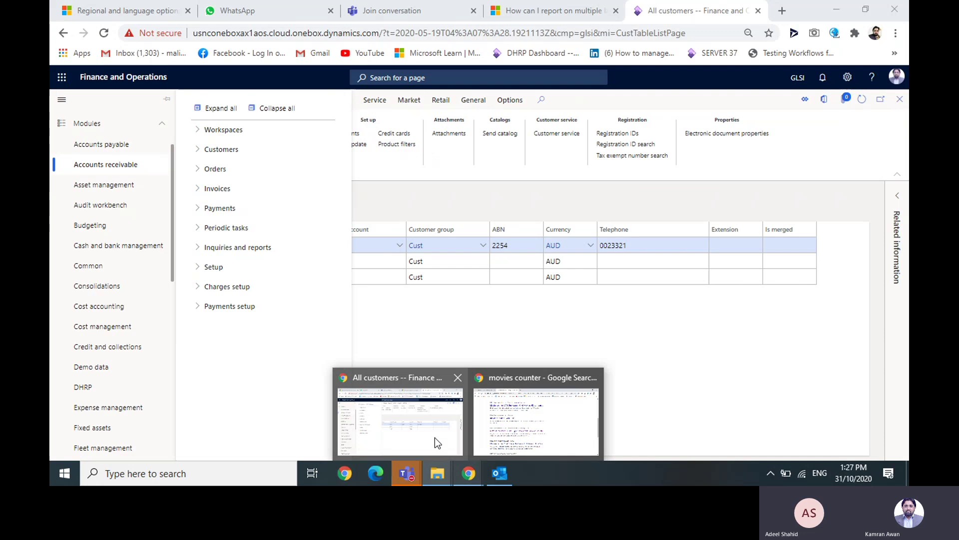
- Return to the Finance and Operations All customers list and reopen the modules pane
click(435, 437)
click(540, 358)
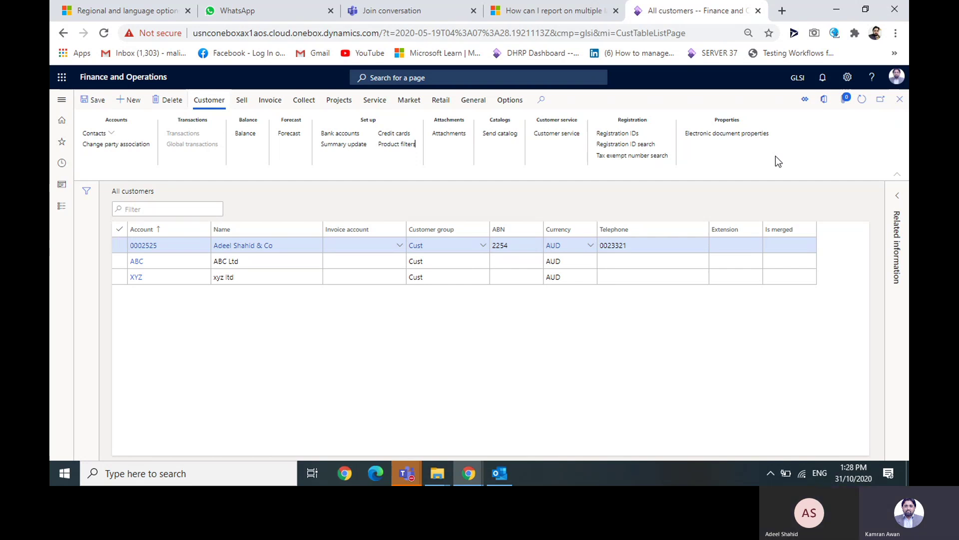
click(63, 100)
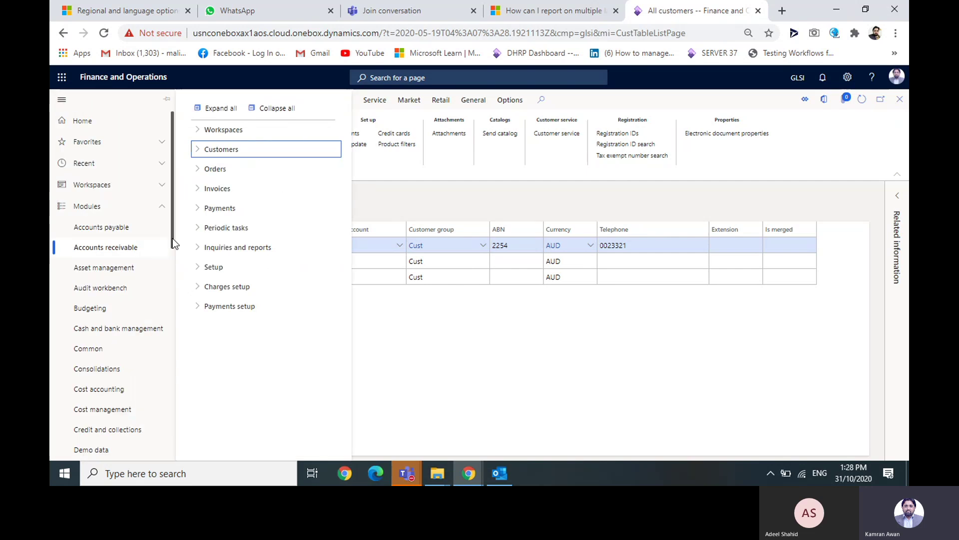
- Open General ledger's menu collapsed to its top-level groups, then bring up the Windows Start menu
drag(173, 239, 184, 326)
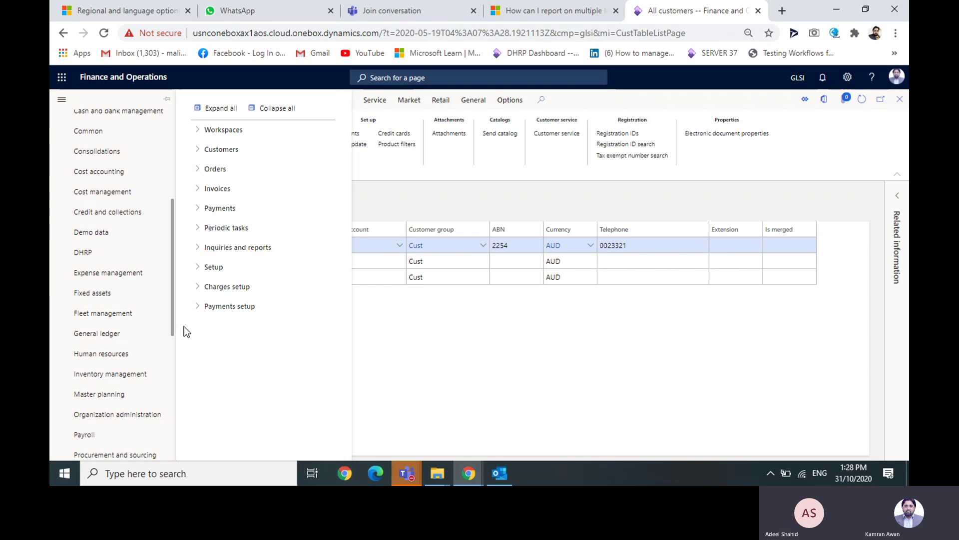
click(113, 334)
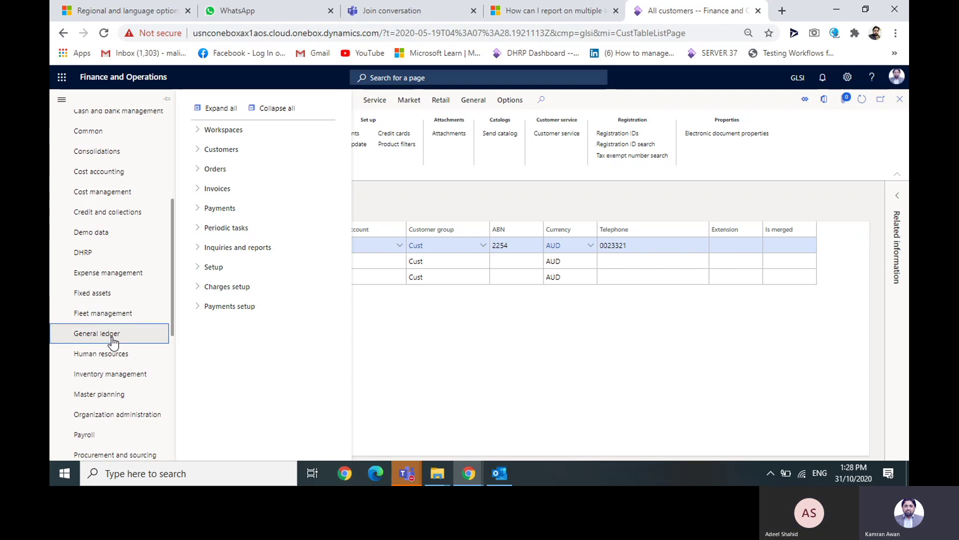
click(266, 112)
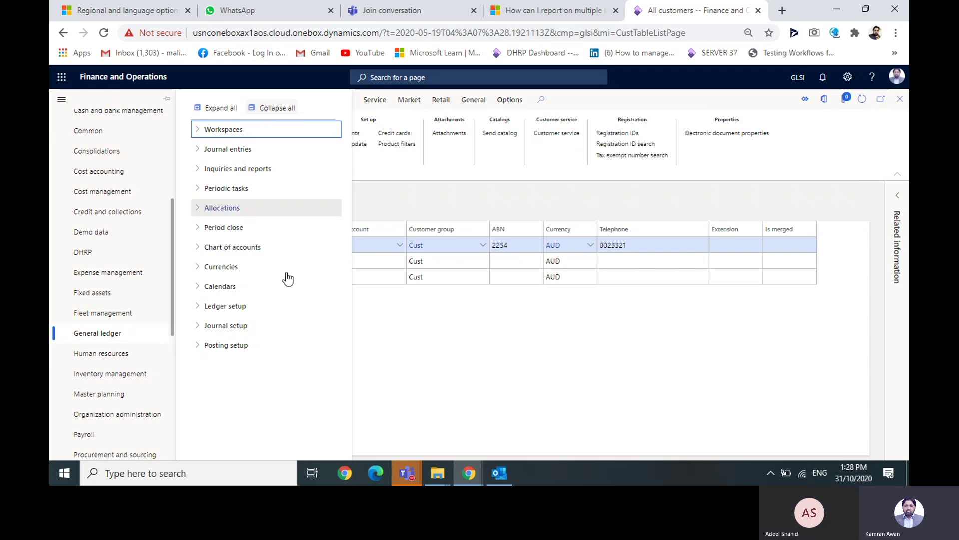
click(63, 480)
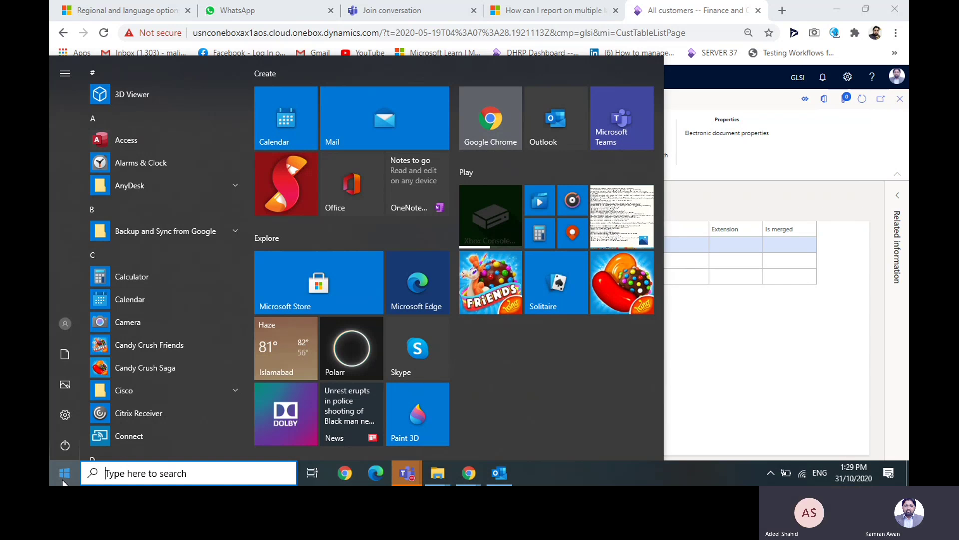
- Launch Excel by searching 'exc', maximize it and create blank workbook Book1
text(exc)
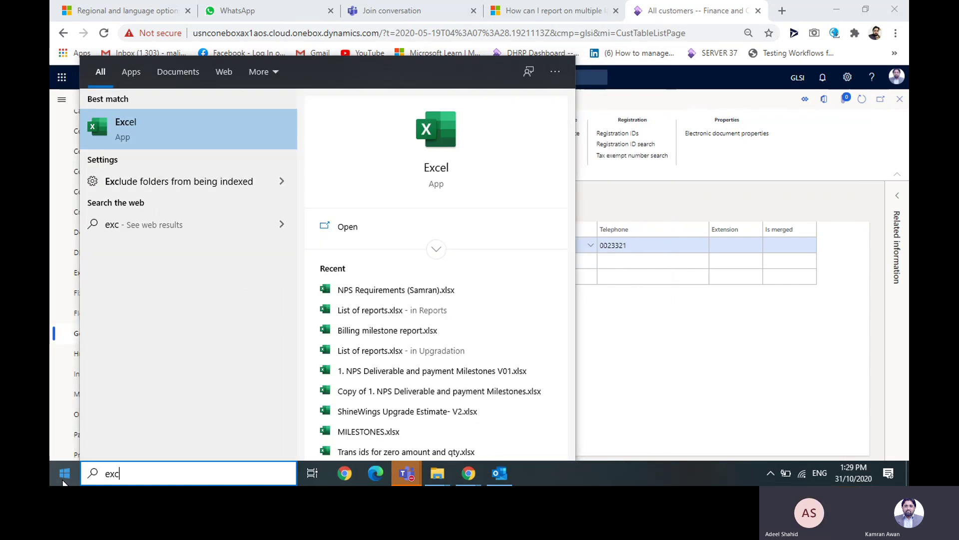
key(Return)
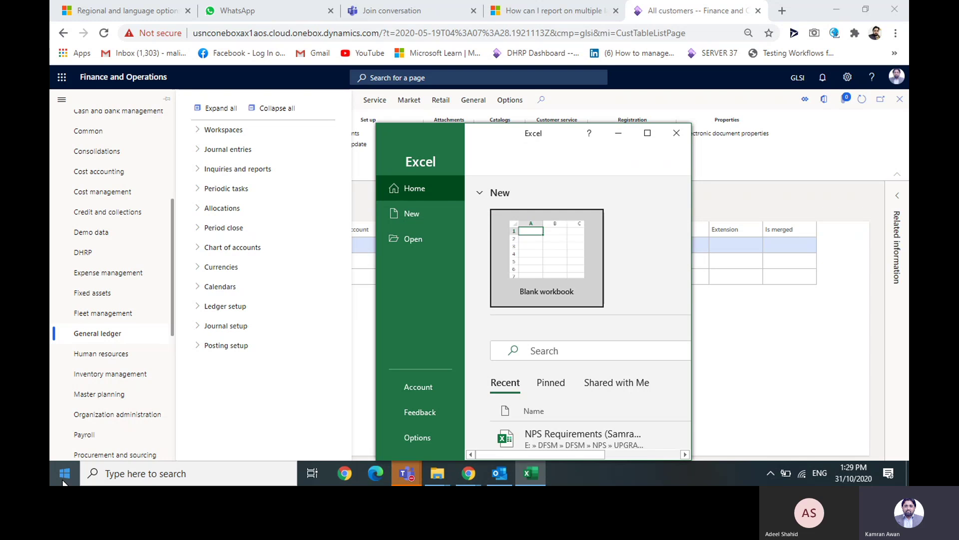
click(648, 133)
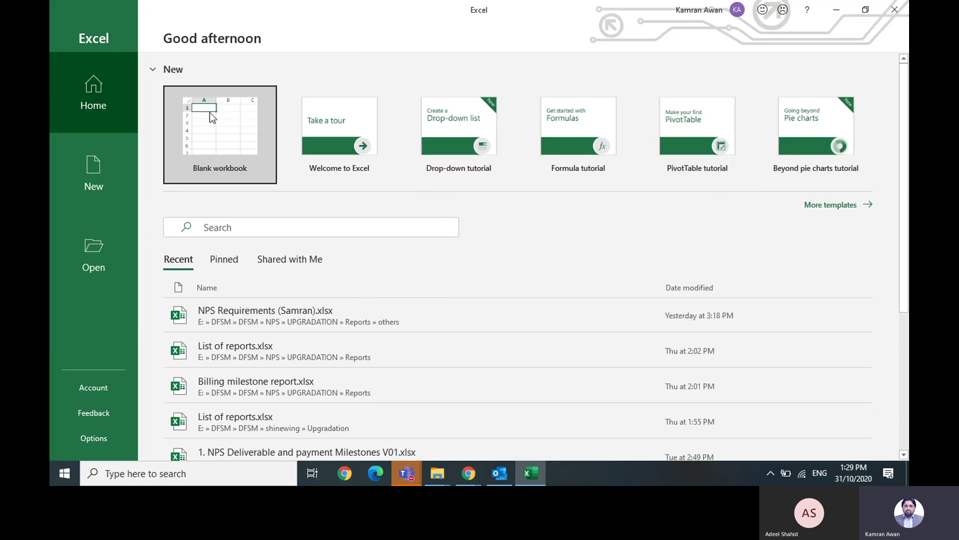
click(209, 113)
click(210, 114)
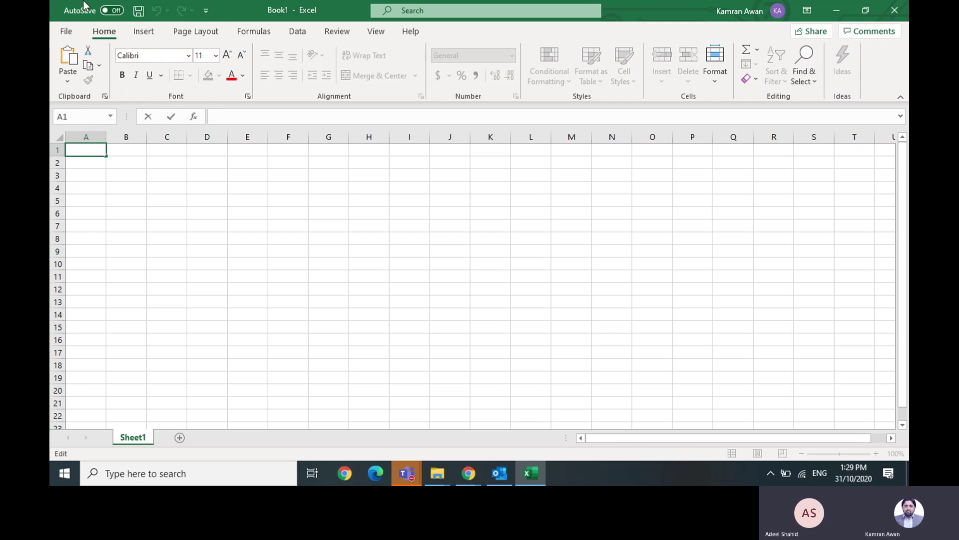
- Enter Capital, Assets and Liabilities in cells C2 to C4
click(312, 165)
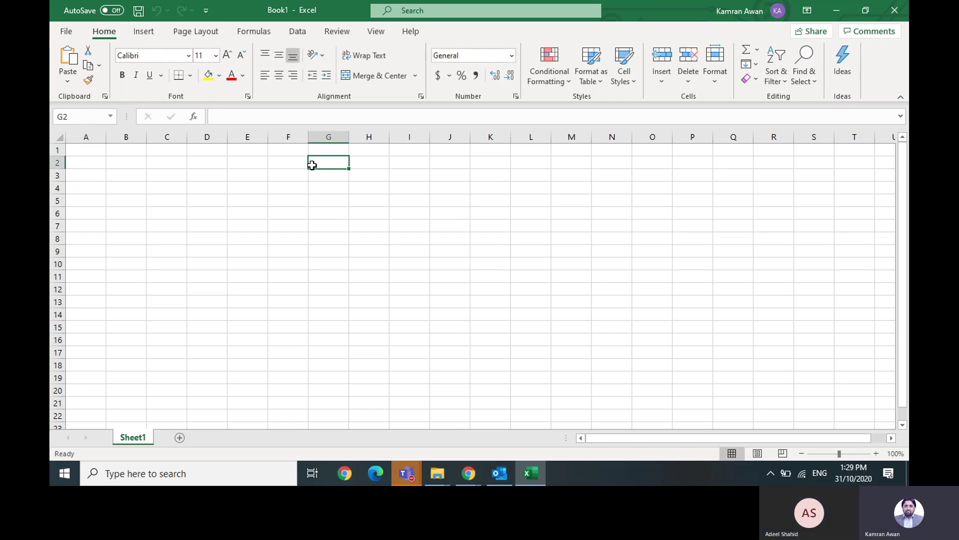
key(Left)
key(Left)
key(Left)
key(Left)
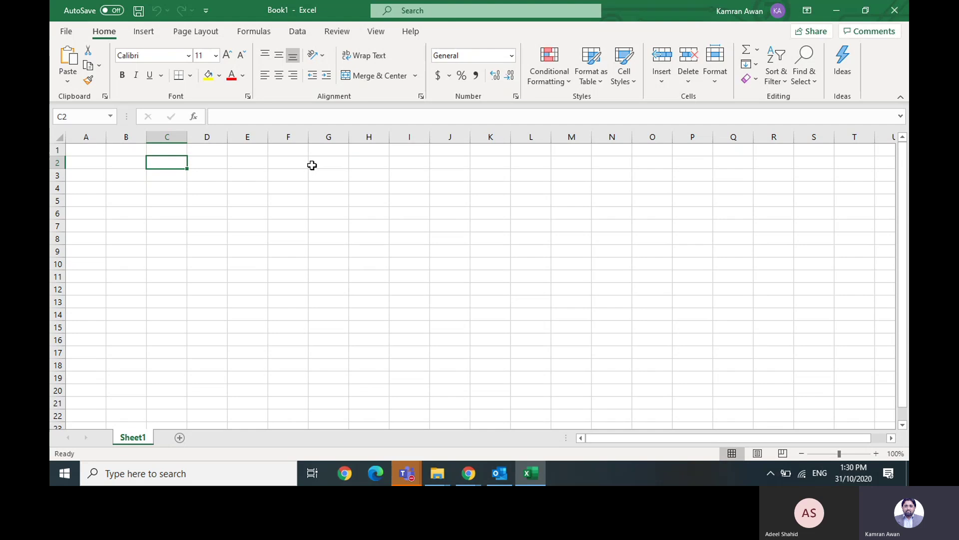
key(Return)
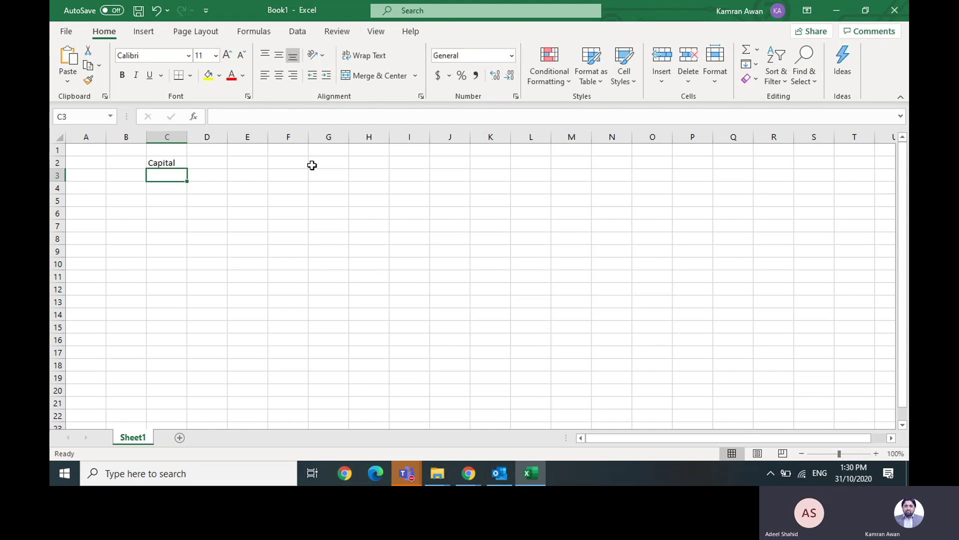
text(Assets)
key(Return)
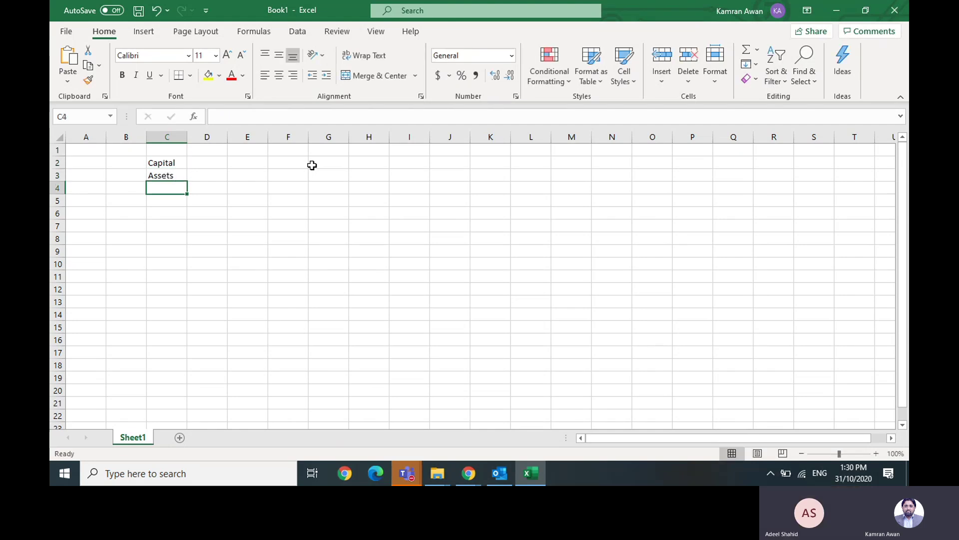
text(Liabi)
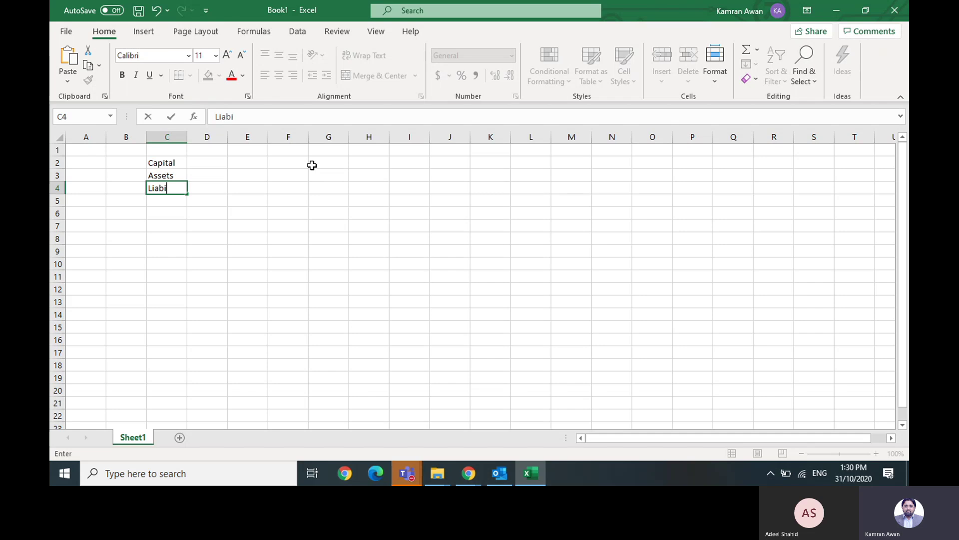
text(lities)
key(Return)
- Enter Expense in C5, replacing the mistyped Incom, and Income in C6
text(Incom)
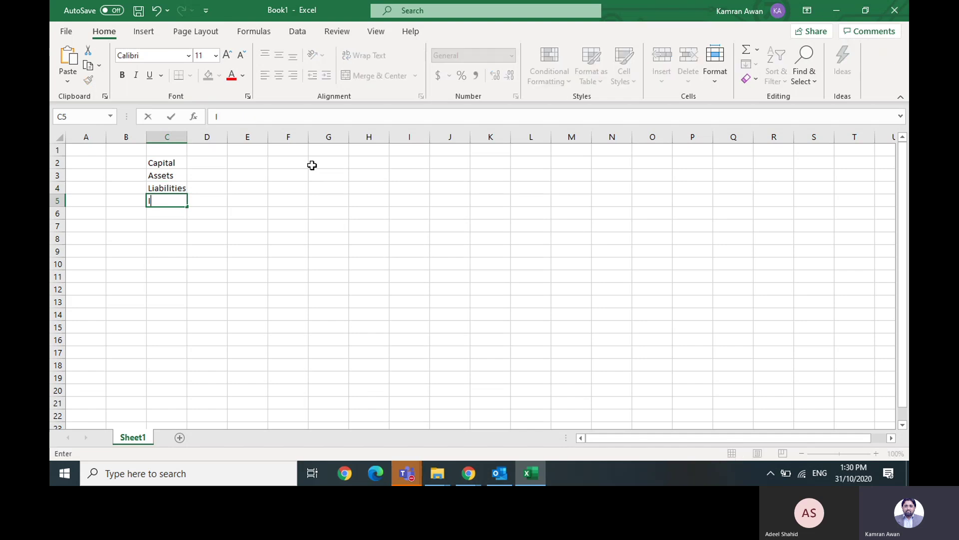
key(BackSpace)
key(BackSpace)
key(BackSpace)
key(BackSpace)
key(BackSpace)
text(Expense)
key(Return)
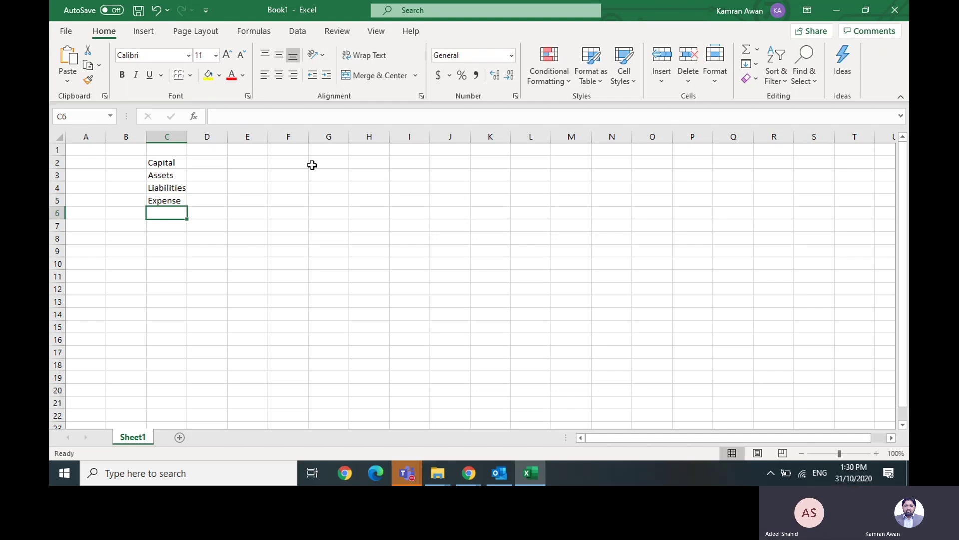
text(Income)
key(Return)
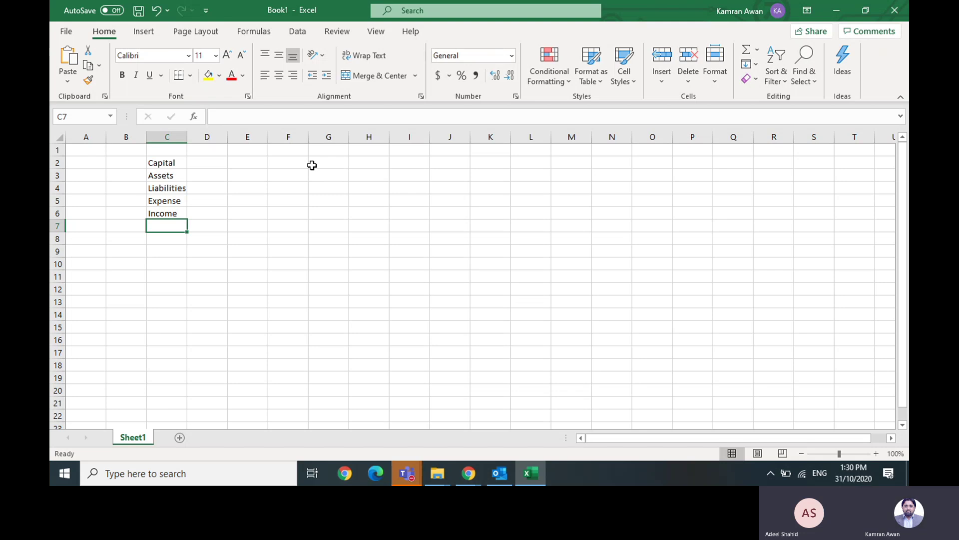
key(Up)
key(Up)
key(Up)
key(Up)
key(Up)
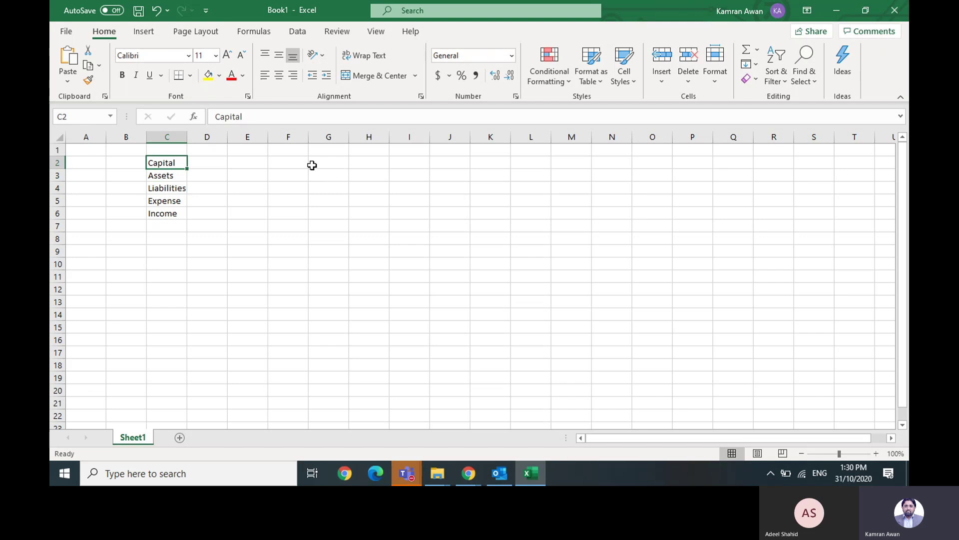
- Enter 10000 in D2 and 20000 in D3, correcting the mistyped 200000
key(Right)
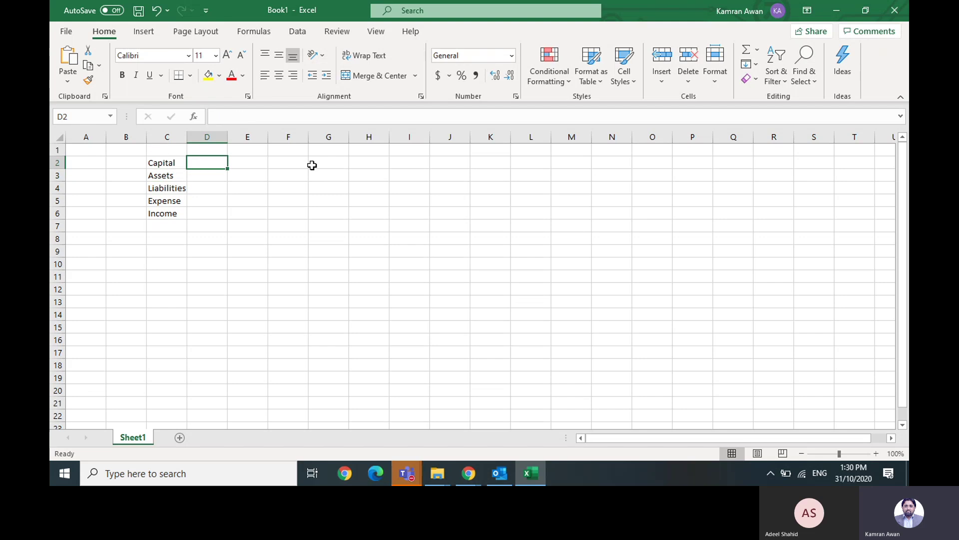
text(10000)
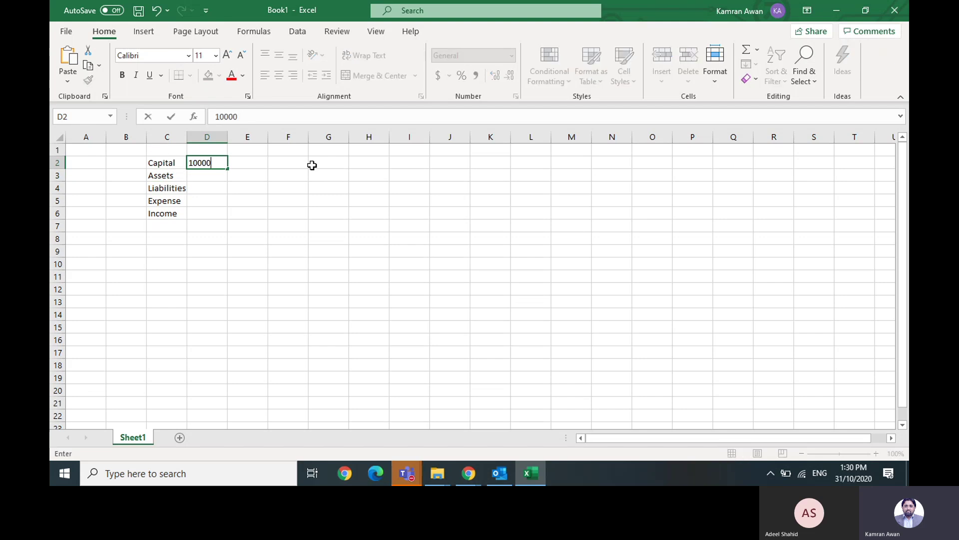
key(Return)
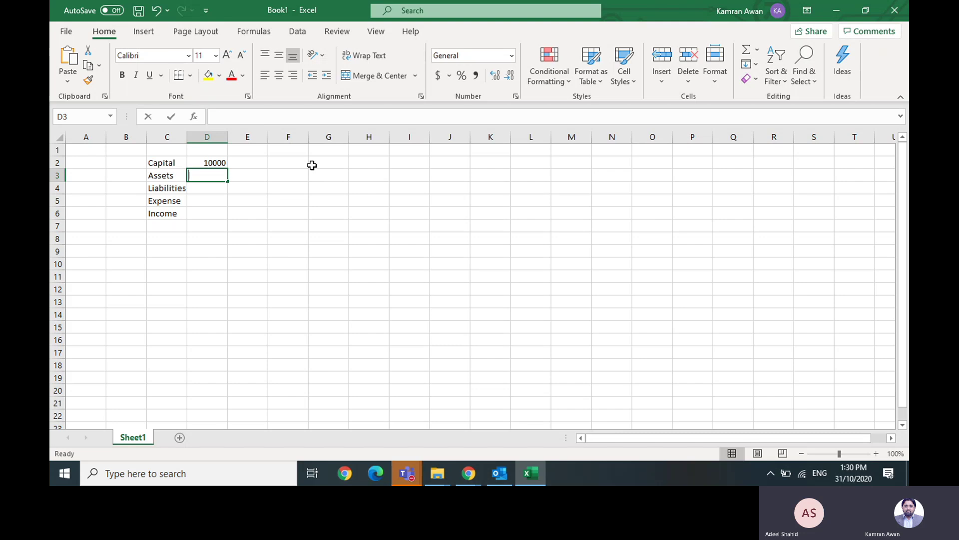
text(200000)
key(Return)
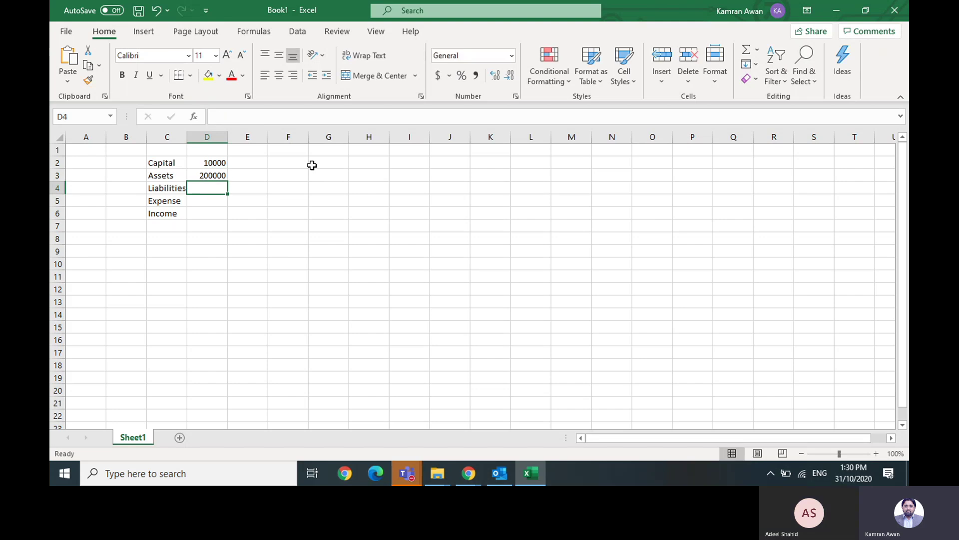
key(Up)
key(F2)
key(BackSpace)
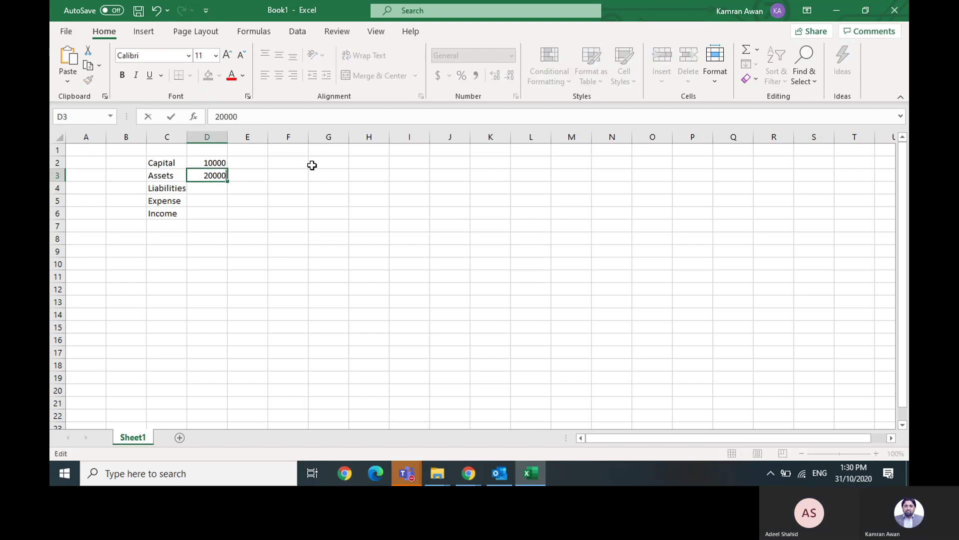
key(Return)
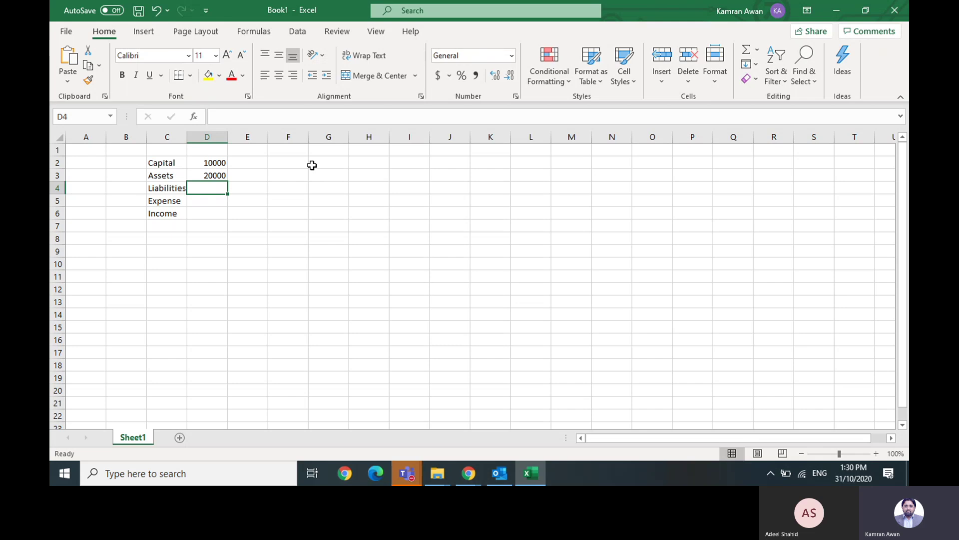
- Enter 30000, 40000 and 50000 in cells D4 through D6
text(3000)
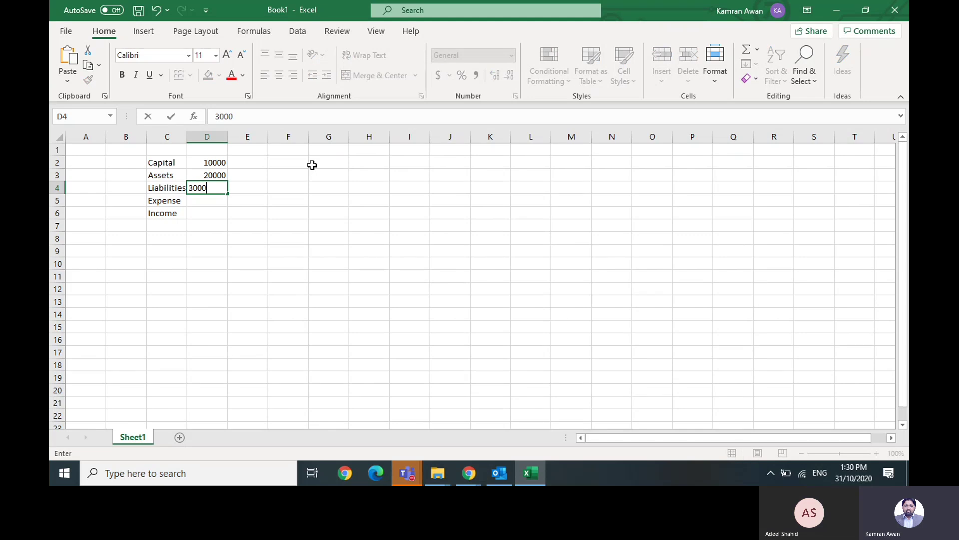
text(0)
key(Return)
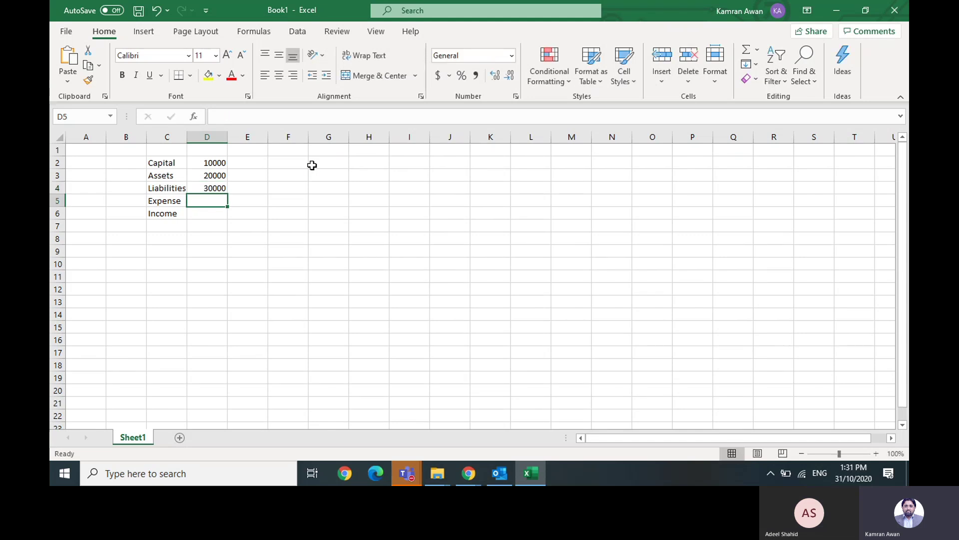
text(40000)
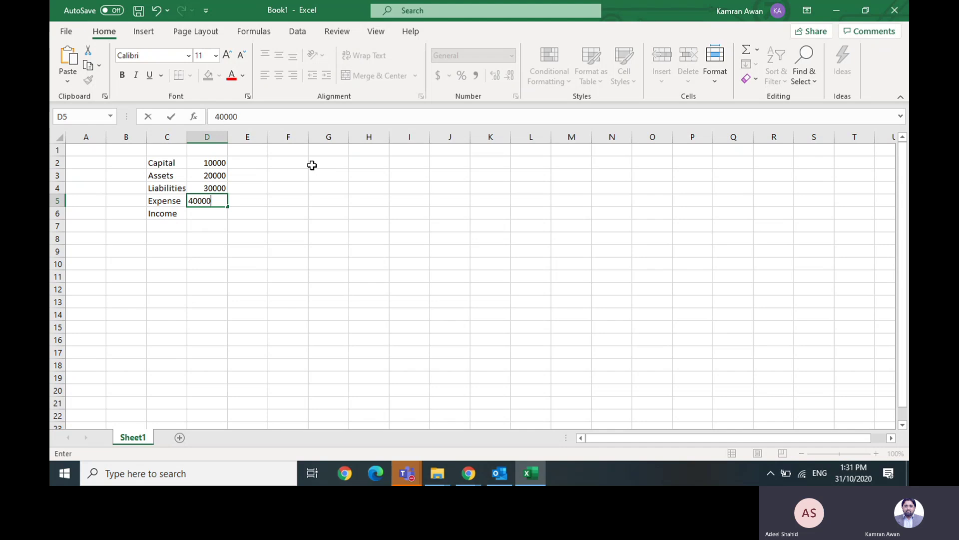
key(Return)
text(500)
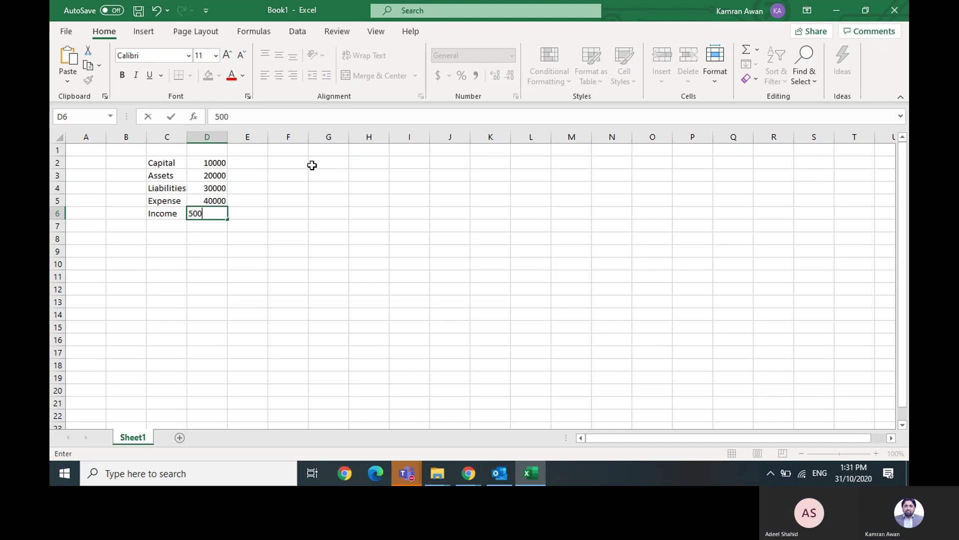
text(00)
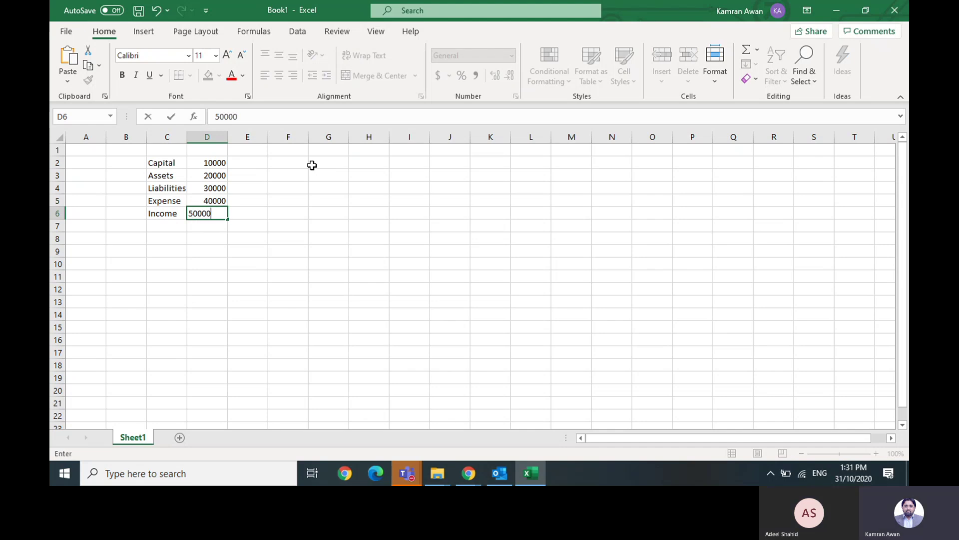
key(Return)
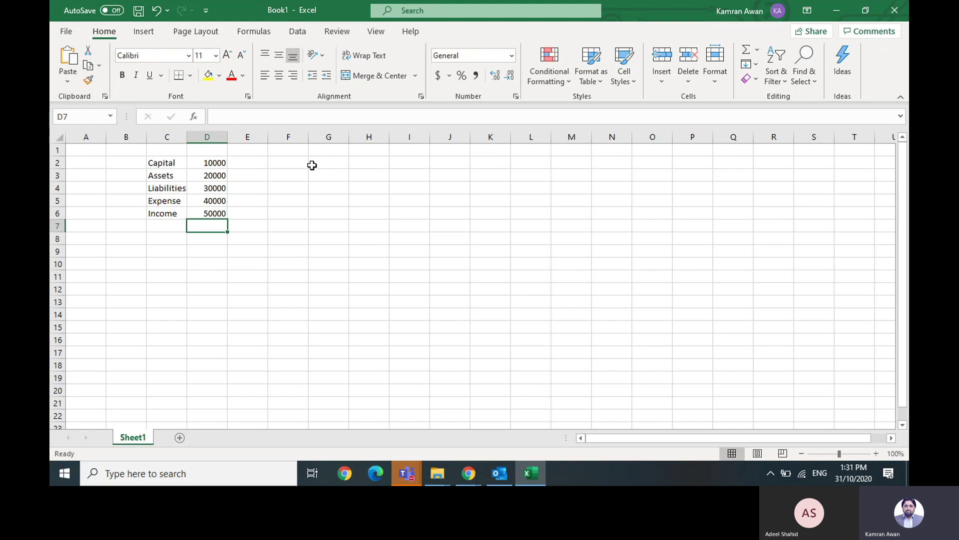
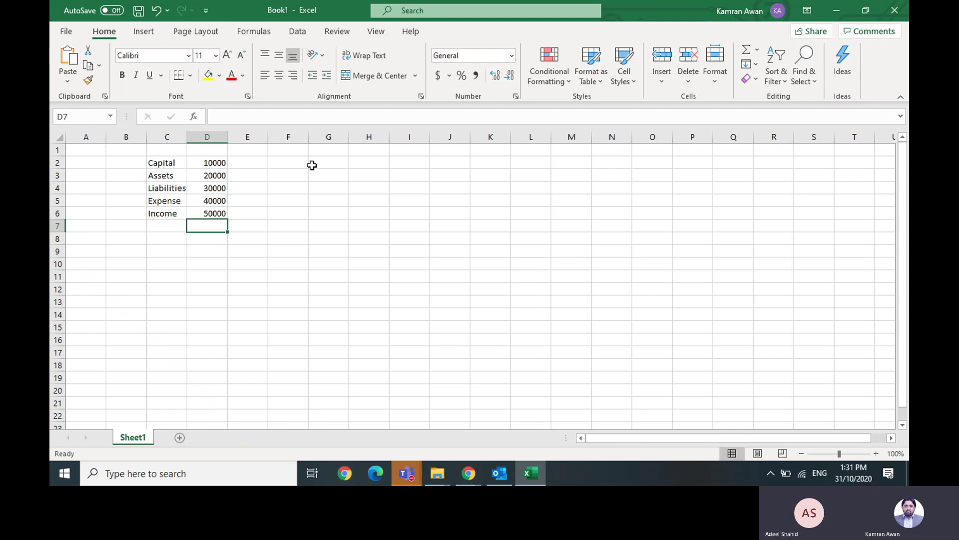
- Widen column C slightly so the Liabilities label fits beside its amount
key(Up)
key(Up)
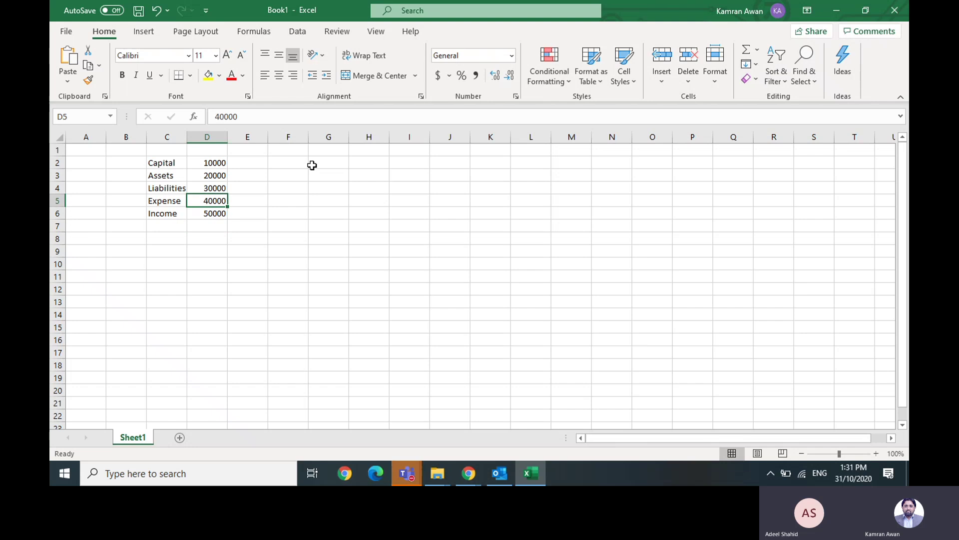
drag(184, 136, 187, 136)
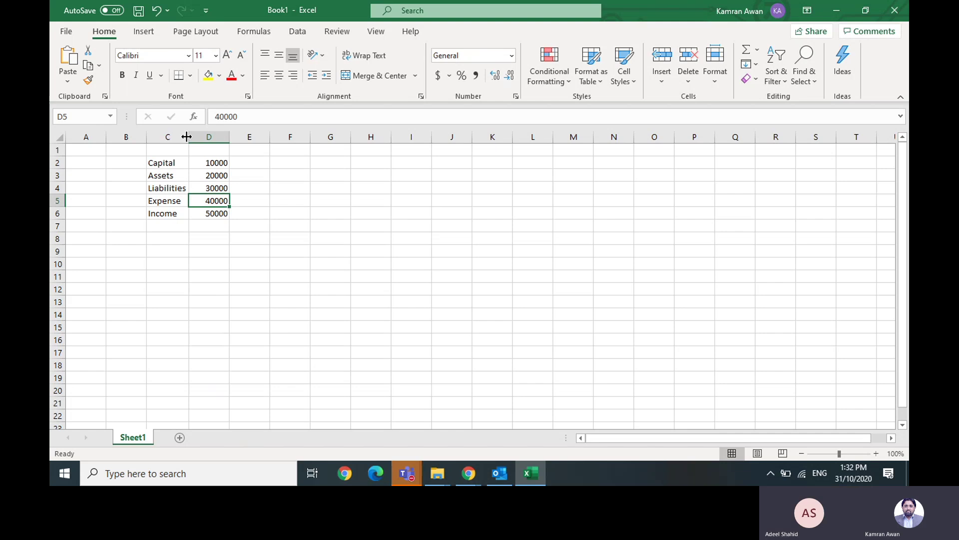
key(Up)
key(Up)
key(Up)
key(Up)
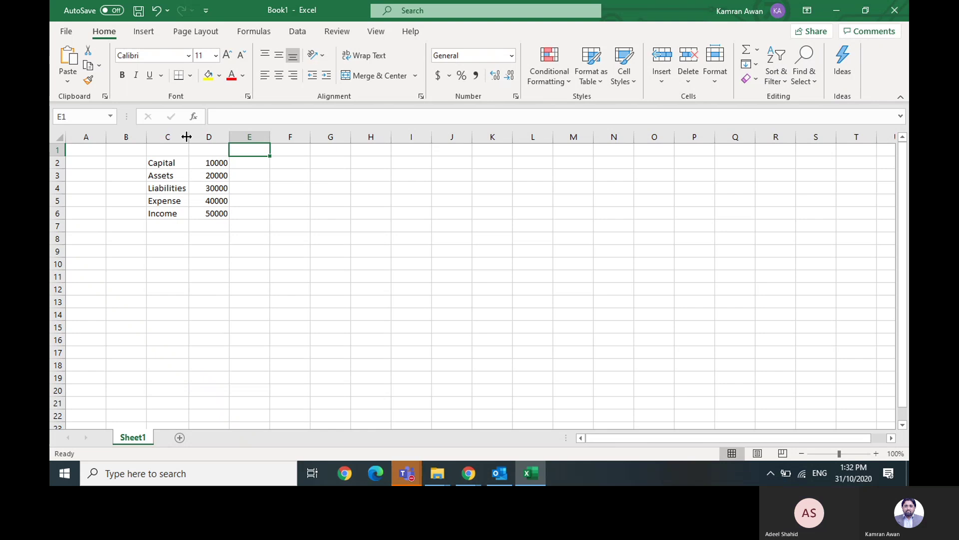
- Move back and forth along row 1, ending on cell E1
key(Right)
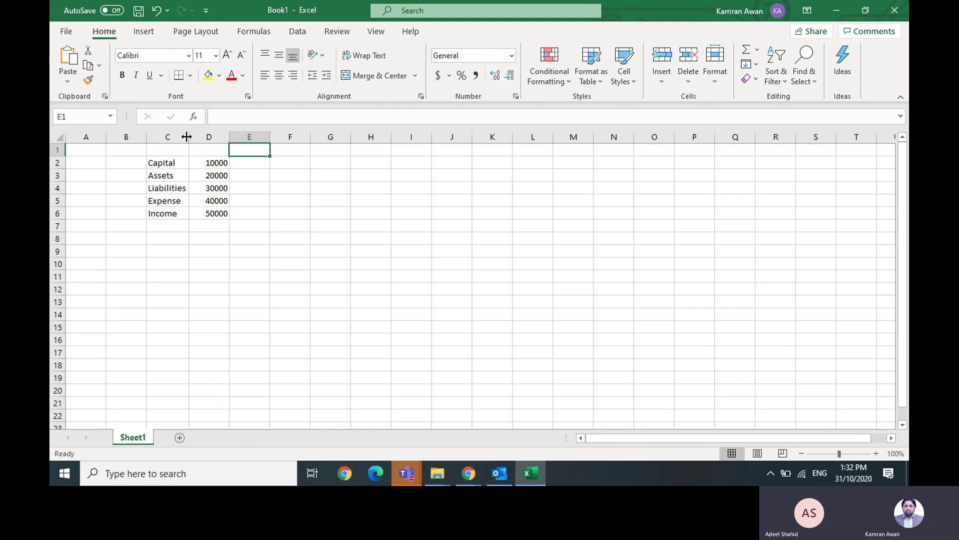
key(Right)
key(Left)
key(Left)
key(Right)
key(Right)
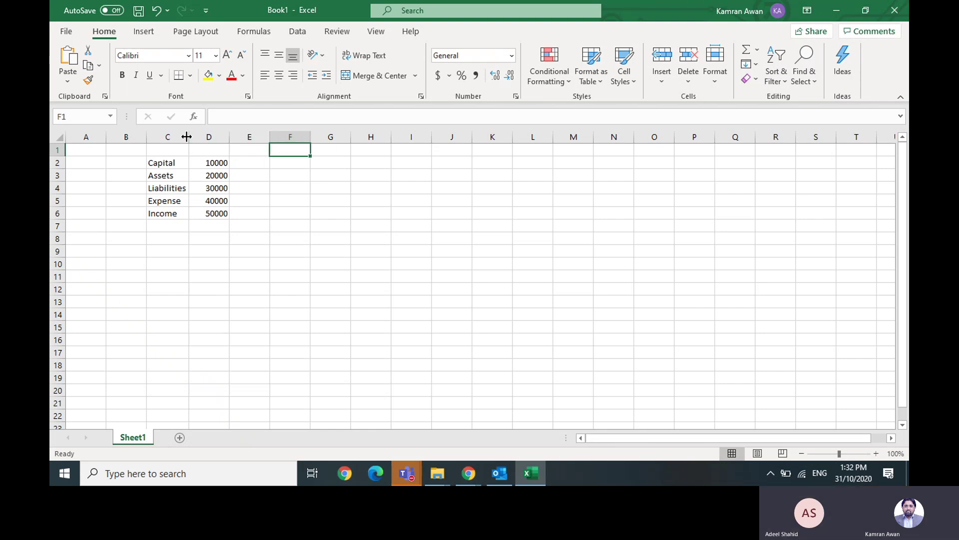
key(Left)
key(Left)
key(Right)
key(Right)
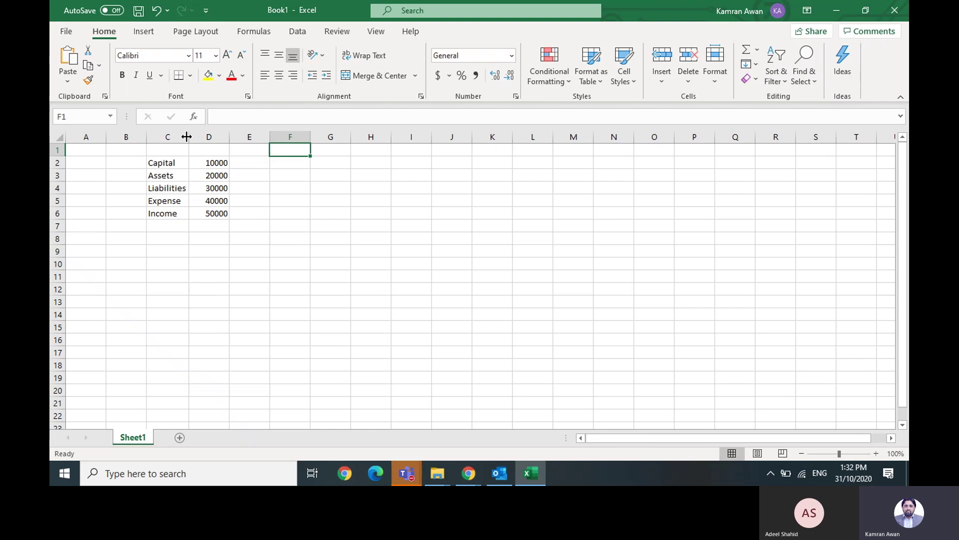
key(Right)
key(Right)
key(Left)
key(Left)
key(Left)
key(Left)
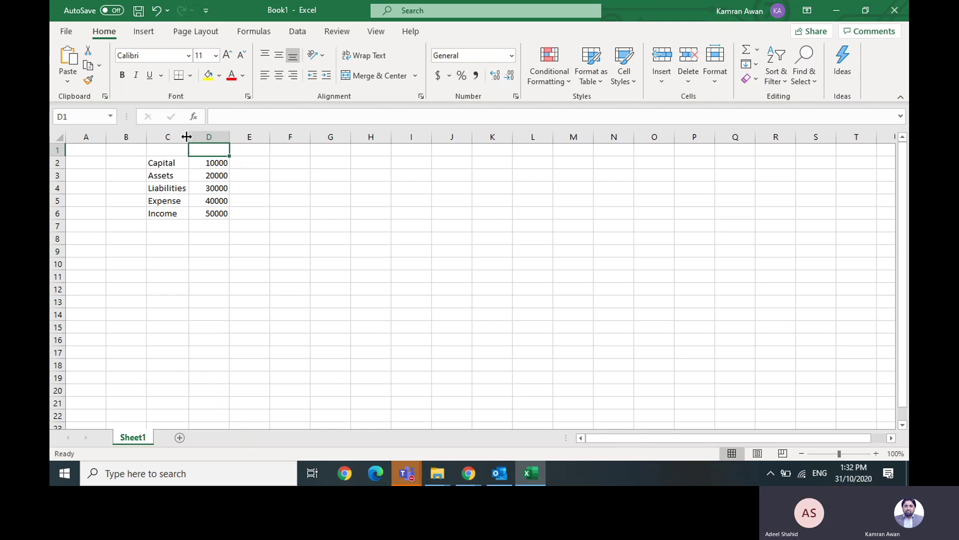
key(Right)
key(Right)
key(Left)
key(Left)
key(Right)
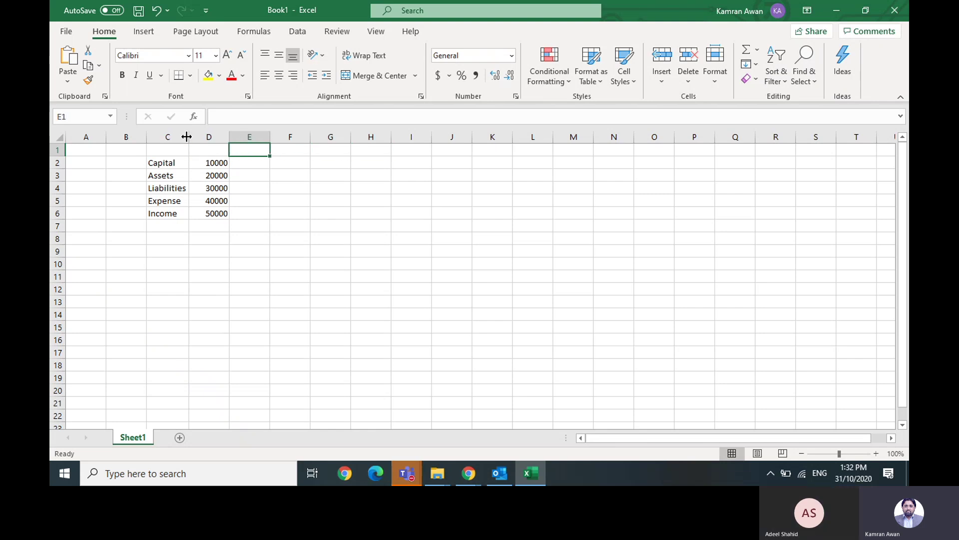
key(Right)
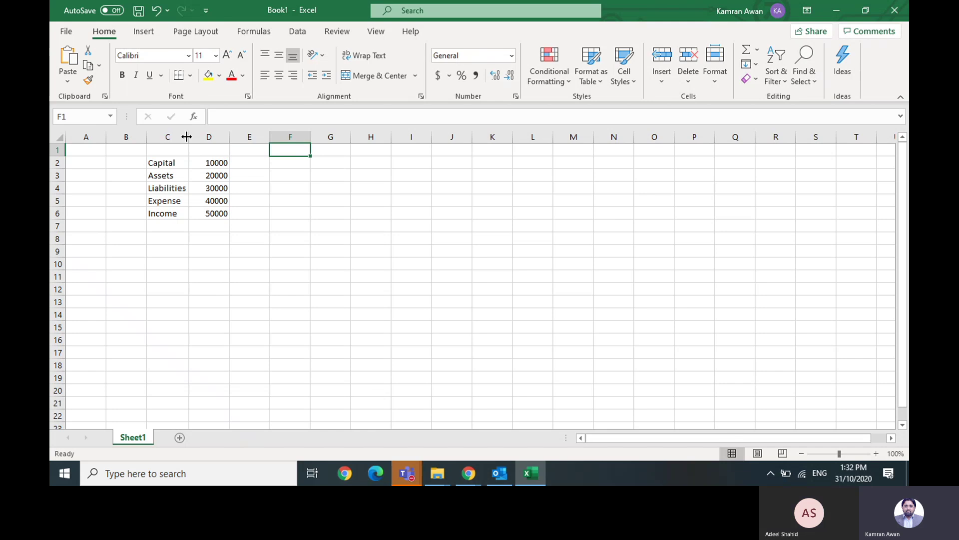
key(Left)
key(Left)
key(Right)
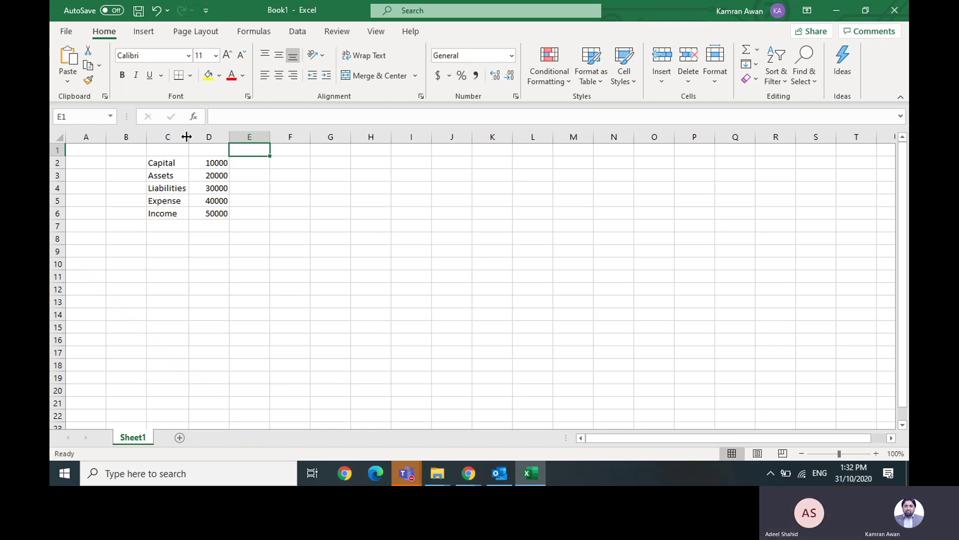
- Enter 10000 in cell E3 beside Assets, correcting the mistyped 1000
key(Down)
key(Down)
key(Left)
key(Up)
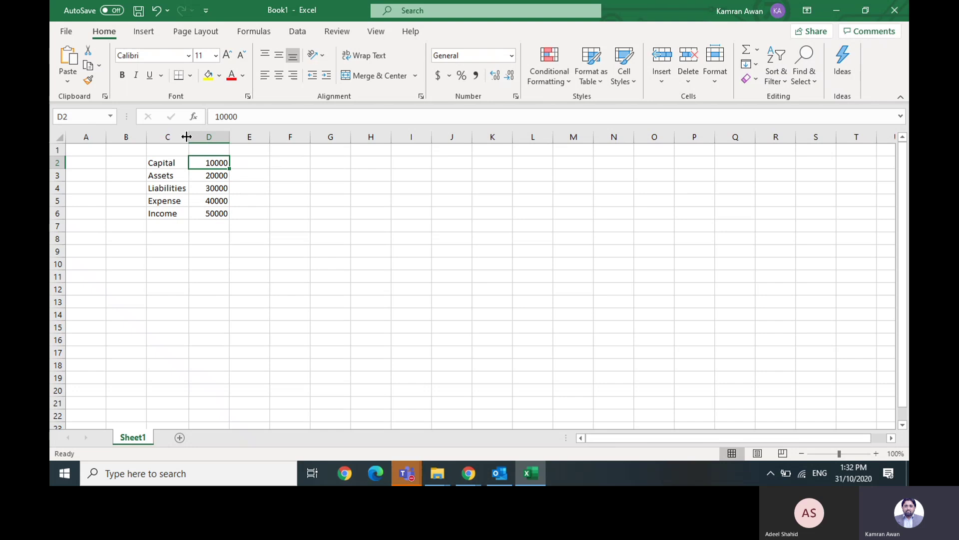
key(Right)
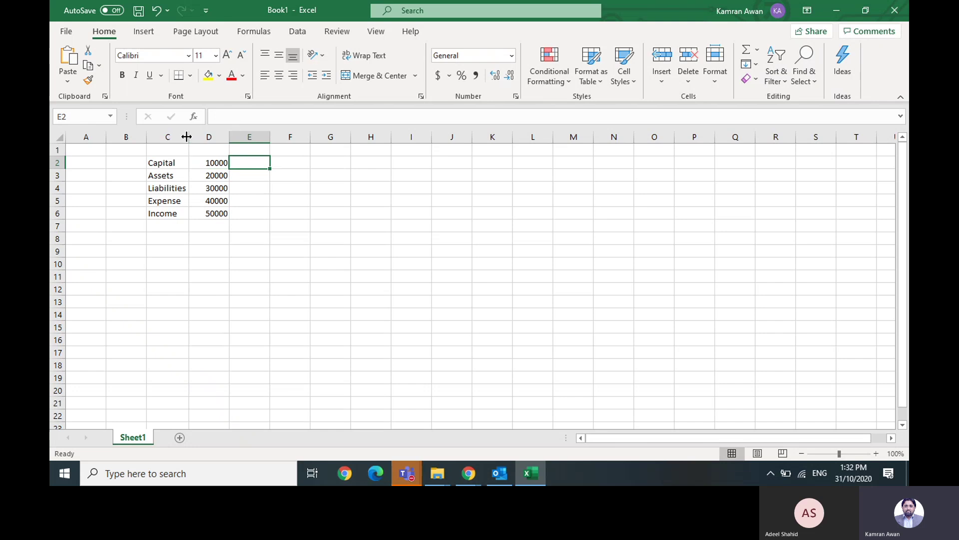
key(Down)
text(1000)
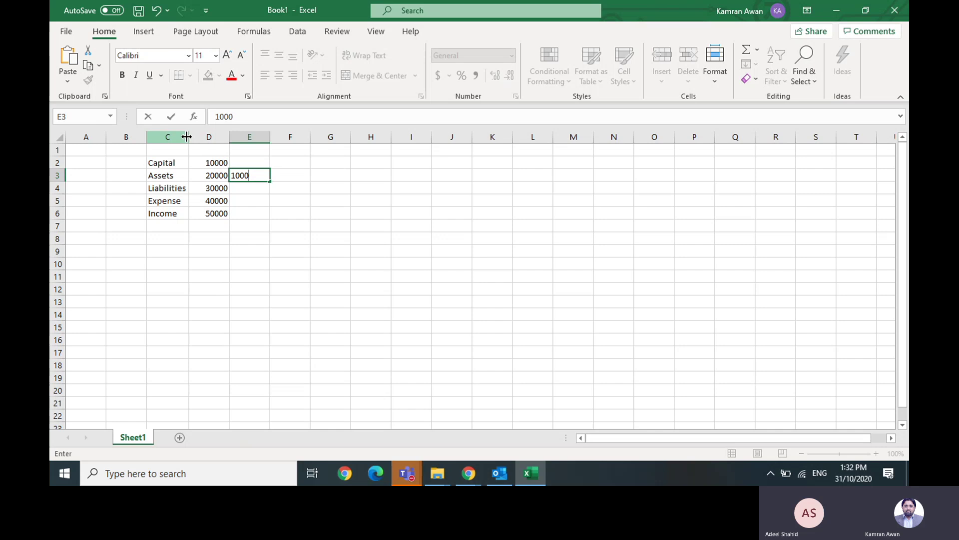
key(Return)
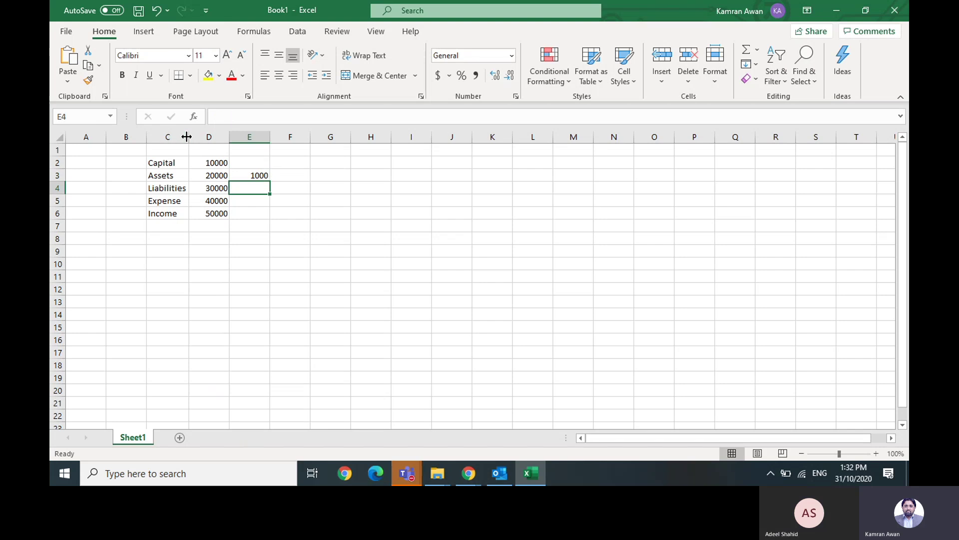
key(Up)
text(1000)
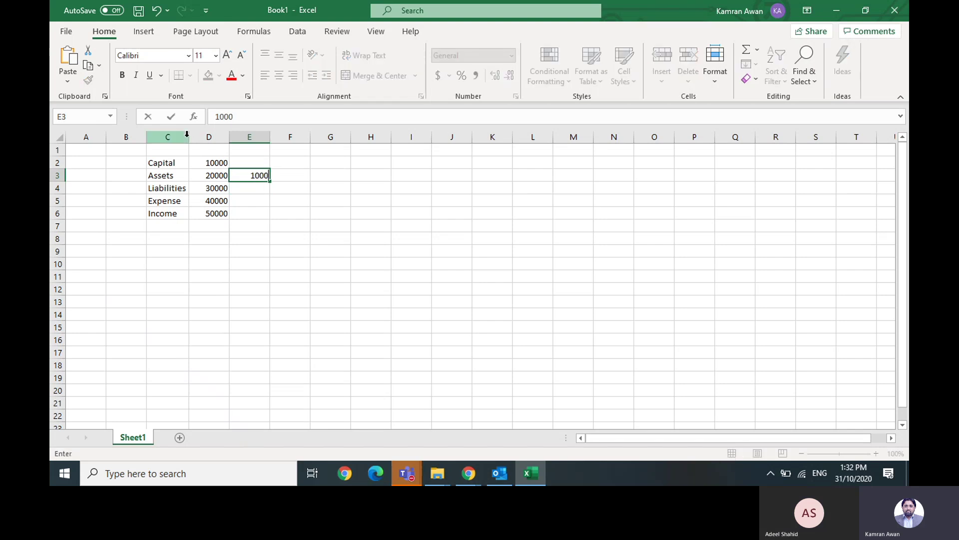
text(0)
key(Return)
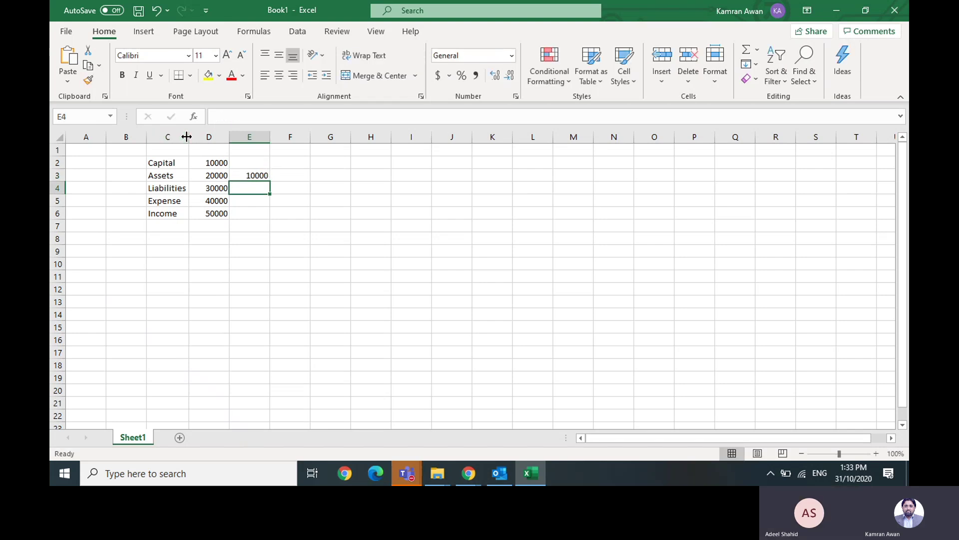
- Enter 50000 in cell E5 beside Expense
key(Up)
key(Up)
key(Down)
key(Down)
key(Down)
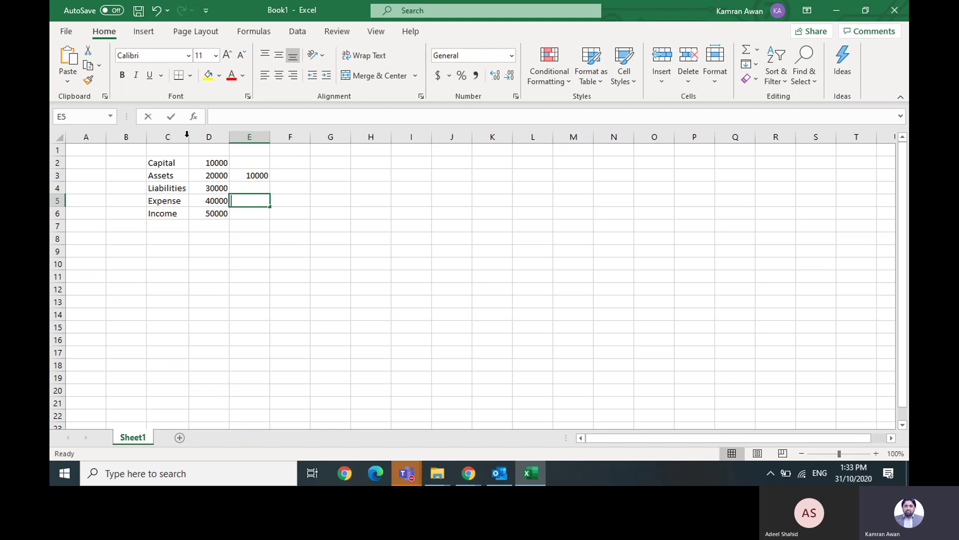
text(4)
key(BackSpace)
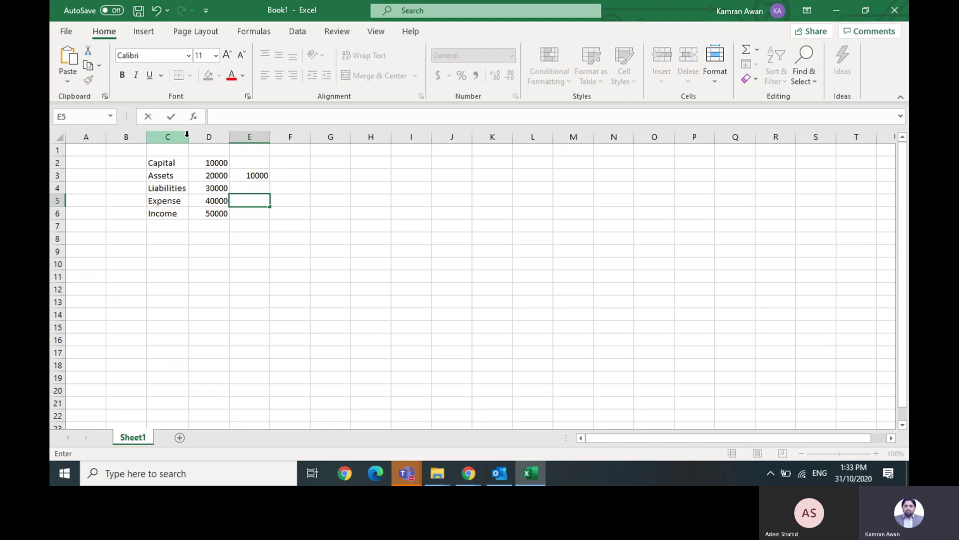
text(5000)
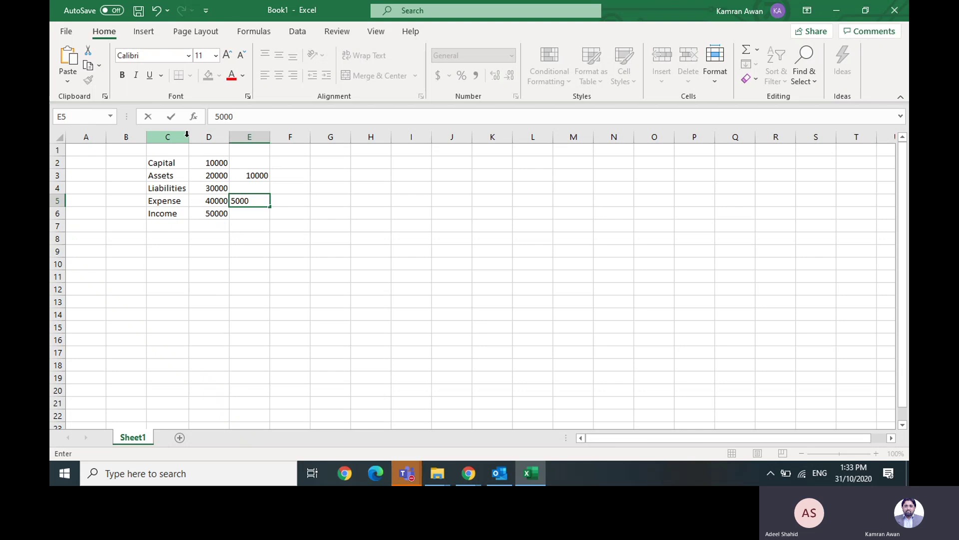
text(0)
key(Return)
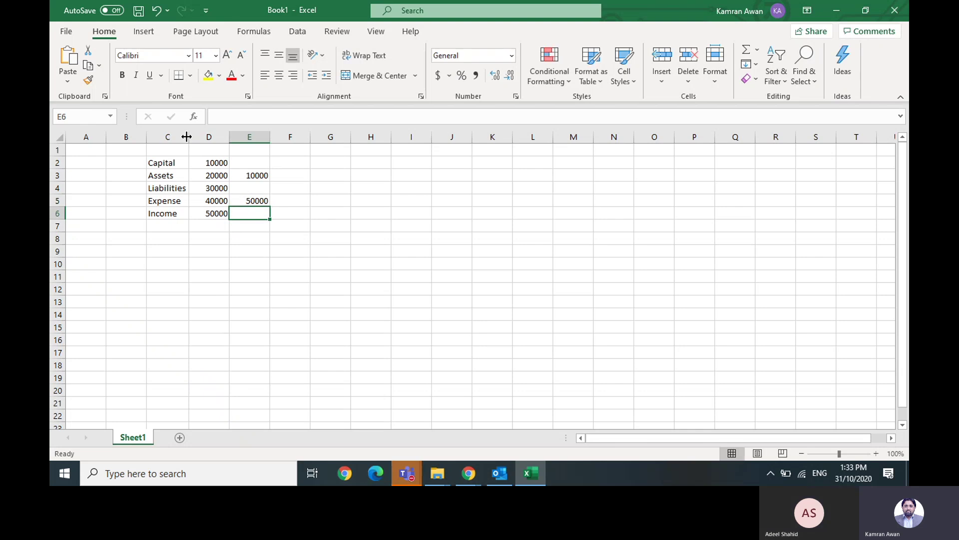
key(Up)
key(Up)
key(Up)
key(Up)
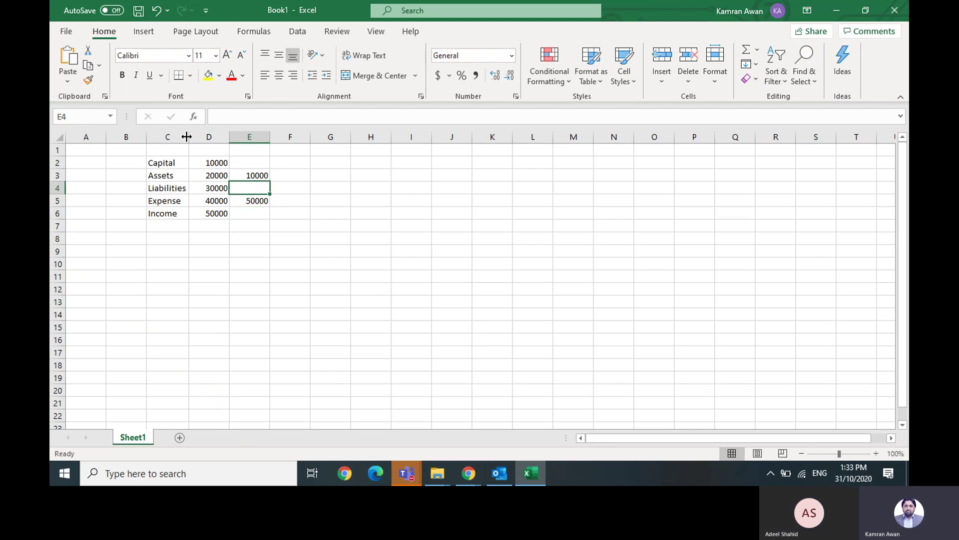
key(Down)
key(Down)
key(Down)
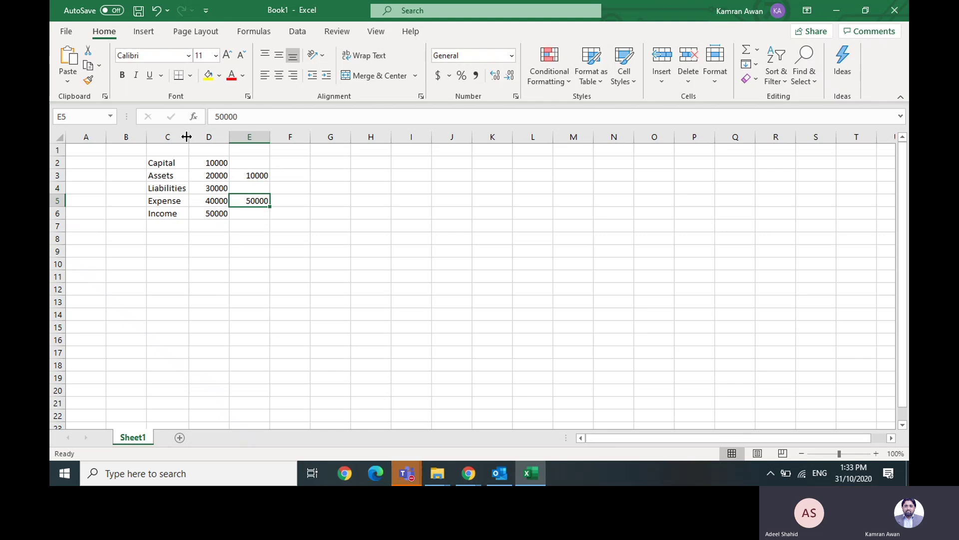
key(Up)
key(Up)
key(Down)
key(Down)
key(Left)
key(Left)
key(Left)
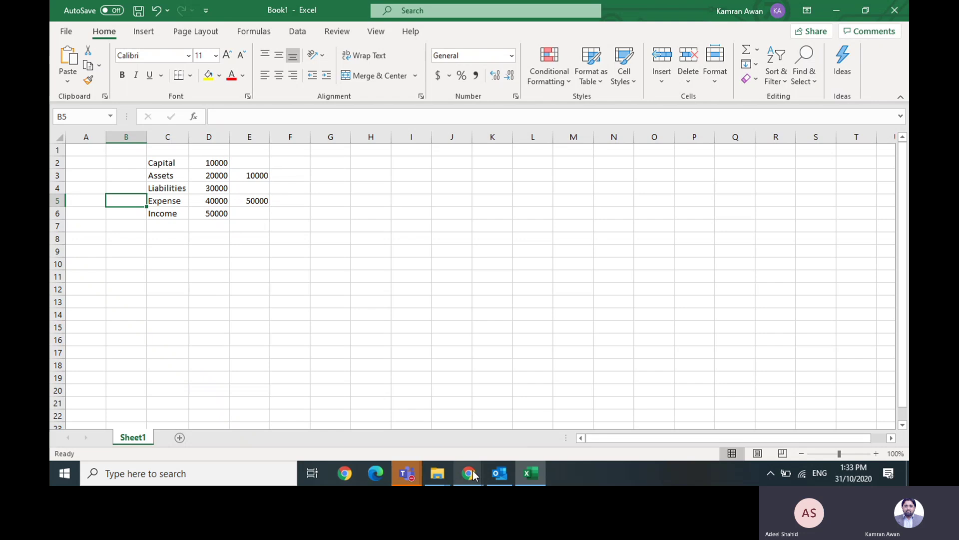
- Switch to the Finance and Operations browser and open General ledger > Chart of accounts > Main accounts
mouse_move(473, 474)
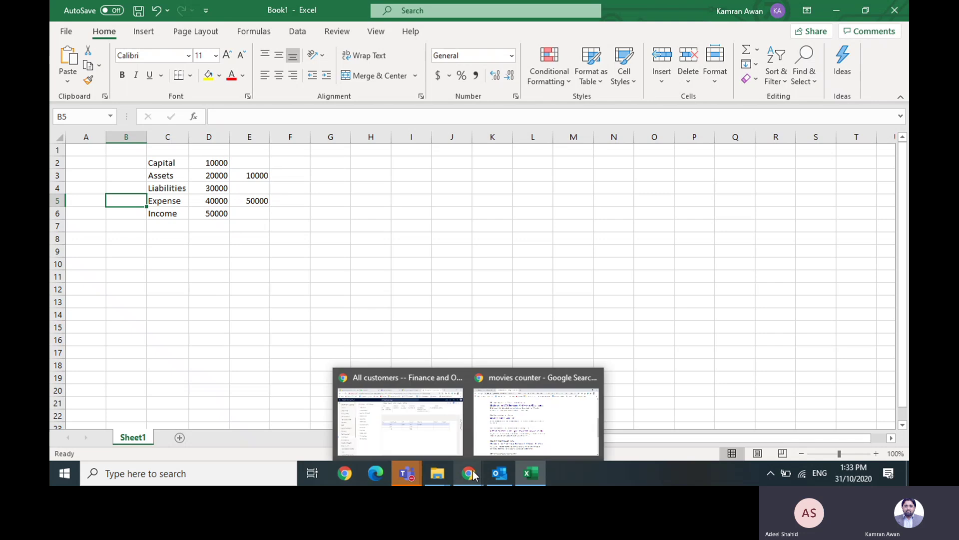
click(421, 422)
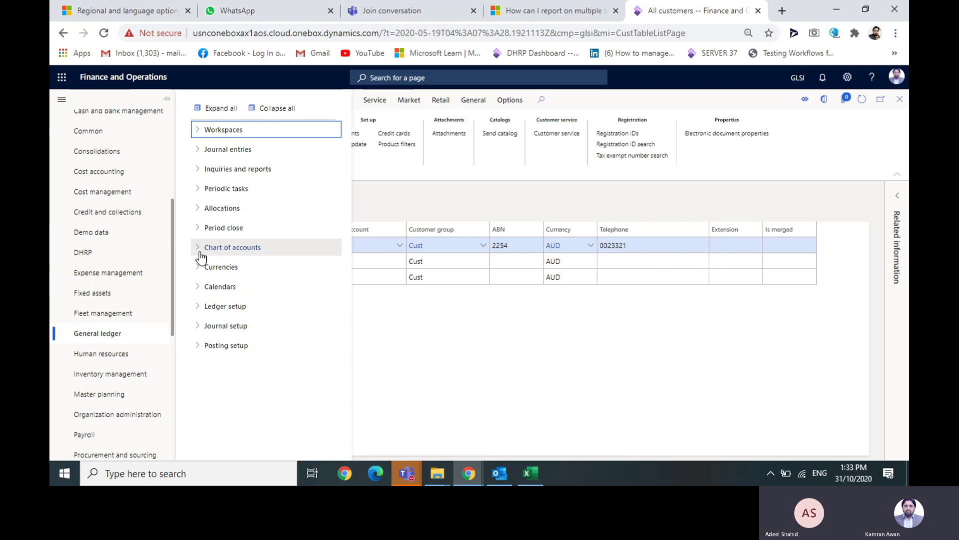
click(201, 250)
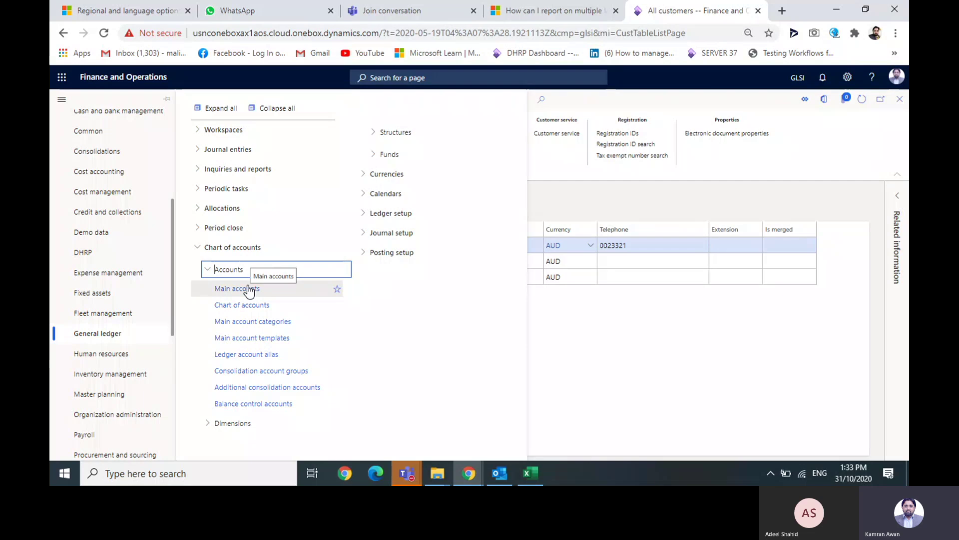
click(248, 289)
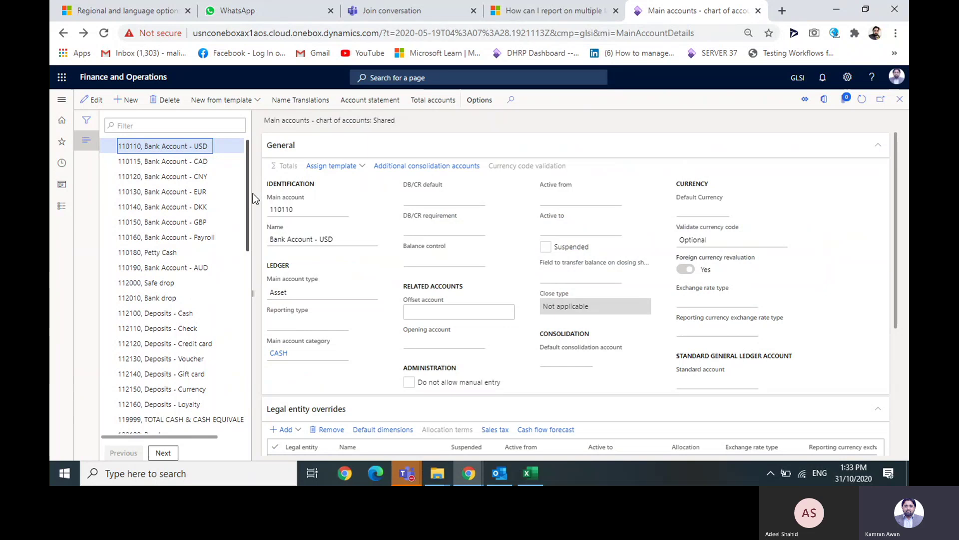
- Scroll the main accounts and advance to record 133350, Intercompany Receivable
drag(253, 193, 274, 381)
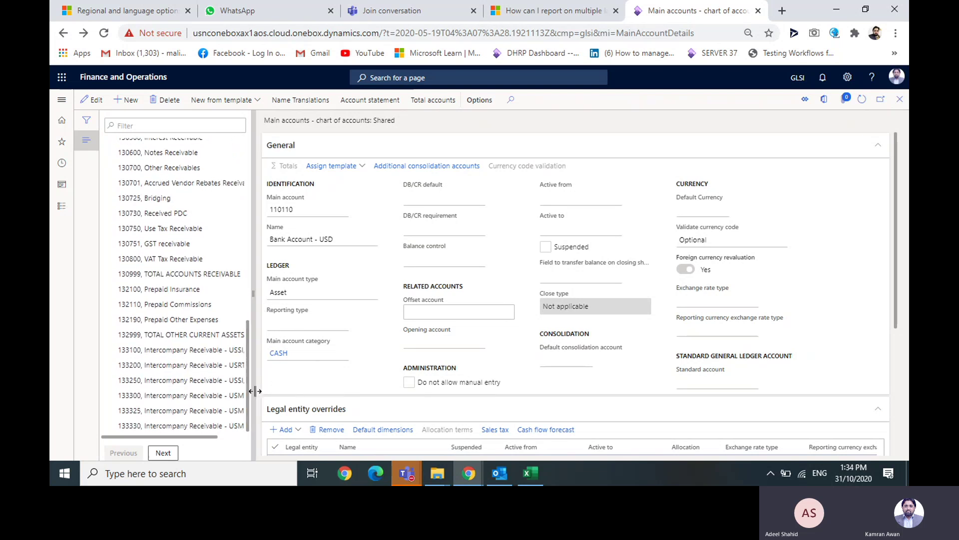
click(158, 455)
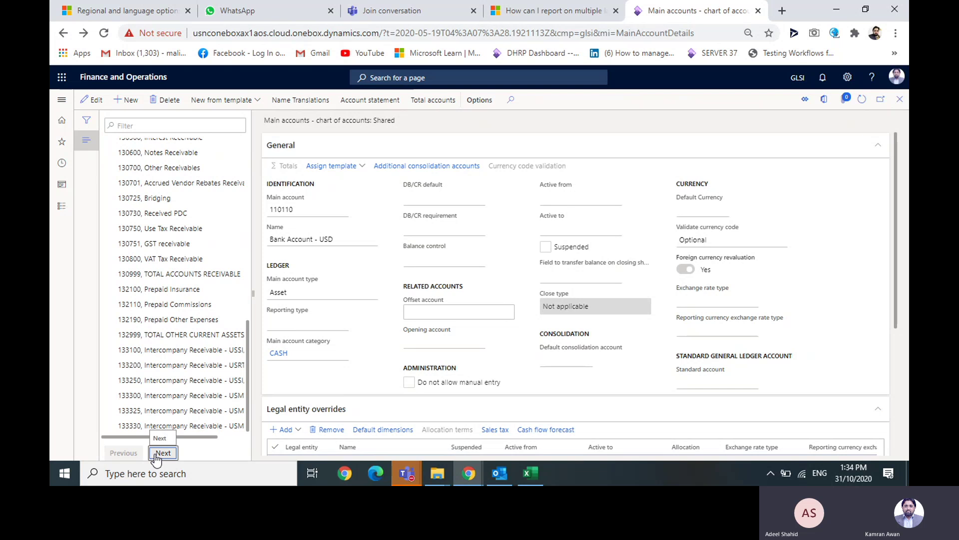
click(63, 101)
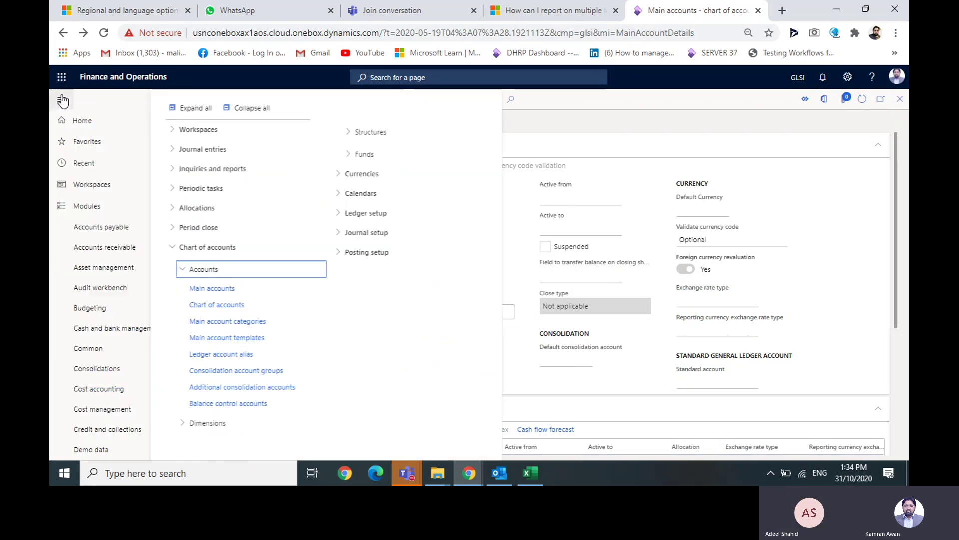
- Open Charts of accounts and view the Saudi Arabia, Shared, Standard and Thailand charts
click(259, 308)
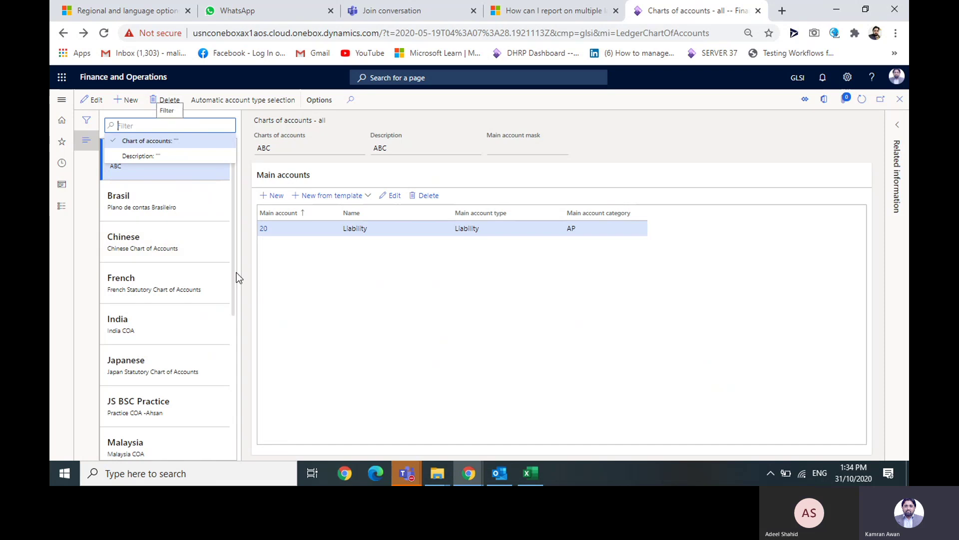
drag(235, 272, 231, 330)
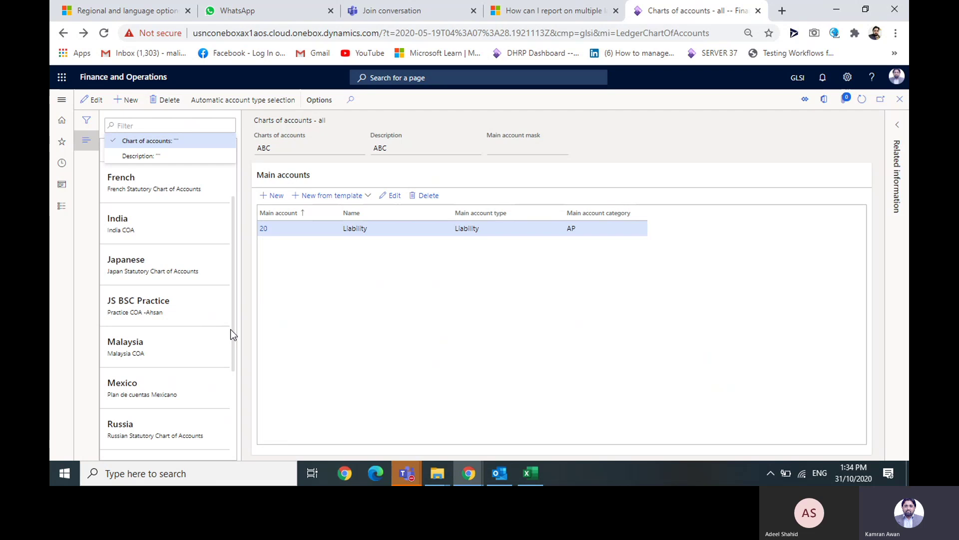
scroll(233, 334, down, 3)
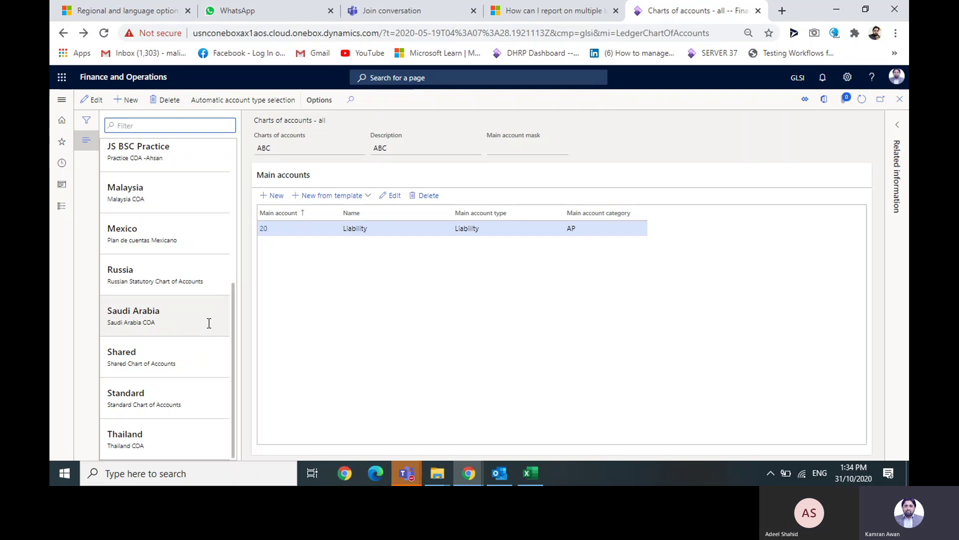
click(159, 320)
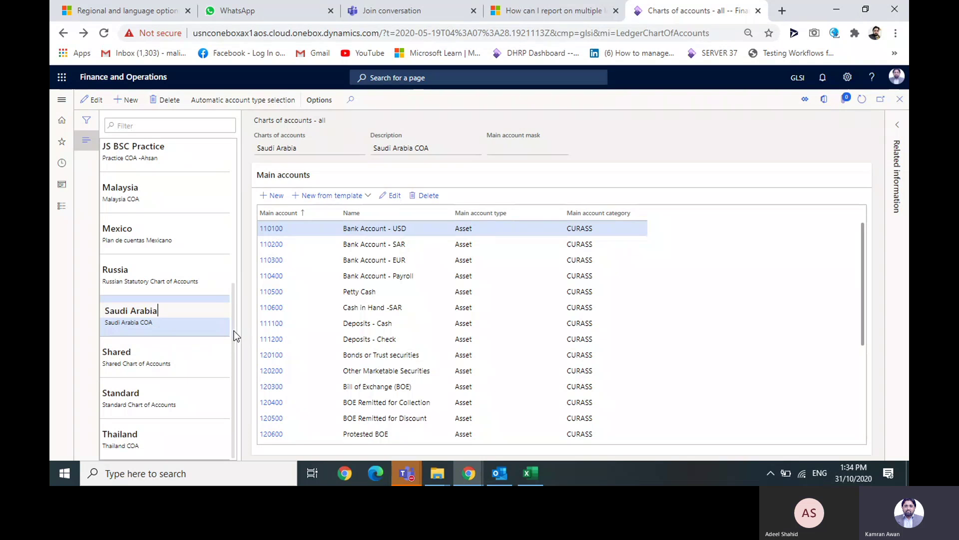
click(176, 363)
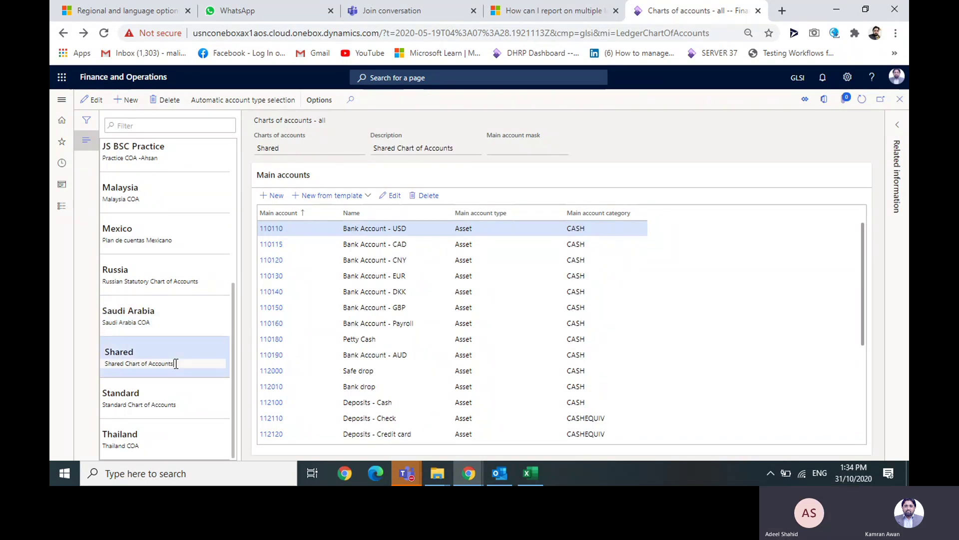
click(155, 399)
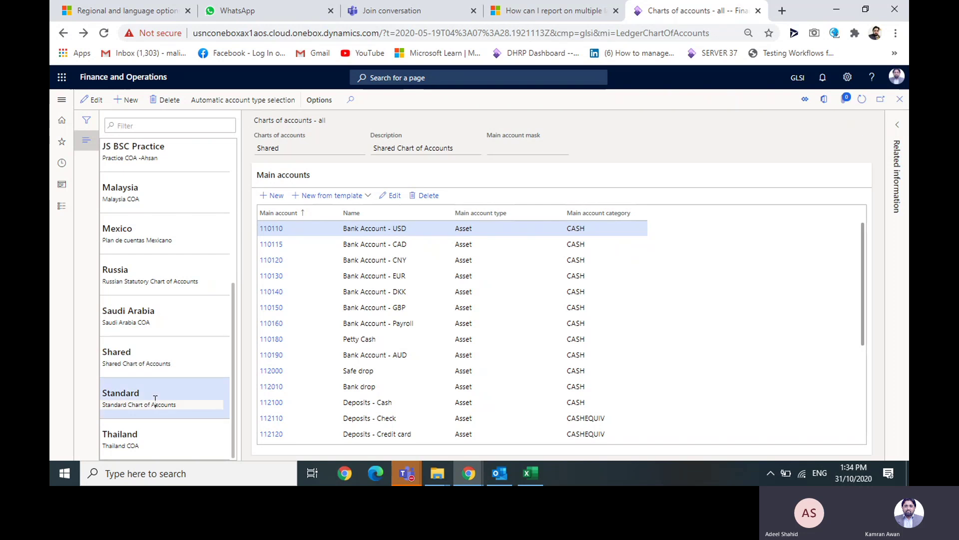
click(153, 435)
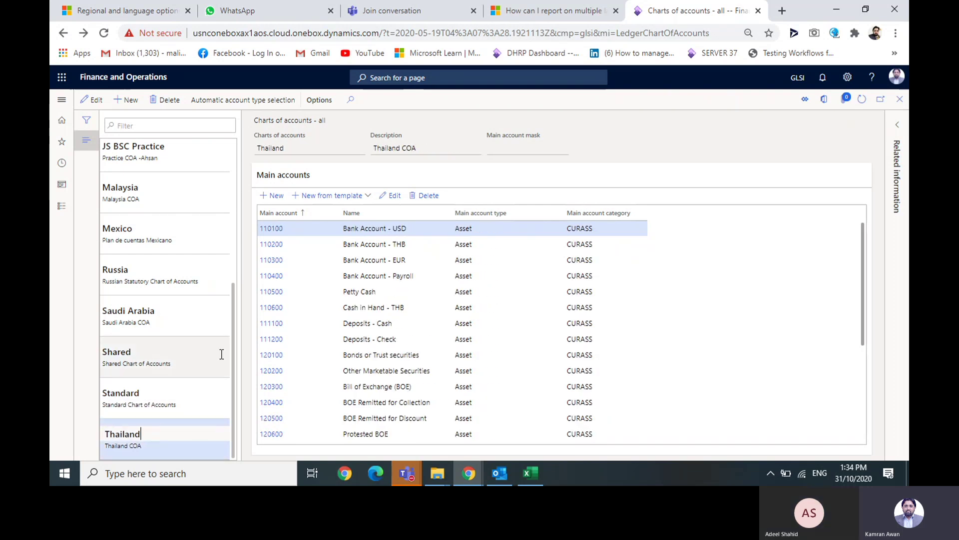
- View the Mexico, India and French Statutory charts' main accounts
click(186, 228)
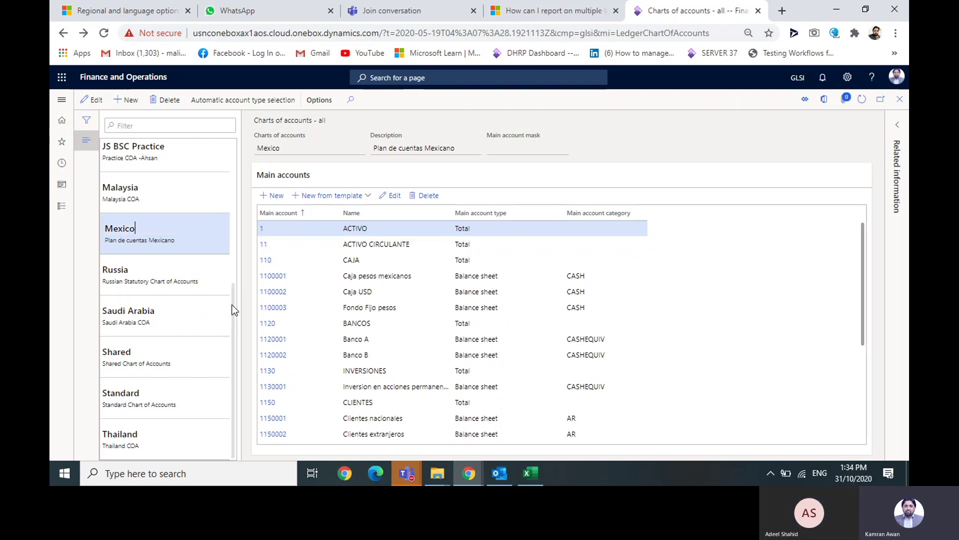
drag(232, 305, 233, 217)
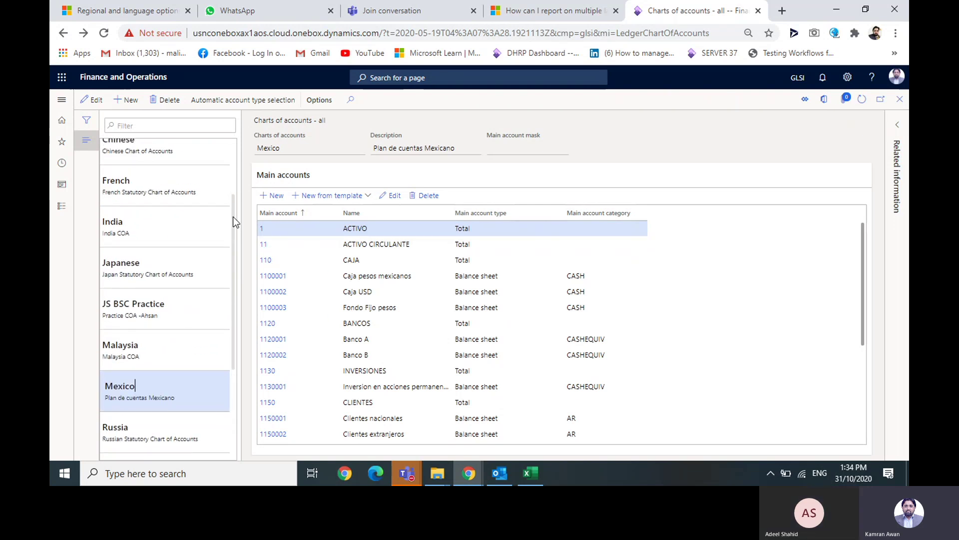
click(178, 244)
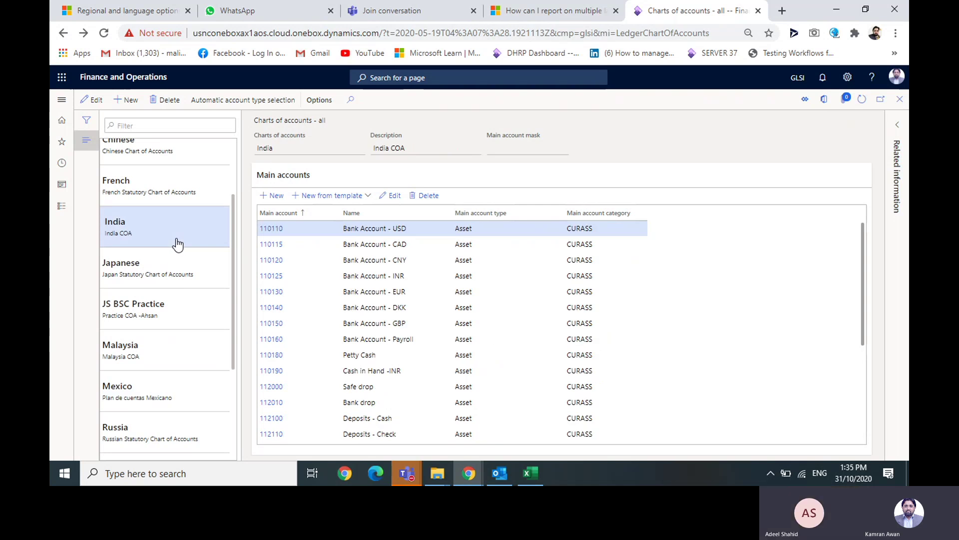
click(178, 186)
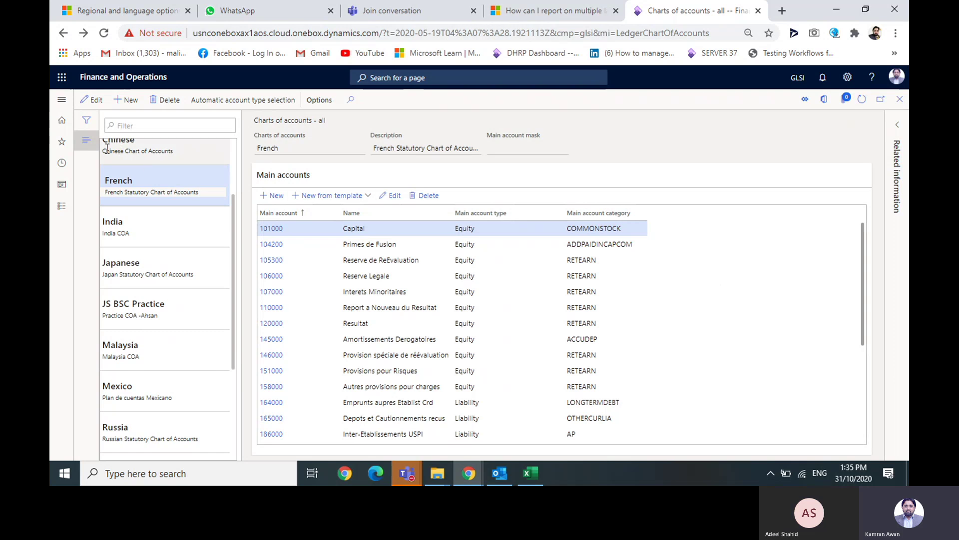
click(56, 103)
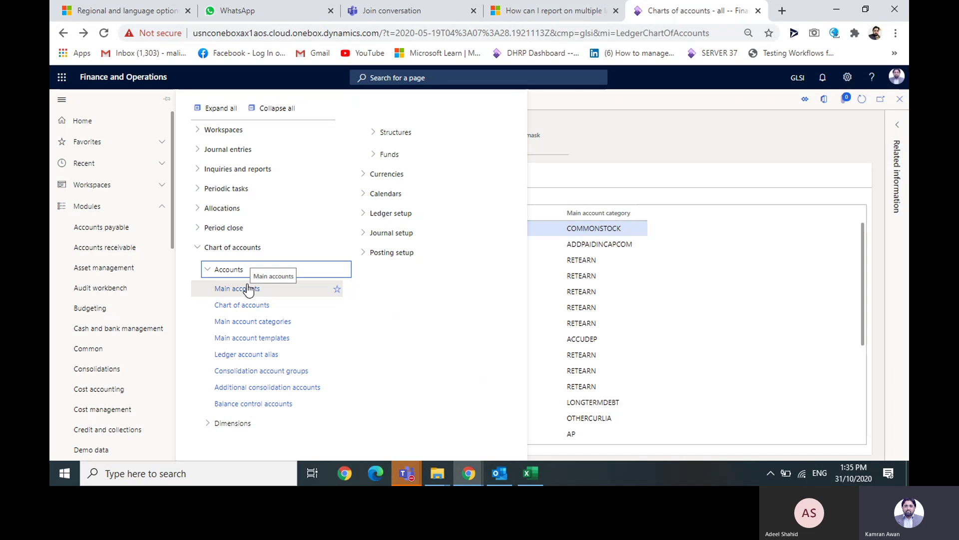
- Return to the Main accounts form, landing on record 110110 Bank Account - USD
click(209, 270)
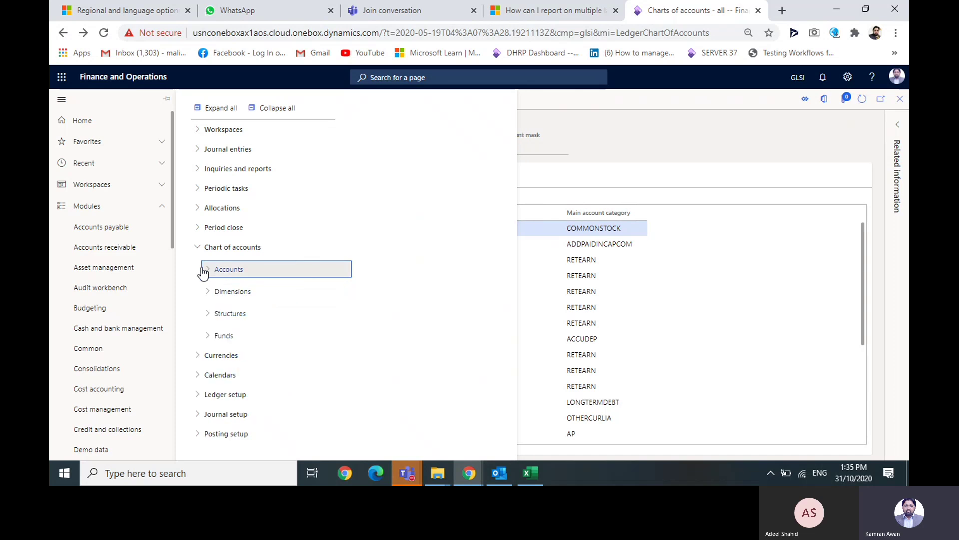
click(201, 250)
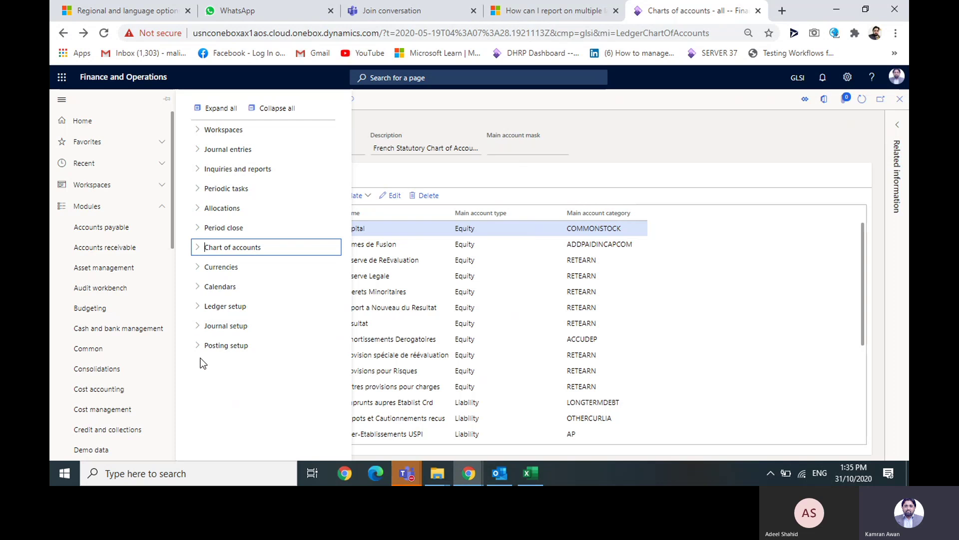
click(198, 287)
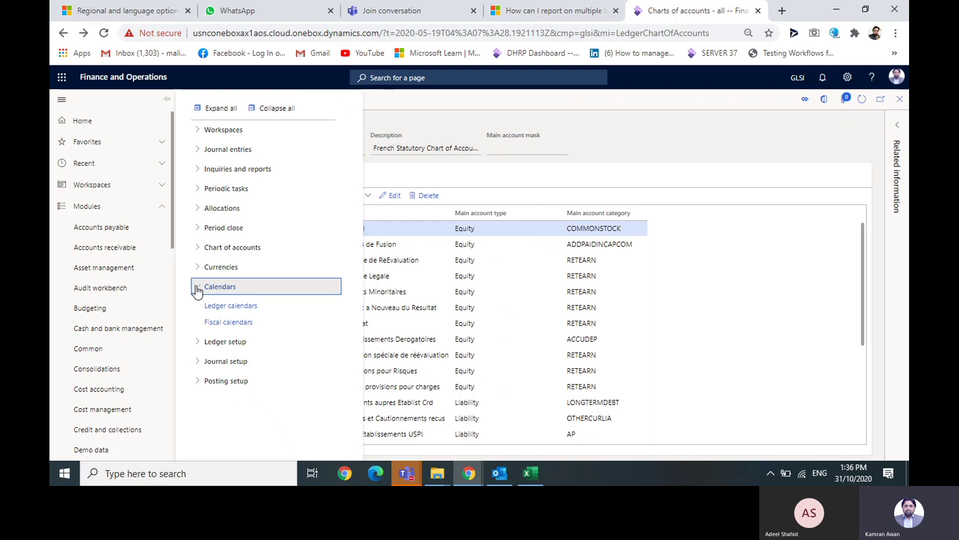
click(200, 253)
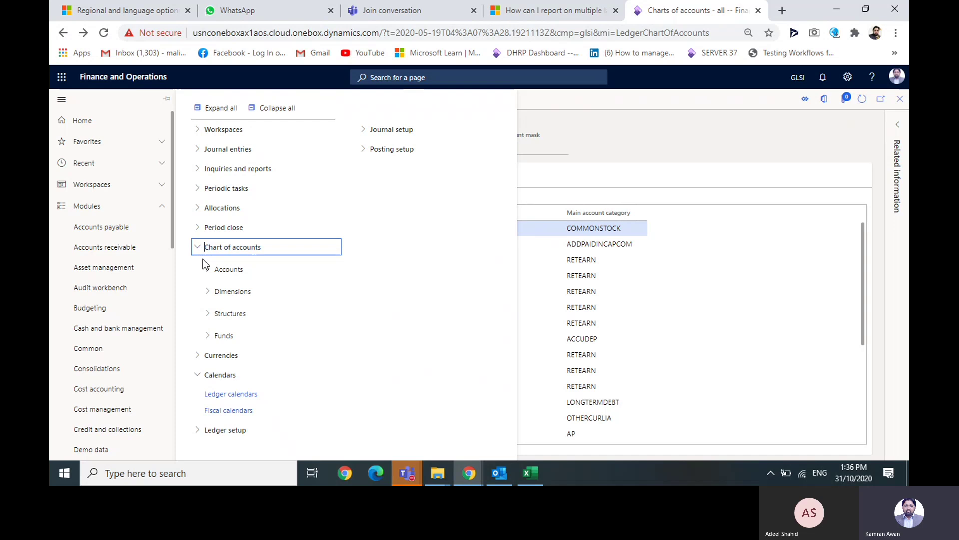
click(205, 272)
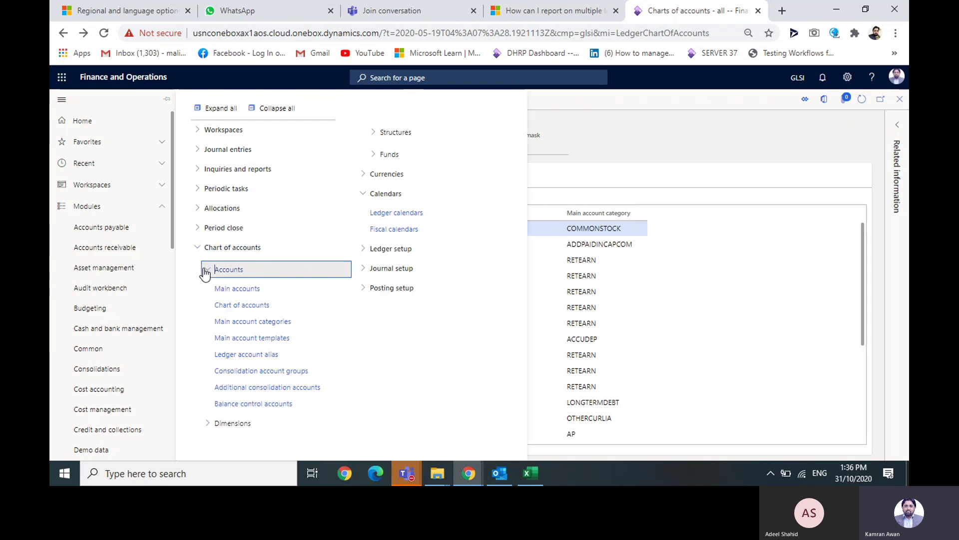
click(733, 134)
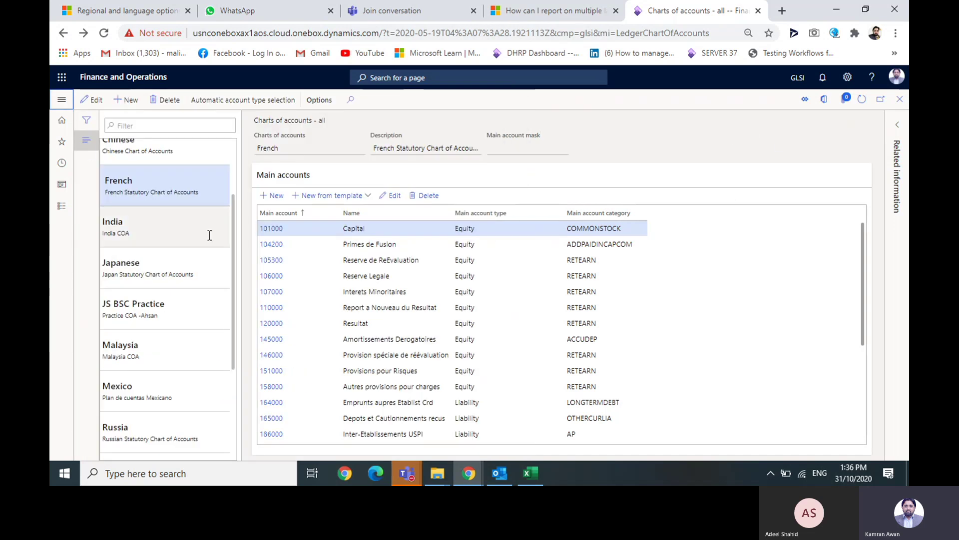
click(62, 98)
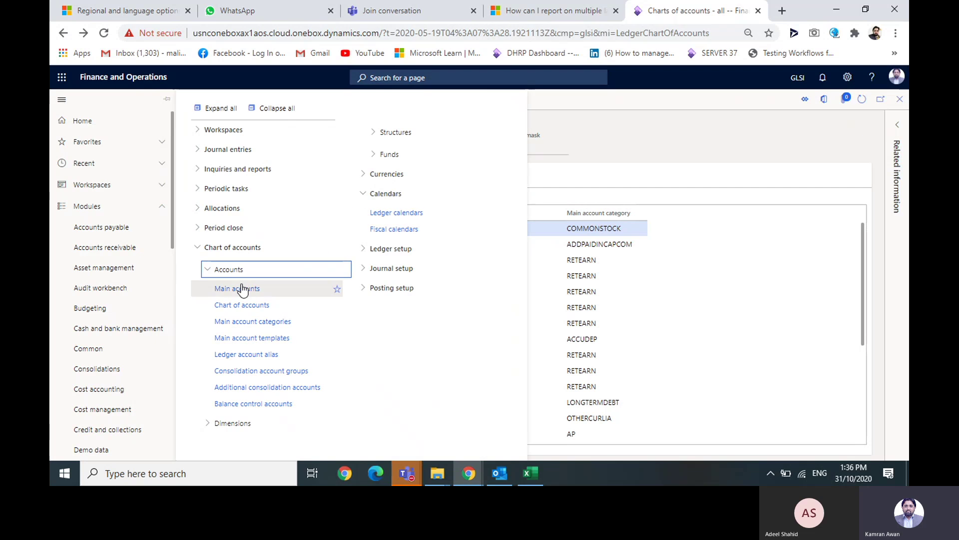
click(242, 289)
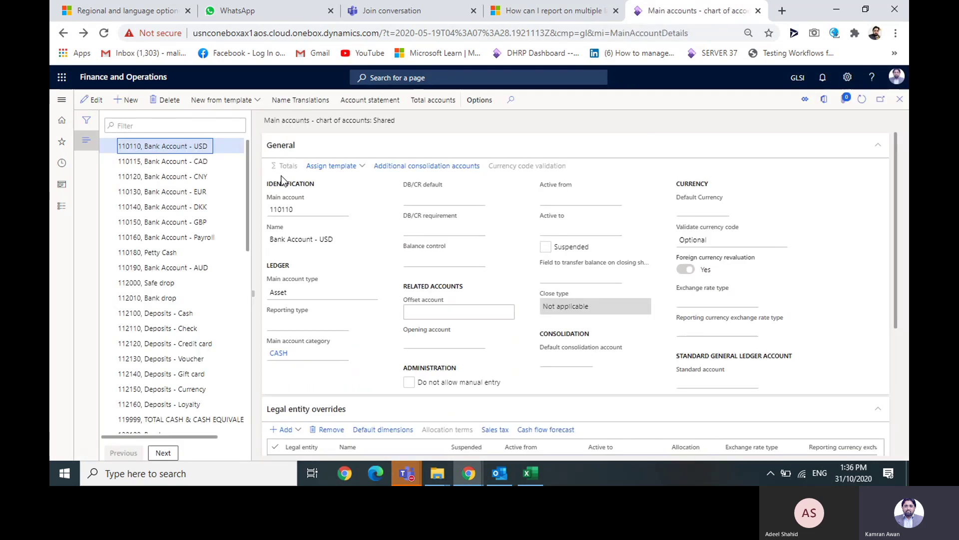
click(826, 103)
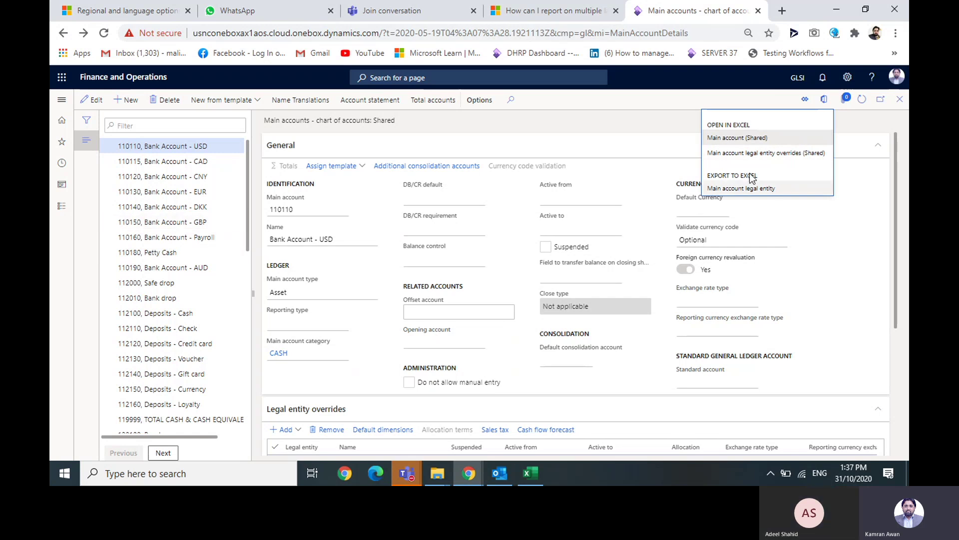
click(766, 155)
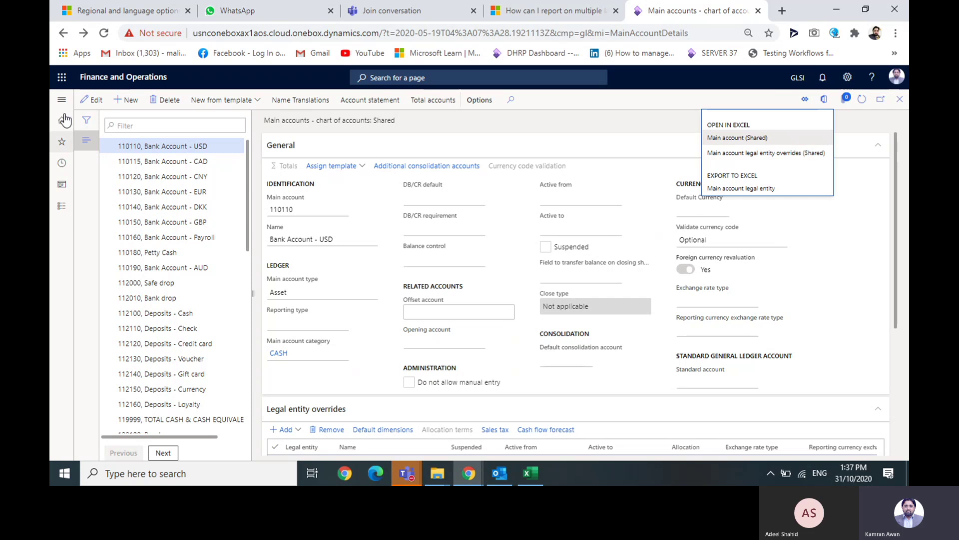
key(Escape)
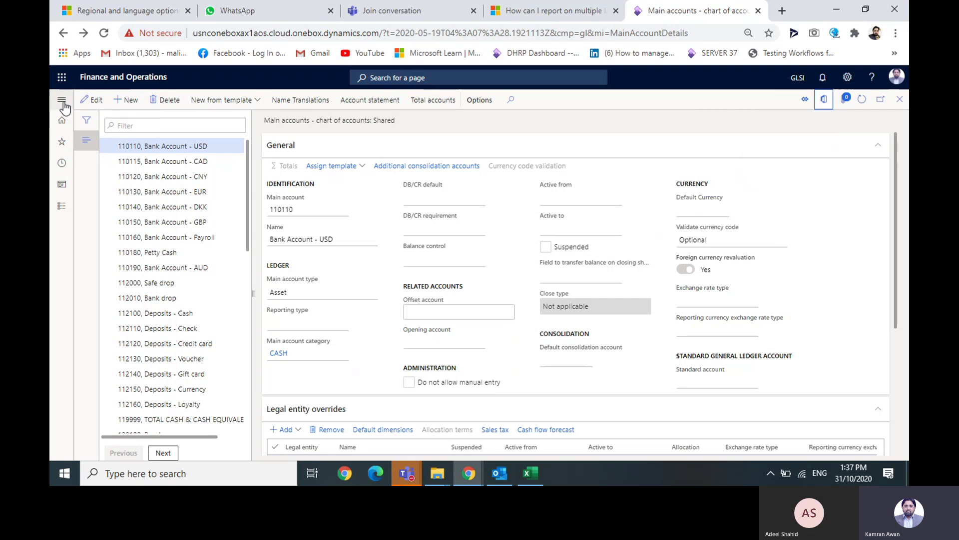
- Open General journals and show all journals, posted and unposted
click(62, 101)
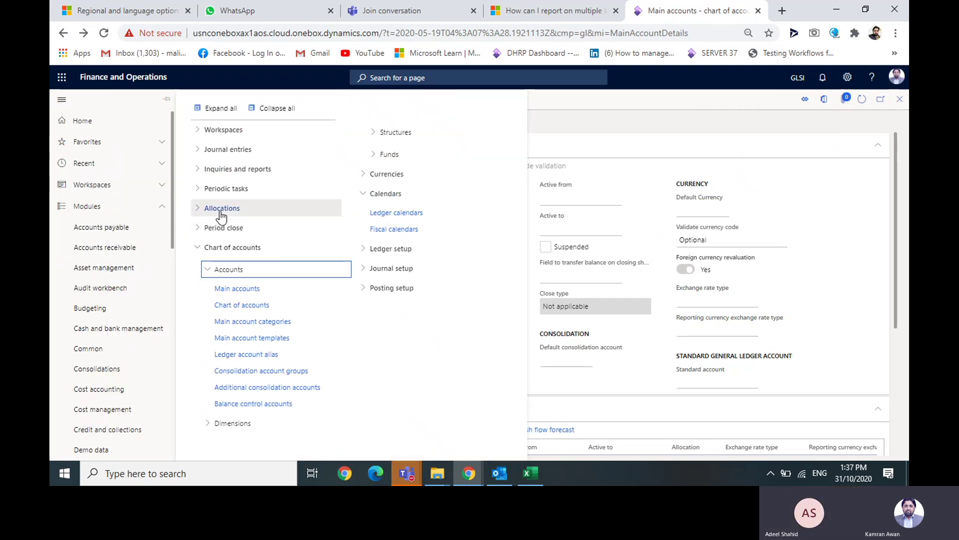
click(200, 150)
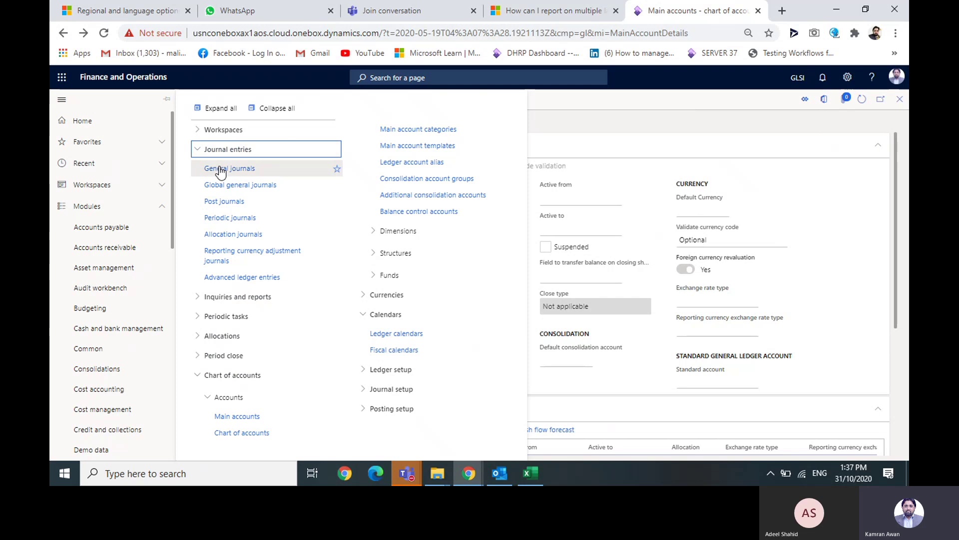
click(221, 170)
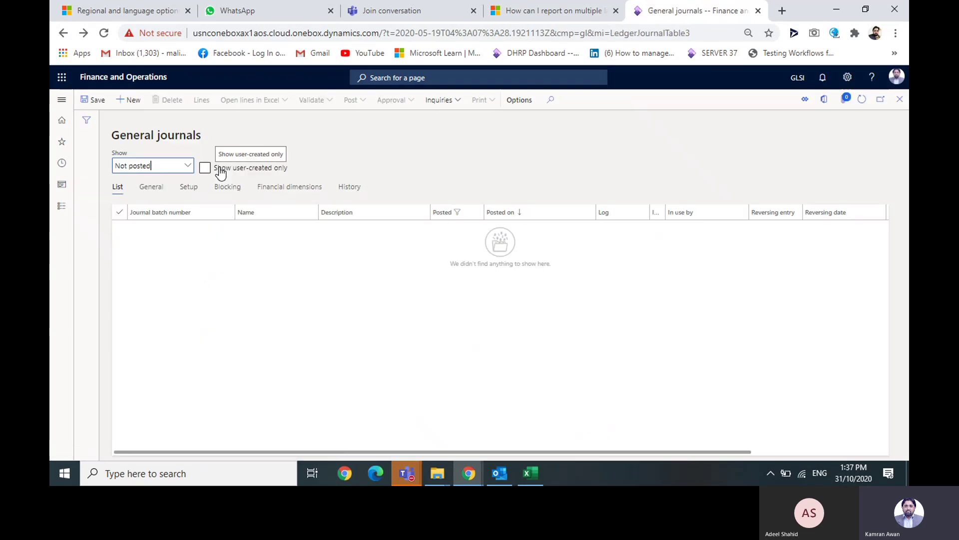
click(188, 165)
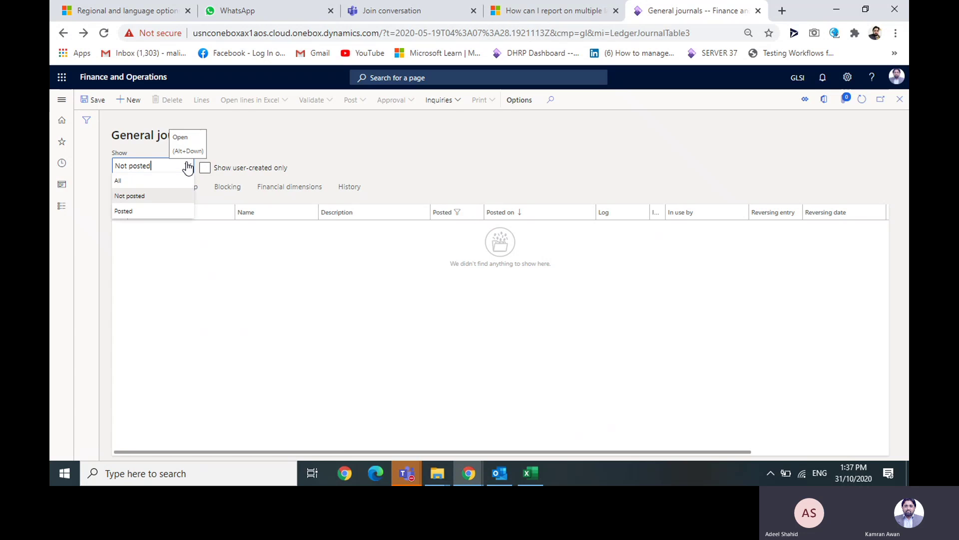
click(159, 180)
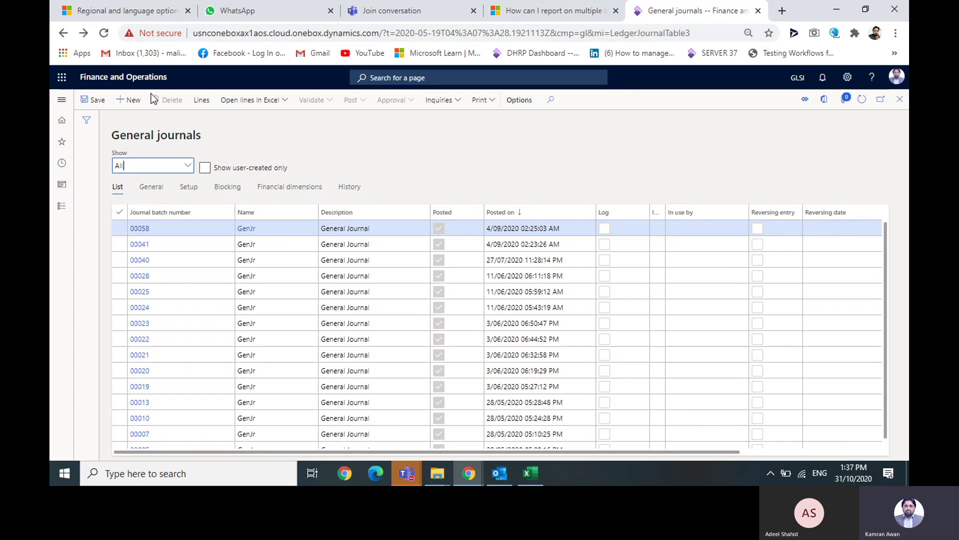
- Create a GenJr journal batch and open batch 00111's voucher lines dated 31/10/2020
click(127, 103)
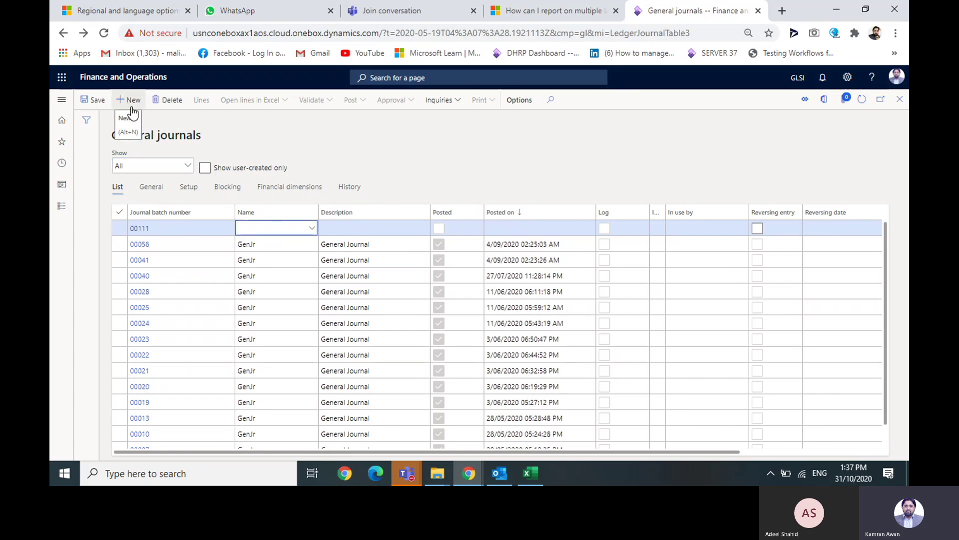
click(313, 228)
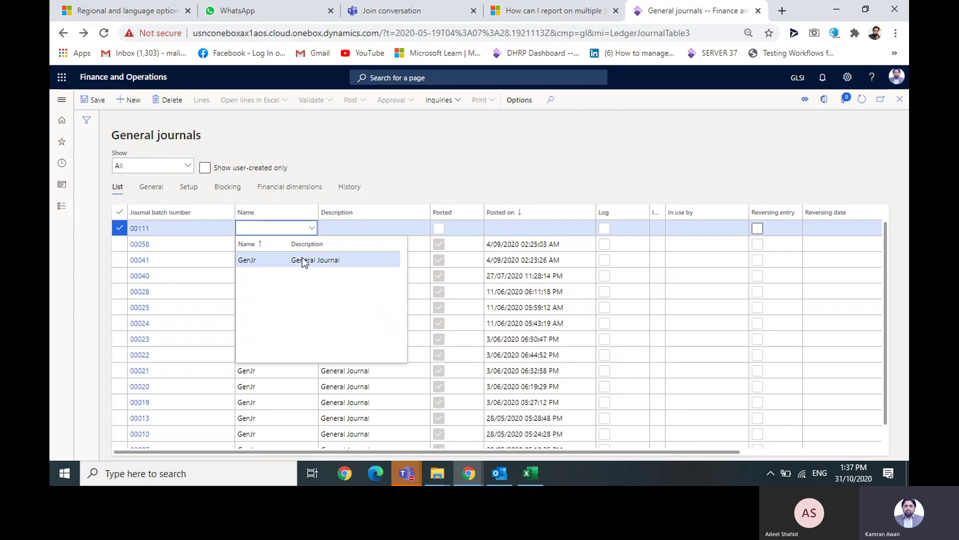
click(302, 260)
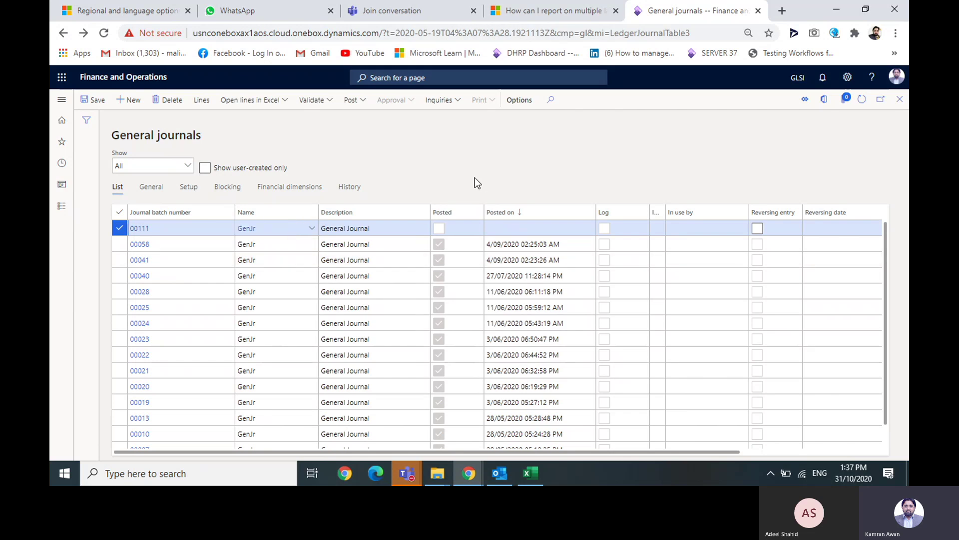
click(499, 227)
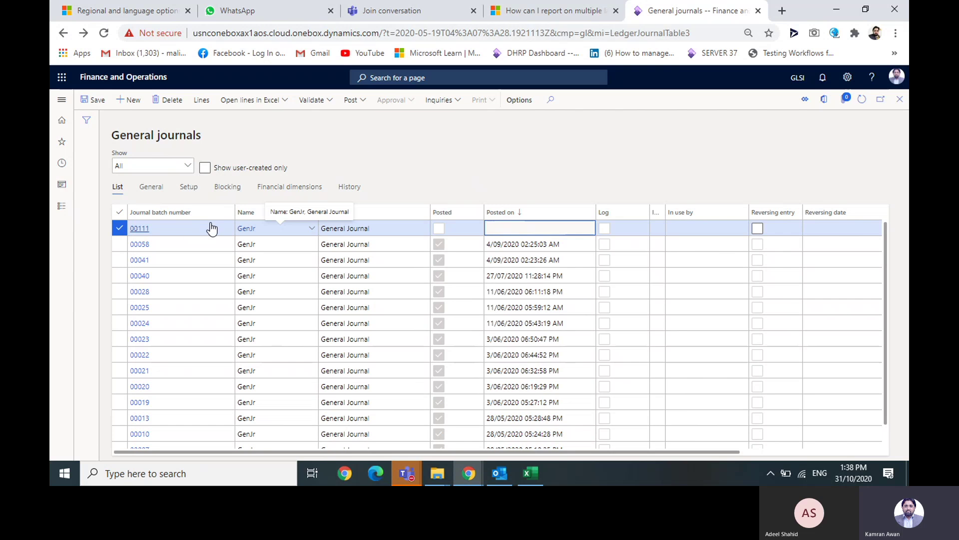
click(148, 231)
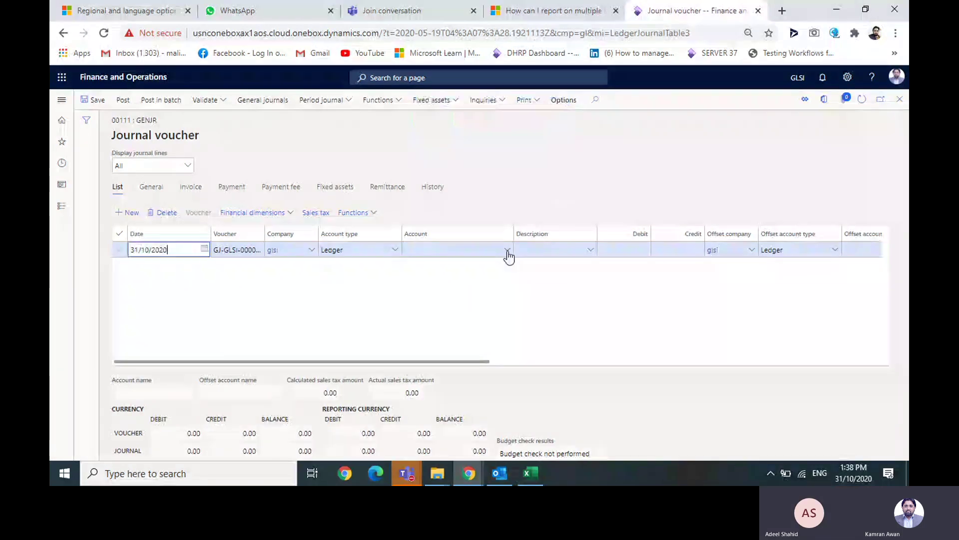
click(507, 252)
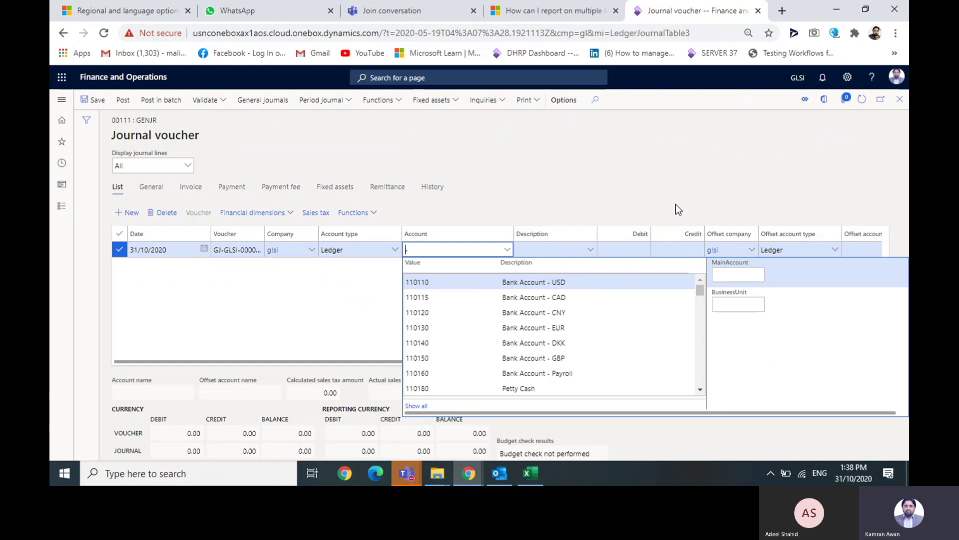
click(569, 297)
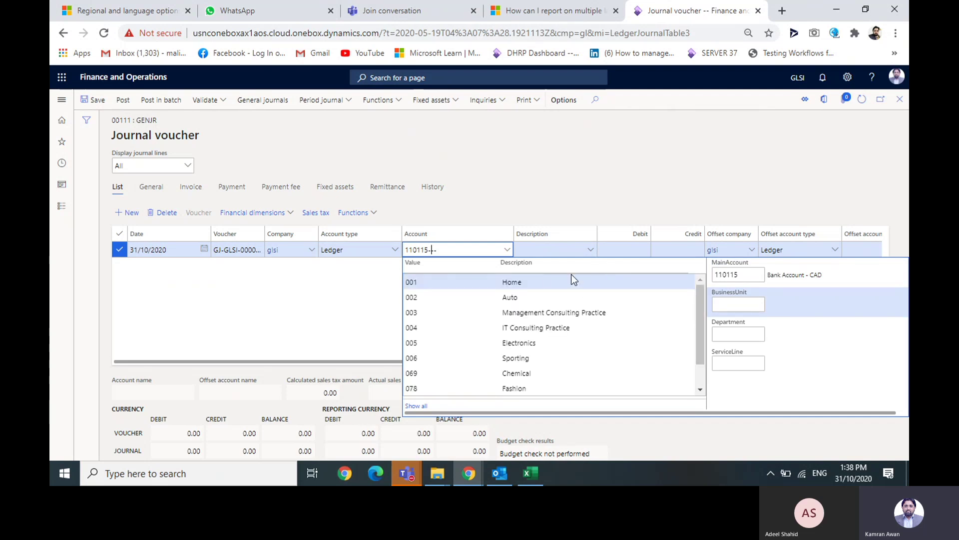
click(546, 282)
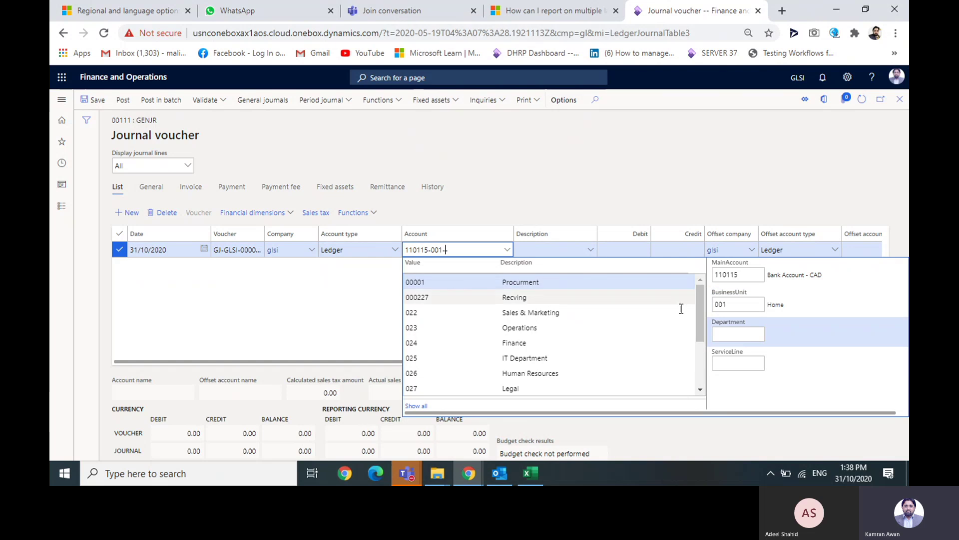
click(551, 283)
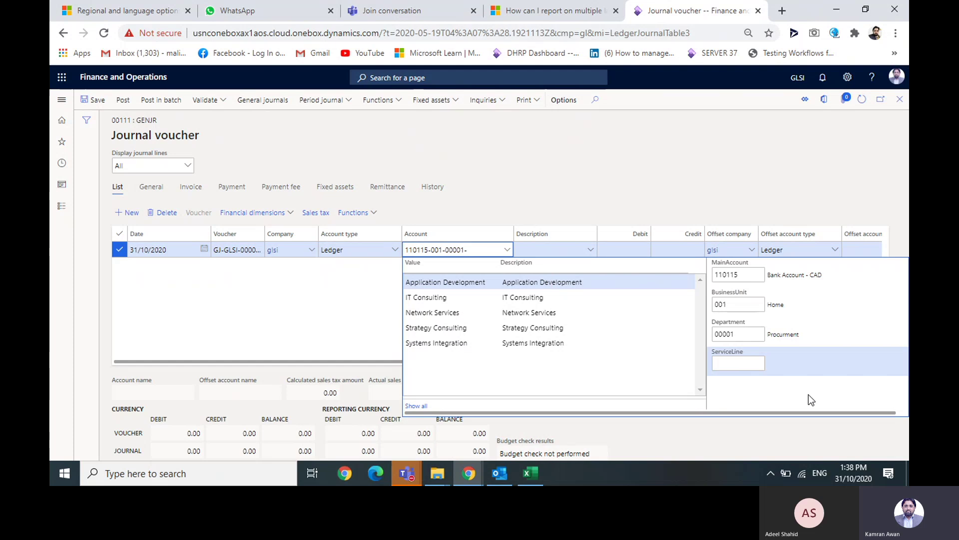
click(601, 288)
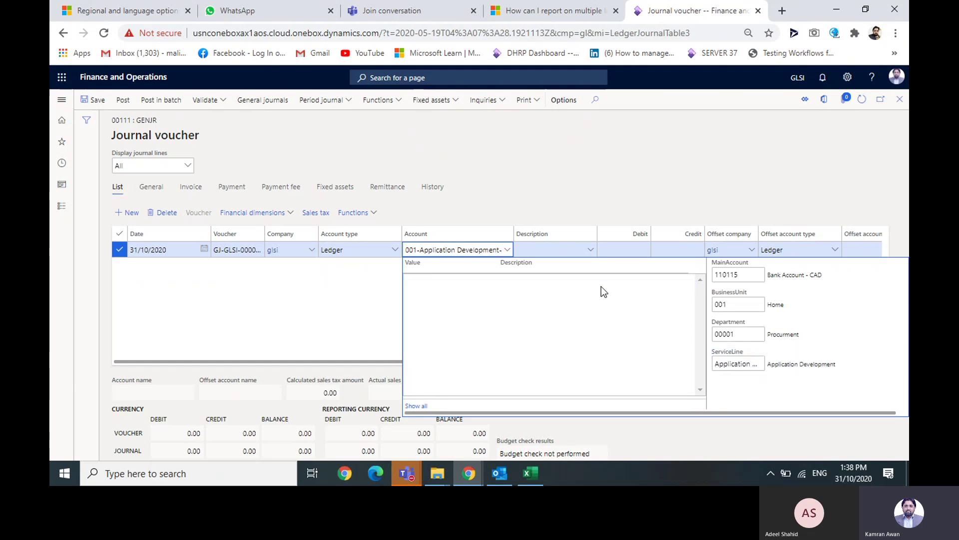
click(676, 170)
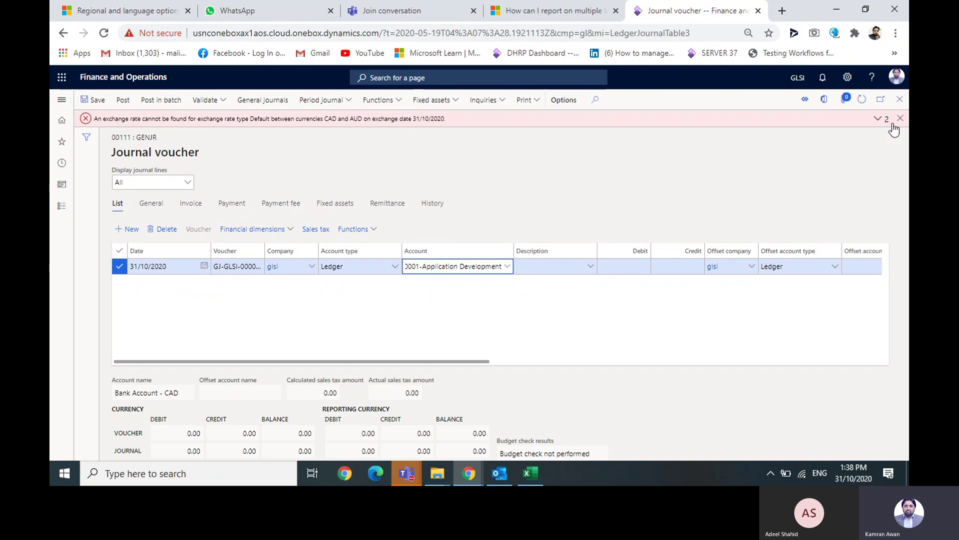
click(900, 119)
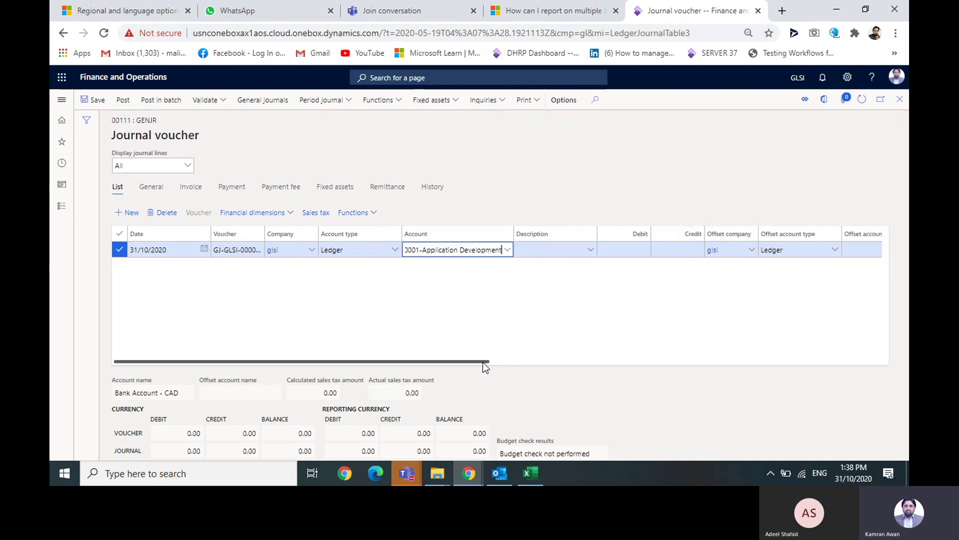
drag(483, 363, 476, 339)
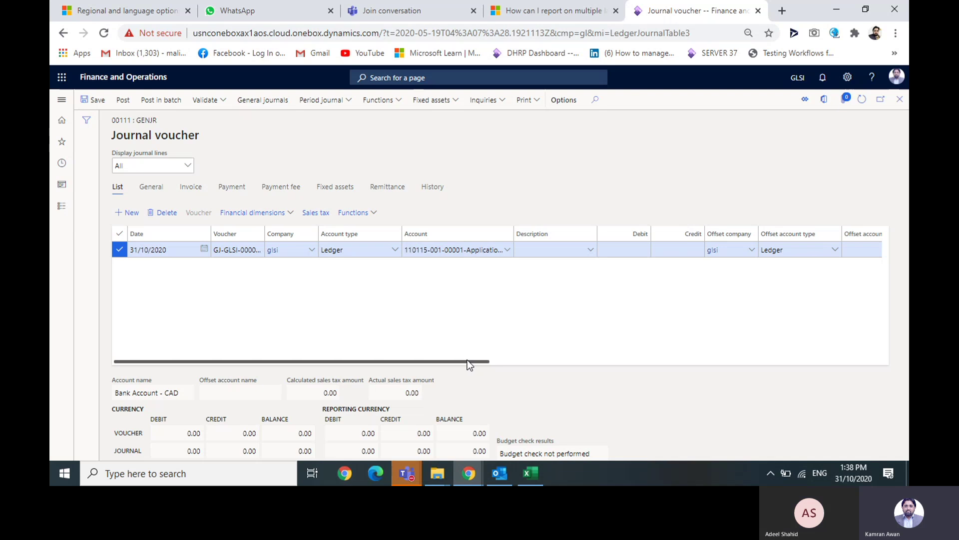
scroll(467, 360, right, 3)
click(462, 249)
text(200)
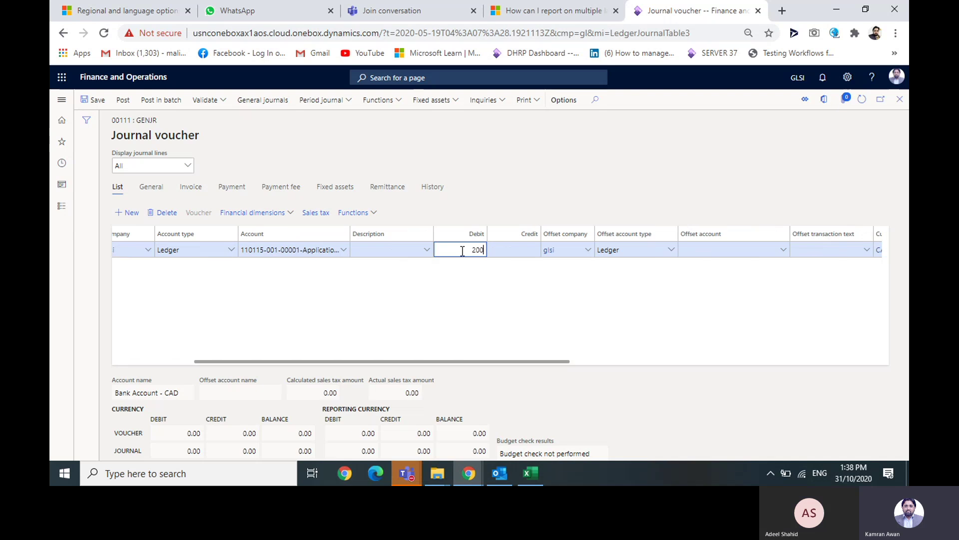
click(784, 251)
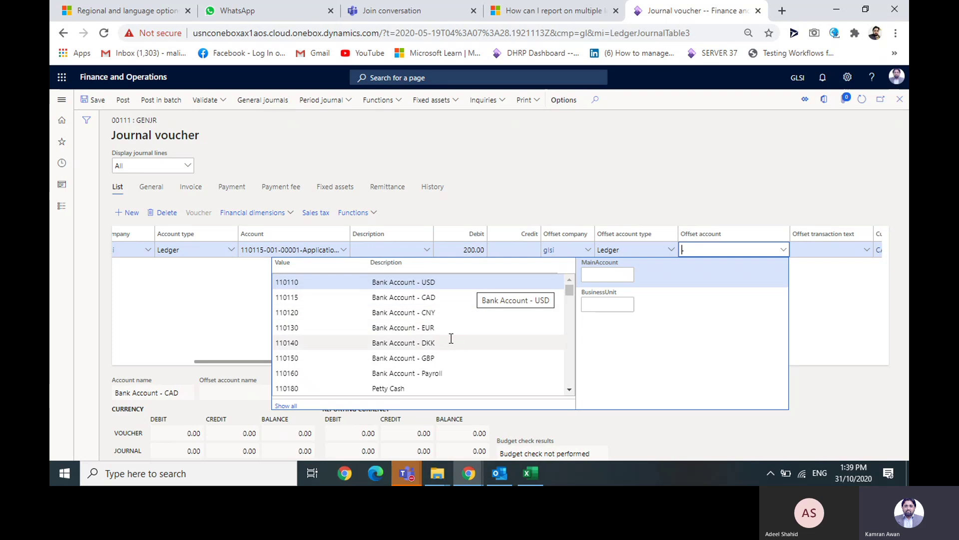
text(110140-001-00001-Application)
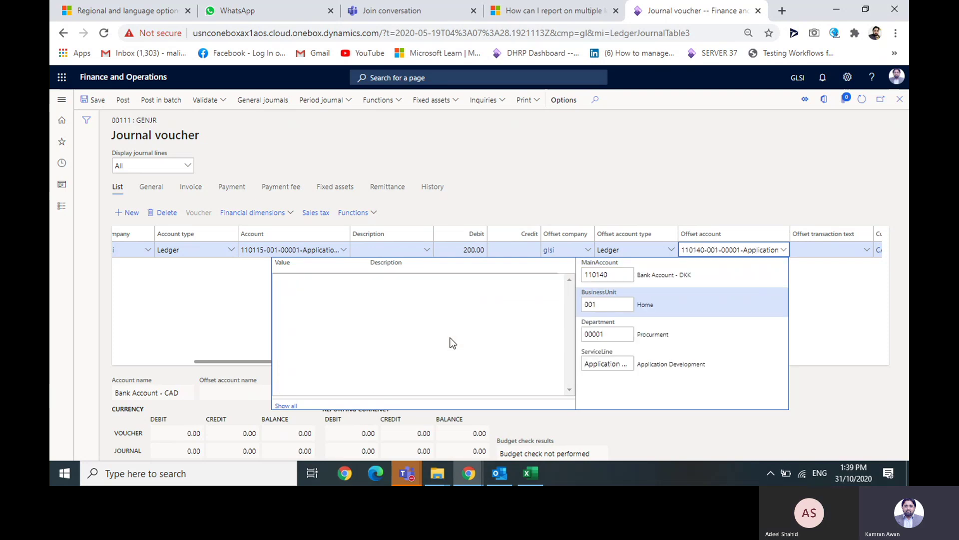
click(639, 169)
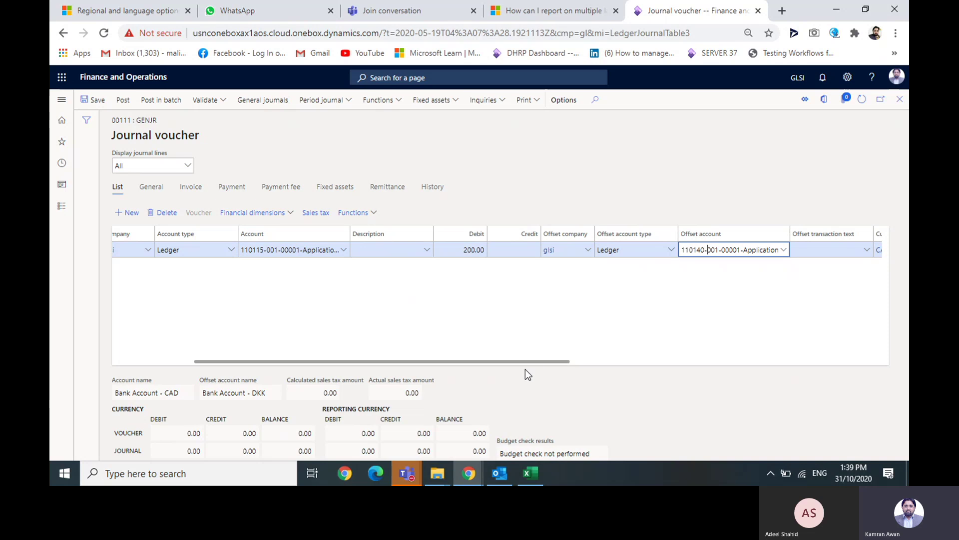
- Review the 200.00 debit and the 110140 Bank Account - DKK offset, leaving them unchanged
drag(526, 370, 547, 362)
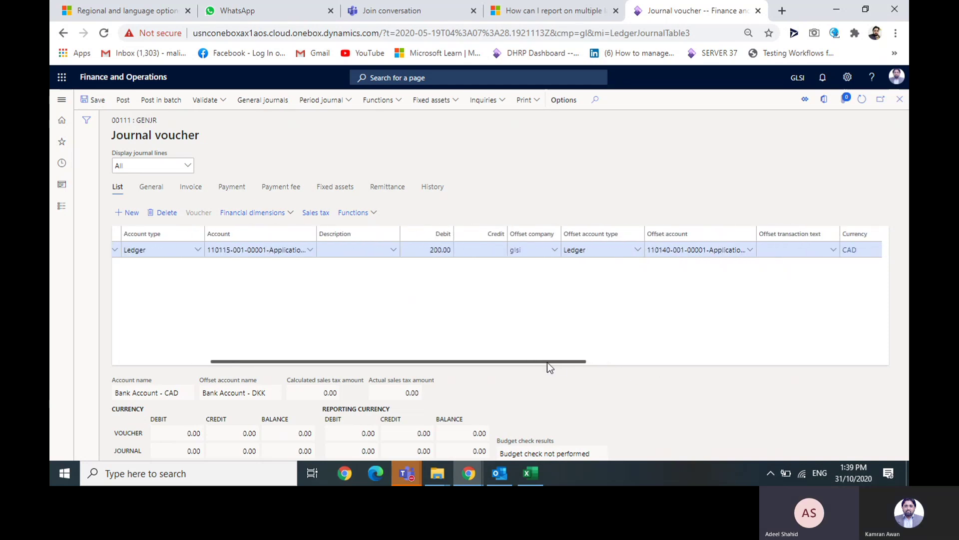
click(427, 250)
drag(427, 250, 450, 251)
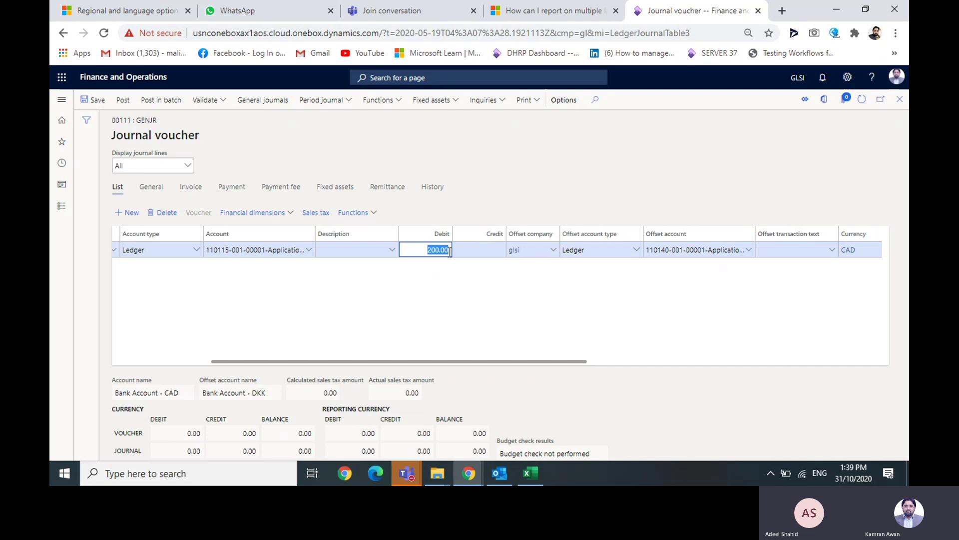
click(708, 249)
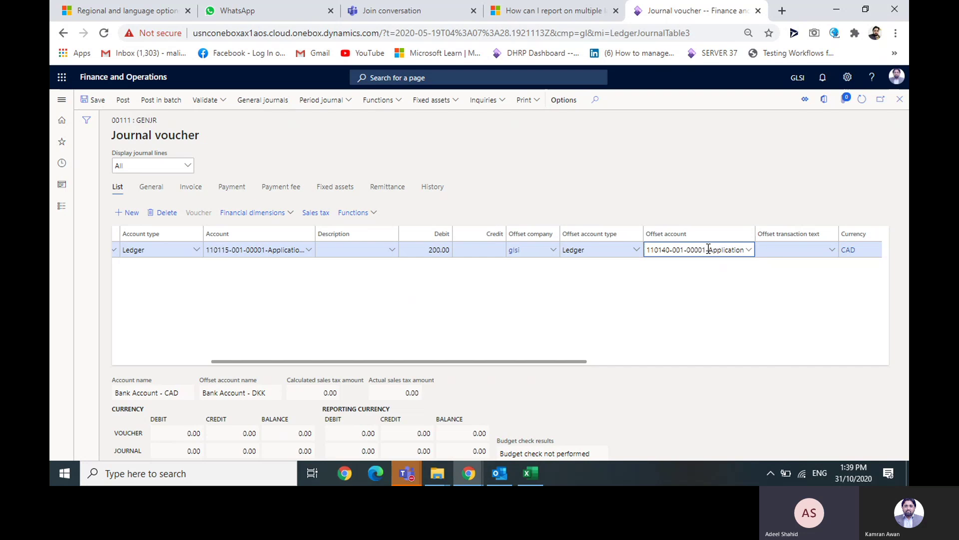
drag(555, 360, 437, 368)
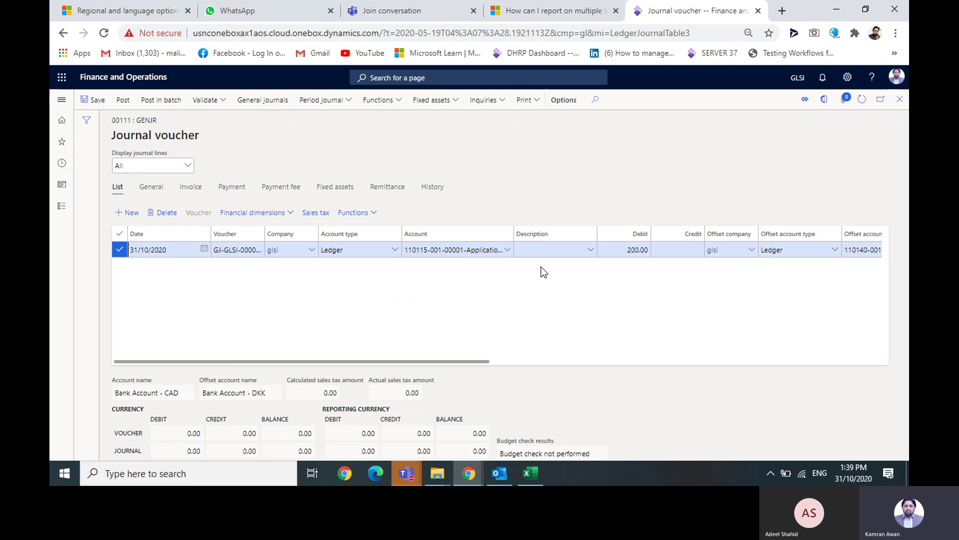
drag(397, 361, 584, 356)
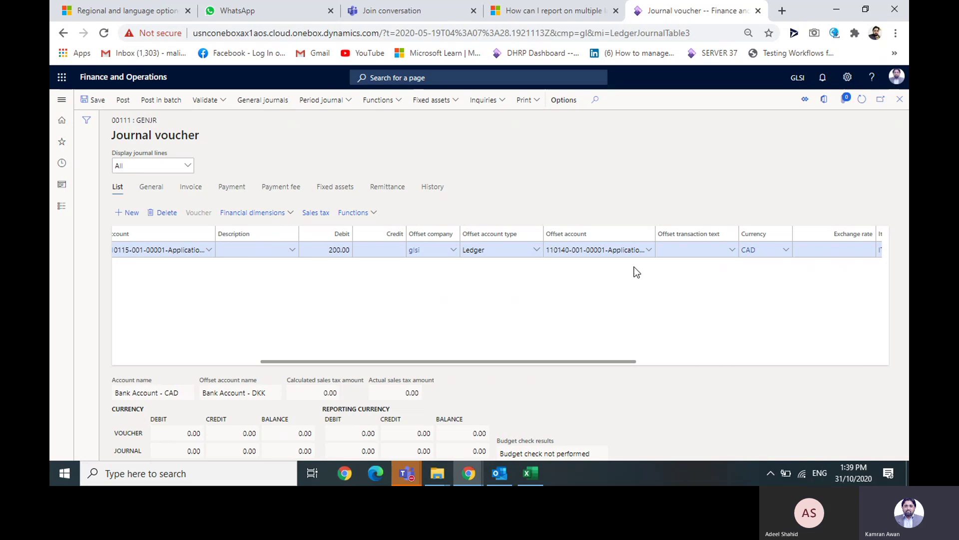
click(624, 246)
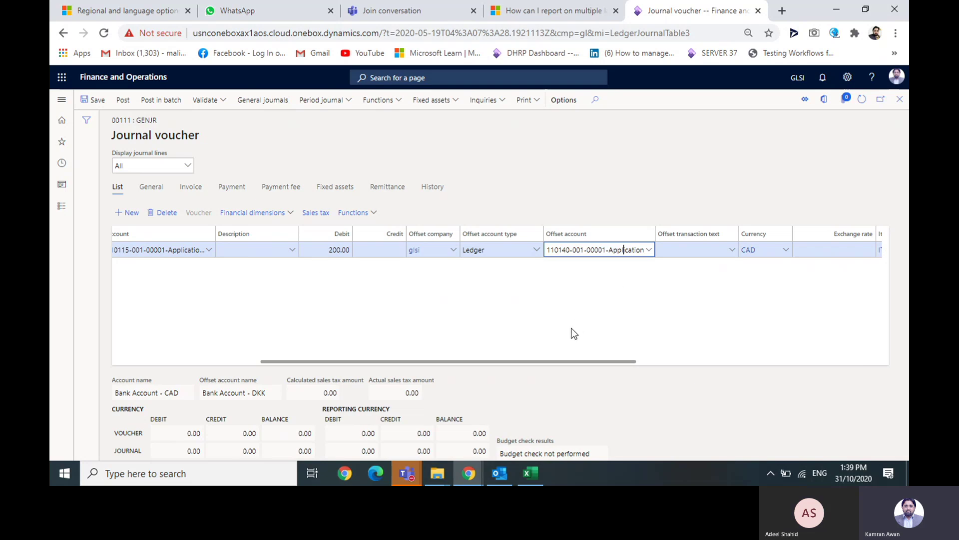
drag(541, 358, 458, 356)
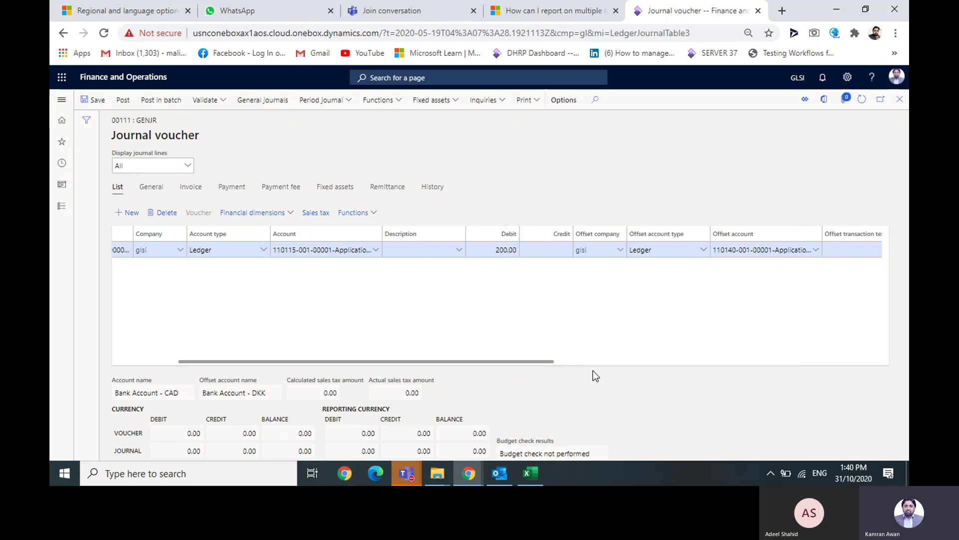
drag(478, 364, 494, 367)
drag(510, 362, 520, 363)
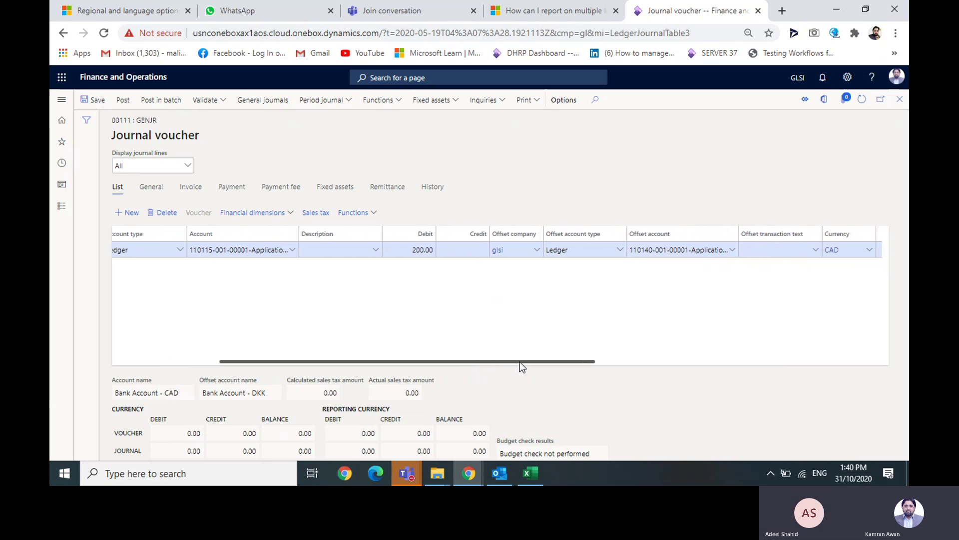
click(638, 250)
double_click(639, 250)
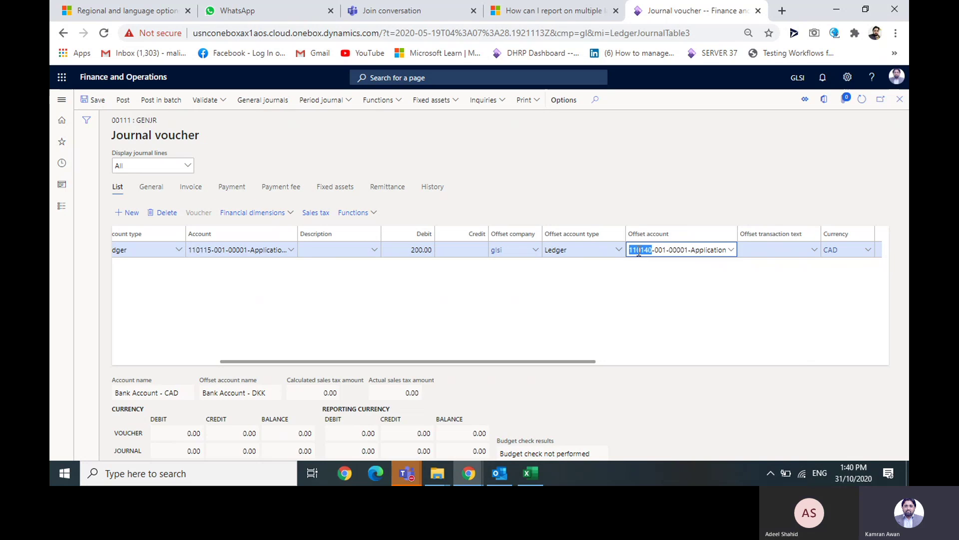
click(616, 199)
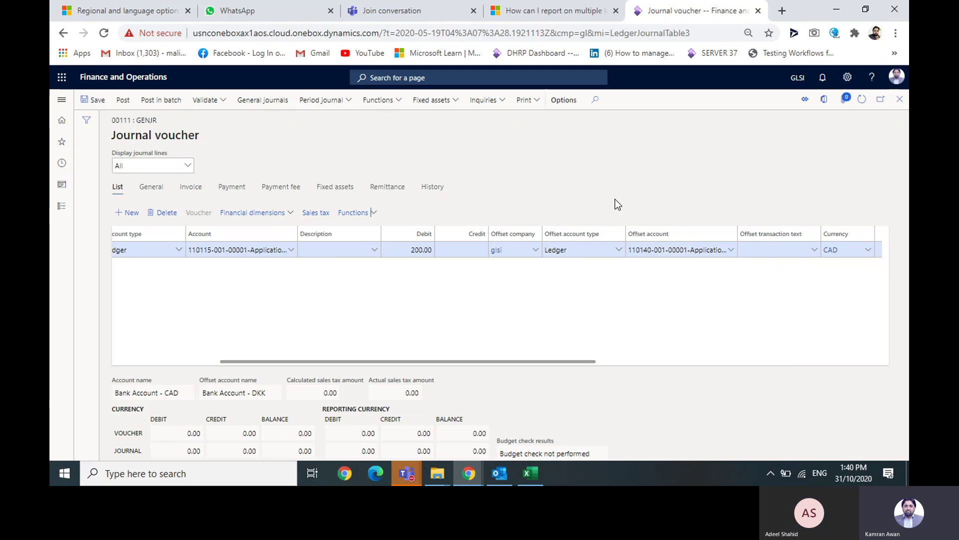
- Dismiss the exchange-rate error, close the voucher, and duplicate the General journals browser tab
click(57, 102)
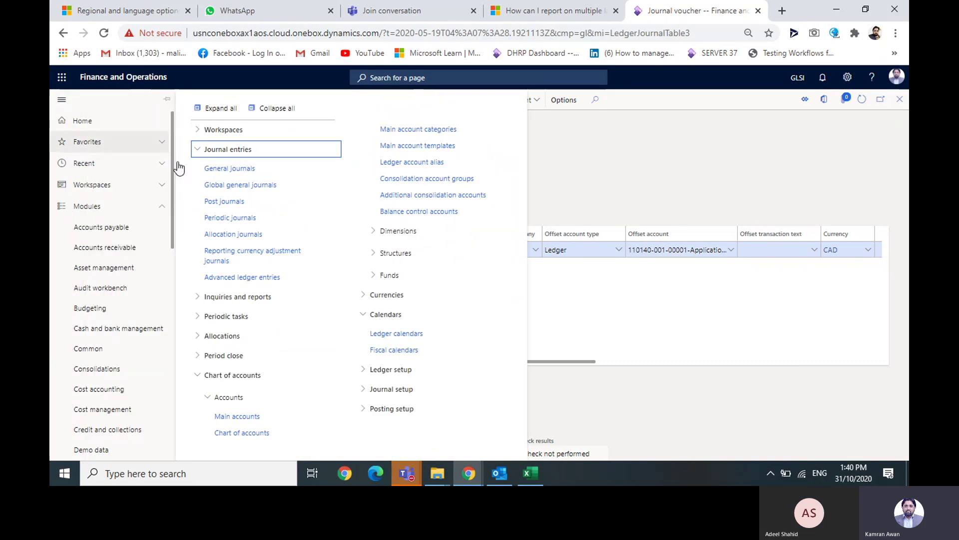
click(222, 168)
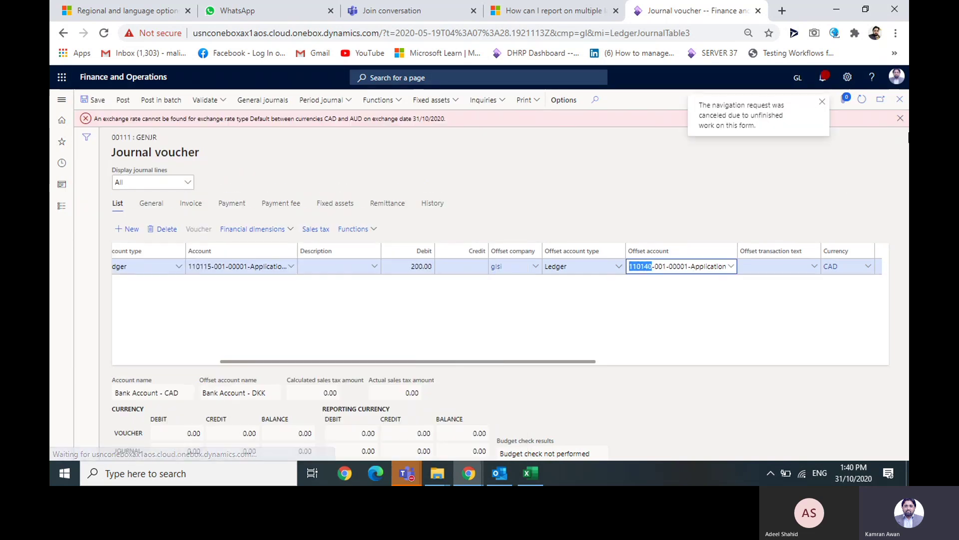
click(901, 119)
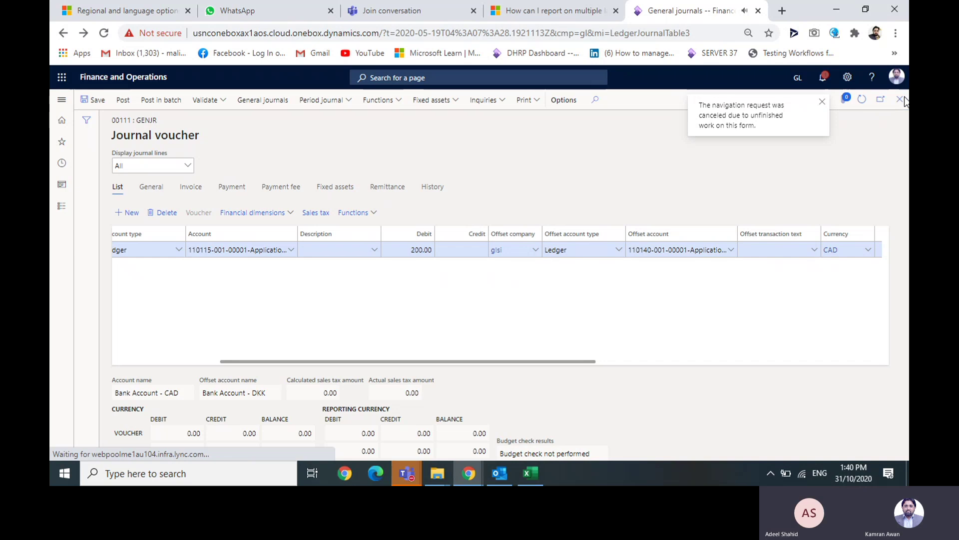
click(900, 99)
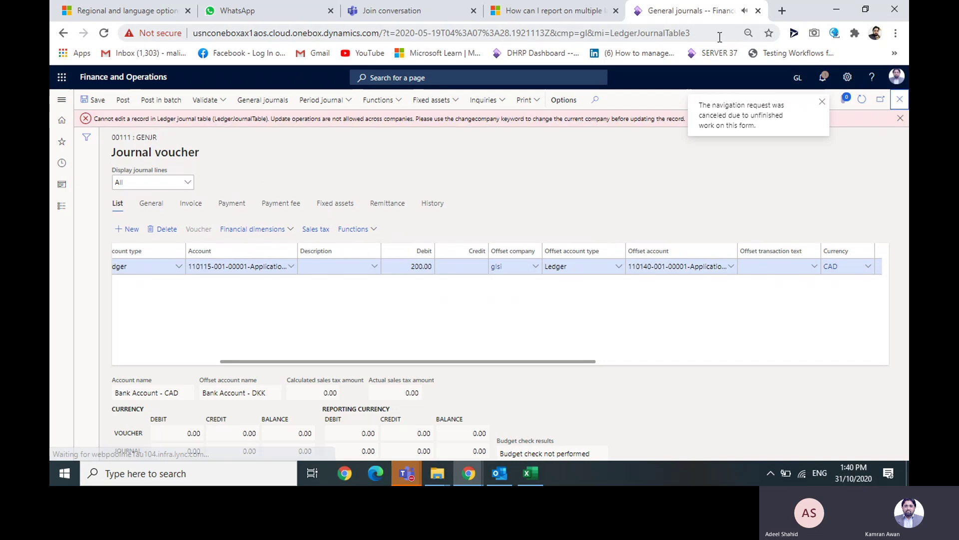
right_click(673, 9)
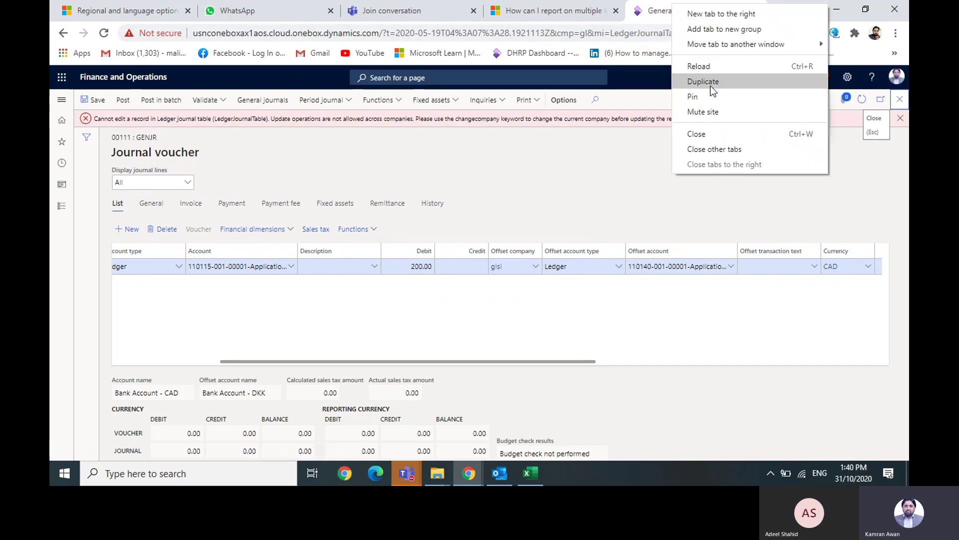
click(711, 85)
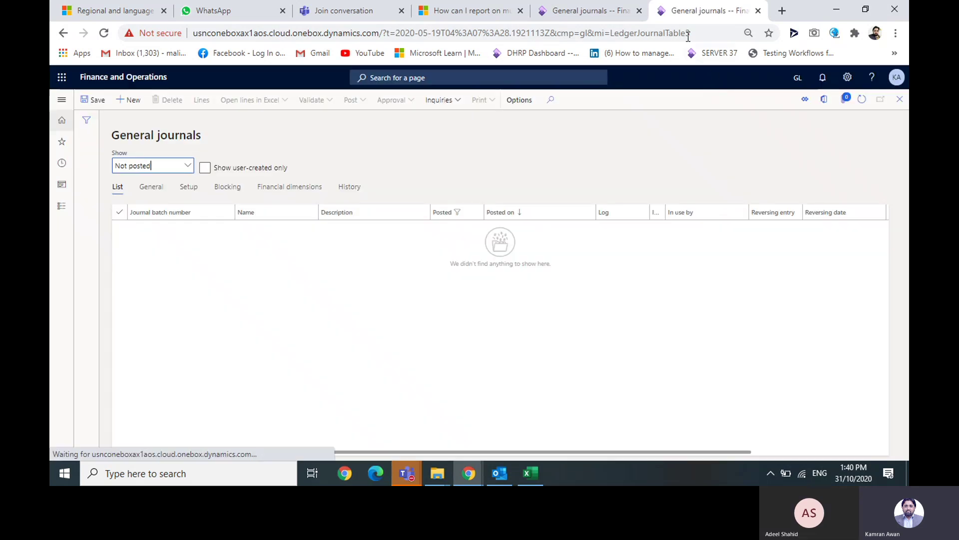
- Go to General ledger > Chart of accounts > Main account categories from the navigation pane
click(64, 101)
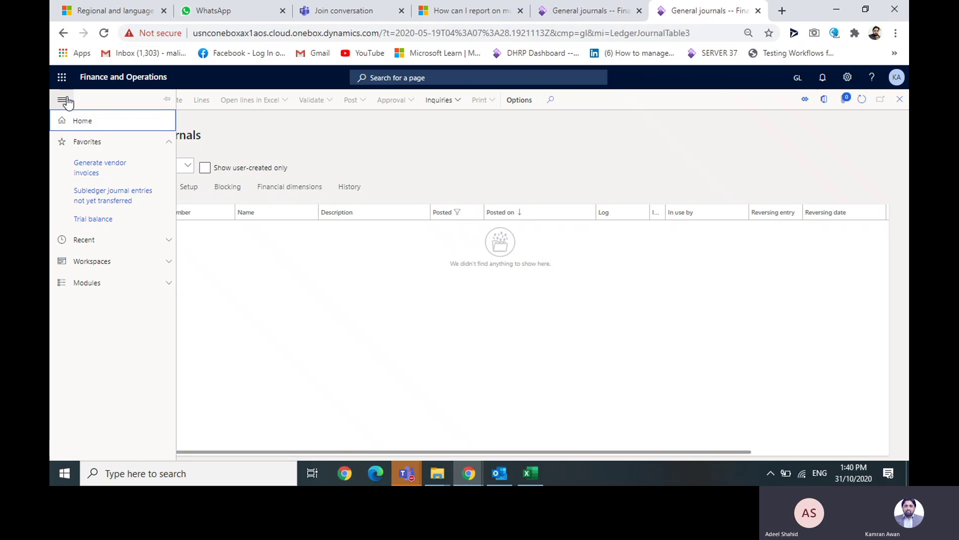
click(99, 283)
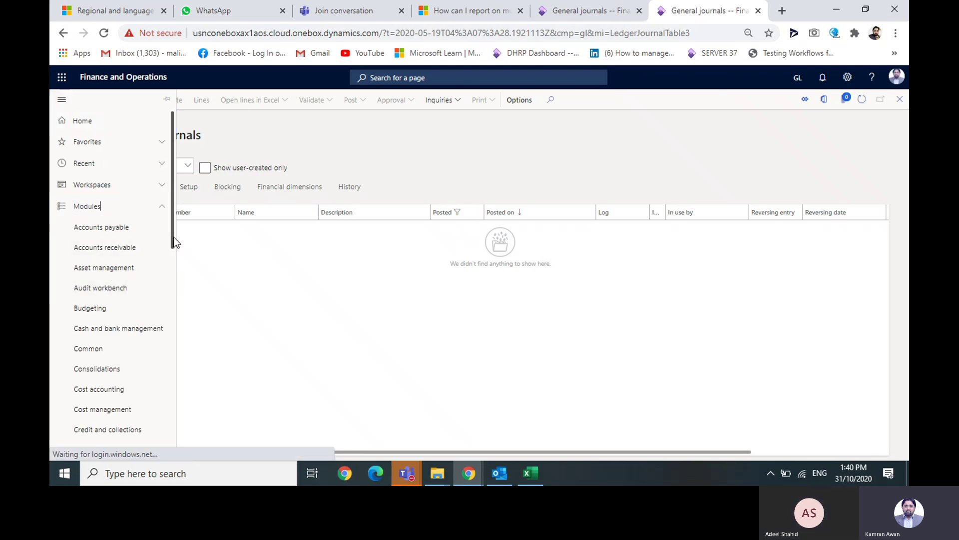
drag(175, 238, 174, 323)
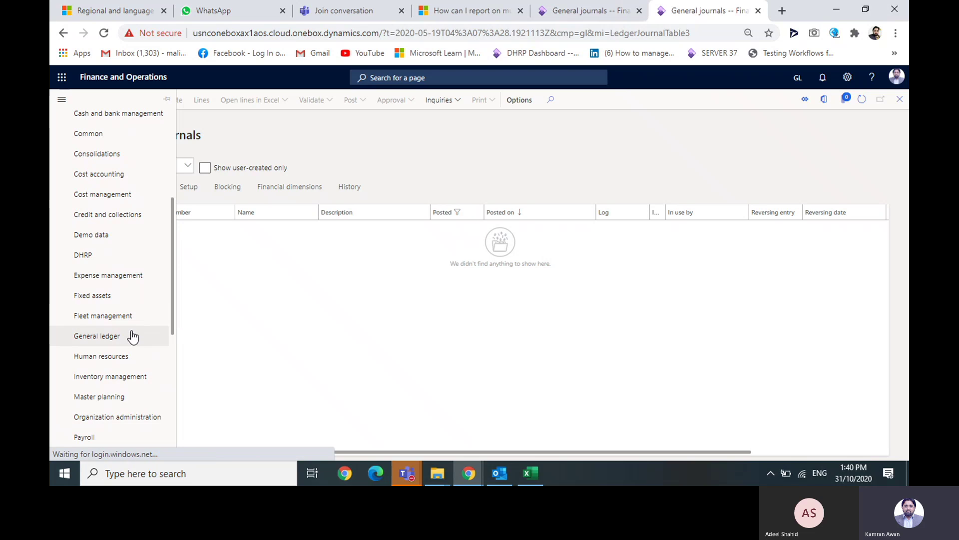
click(94, 344)
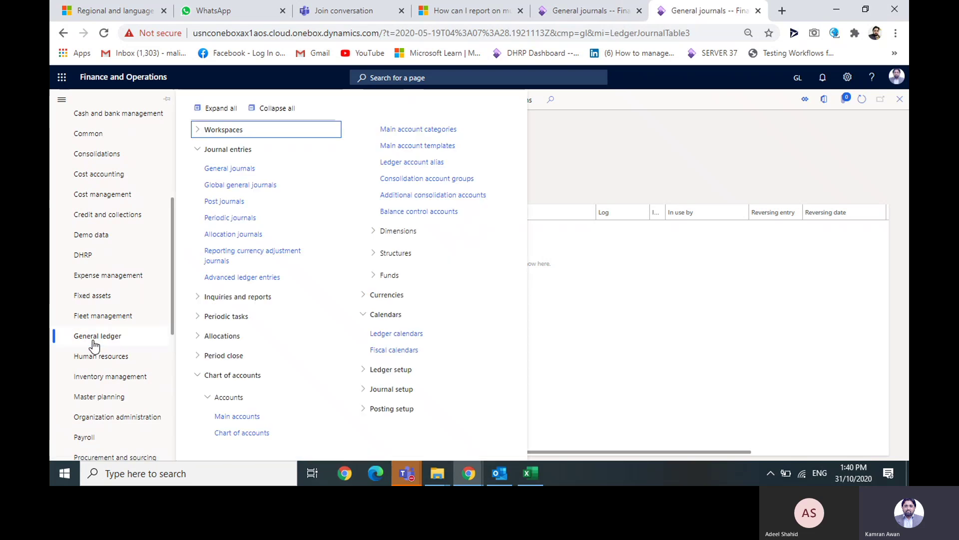
click(201, 151)
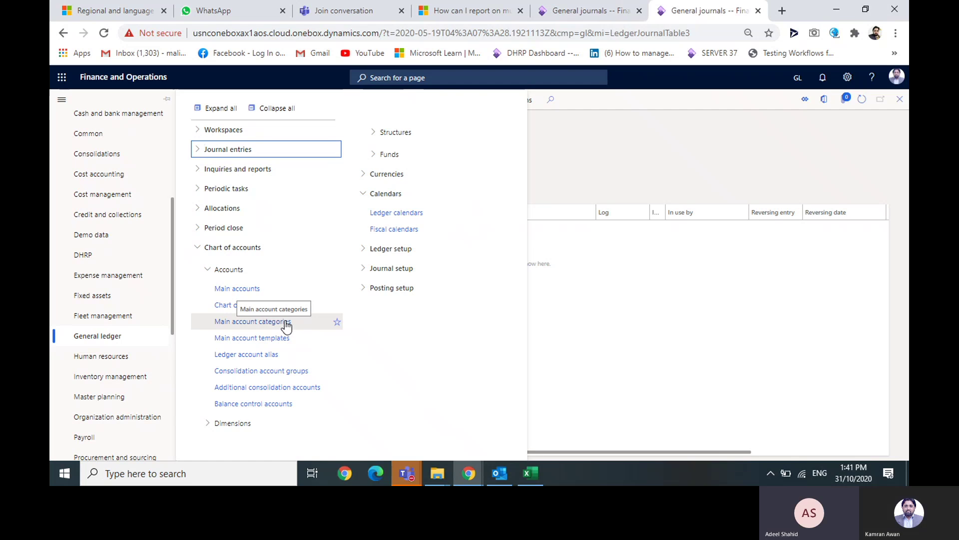
click(286, 322)
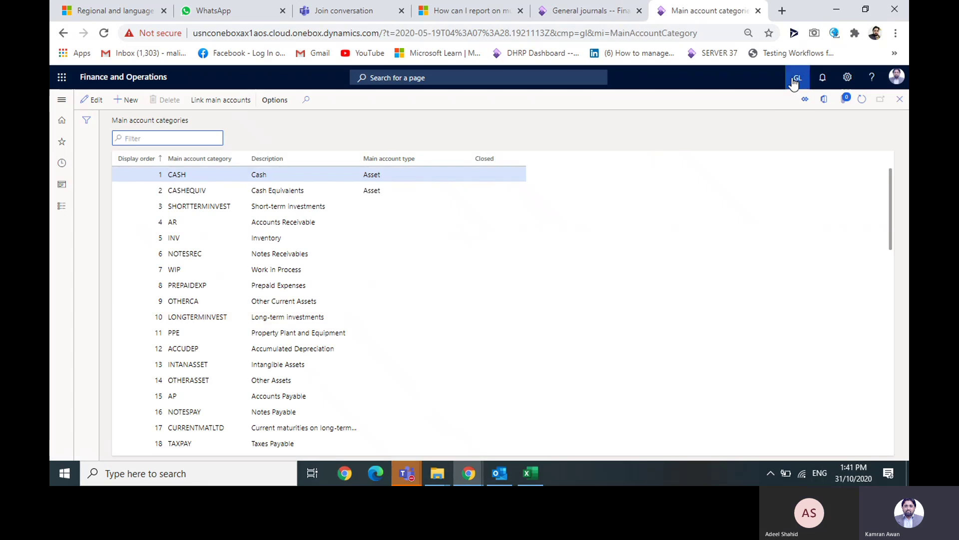
- Switch the working company to GLSI
click(798, 77)
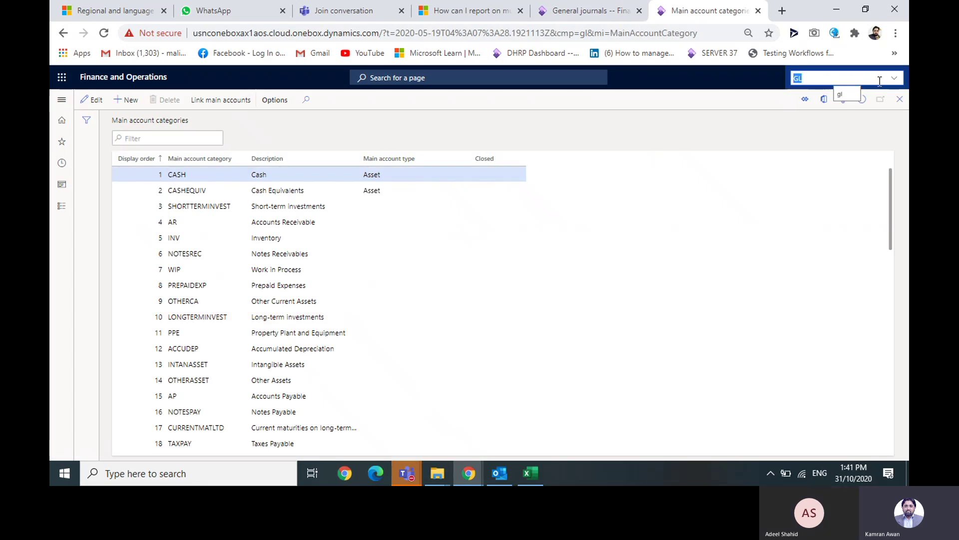
click(897, 80)
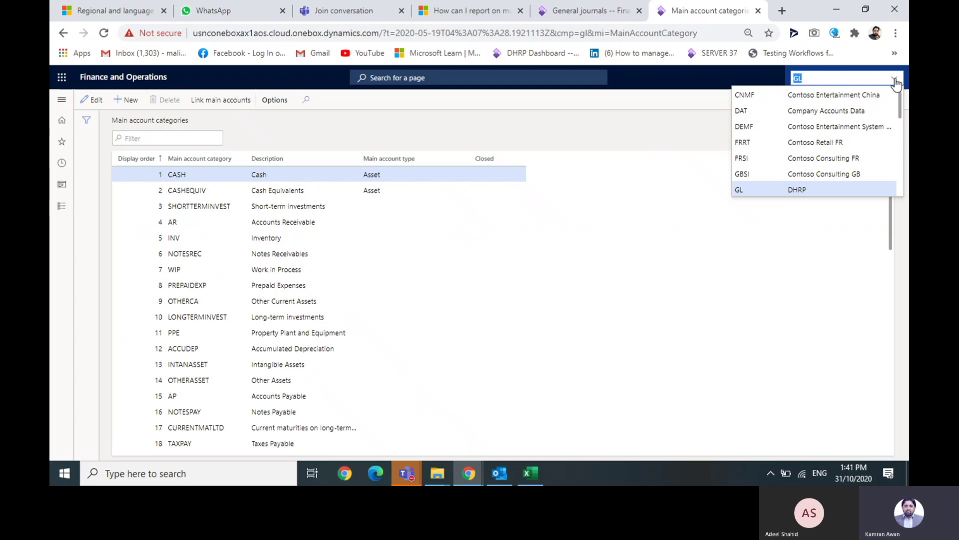
drag(898, 108, 901, 135)
click(861, 155)
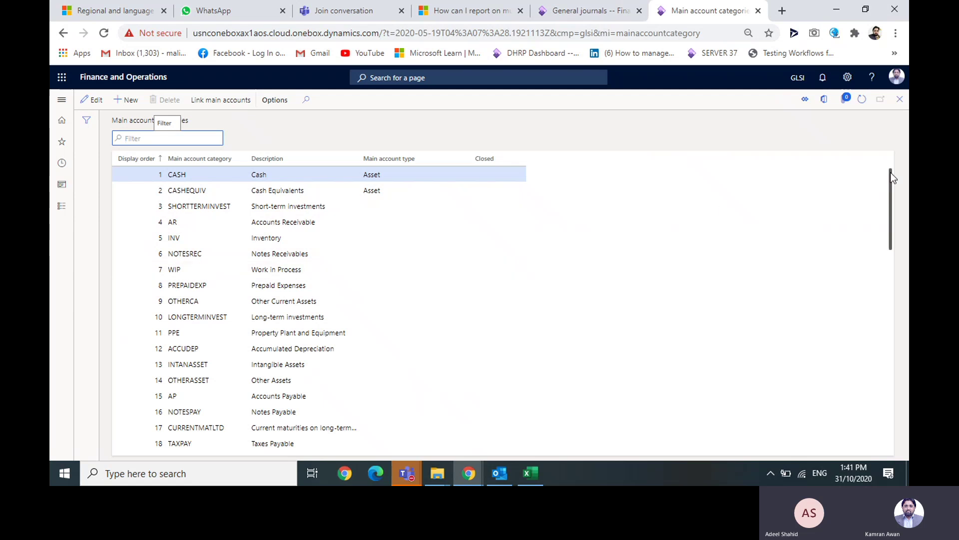
- Scroll through the Main account categories past display order 1000, then back to the top
scroll(892, 179, down, 1)
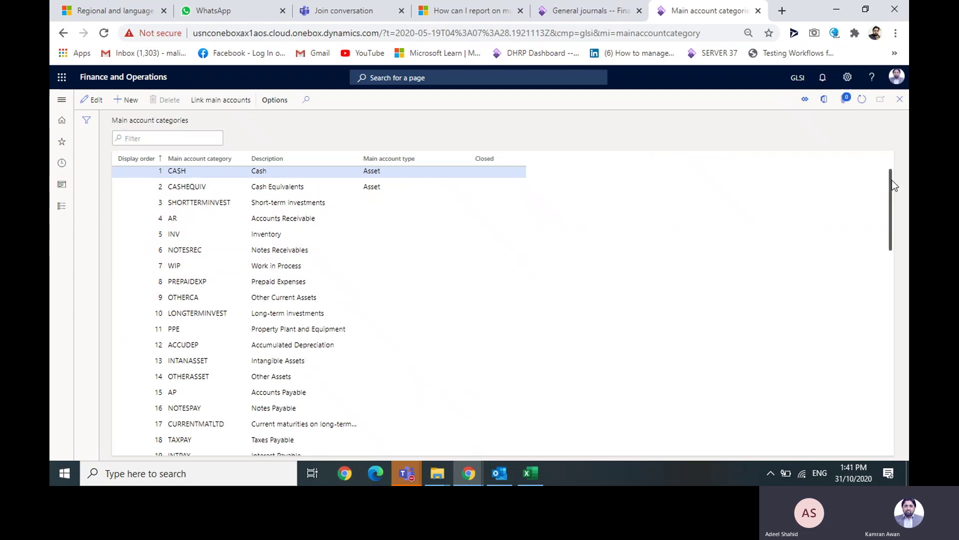
drag(894, 169, 898, 333)
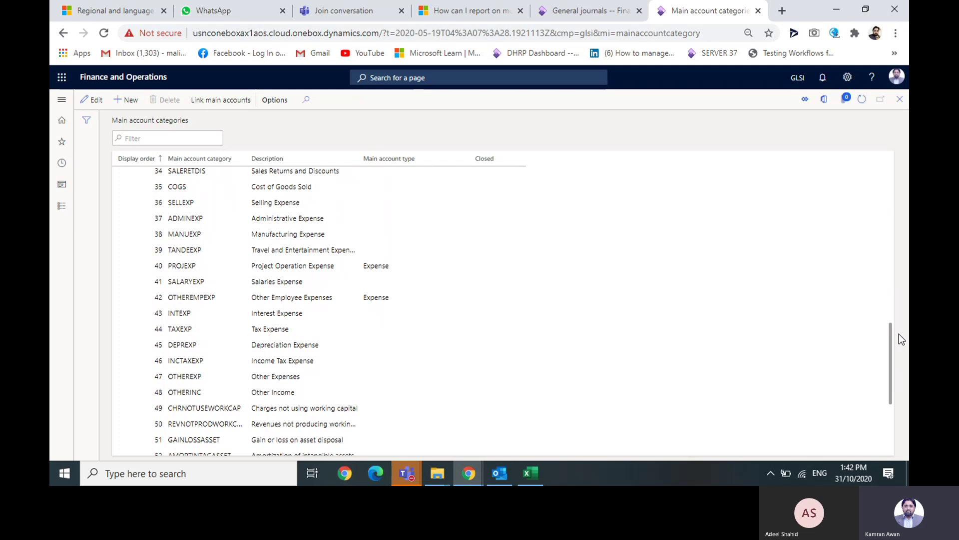
scroll(894, 340, down, 5)
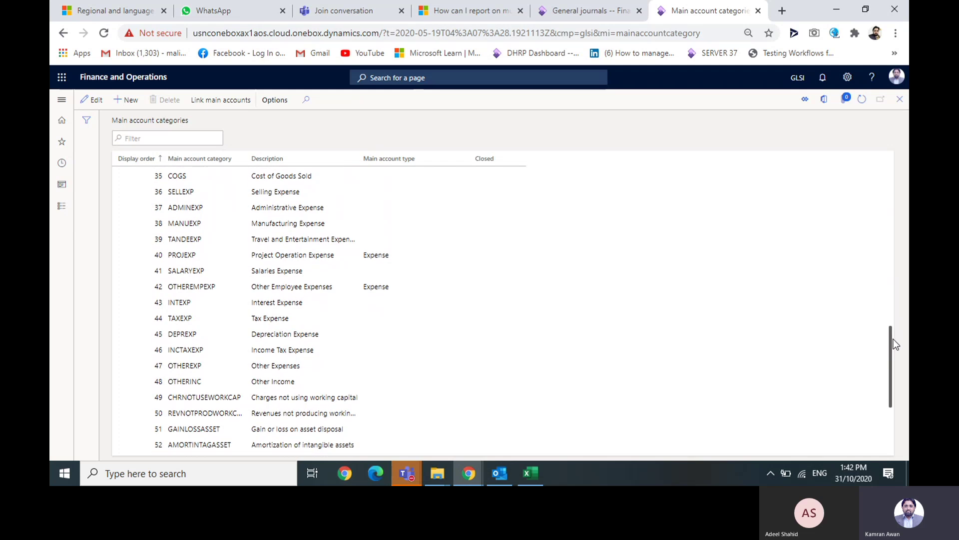
scroll(890, 391, down, 2)
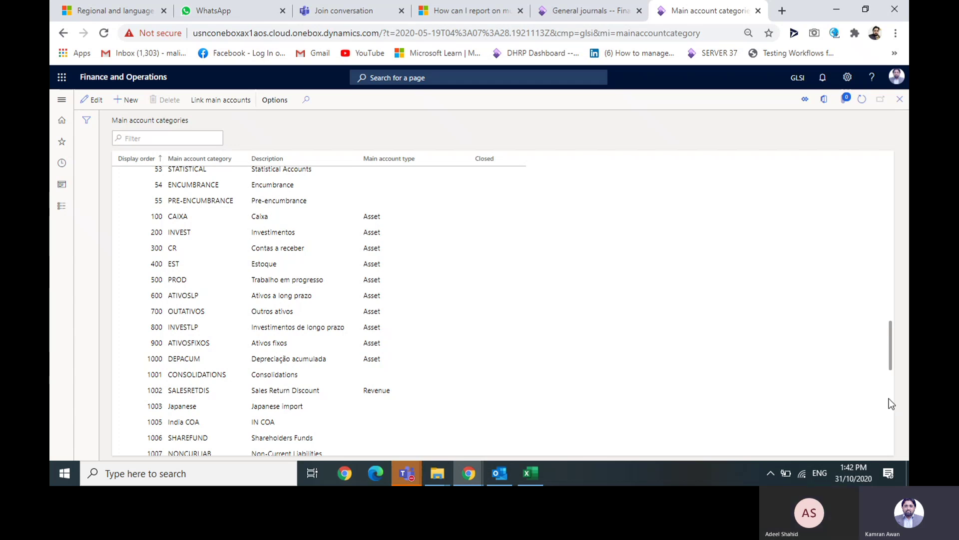
drag(892, 355, 898, 258)
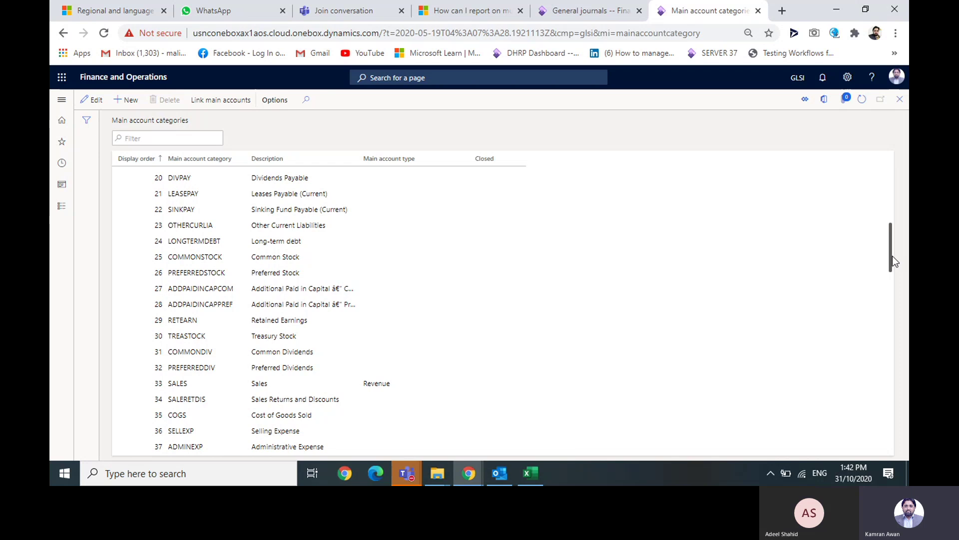
drag(893, 256, 892, 191)
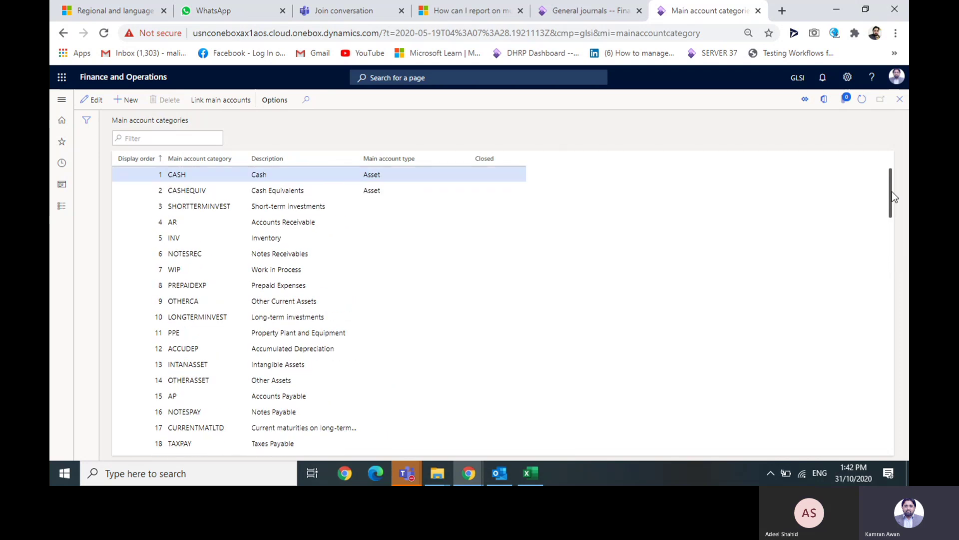
- Open the General ledger Main accounts page
click(62, 100)
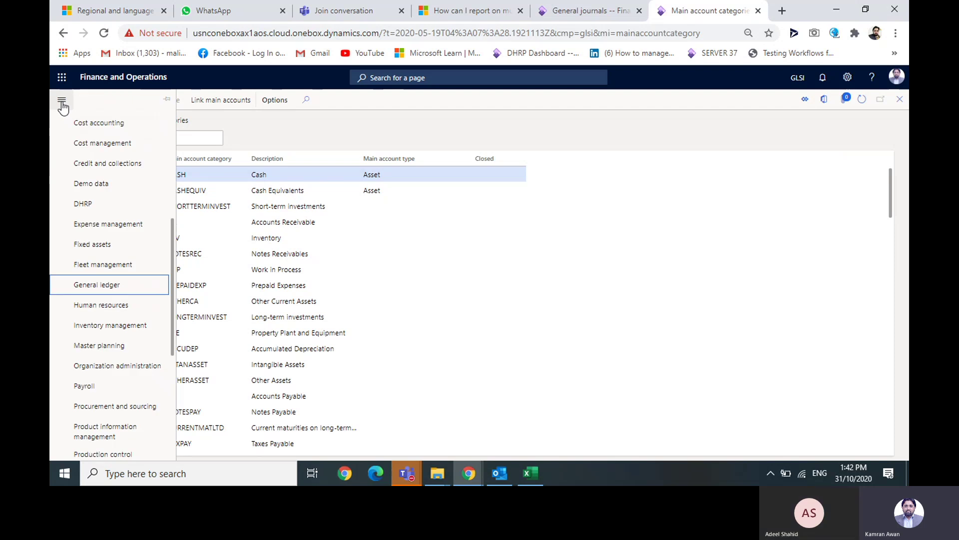
click(103, 289)
click(247, 290)
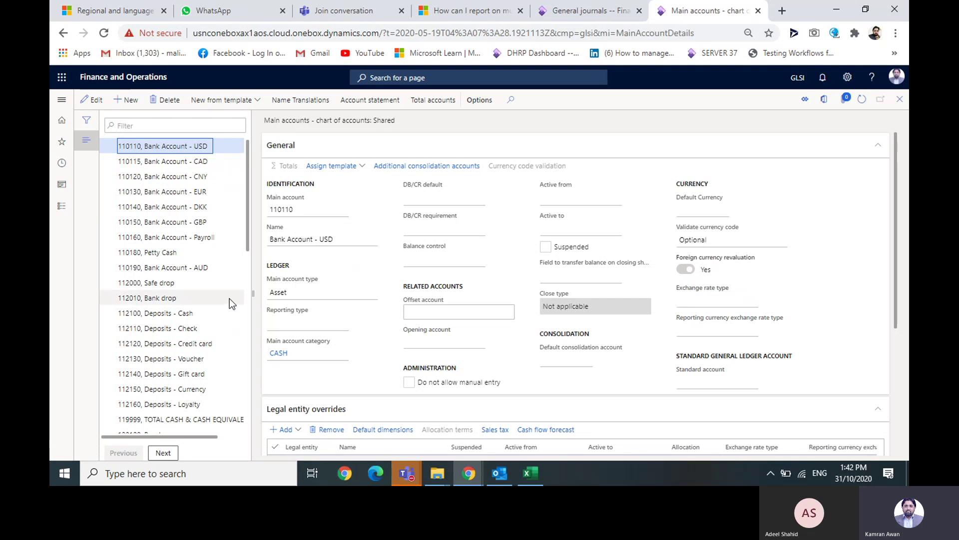
- Select account 112100, then 130400 Credit Card Receivable to confirm its AR category
click(203, 311)
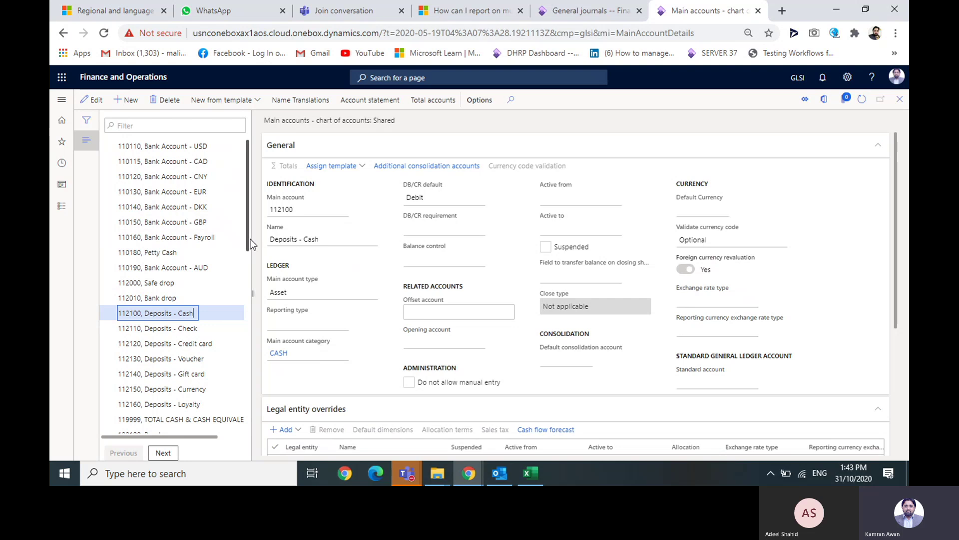
drag(251, 239, 262, 333)
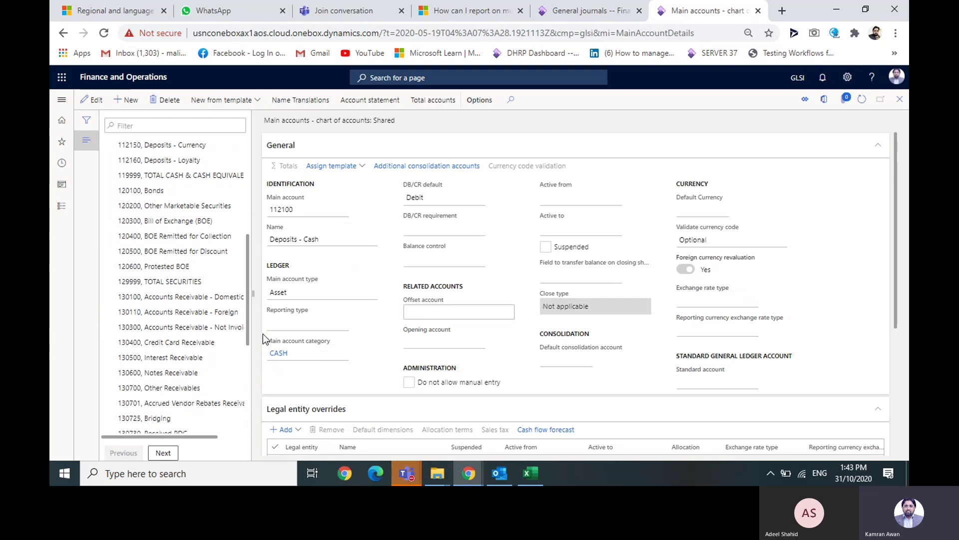
click(212, 343)
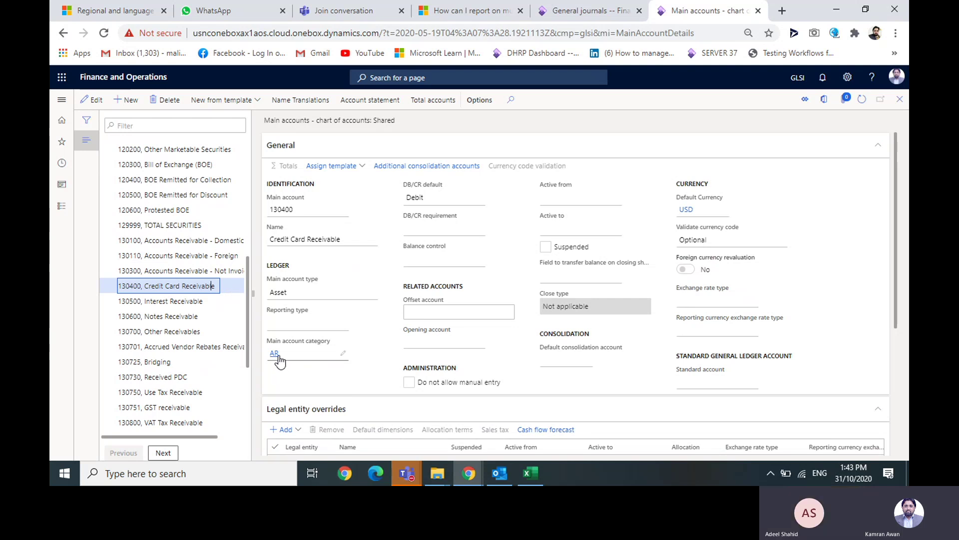
mouse_move(279, 356)
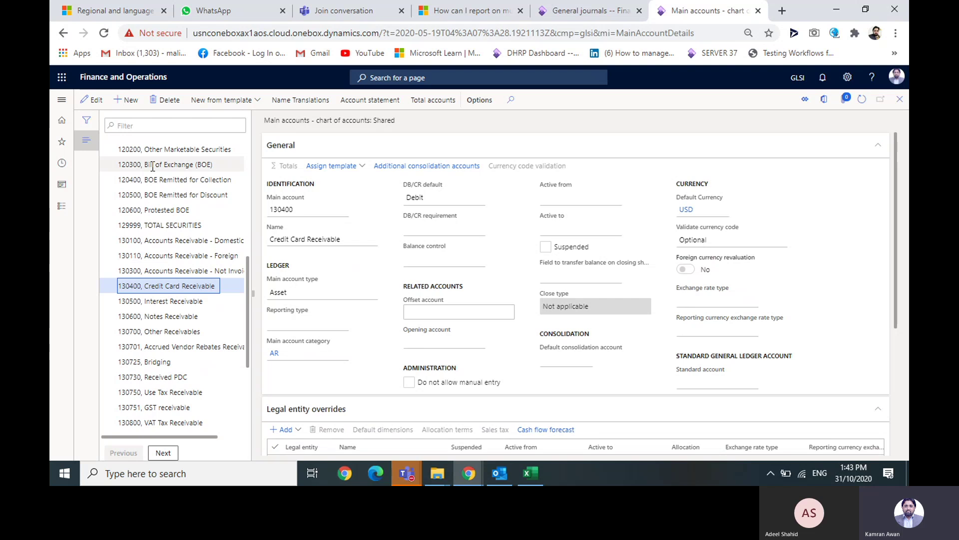
click(61, 103)
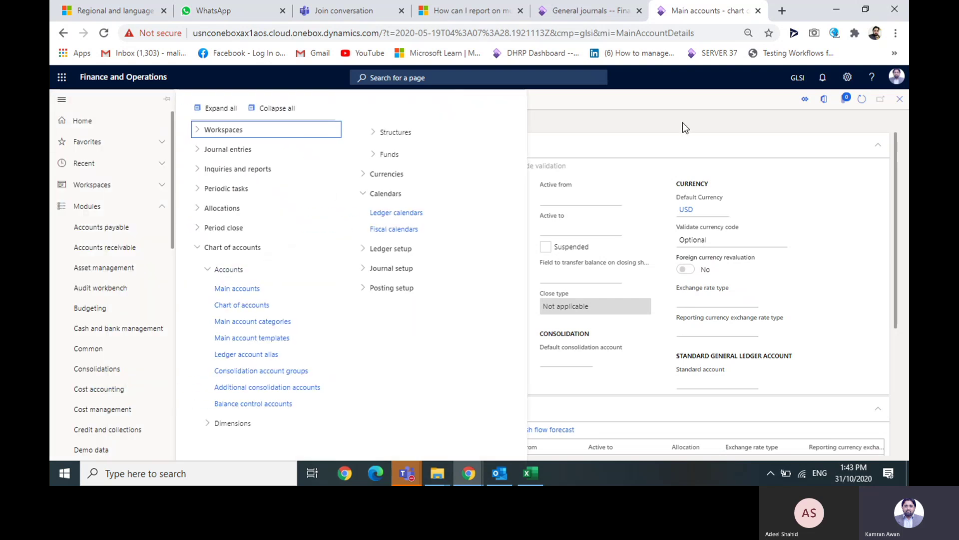
- Compare categories of 130700 Other Receivables, 130600 Notes Receivable and 130751 GST receivable
click(663, 146)
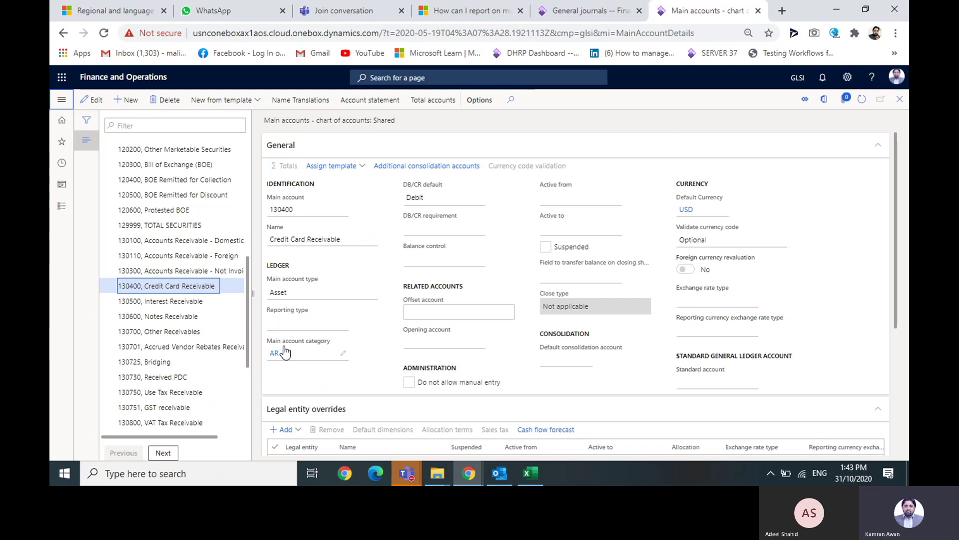
mouse_move(285, 353)
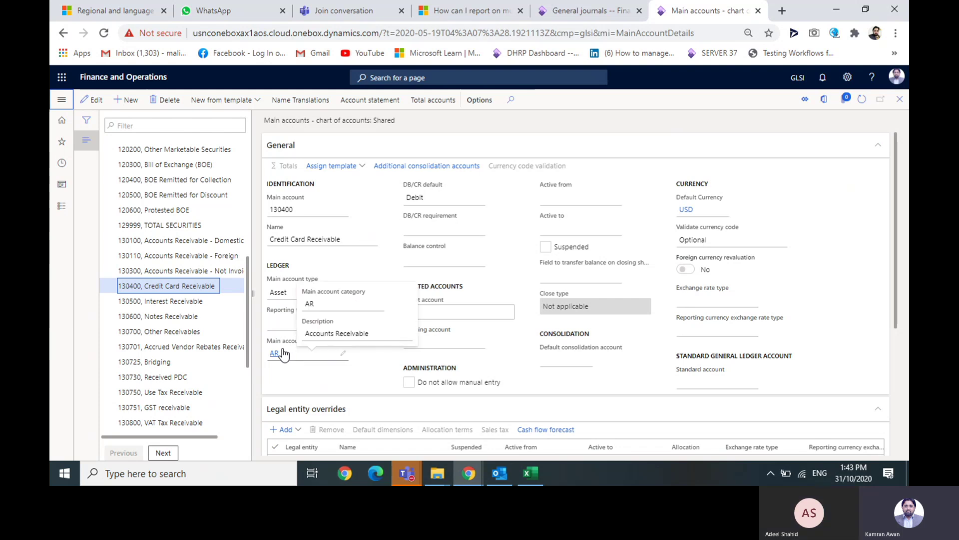
click(180, 331)
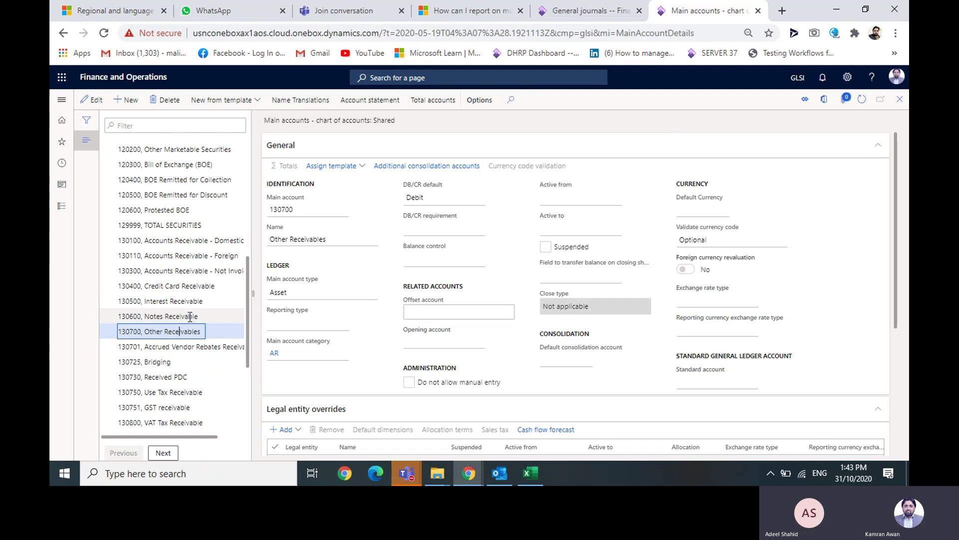
click(190, 316)
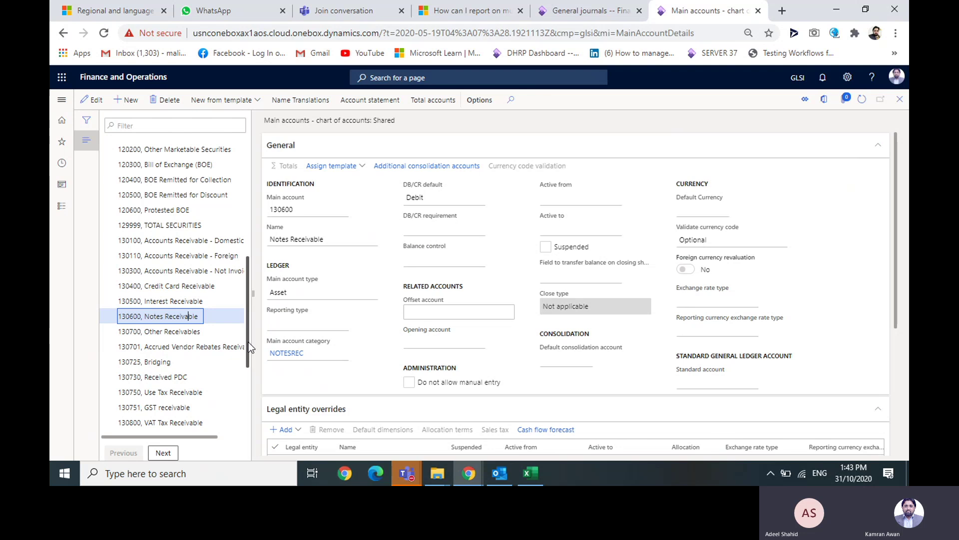
drag(248, 341, 248, 372)
click(203, 331)
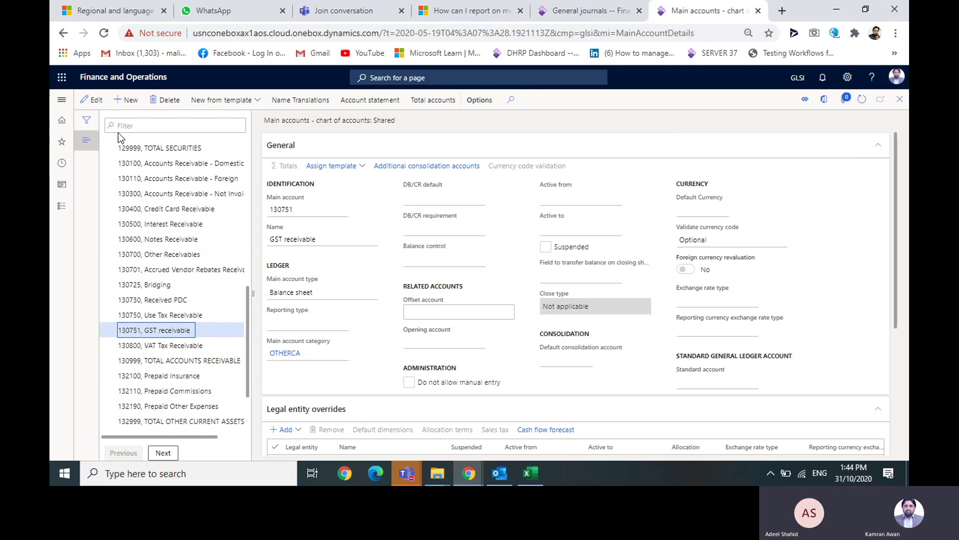
click(61, 100)
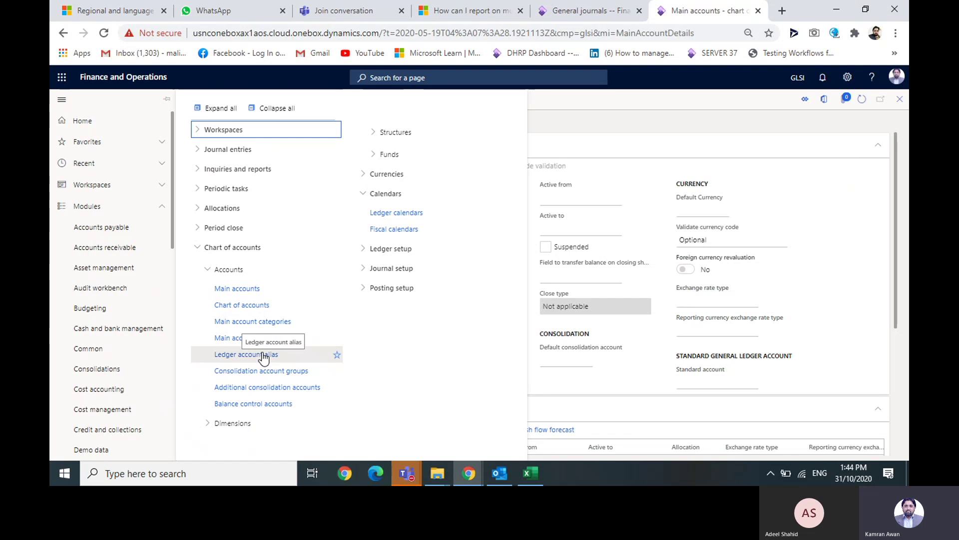
- Open Ledger account alias, showing alias 132100-- with initial focus BusinessUnit
click(263, 356)
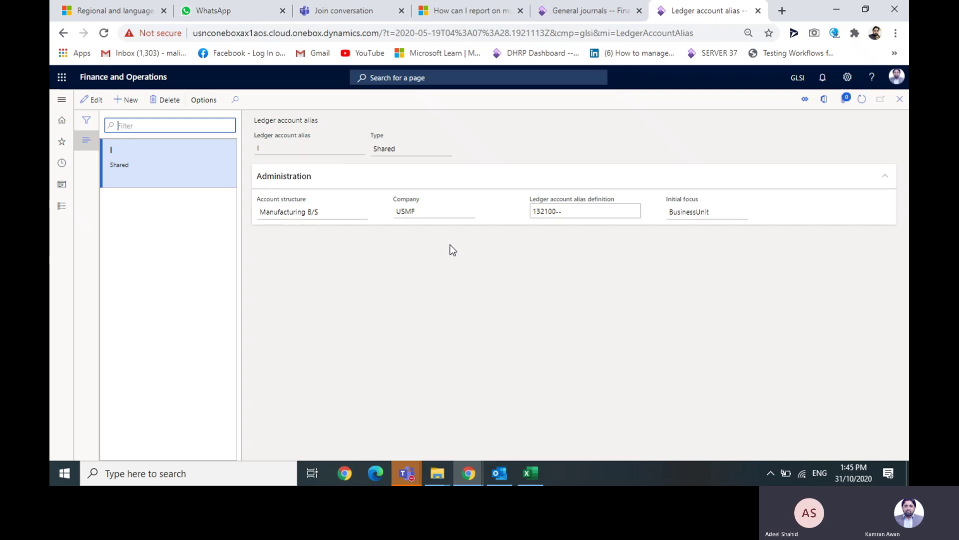
click(62, 100)
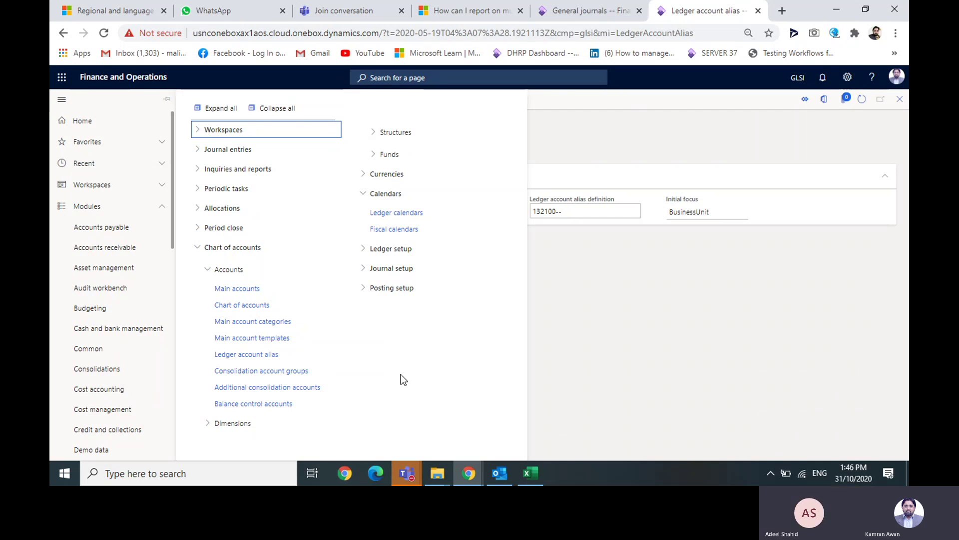
- Expand General ledger's Dimensions group to list its pages, including Financial dimensions
click(207, 428)
click(207, 429)
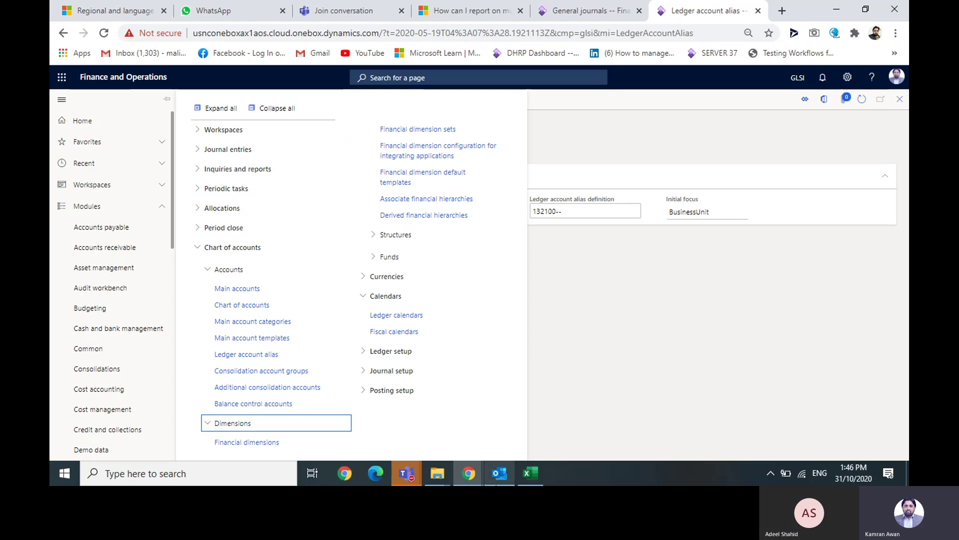
- Maximize the D365 Training Teams meeting window, then return to the Chrome Ledger account alias window
click(403, 475)
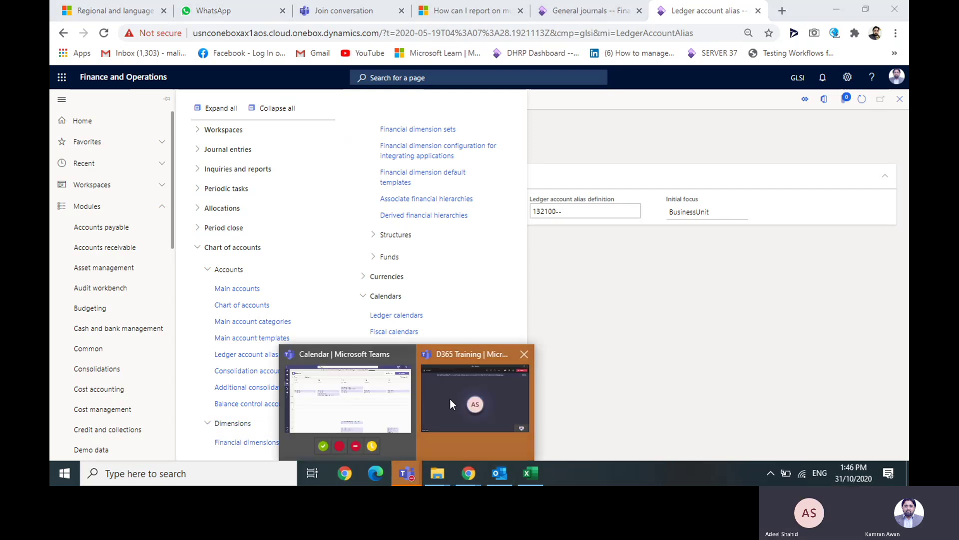
click(450, 397)
click(629, 50)
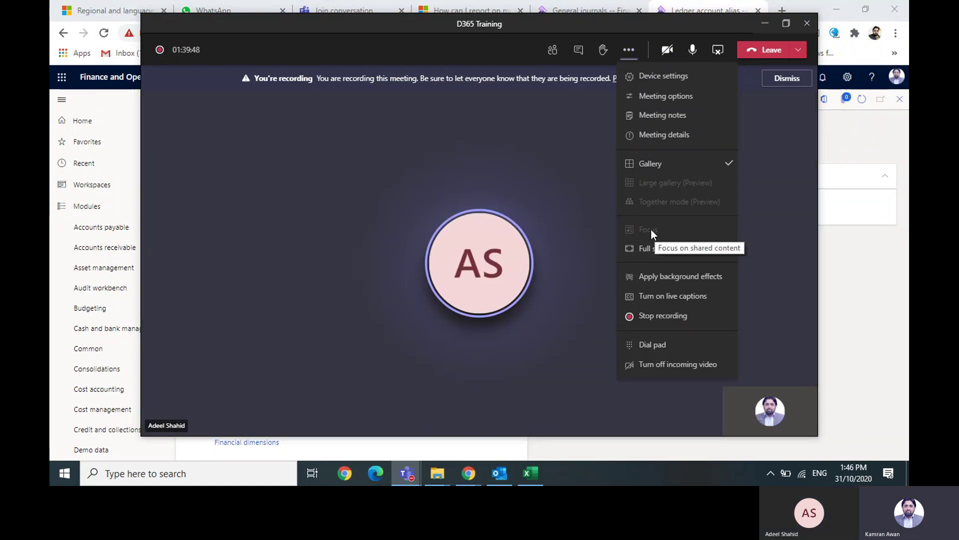
click(786, 23)
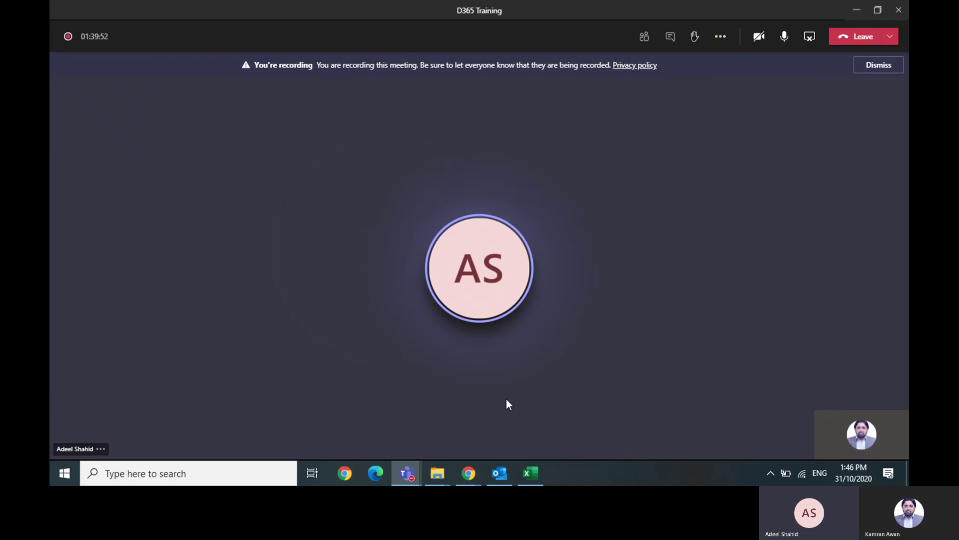
click(470, 475)
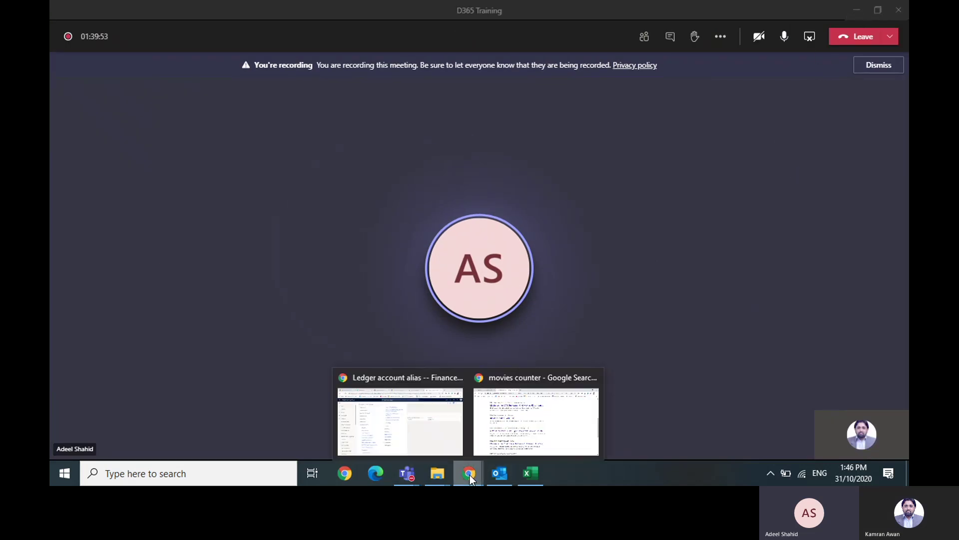
click(440, 429)
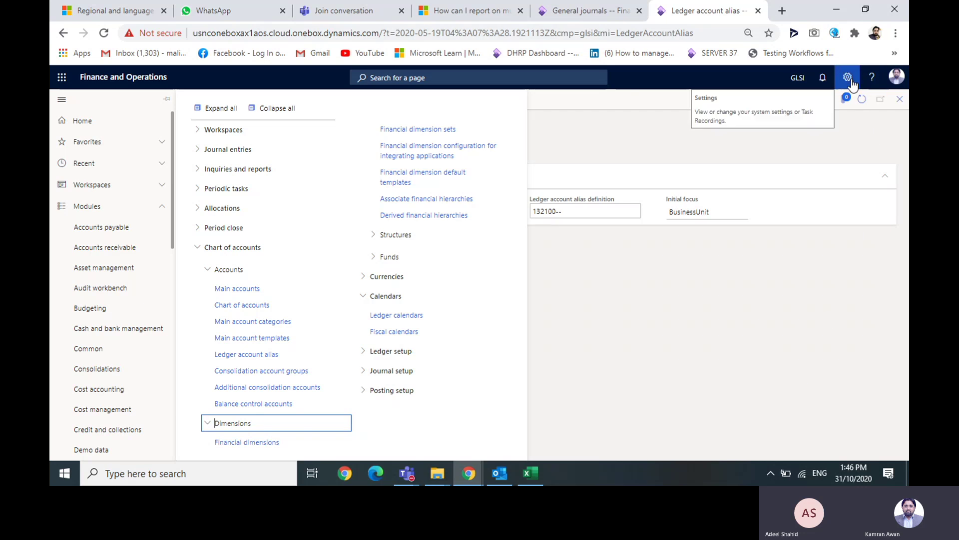
- Set the Chrome page zoom to 110%
click(897, 33)
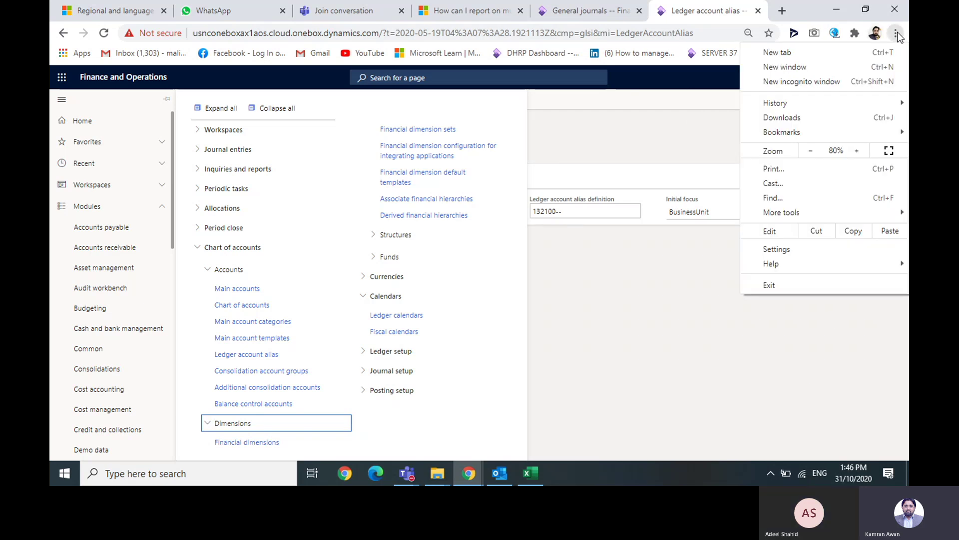
click(858, 151)
click(859, 151)
click(858, 151)
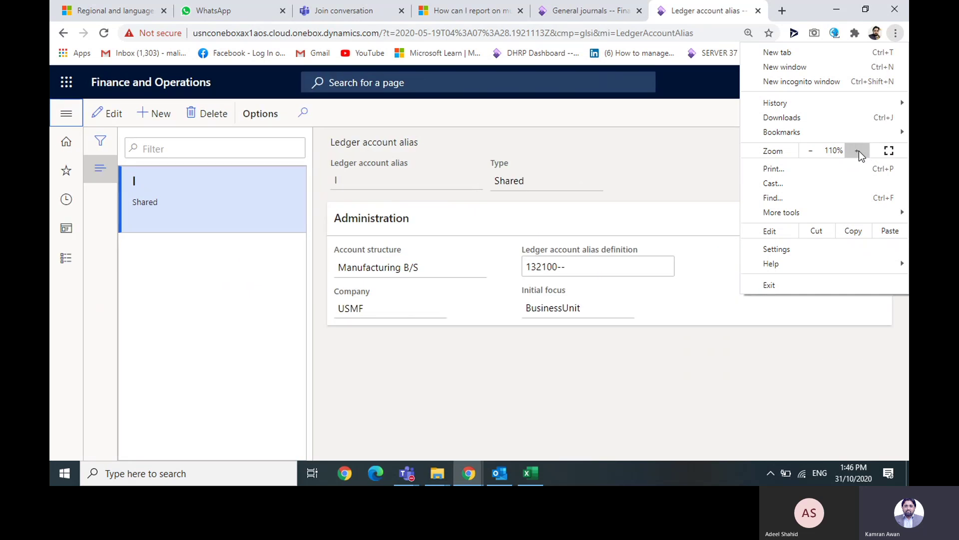
click(642, 170)
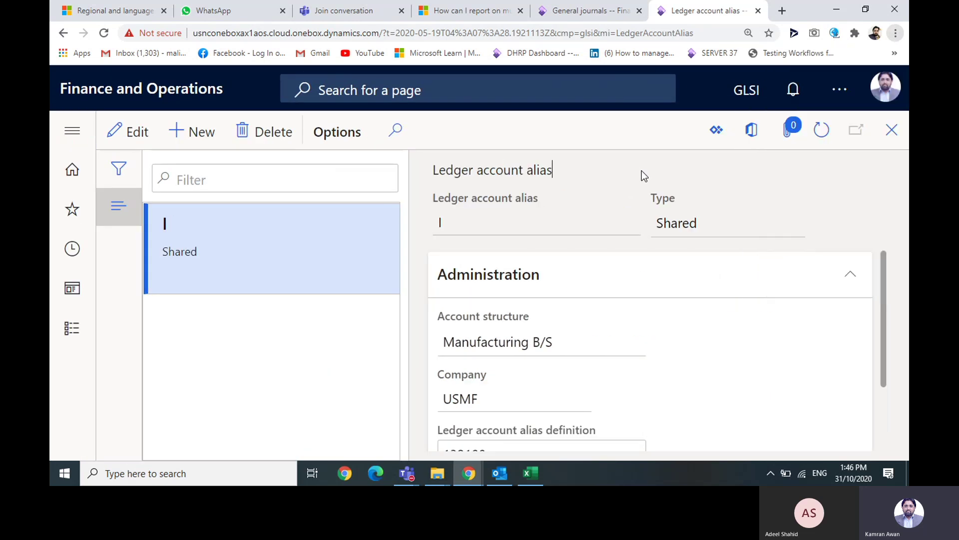
- Open Chart of accounts > Dimensions > Financial dimensions
click(74, 132)
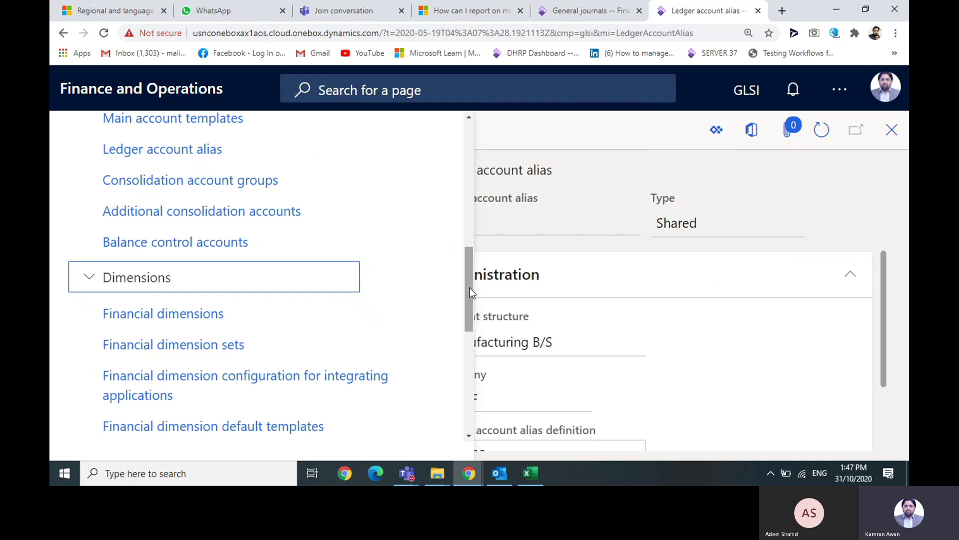
click(97, 279)
click(130, 280)
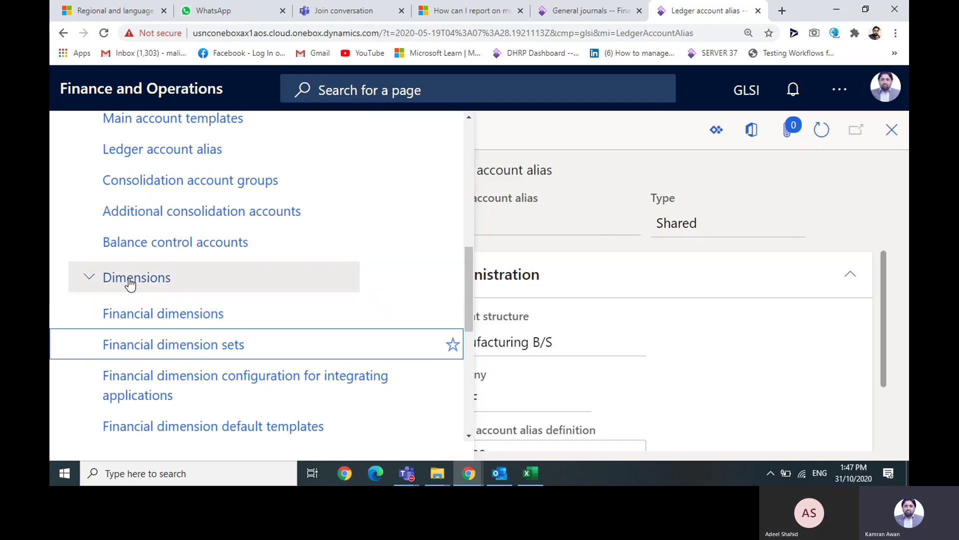
click(144, 317)
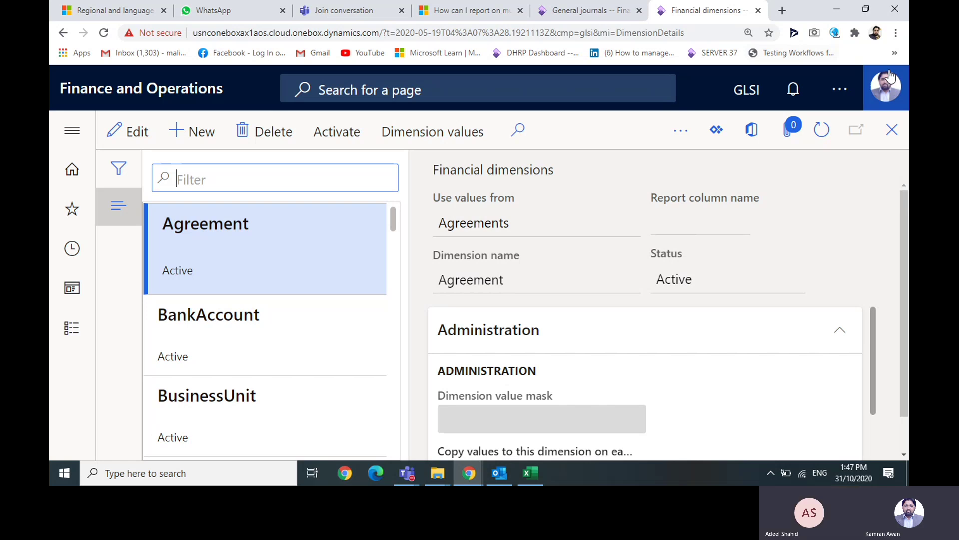
- Reduce the Chrome page zoom by two steps
click(895, 33)
click(810, 150)
click(810, 151)
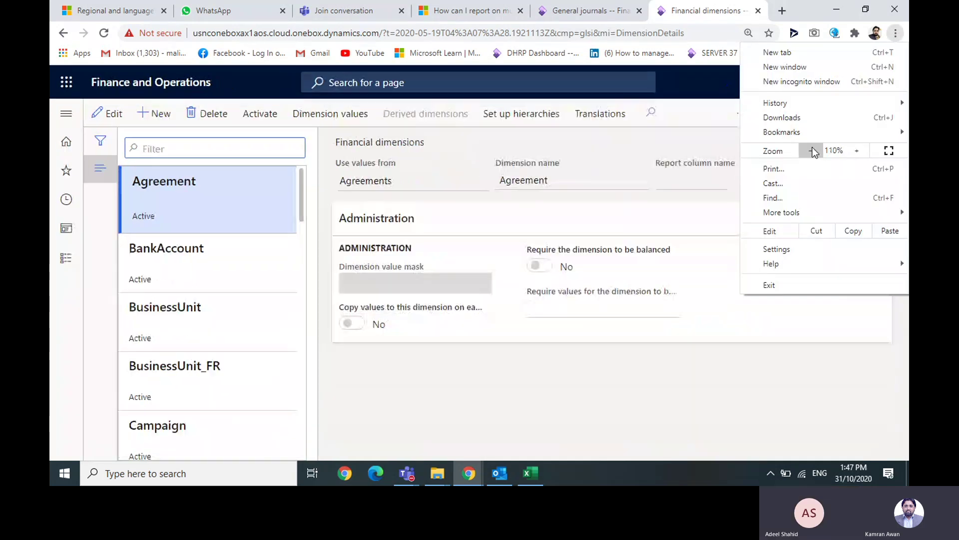
click(619, 389)
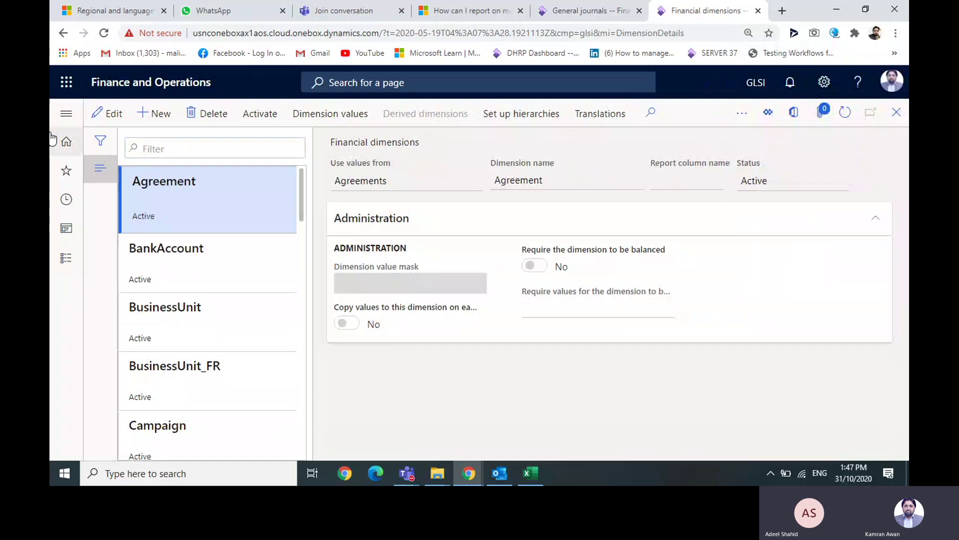
- Reopen Financial dimensions and select the BusinessUnit dimension
click(65, 120)
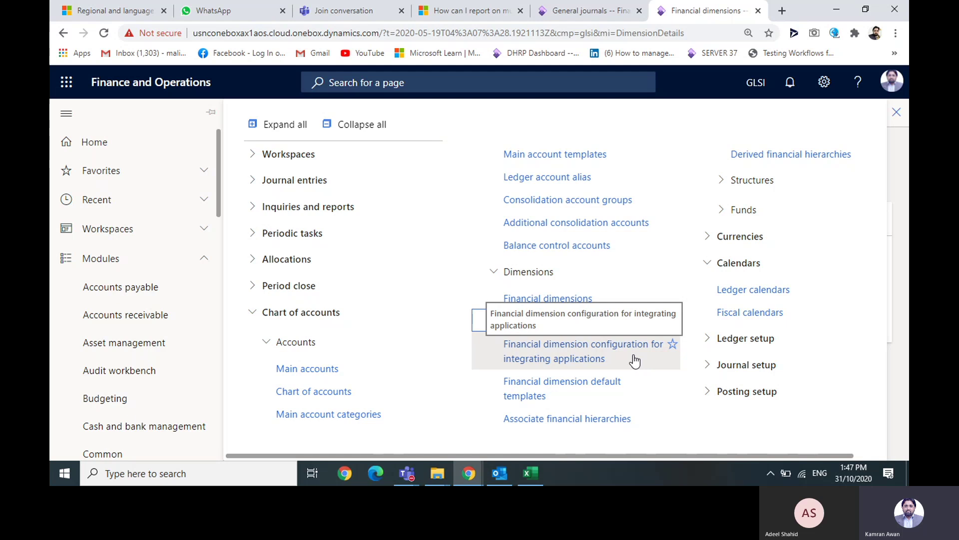
click(563, 305)
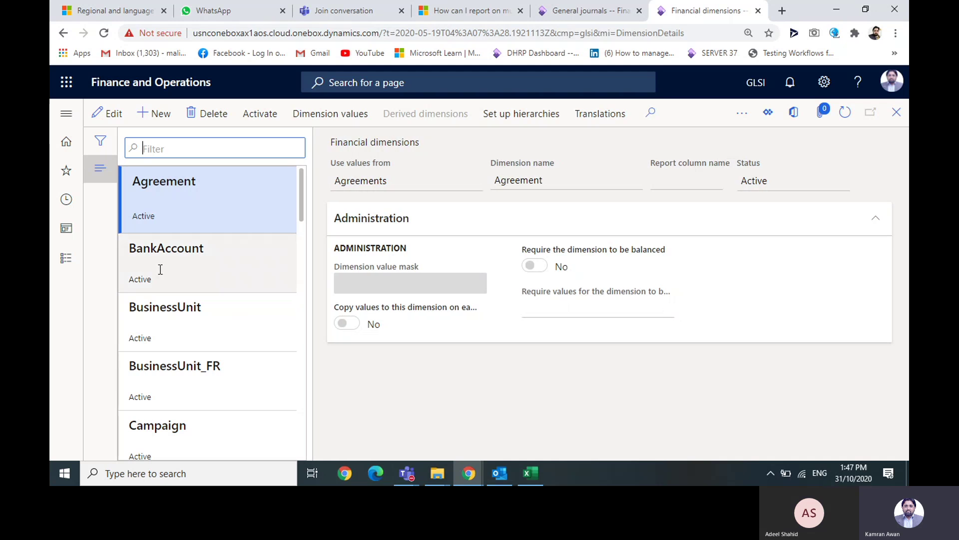
click(199, 265)
click(200, 306)
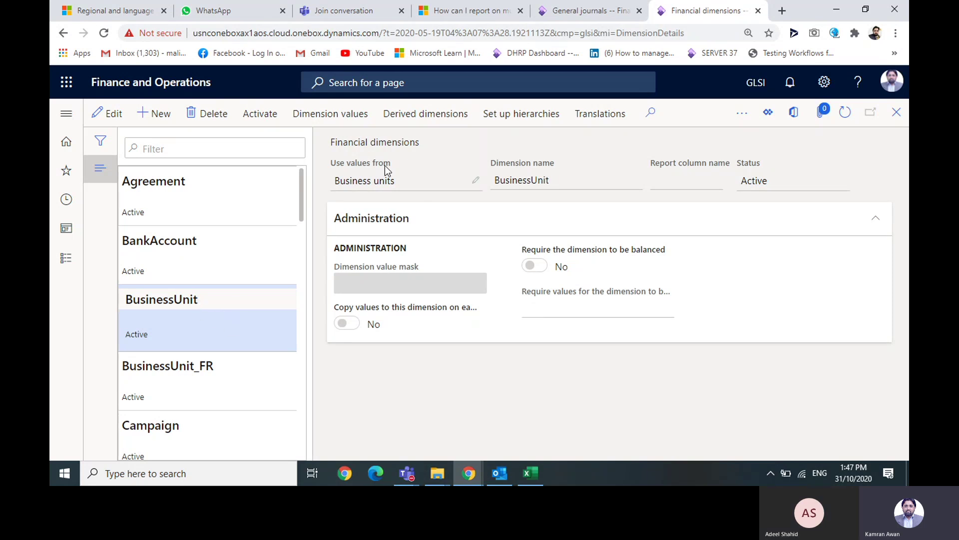
- Browse BusinessUnit values 004 IT Consulting Practice, 005 Electronics and 006 Sporting, then close
click(339, 115)
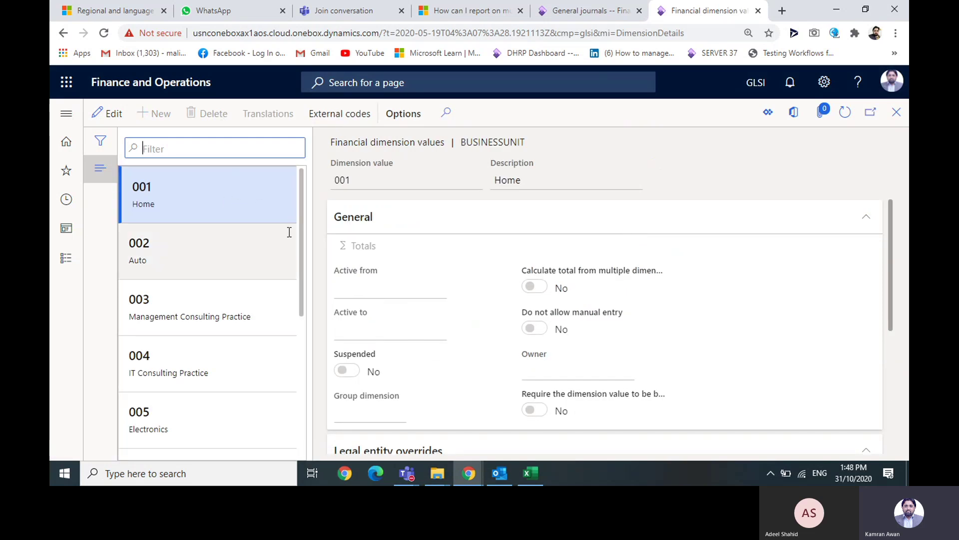
drag(302, 232, 297, 295)
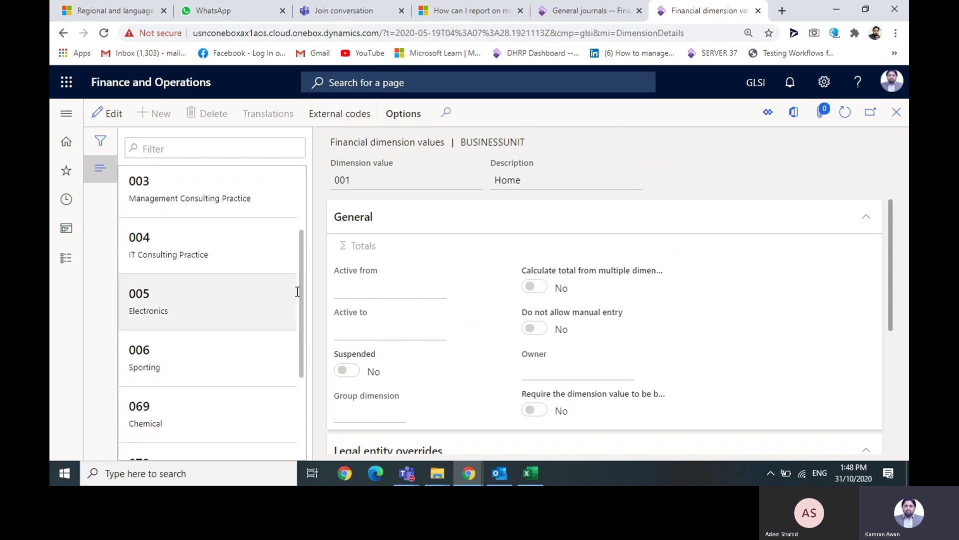
click(242, 258)
click(229, 316)
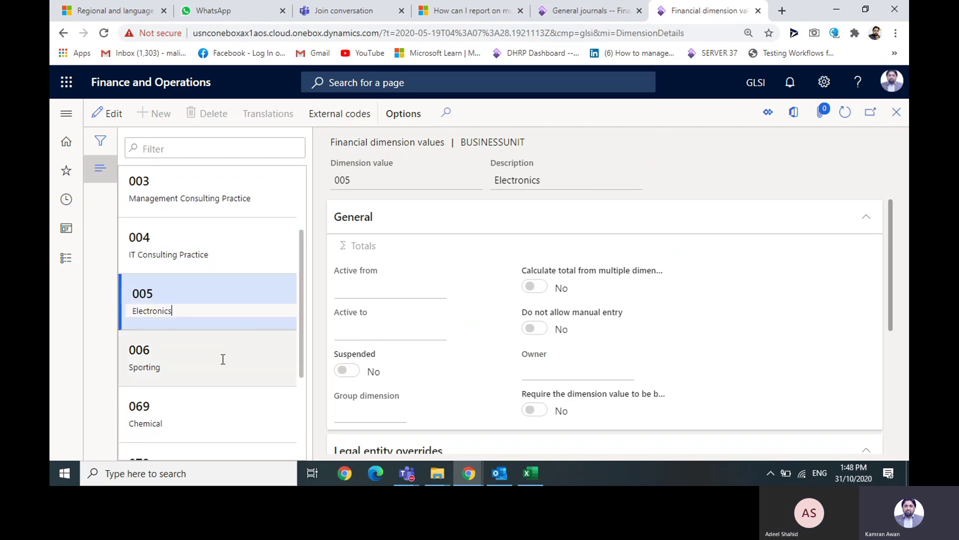
click(227, 352)
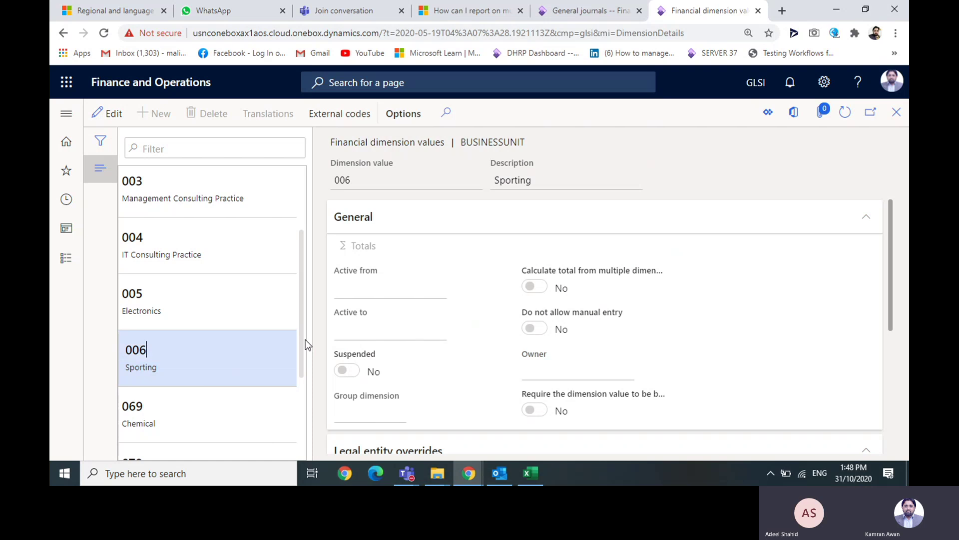
drag(305, 340, 316, 287)
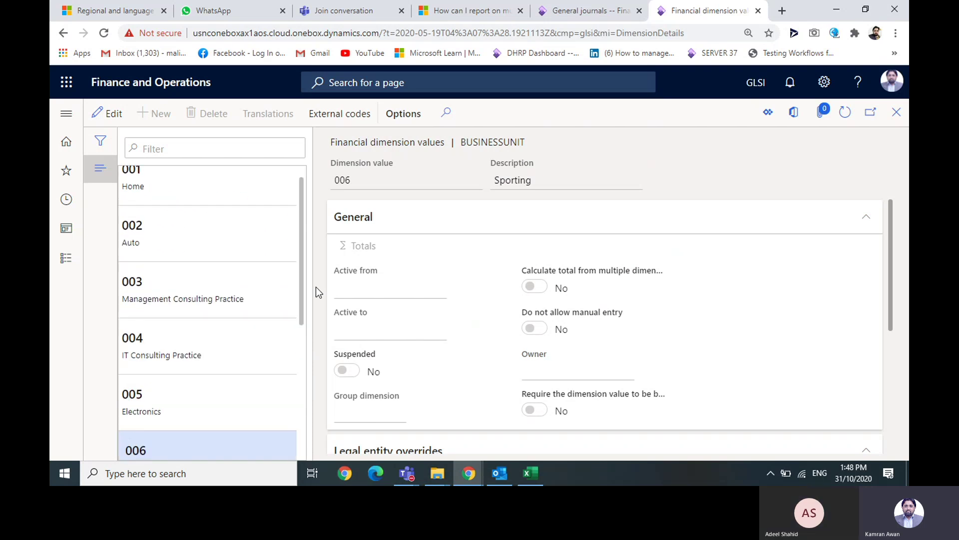
click(896, 113)
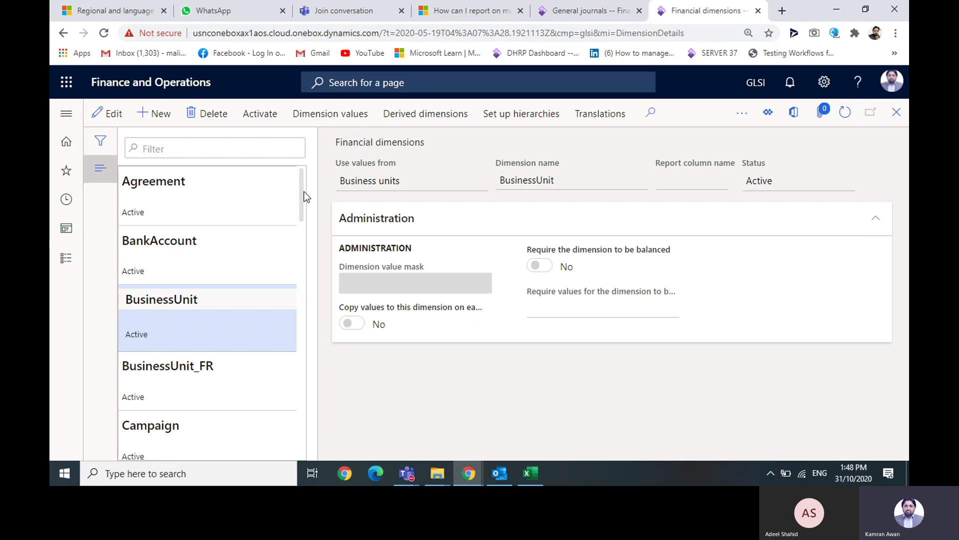
- Review CostCenter's dimension values, such as 007 Trade Shows, then reopen the module navigation
drag(301, 194, 299, 264)
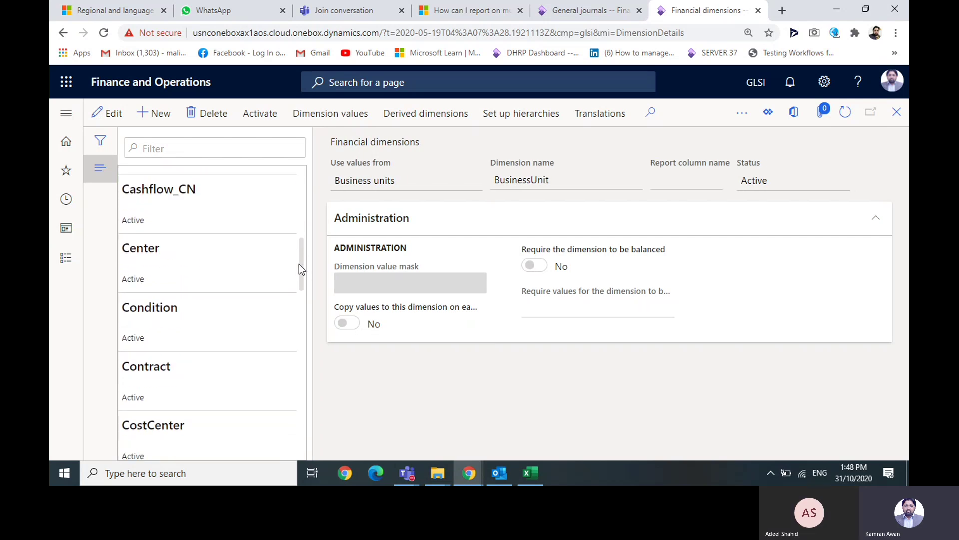
click(165, 244)
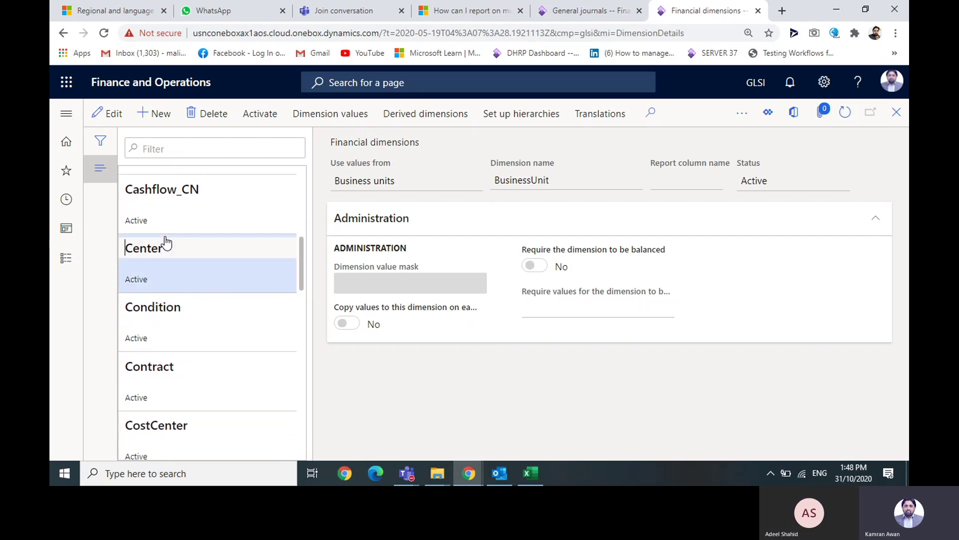
click(167, 444)
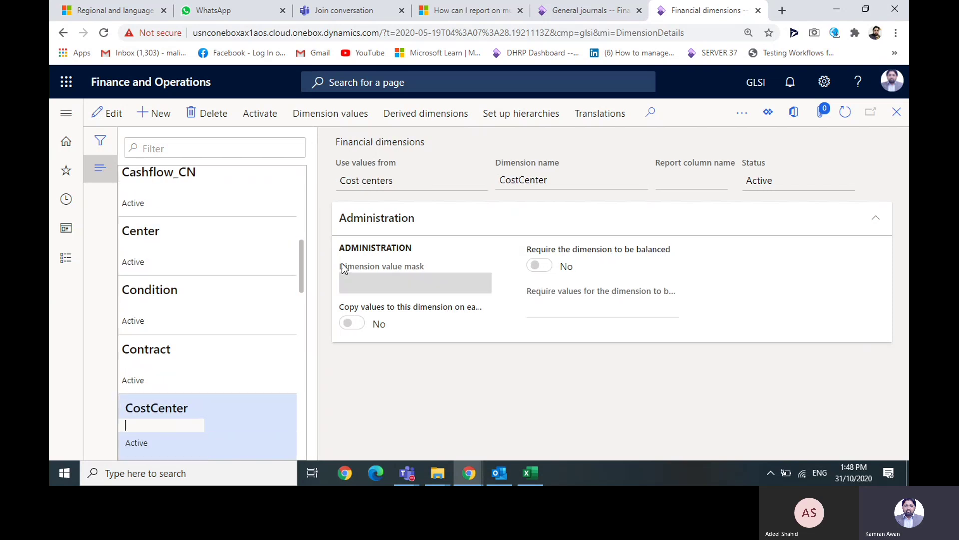
click(310, 115)
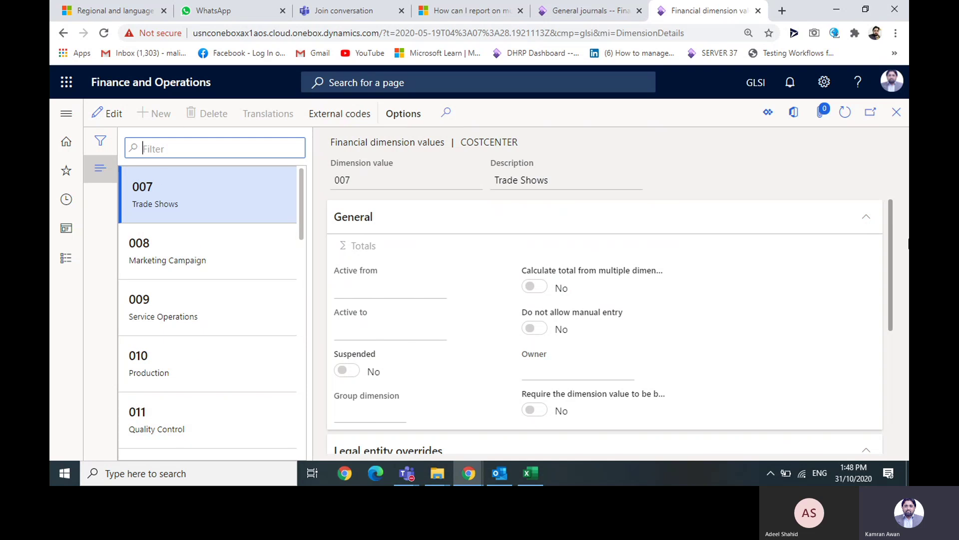
click(883, 140)
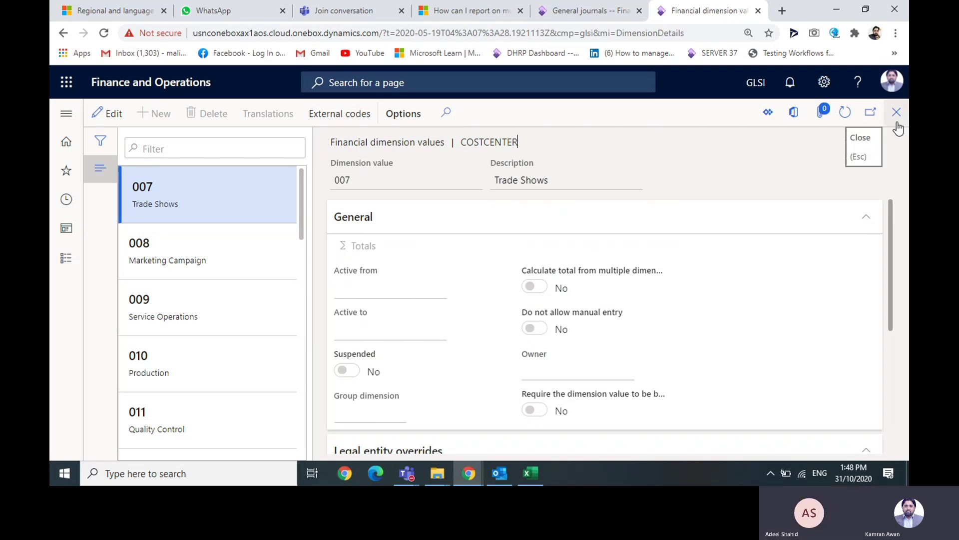
click(897, 122)
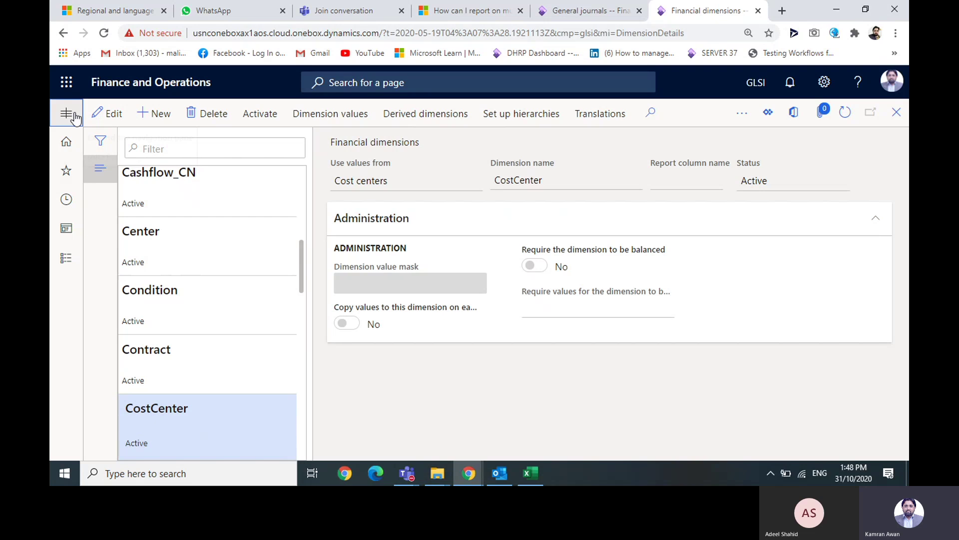
click(73, 114)
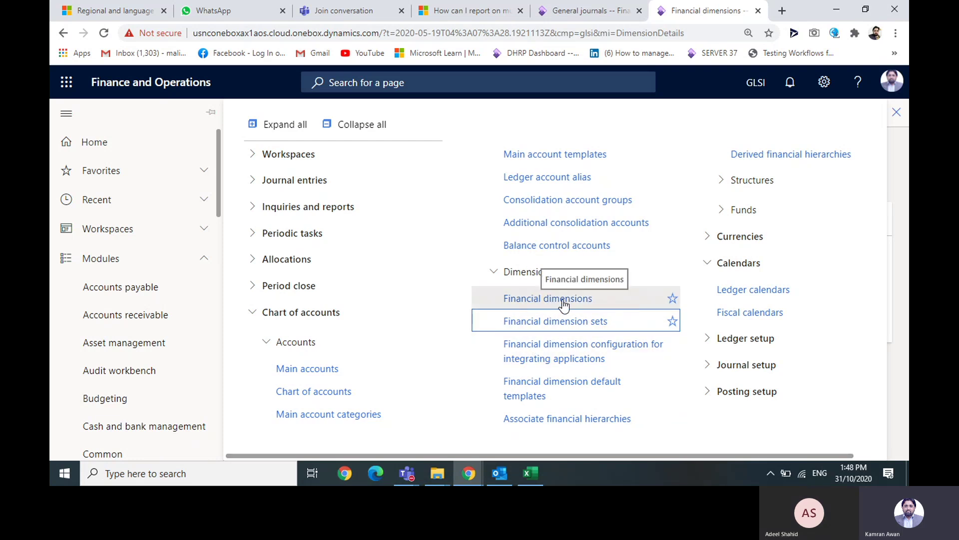
- Open Financial dimension sets and select the MainAccount and Department dimensions
click(556, 322)
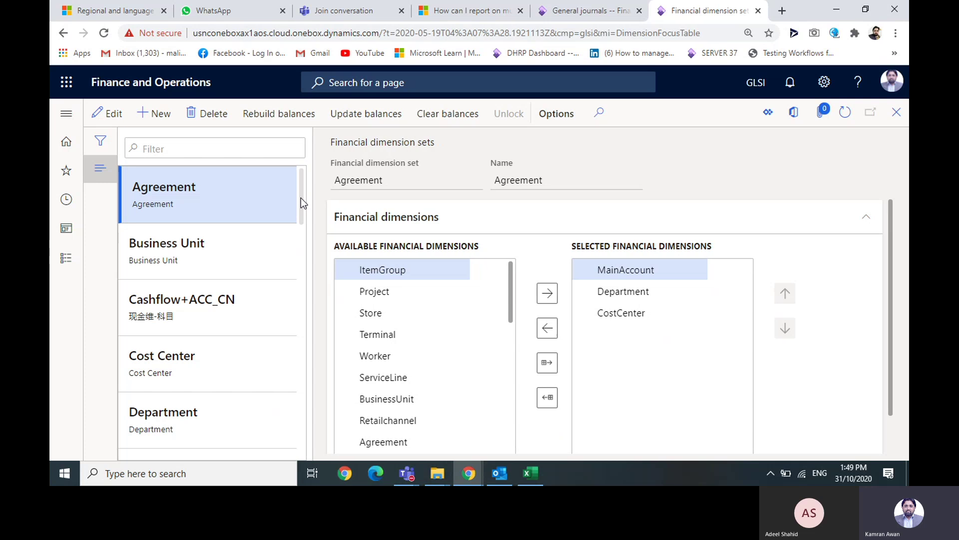
click(680, 268)
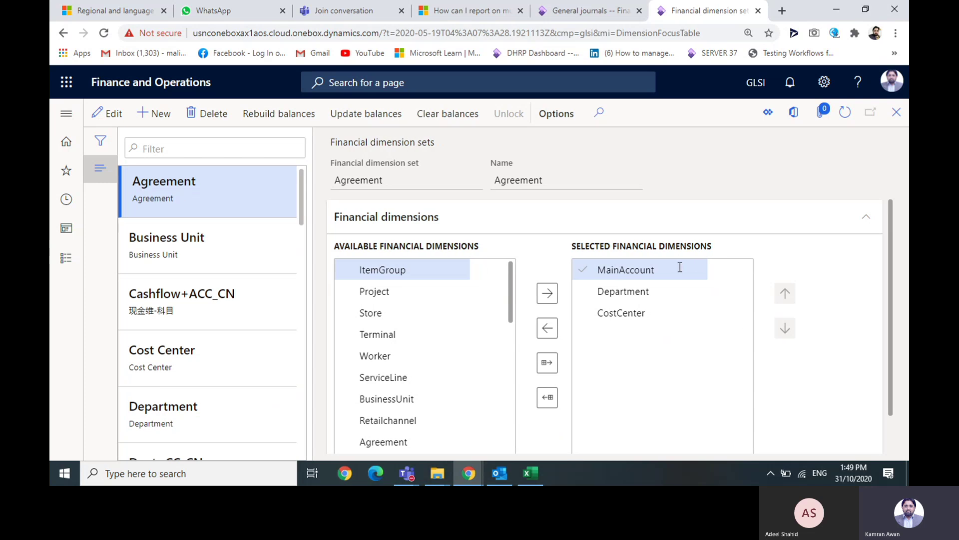
click(661, 291)
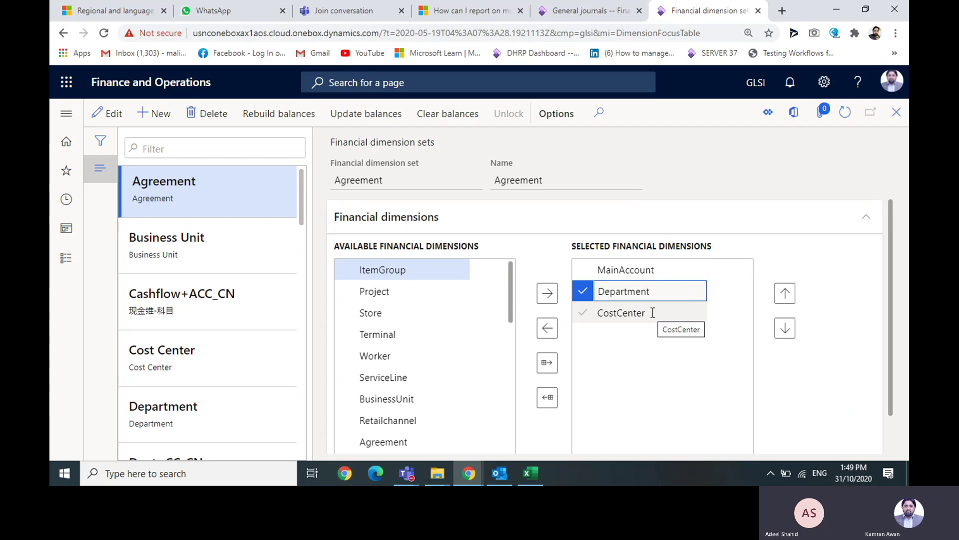
- Go to General ledger > Inquiries and reports > Trial balance
click(65, 118)
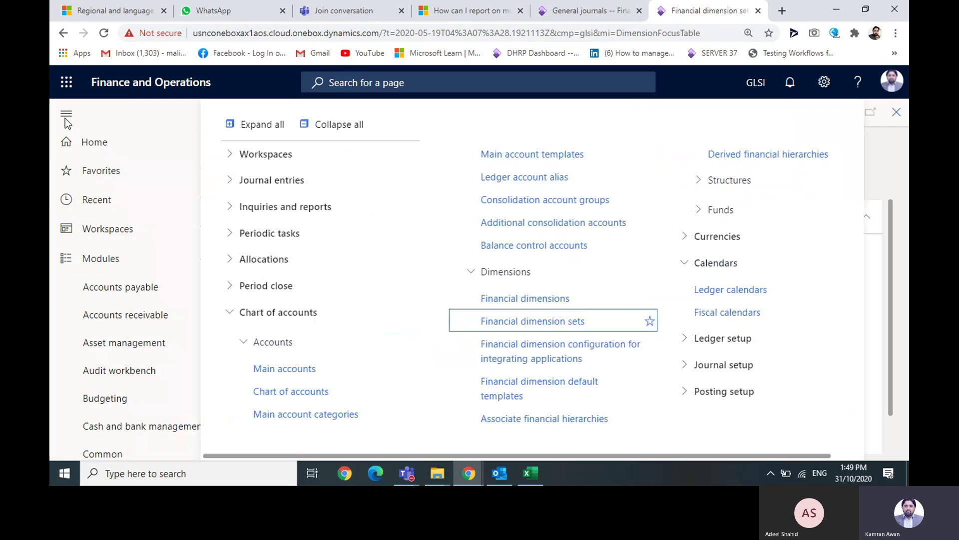
click(267, 344)
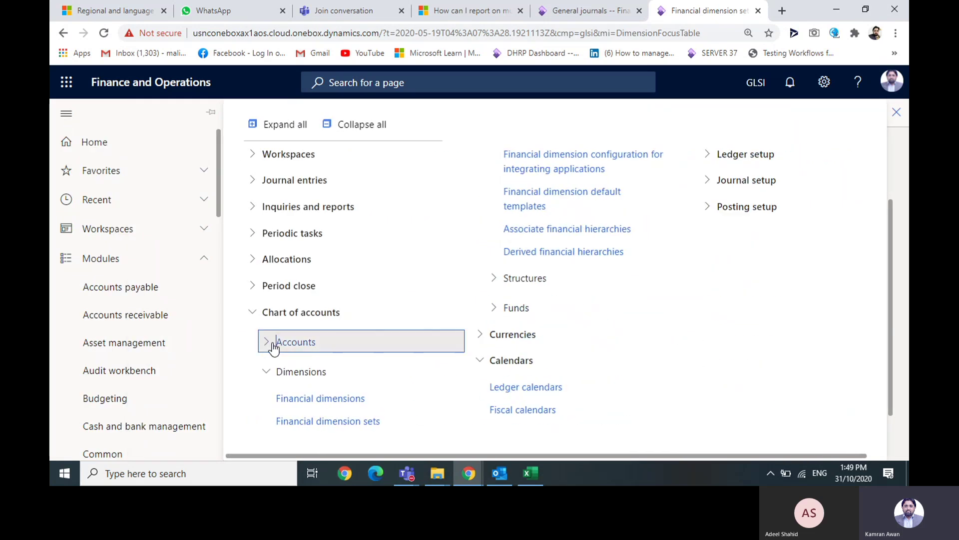
click(259, 210)
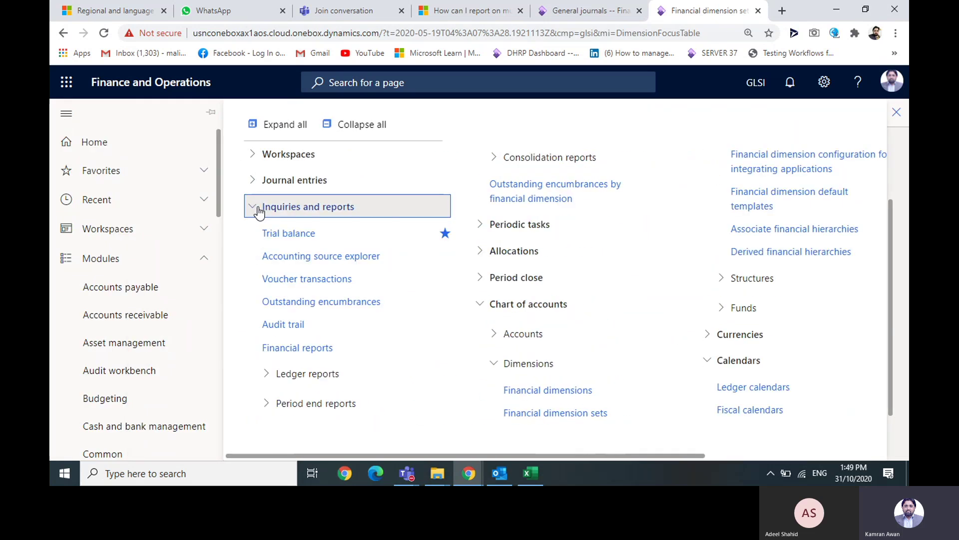
click(274, 231)
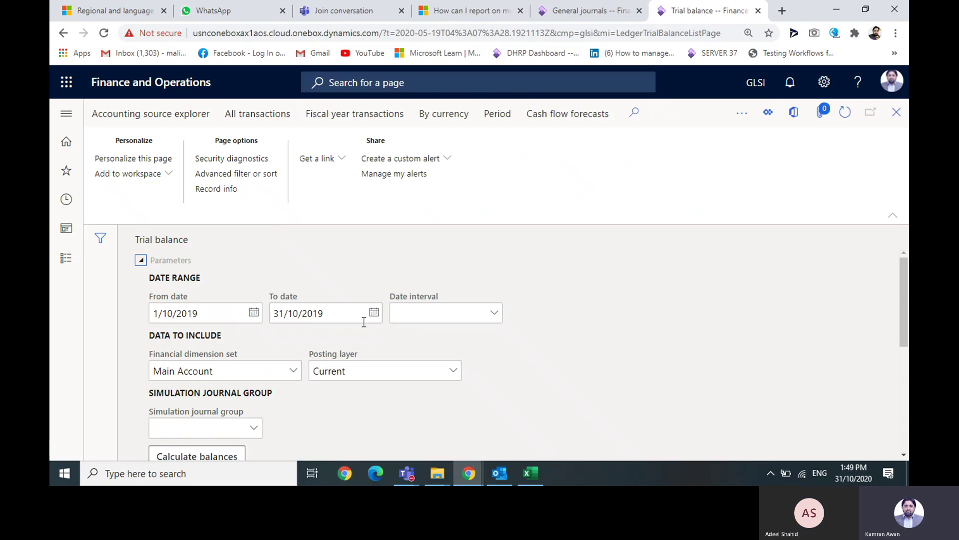
- Calculate the 1/10/2019–31/10/2019 trial balance using the MA+BU+DEPT+CC dimension set instead of MA+CC
click(298, 371)
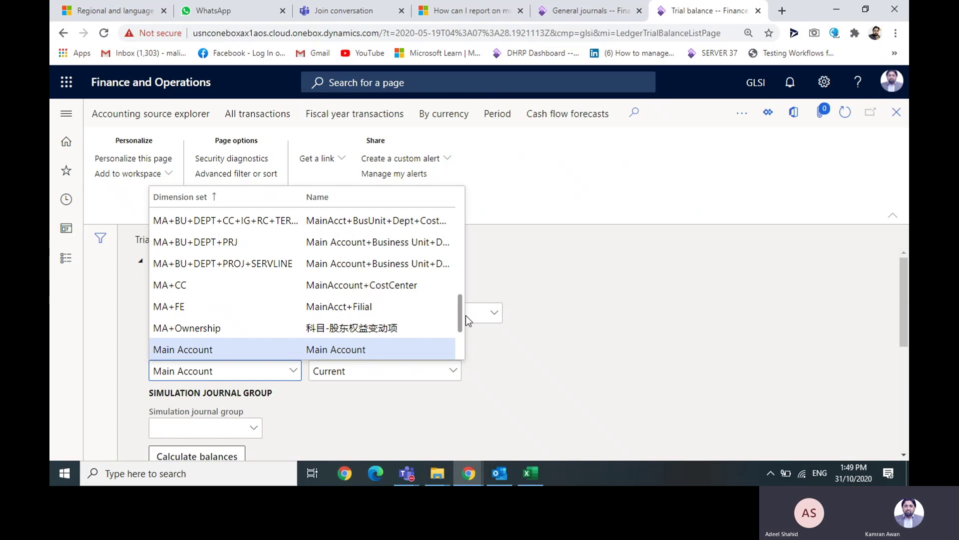
drag(461, 318, 460, 316)
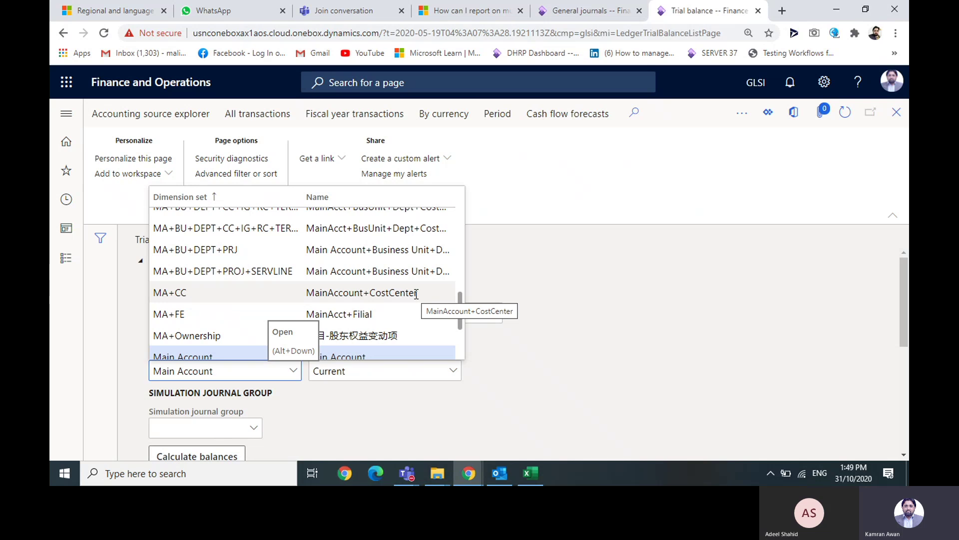
click(415, 293)
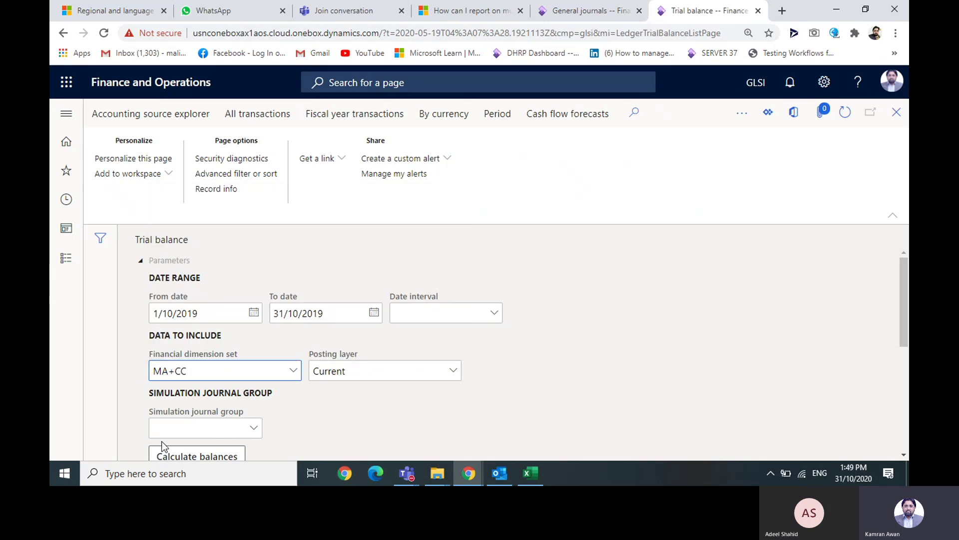
click(293, 370)
click(293, 370)
scroll(461, 295, up, 1)
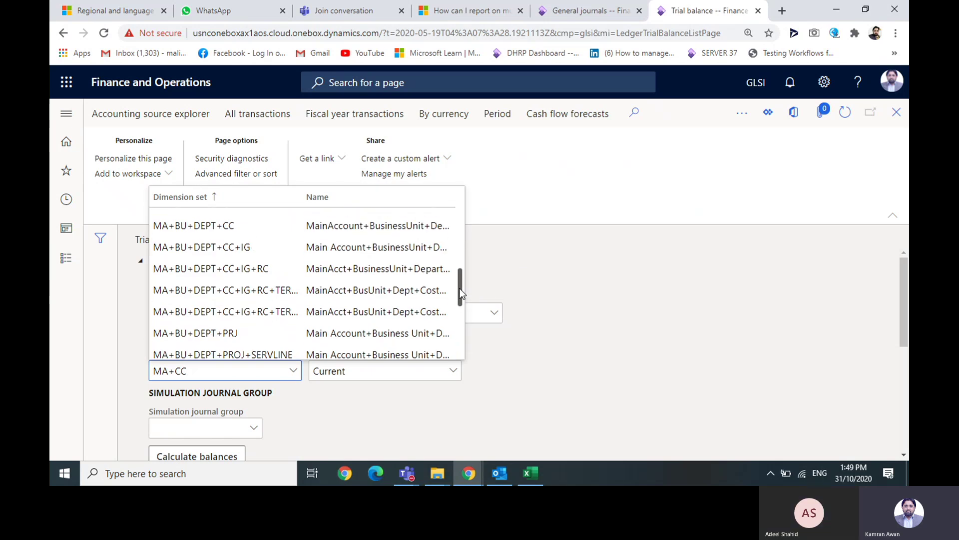
scroll(461, 295, up, 1)
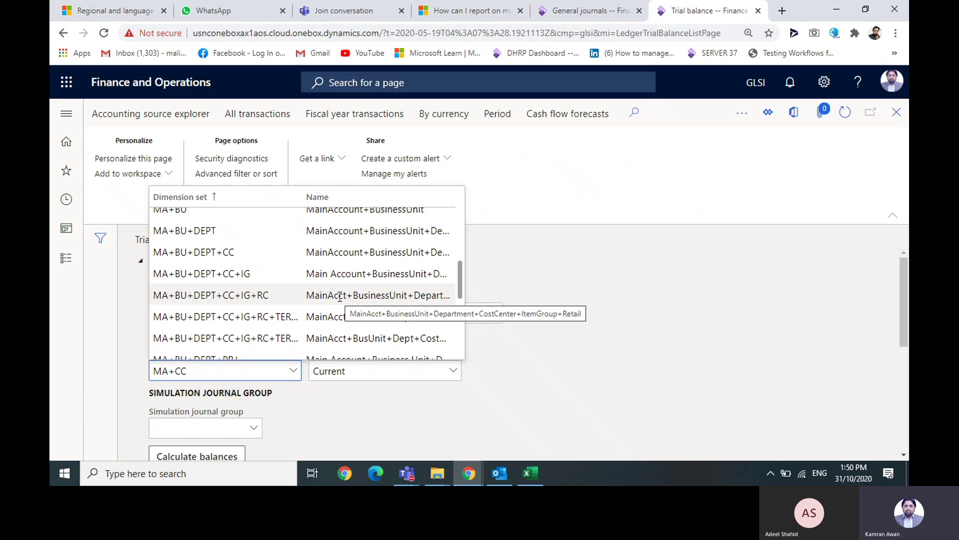
click(384, 253)
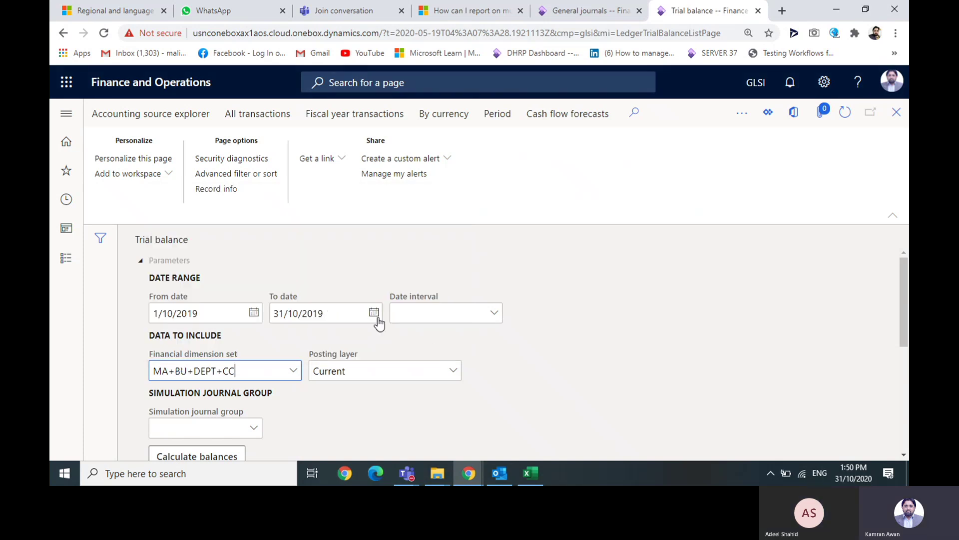
click(230, 456)
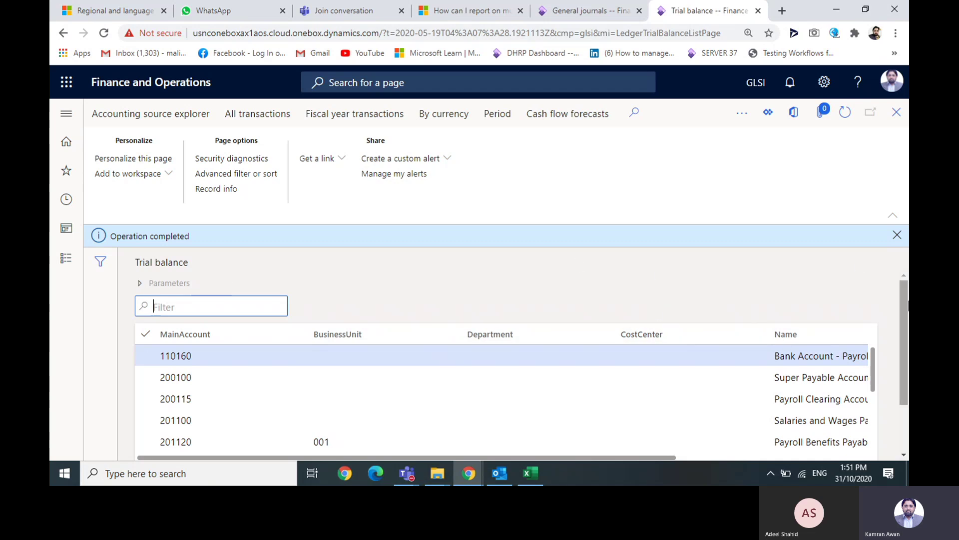
click(65, 116)
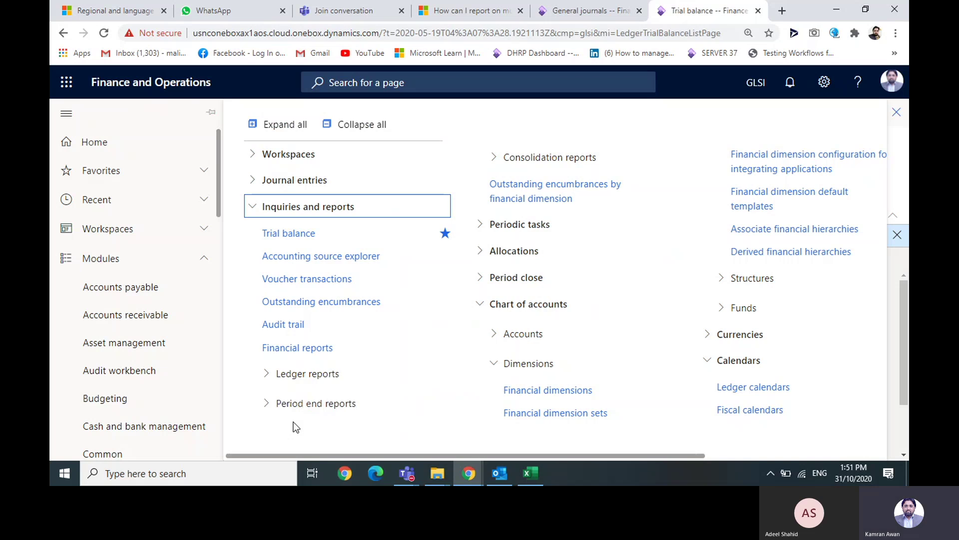
- Show the Department dimension's values, such as 00001 Procurment, 022 Sales & Marketing and 024 Finance
scroll(292, 422, down, 3)
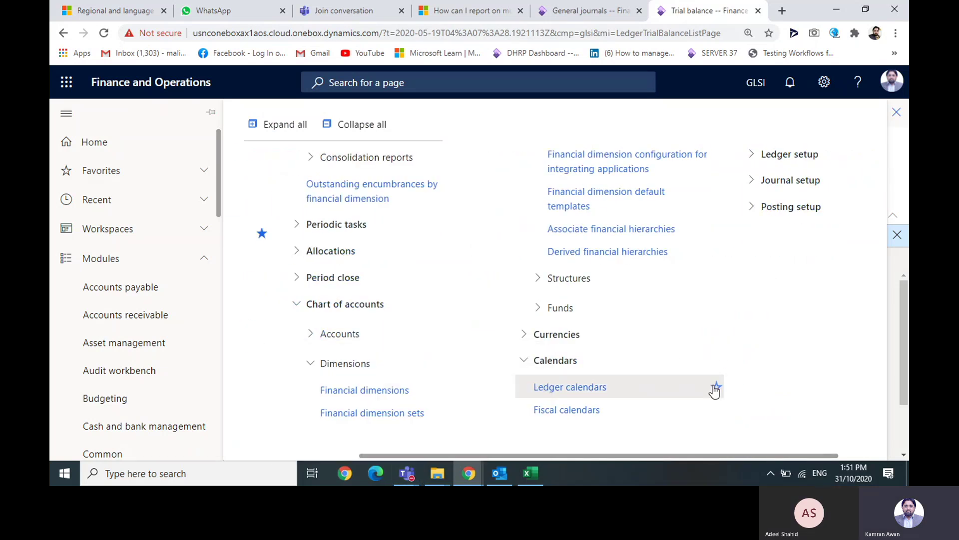
mouse_move(716, 390)
click(344, 391)
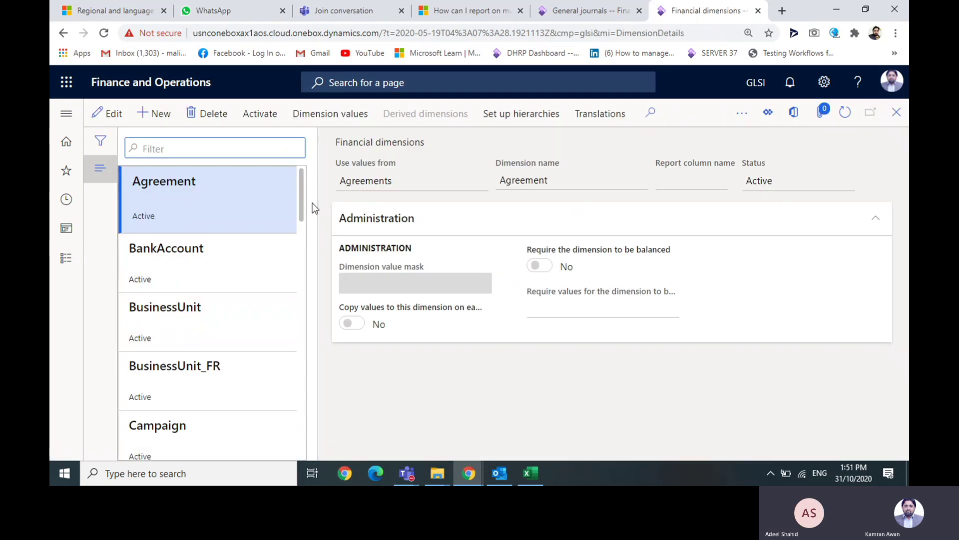
scroll(299, 207, down, 1)
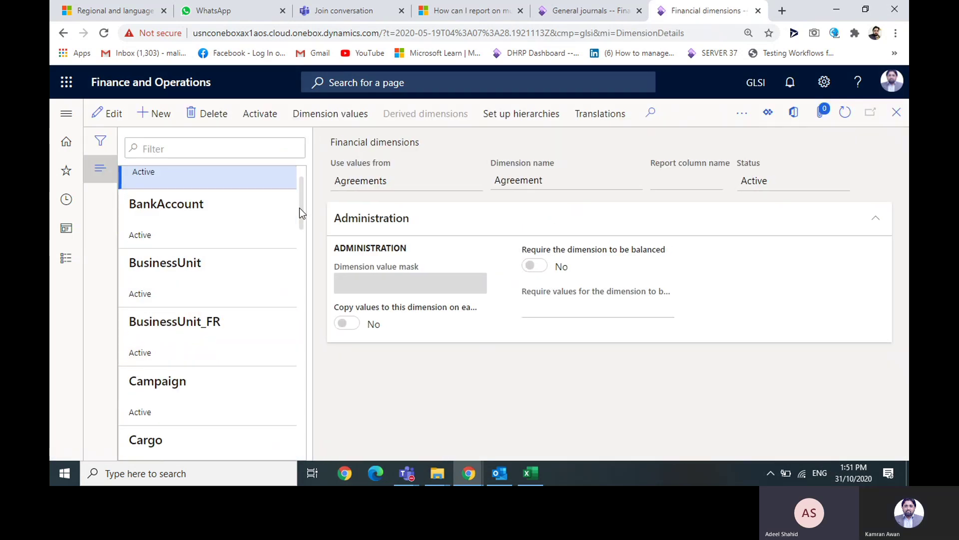
drag(298, 209, 301, 330)
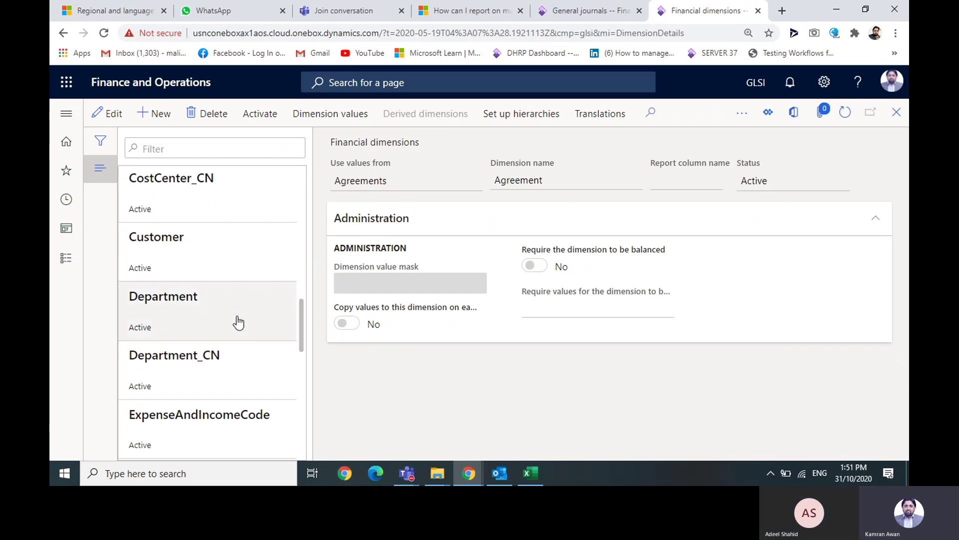
click(232, 313)
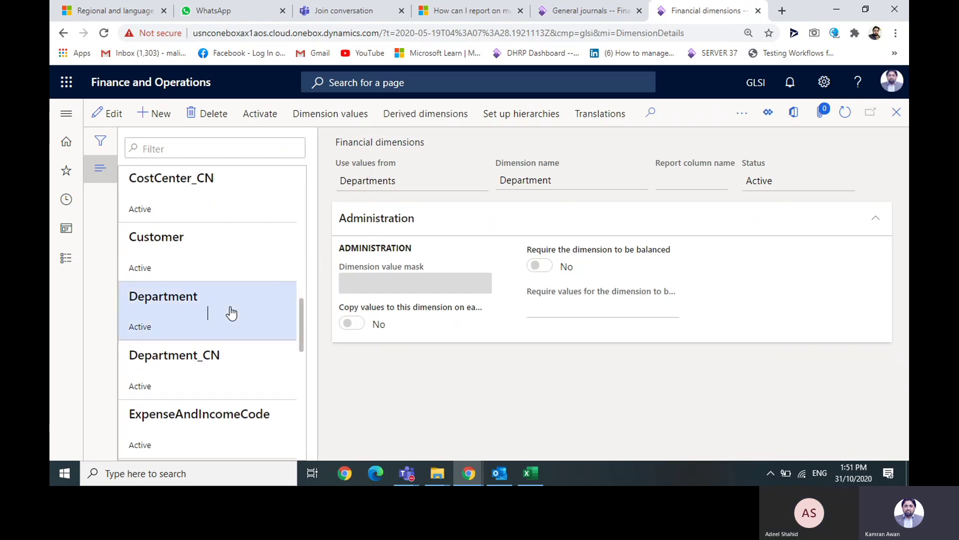
click(315, 115)
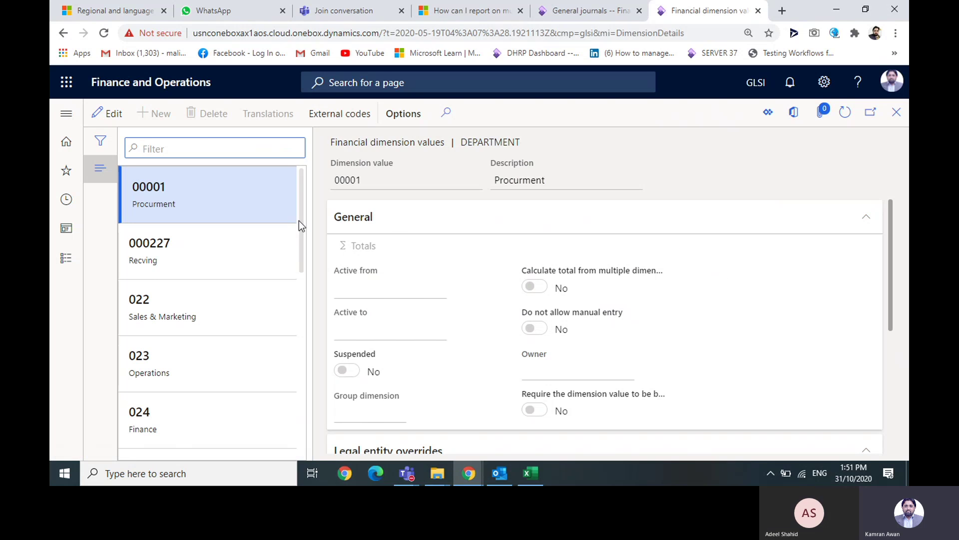
drag(298, 221, 304, 242)
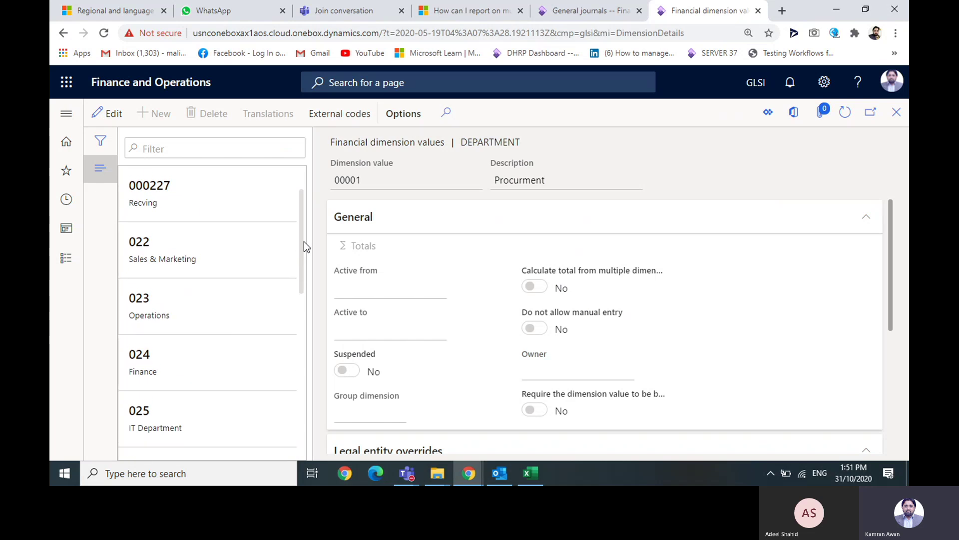
click(62, 111)
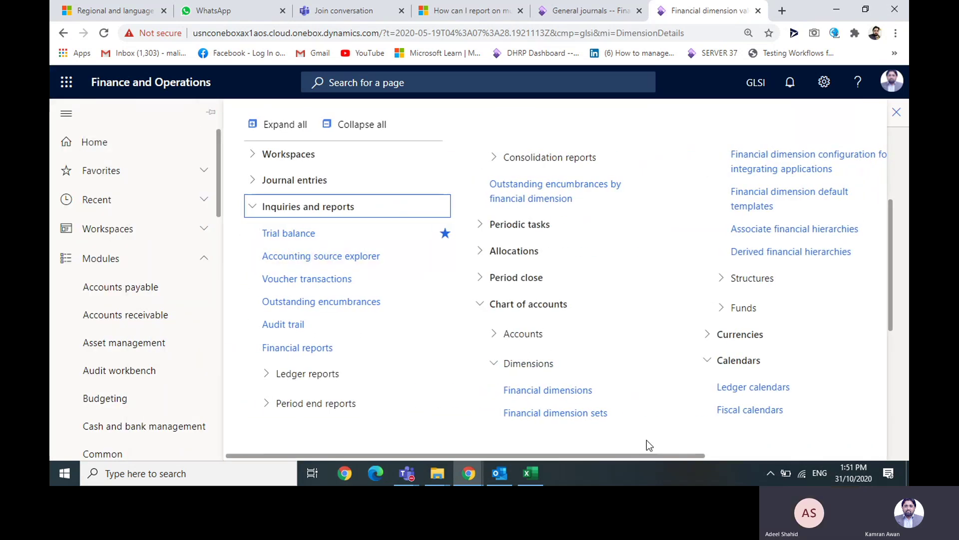
- Browse CostCenter's dimension values from 007 Trade Shows onward, then close back to Financial dimensions
click(565, 391)
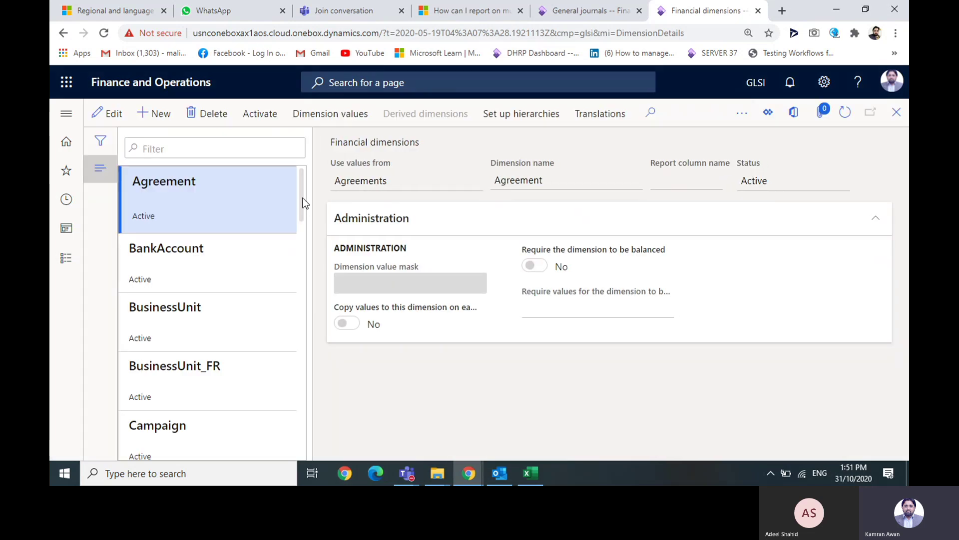
drag(302, 199, 309, 286)
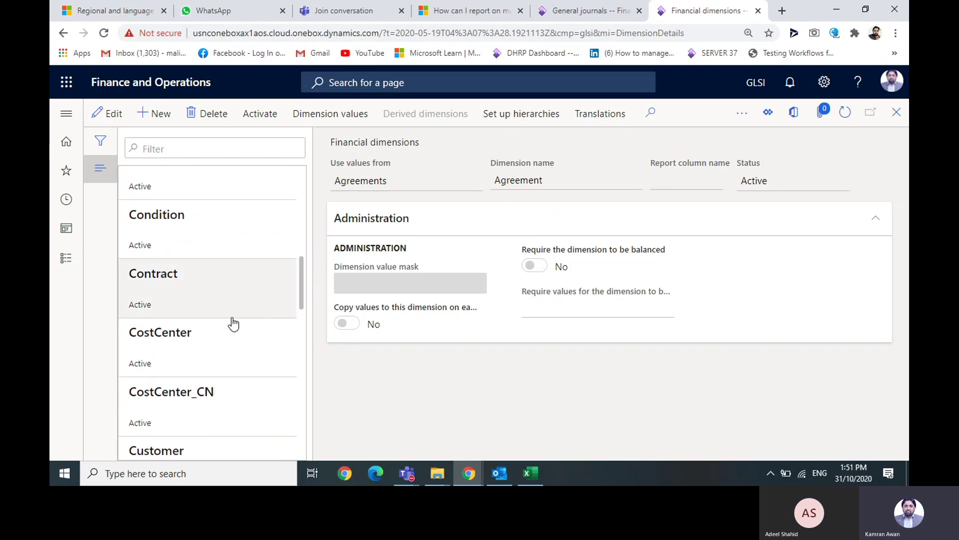
click(205, 347)
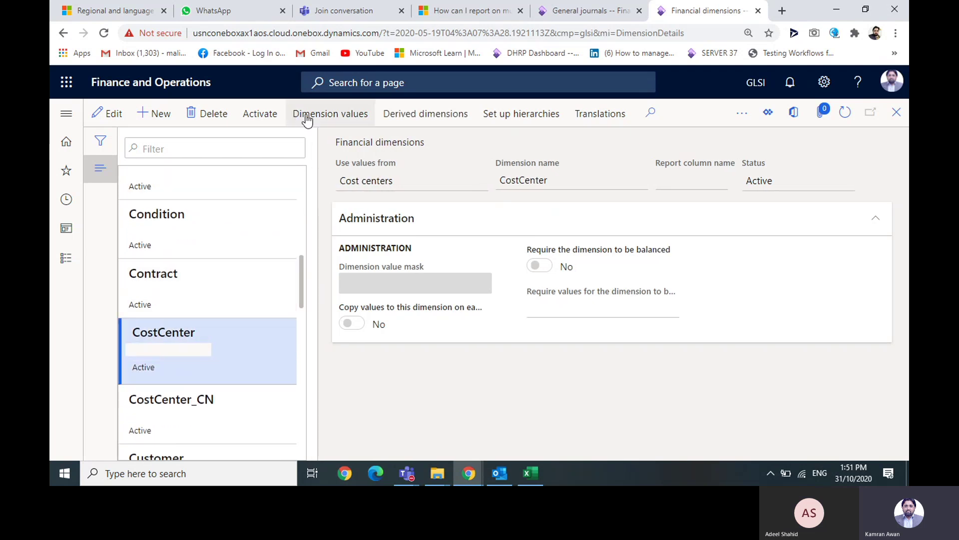
click(328, 117)
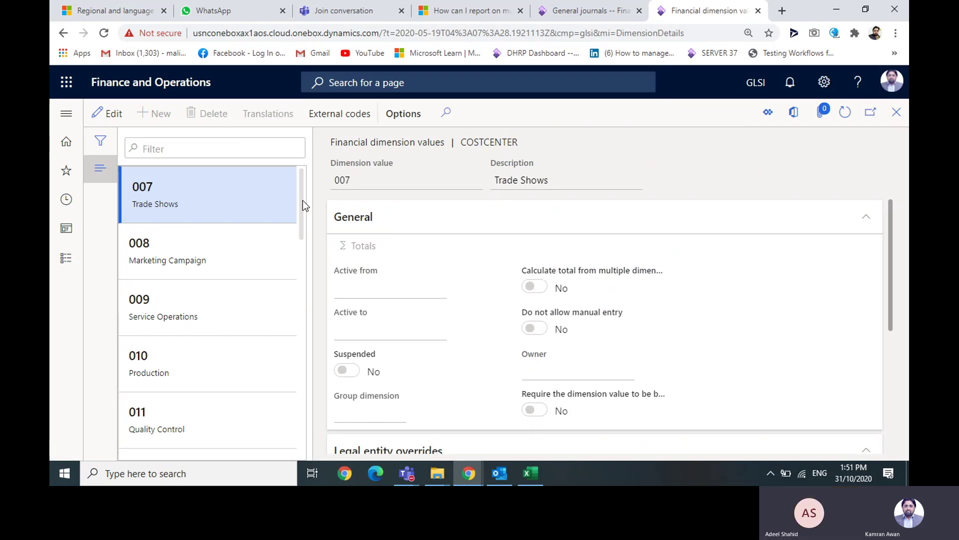
drag(302, 200, 299, 355)
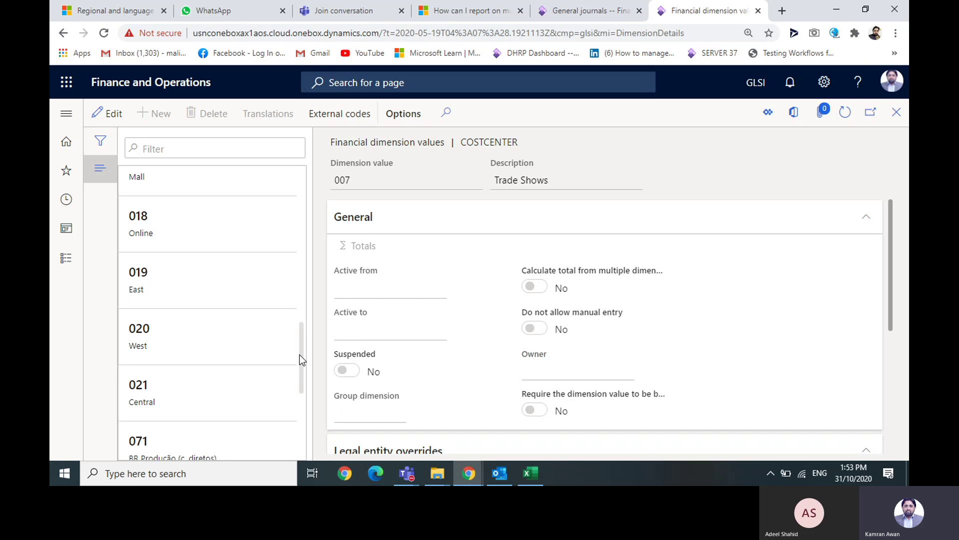
drag(301, 351, 297, 328)
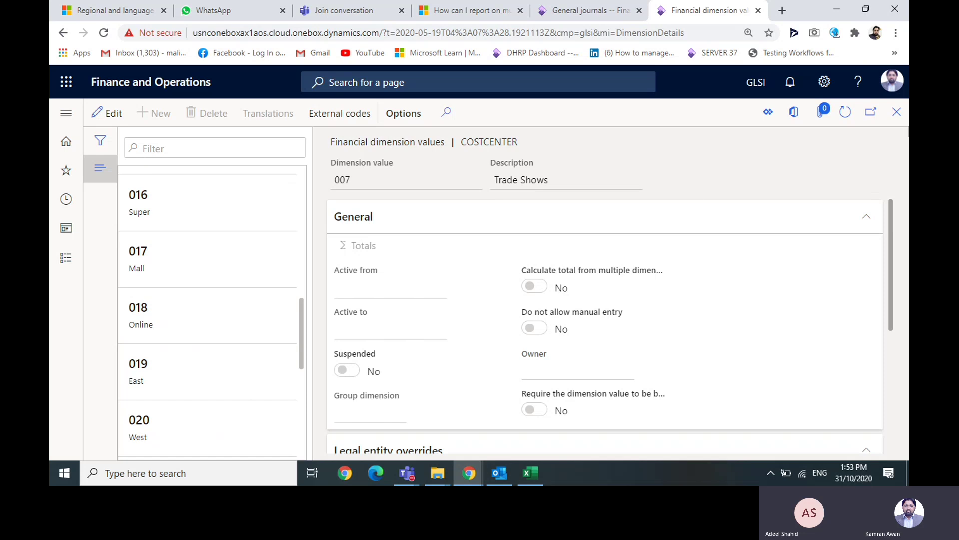
click(897, 123)
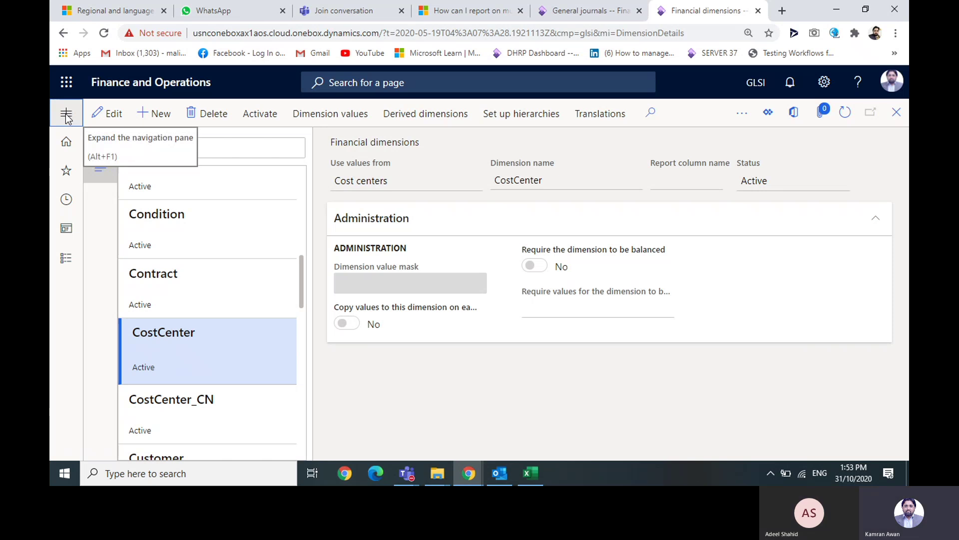
click(67, 114)
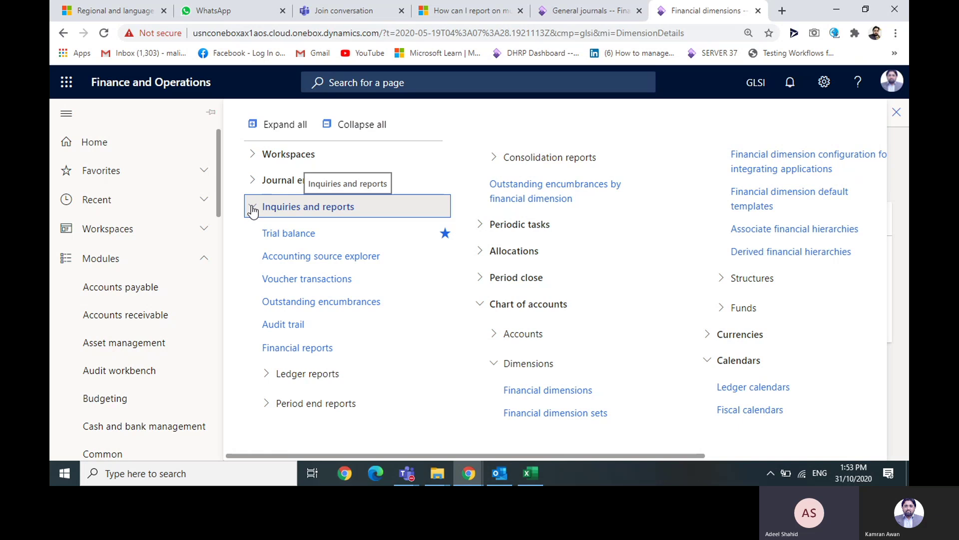
- Display the Project dimension's values, including 00000001 City Manufacturing and 00000006 ERP Implementation
click(579, 395)
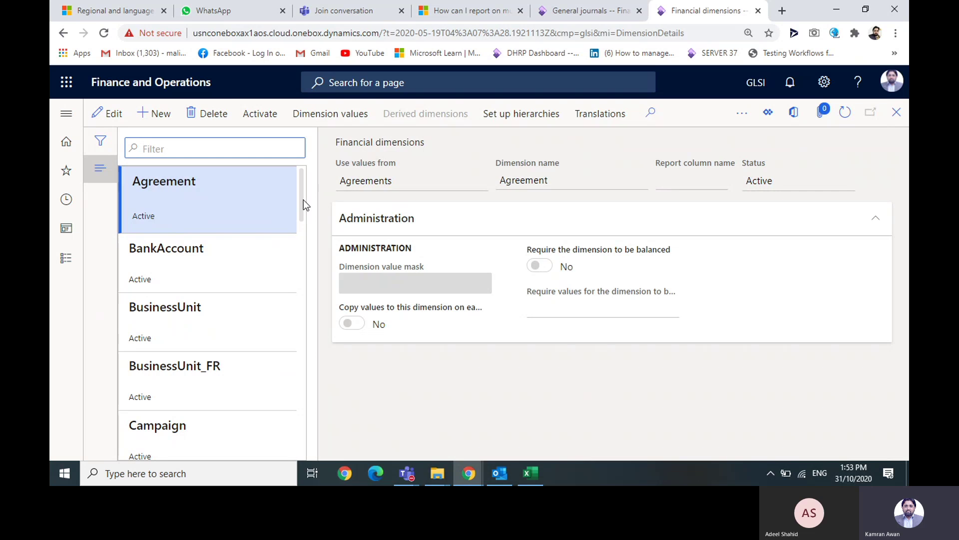
scroll(303, 205, down, 2)
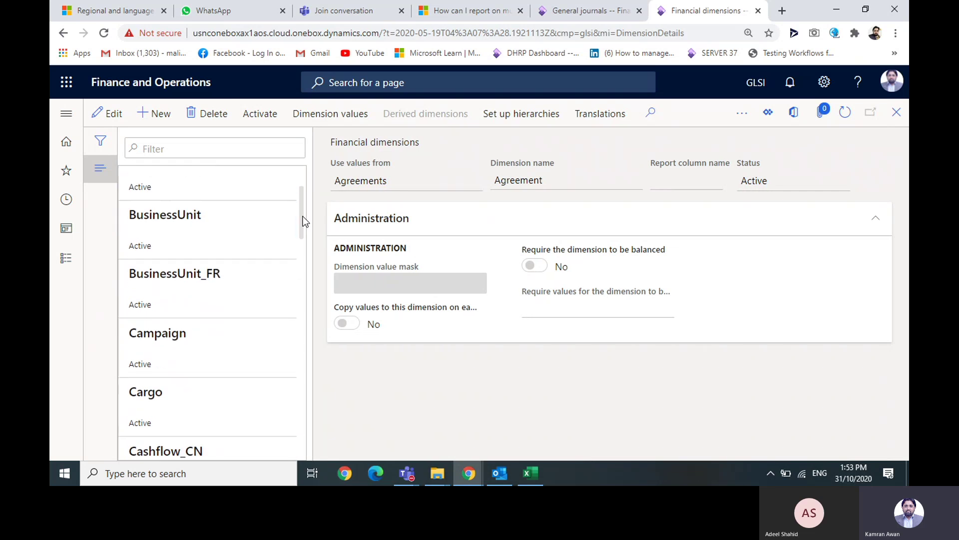
scroll(303, 221, up, 2)
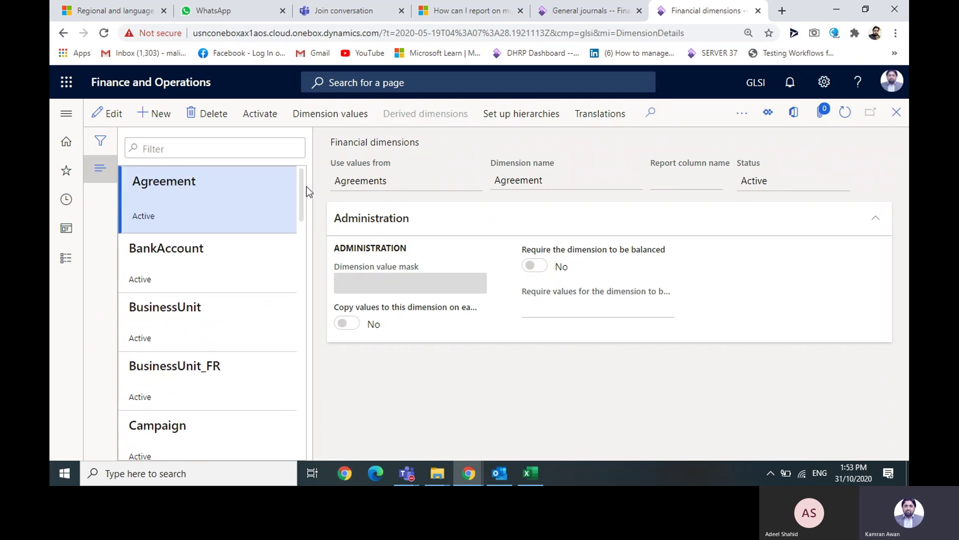
drag(307, 186, 309, 416)
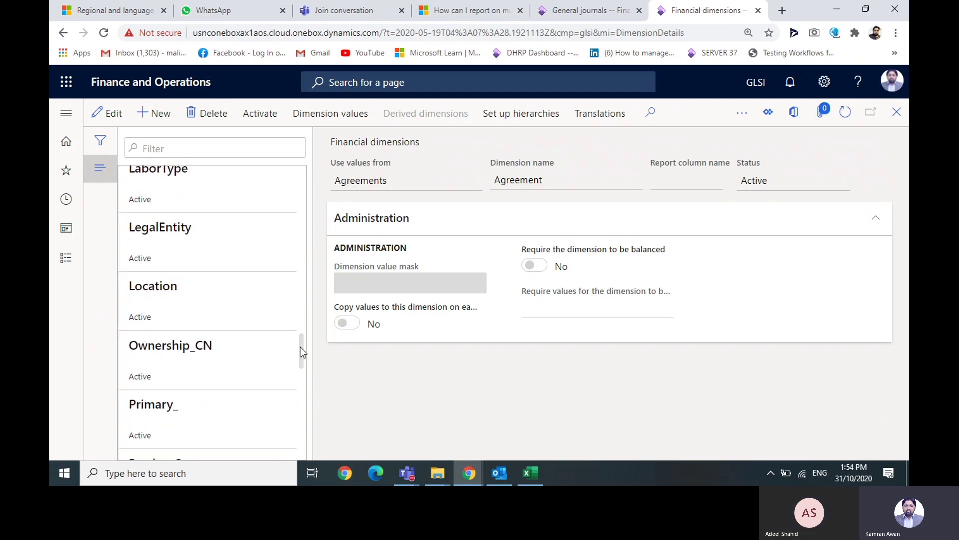
drag(300, 347, 302, 372)
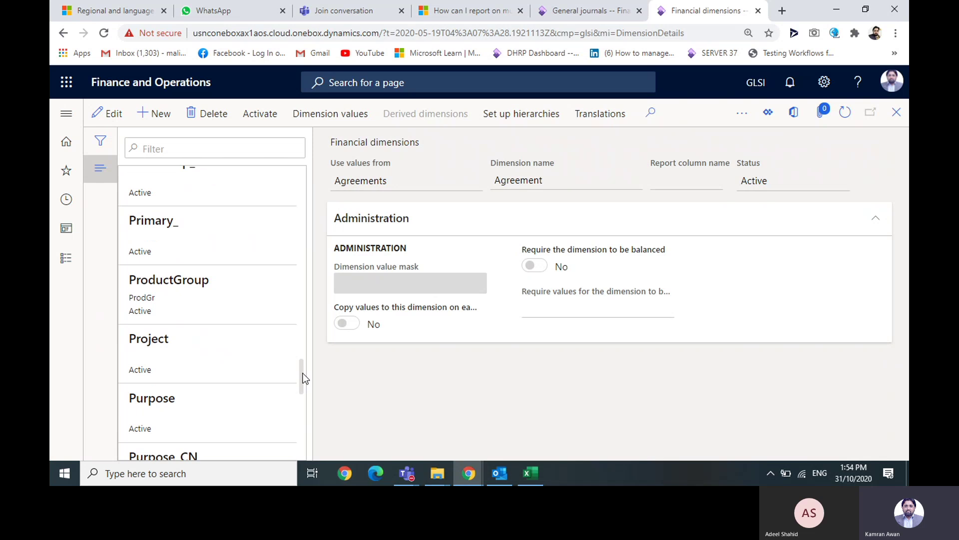
click(234, 364)
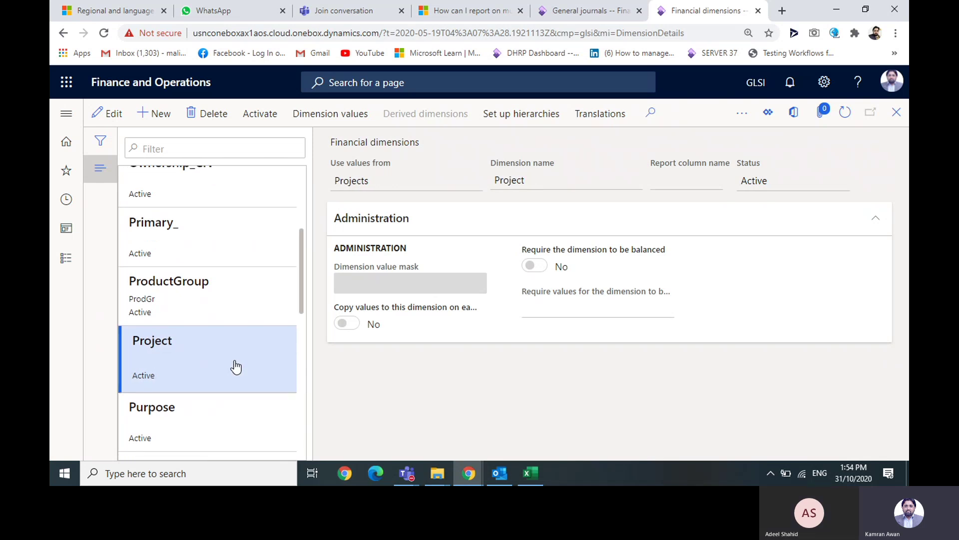
click(344, 115)
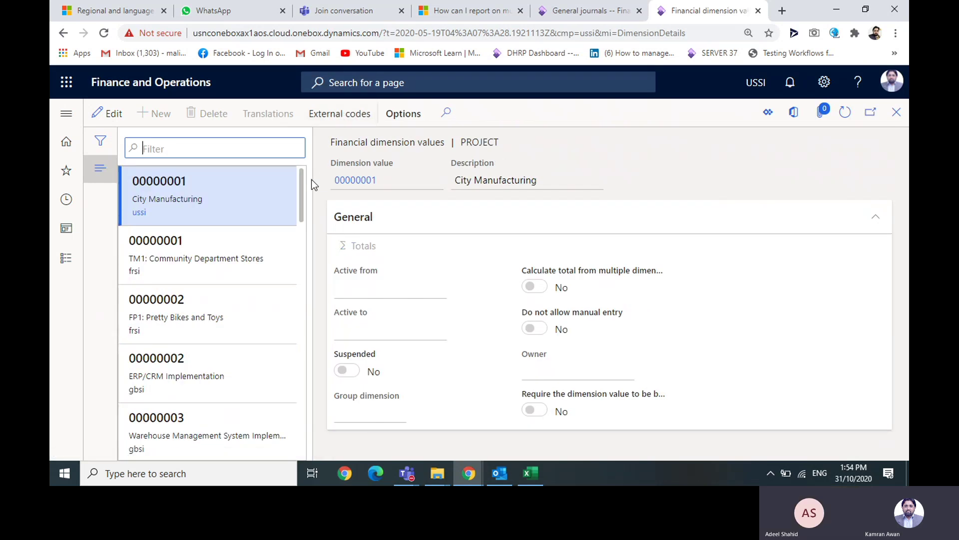
drag(303, 185, 315, 363)
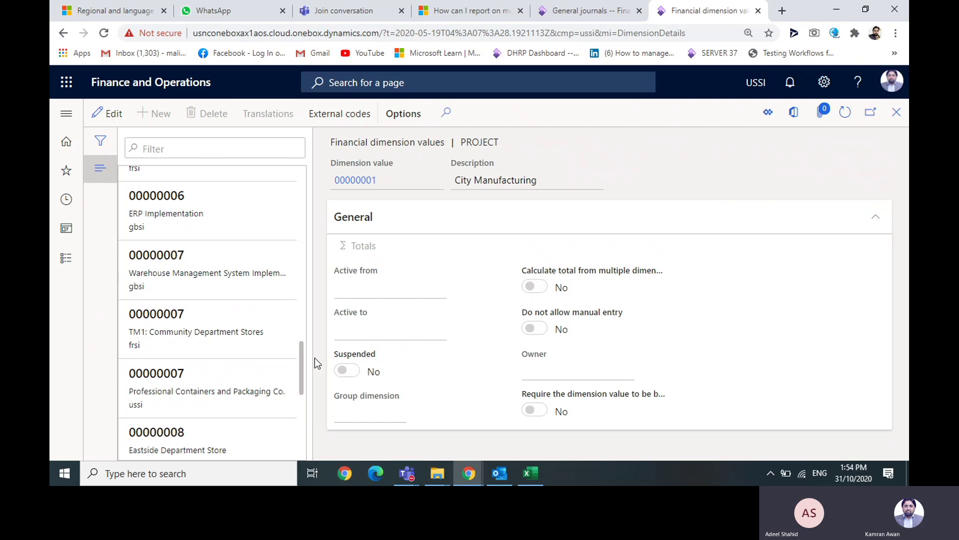
click(66, 114)
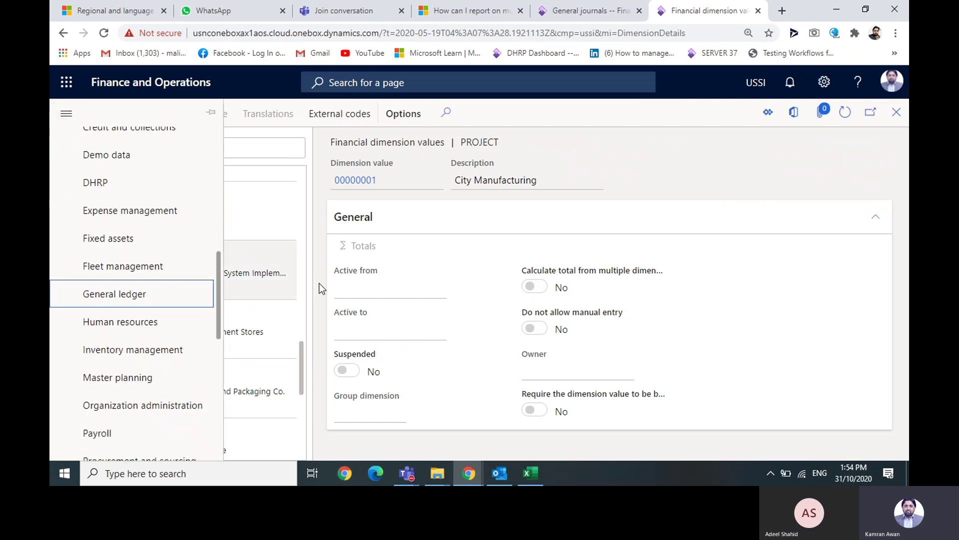
- Open Configure account structures under General ledger > Chart of accounts > Structures
click(144, 302)
drag(526, 453, 713, 467)
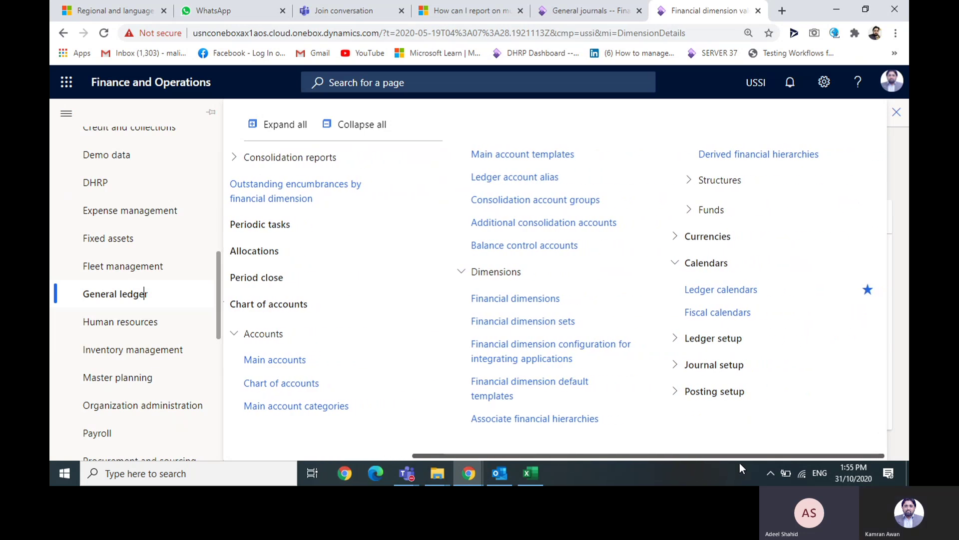
click(710, 181)
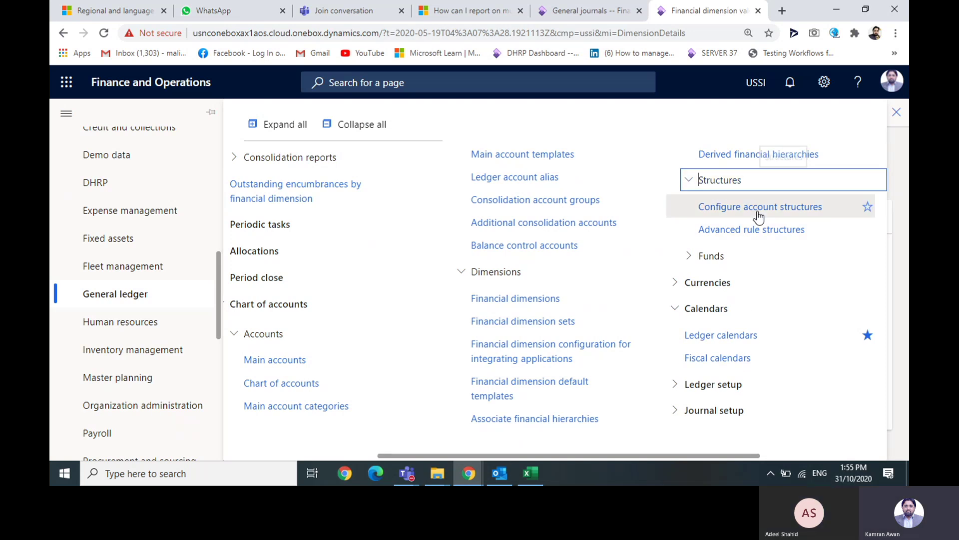
click(785, 211)
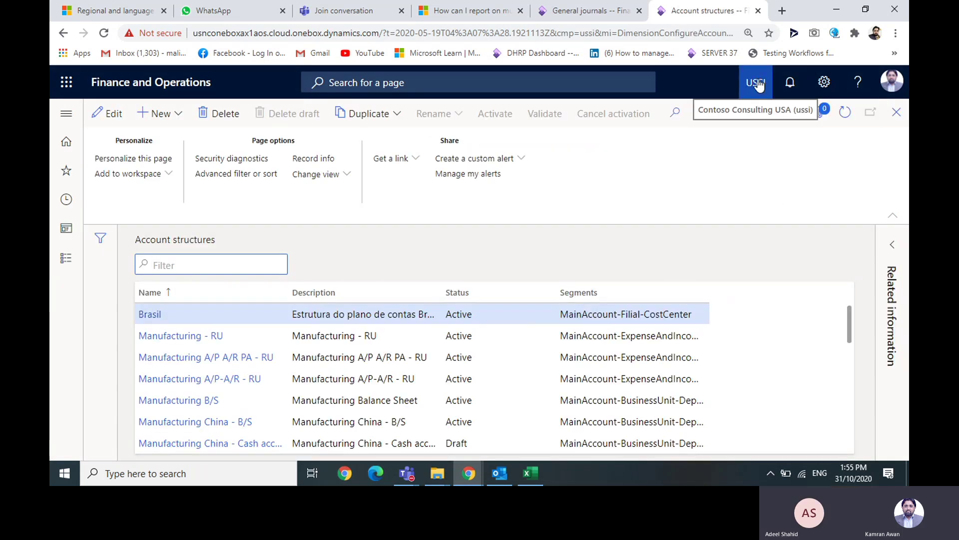
- Scroll through the account structures, selecting Manufacturing China - B/S along the way
drag(849, 328, 848, 343)
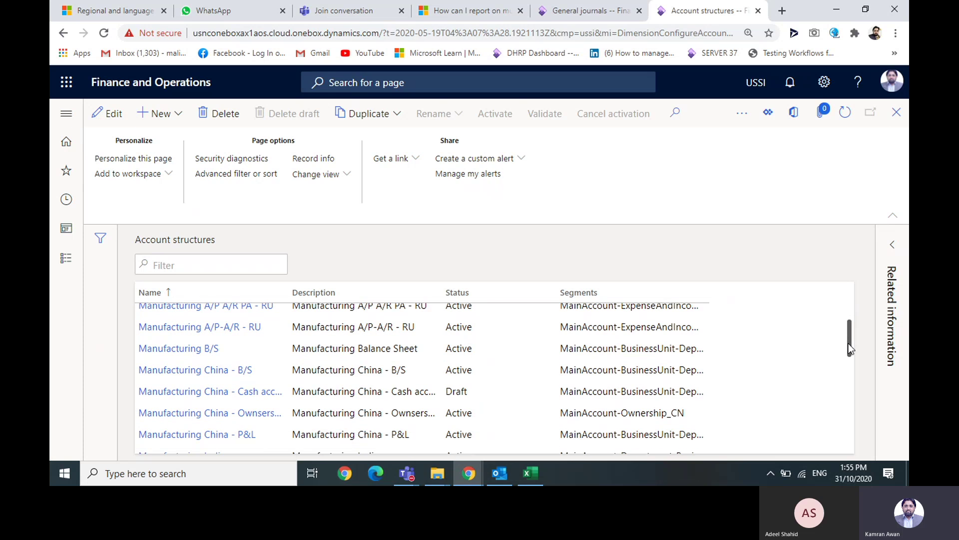
click(200, 371)
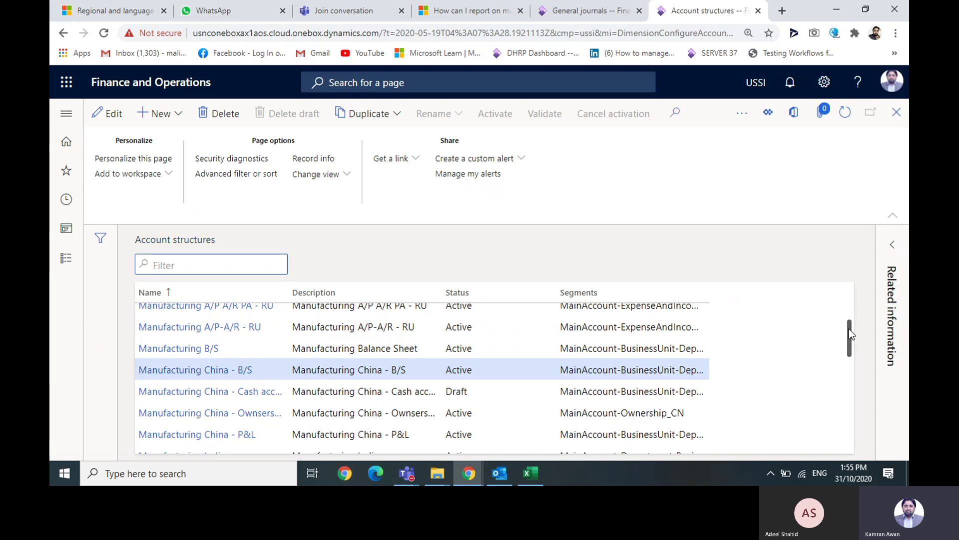
drag(849, 330, 849, 347)
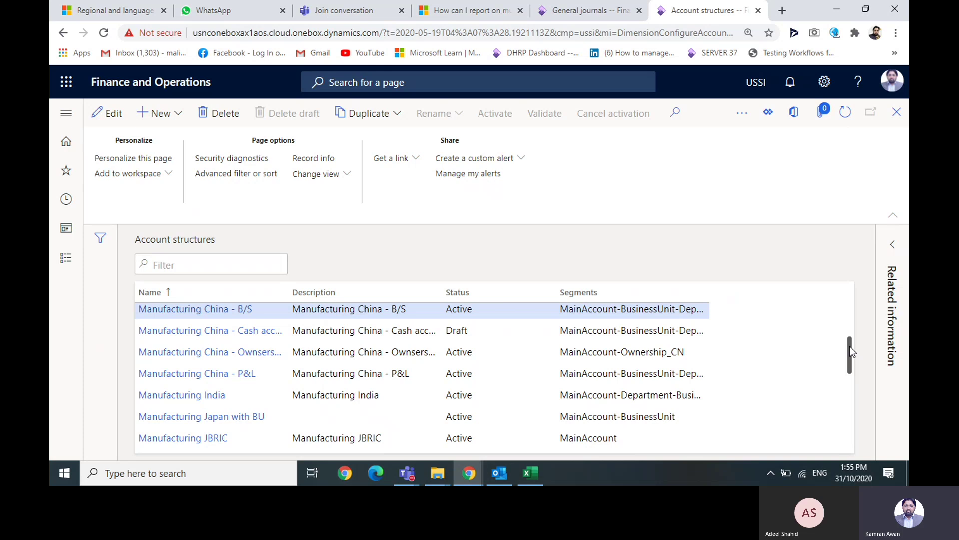
drag(849, 347, 851, 408)
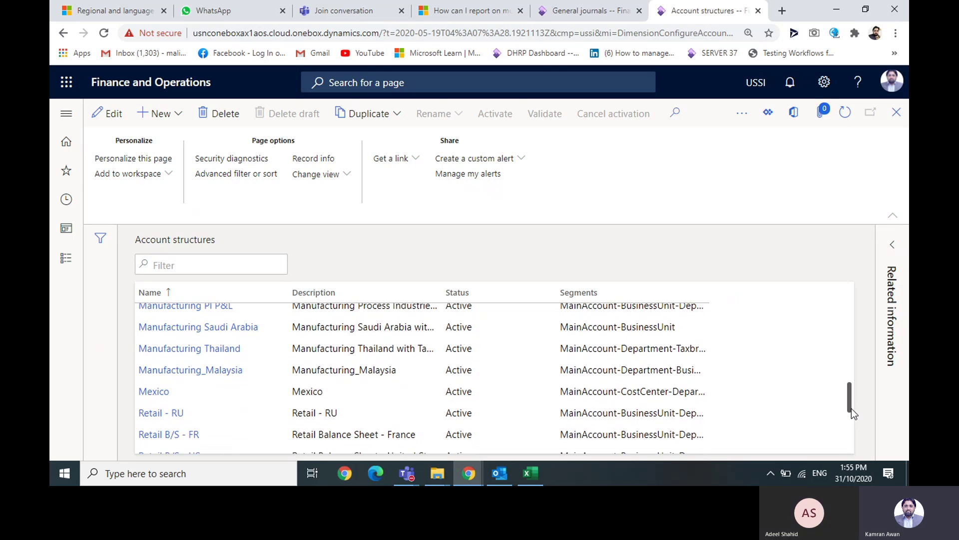
drag(851, 409, 852, 445)
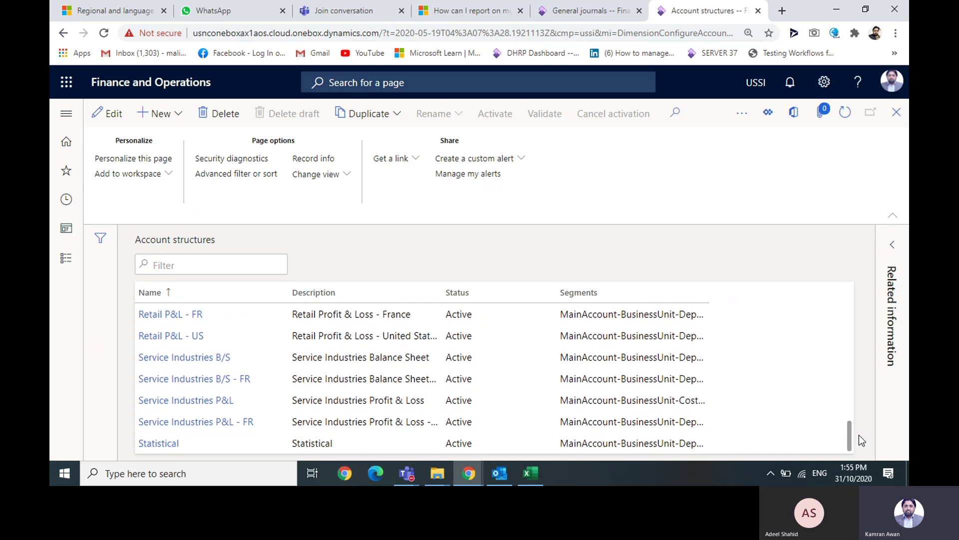
drag(851, 437, 844, 356)
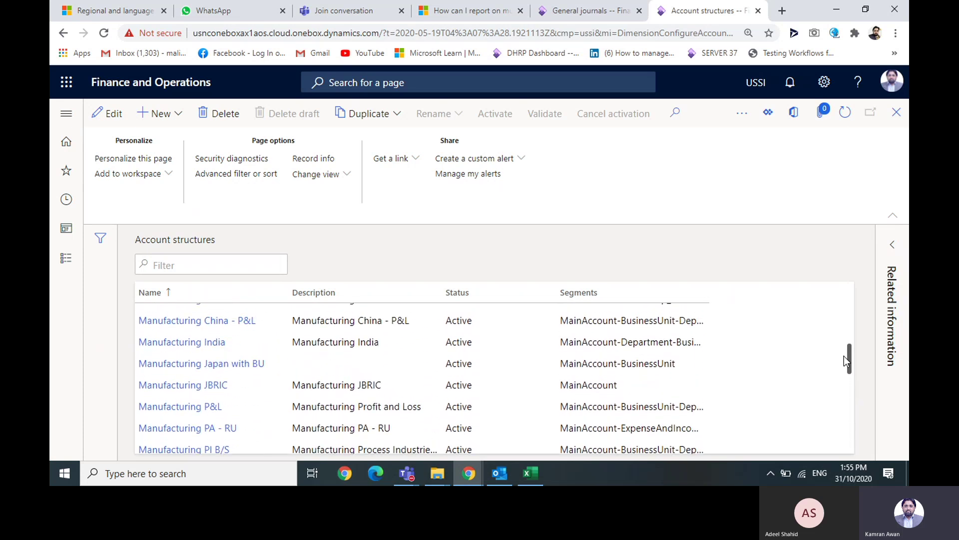
- Open Manufacturing P&L and put it into edit mode with F2, switching it to Draft
click(206, 407)
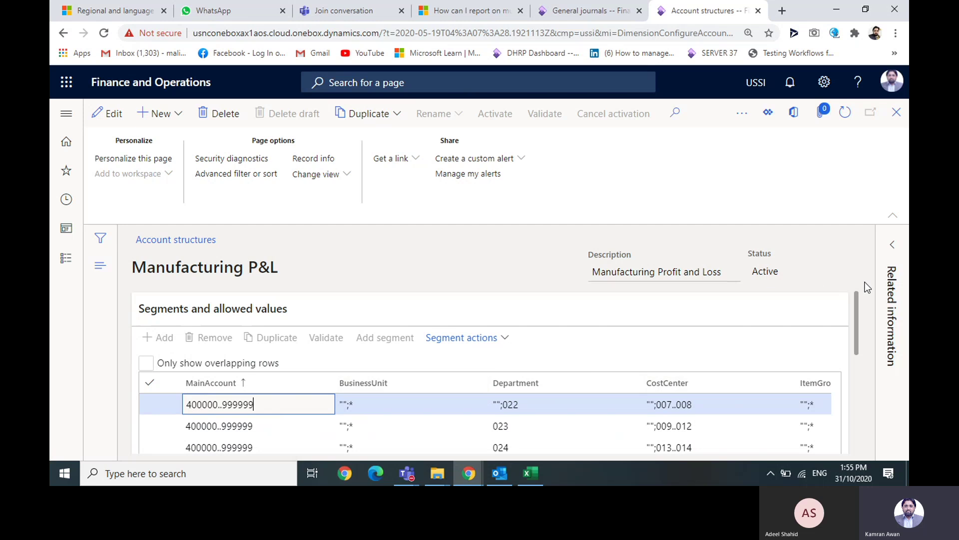
drag(857, 316, 856, 341)
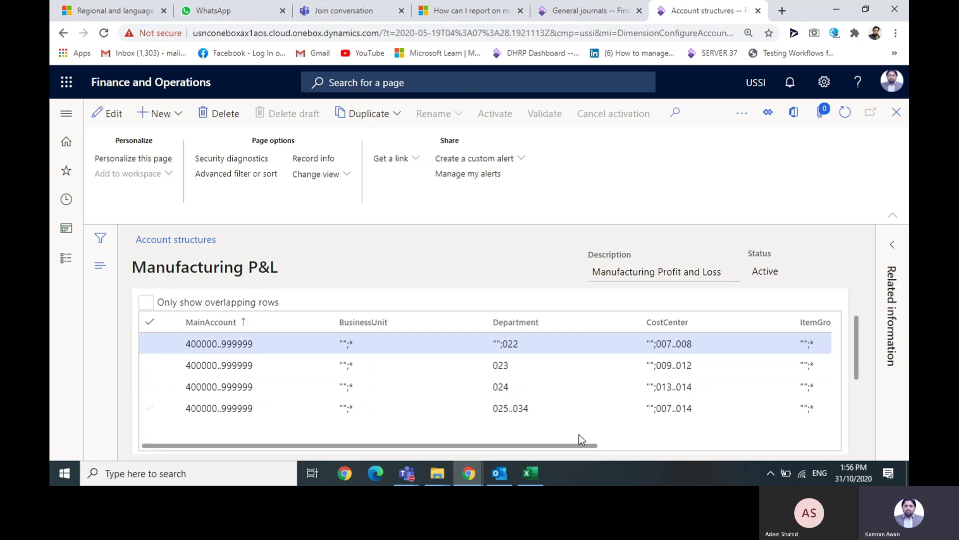
drag(563, 445, 718, 420)
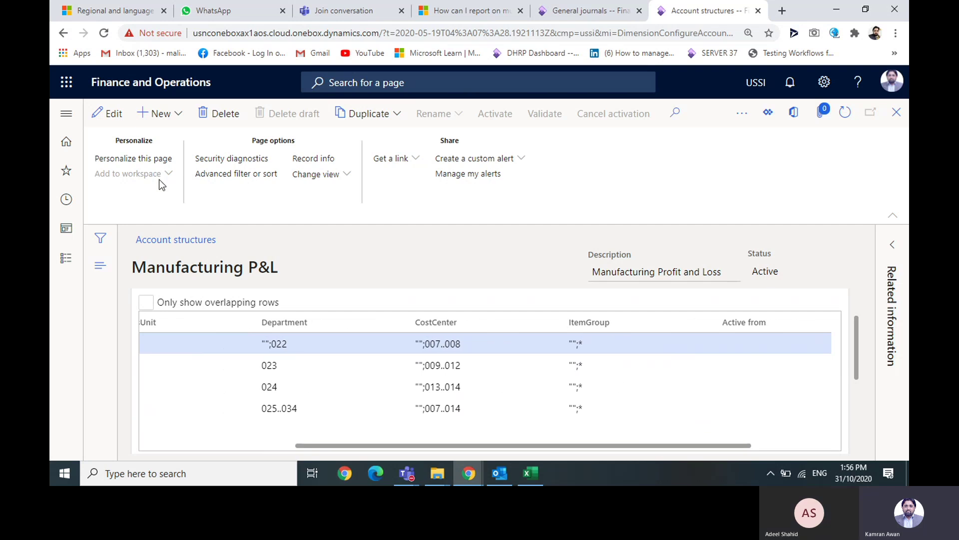
key(F2)
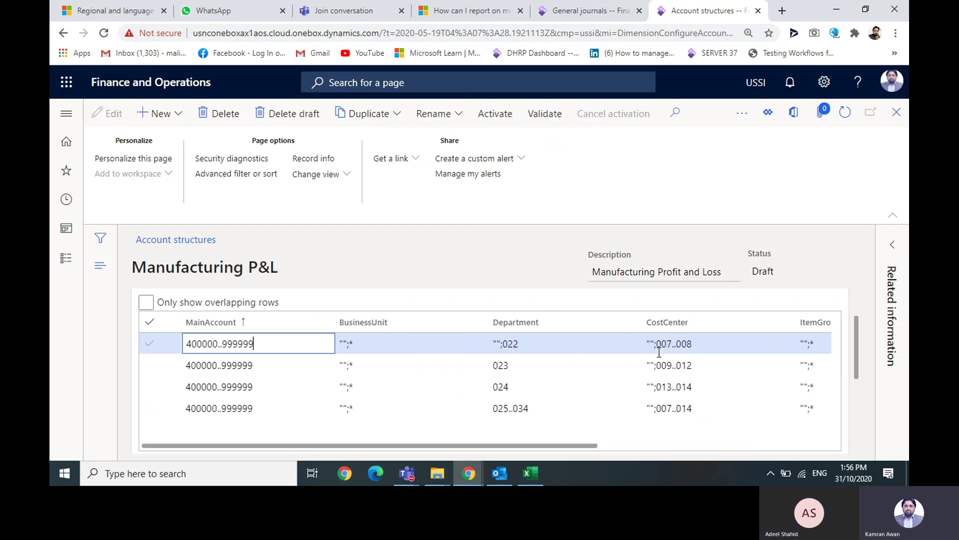
drag(559, 444, 714, 415)
click(602, 343)
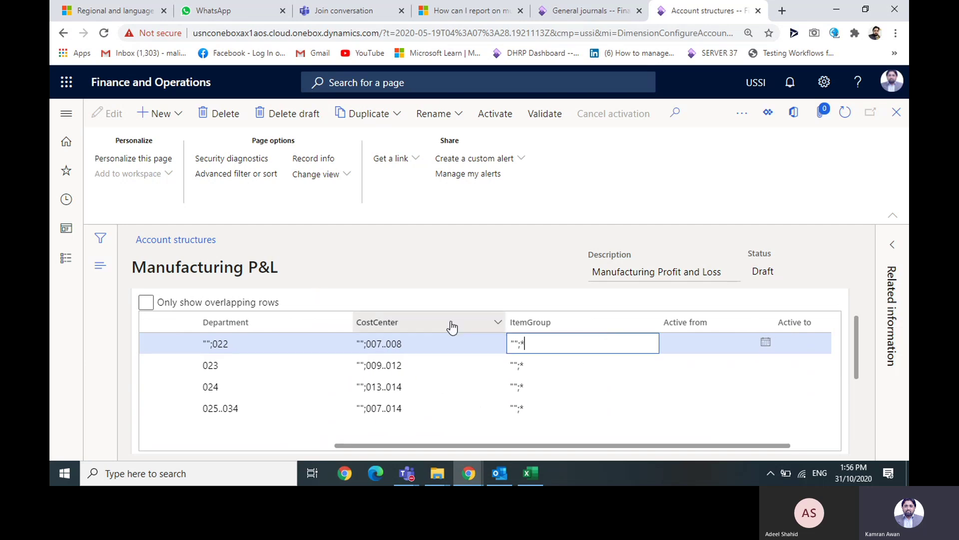
drag(853, 331, 856, 286)
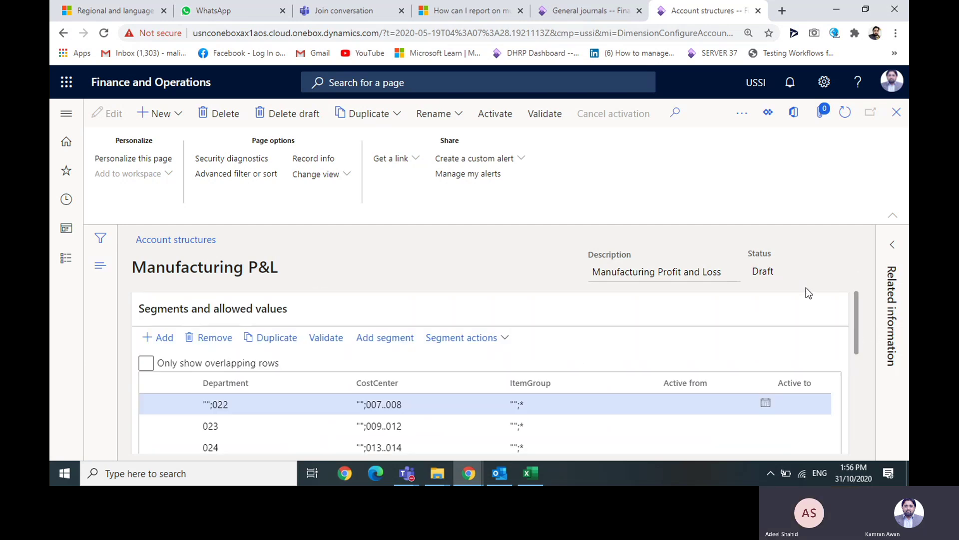
- Add Project as a new segment in Manufacturing P&L, allowing * on every row
click(410, 339)
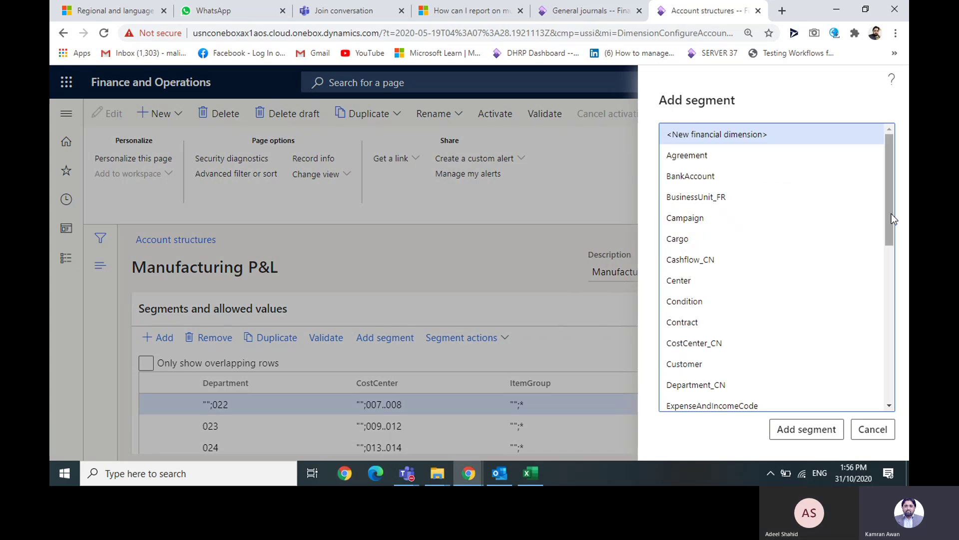
drag(892, 213, 899, 317)
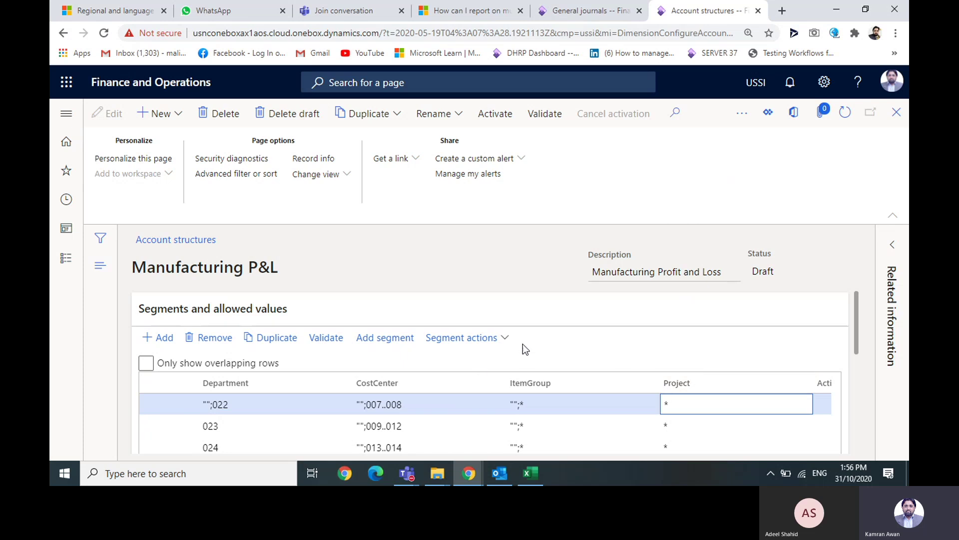
- Move Project left three places, past ItemGroup, CostCenter and Department
click(504, 339)
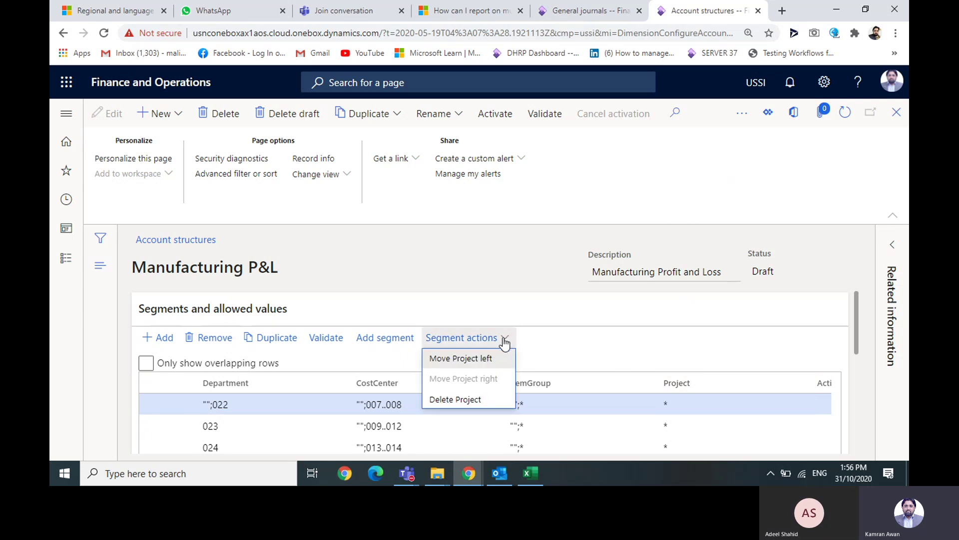
click(495, 358)
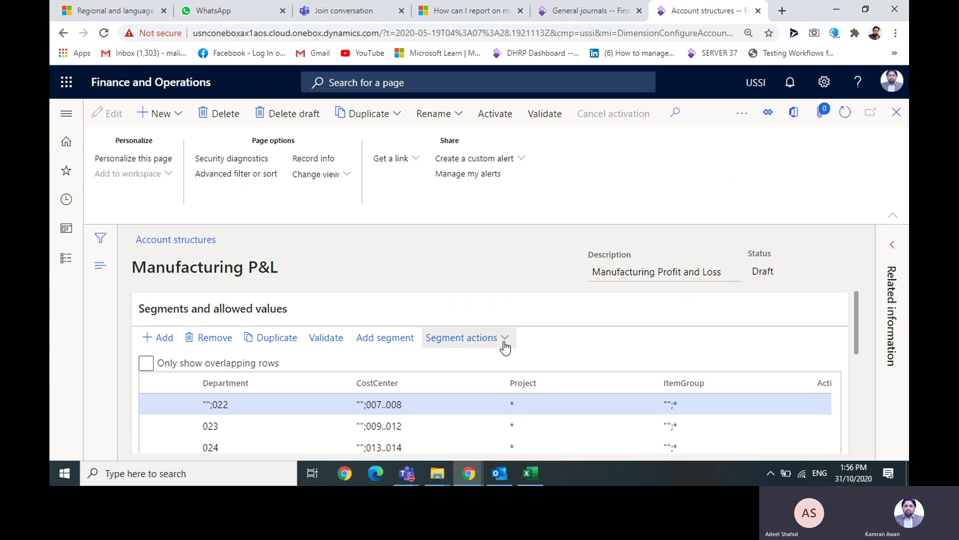
click(505, 339)
click(487, 360)
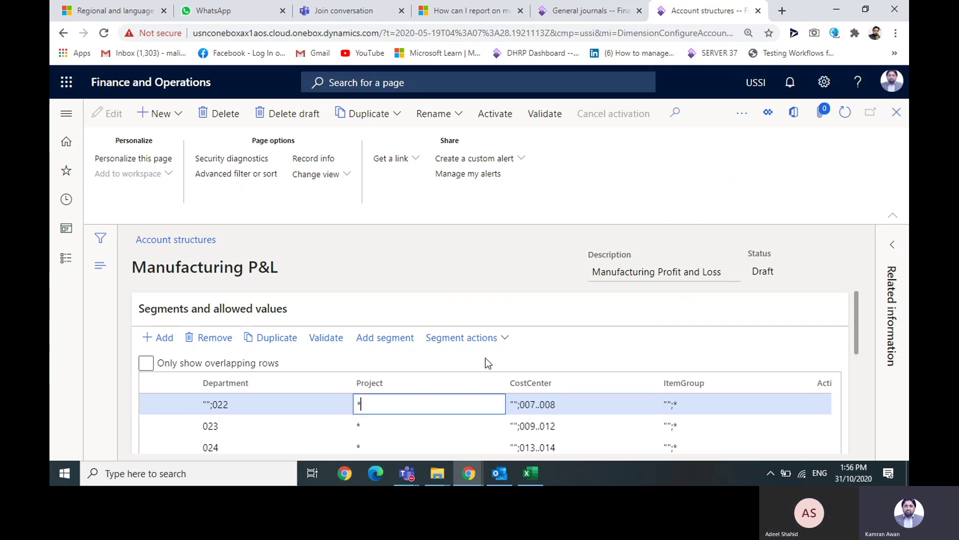
click(500, 340)
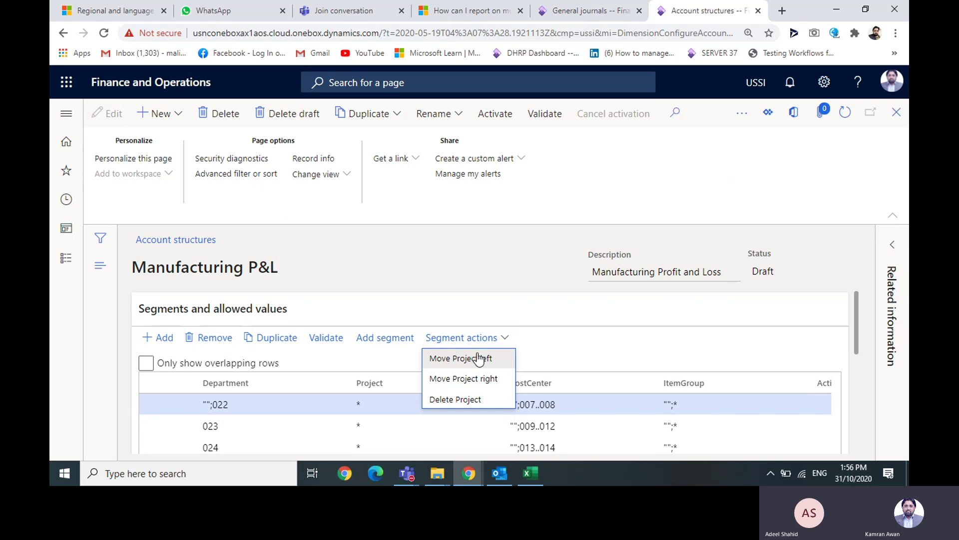
click(478, 357)
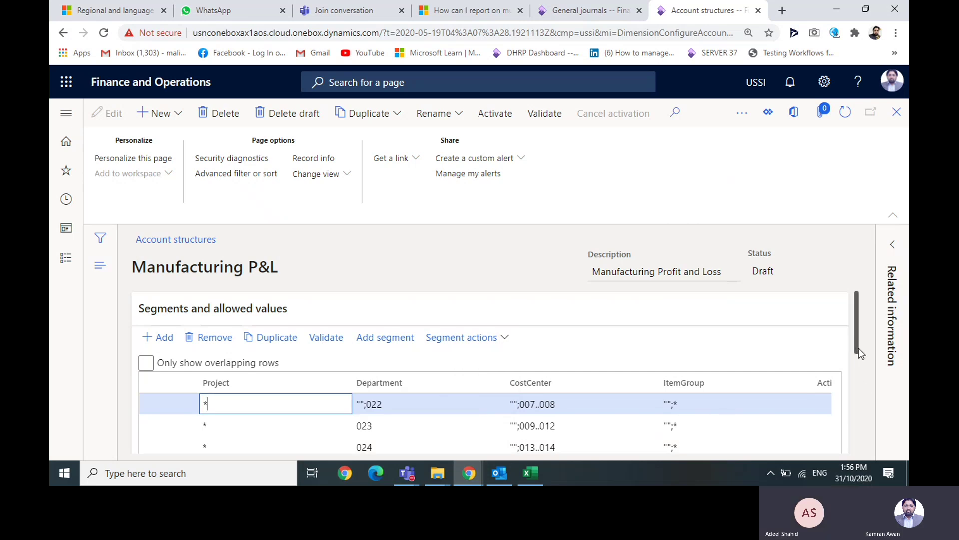
- Move Project one more place left so it sits right after MainAccount
drag(860, 353, 859, 387)
drag(690, 424, 520, 424)
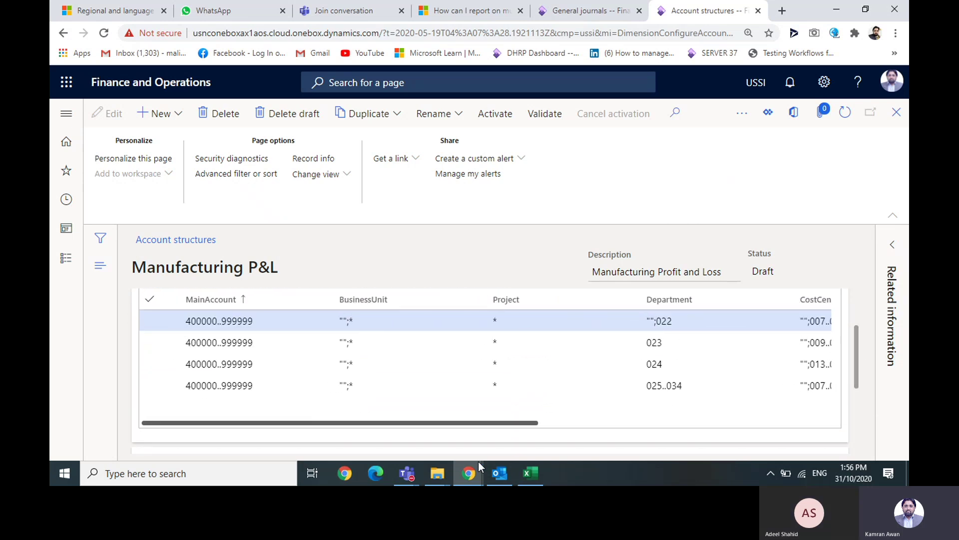
click(531, 302)
drag(855, 333, 856, 301)
click(721, 337)
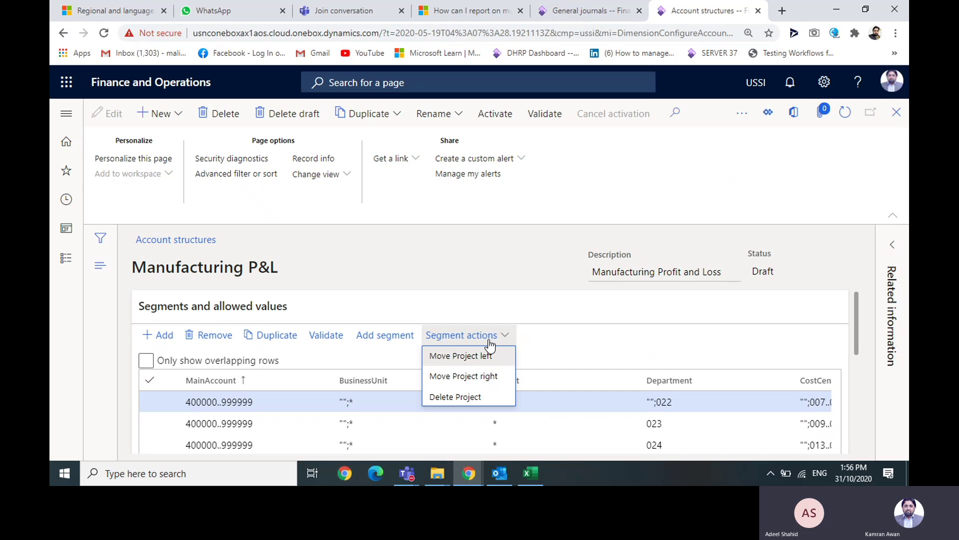
click(483, 356)
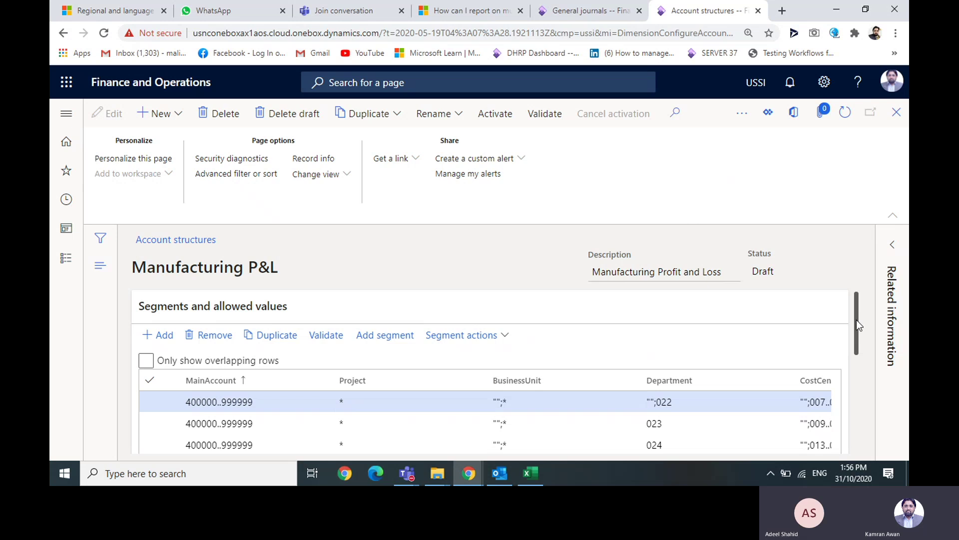
- Tick 'Blank values are allowed' for the first row's Project, making it read "";*
drag(856, 322, 854, 352)
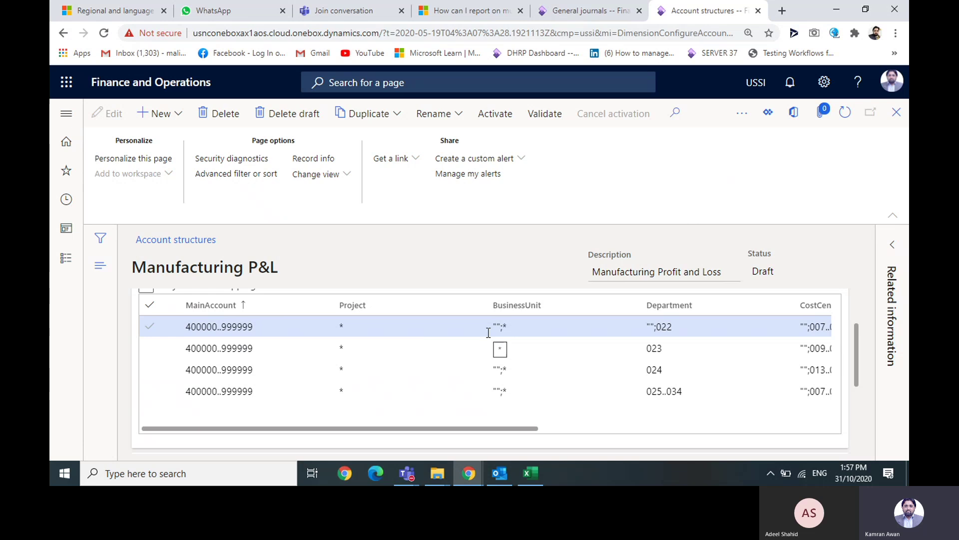
click(425, 325)
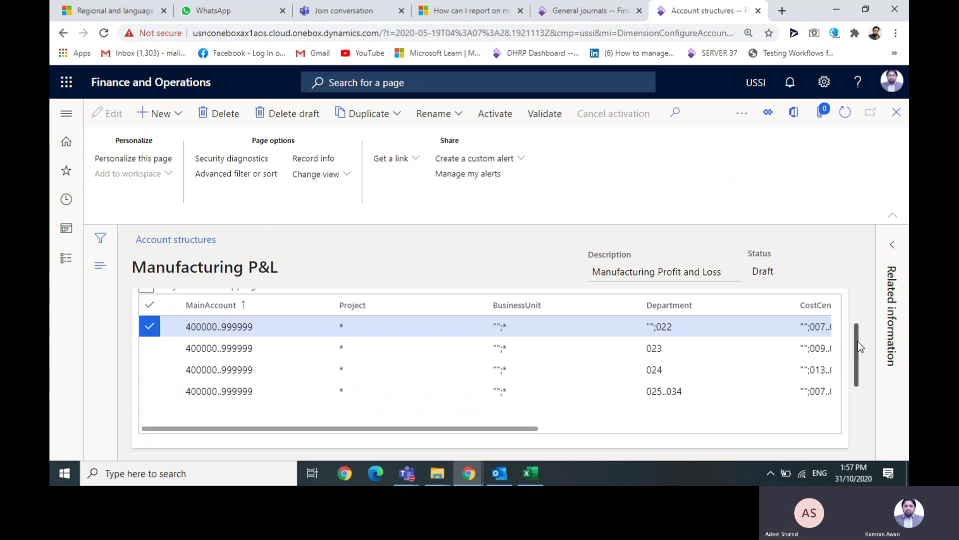
scroll(858, 347, down, 2)
drag(859, 347, 855, 373)
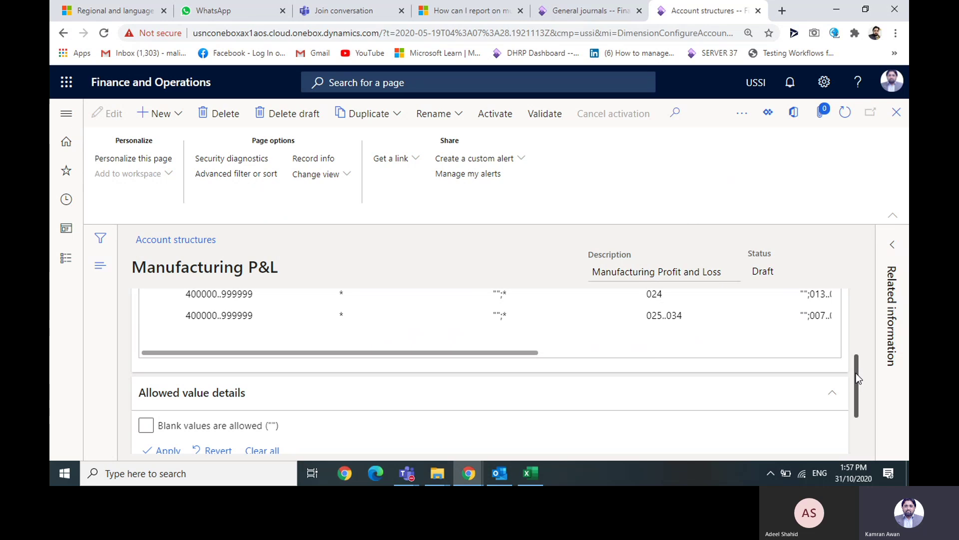
click(145, 427)
drag(858, 407, 855, 358)
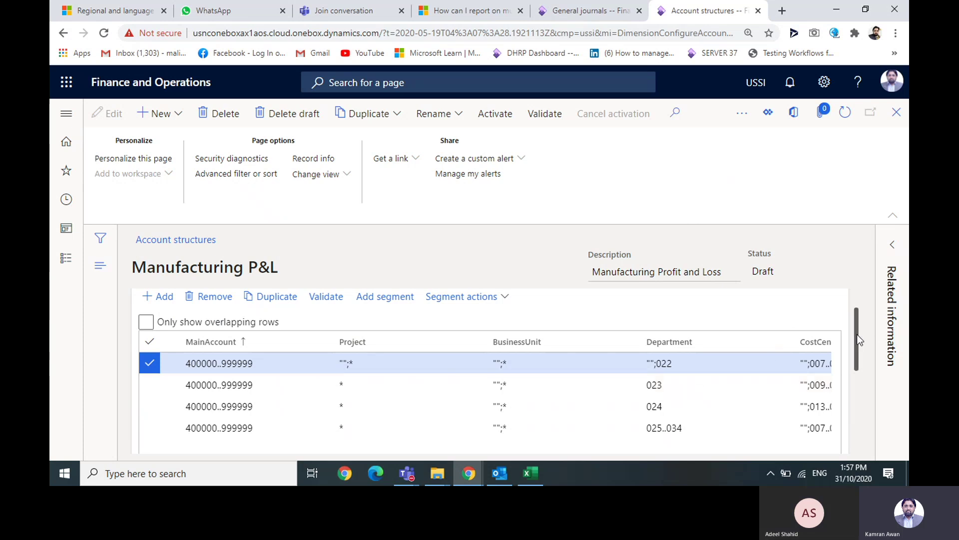
- Untick 'Blank values are allowed' for the first row's Project so it reads just *
click(395, 362)
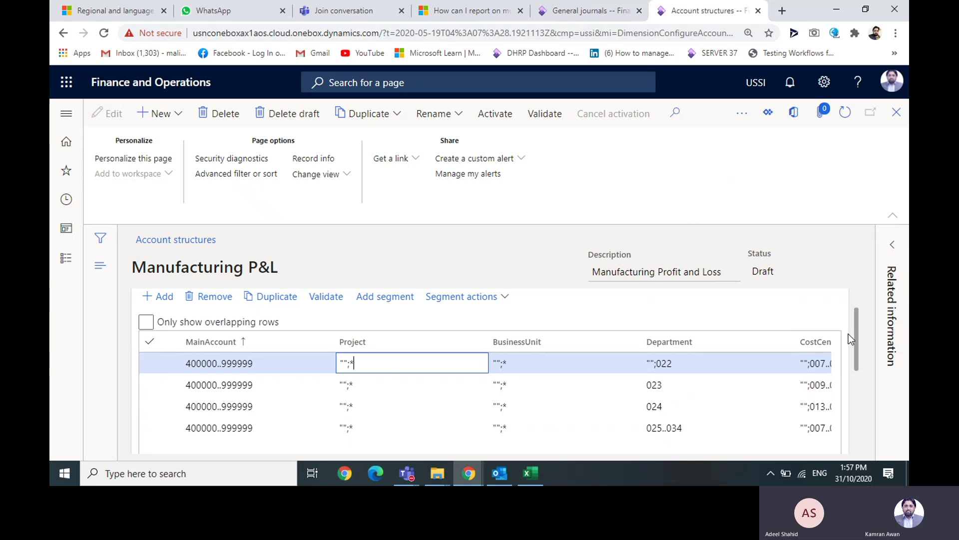
drag(856, 334, 866, 336)
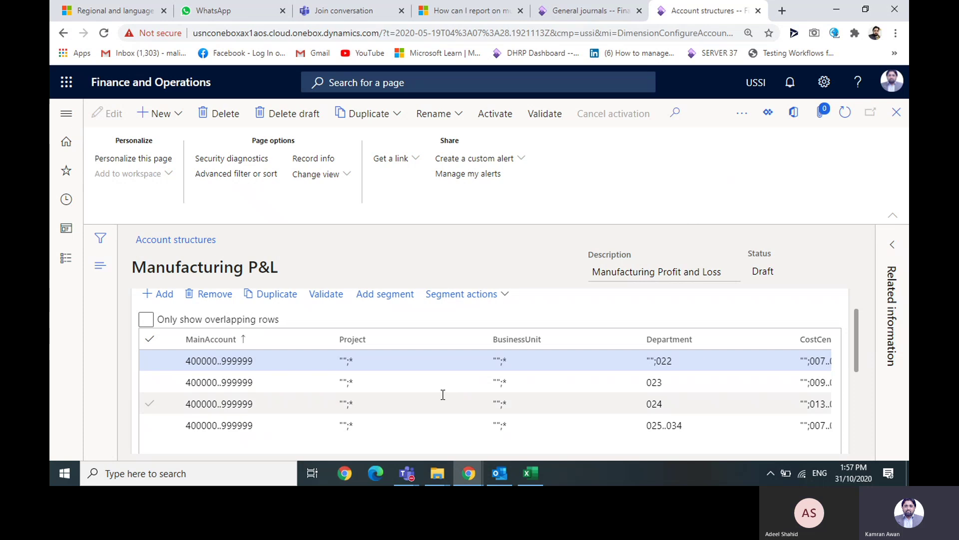
click(399, 360)
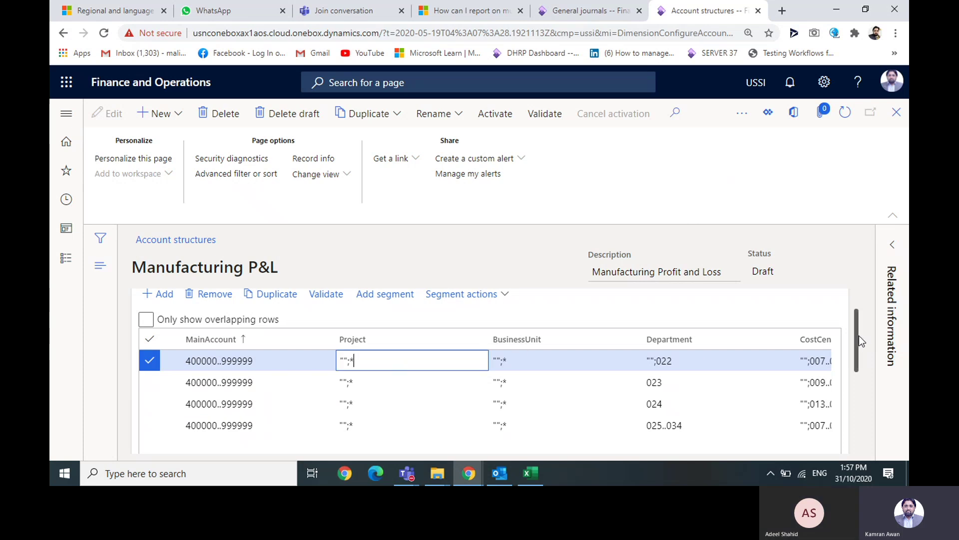
drag(859, 334, 857, 379)
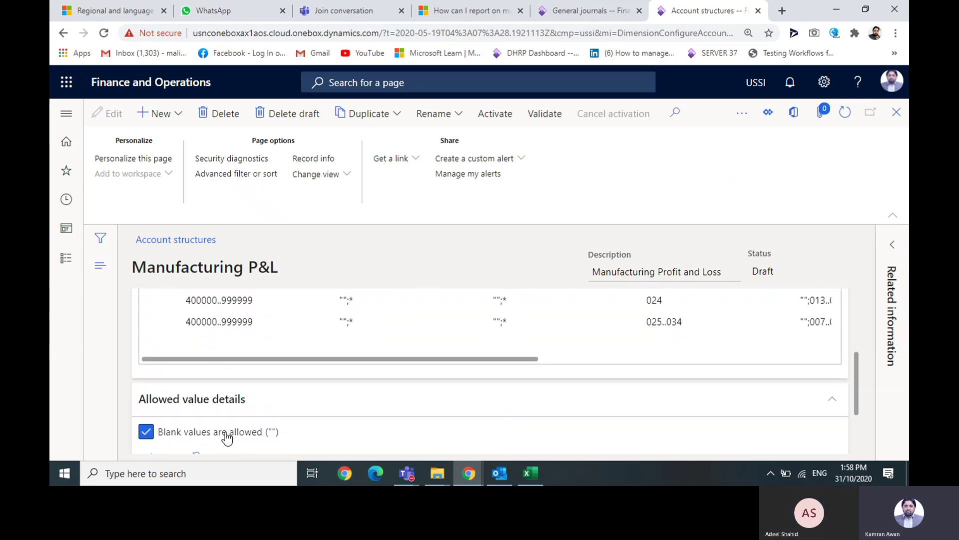
click(146, 432)
click(145, 432)
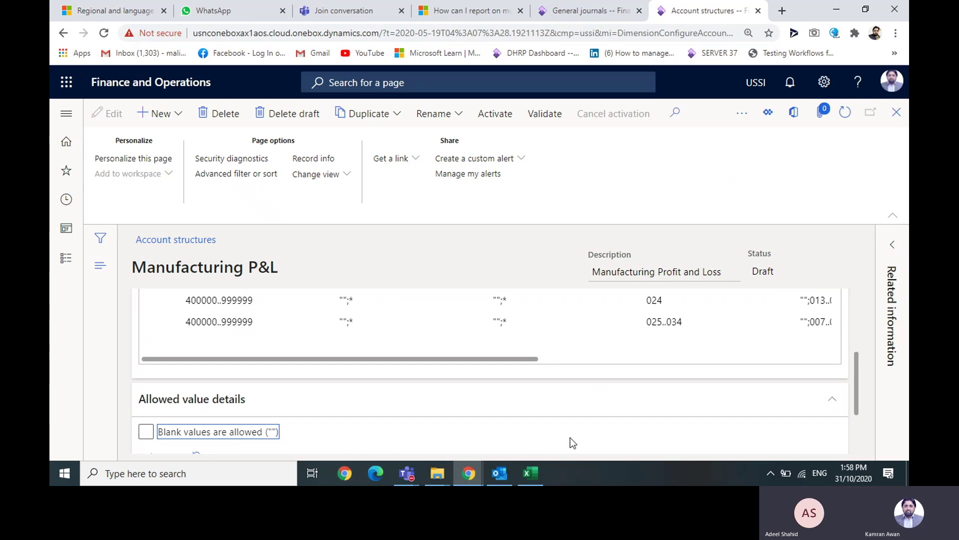
drag(856, 379, 853, 316)
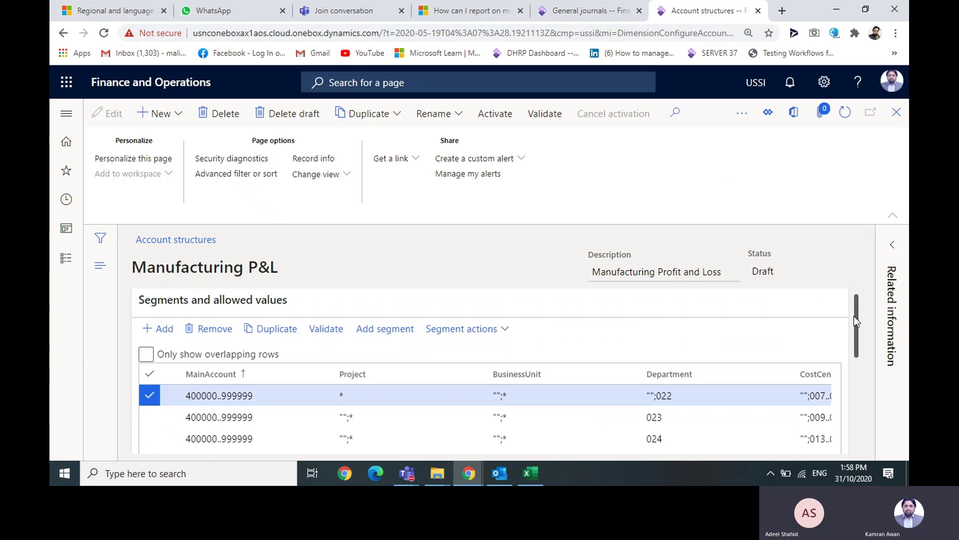
- Open and dismiss the Project column filter twice, leaving the column unfiltered
click(396, 381)
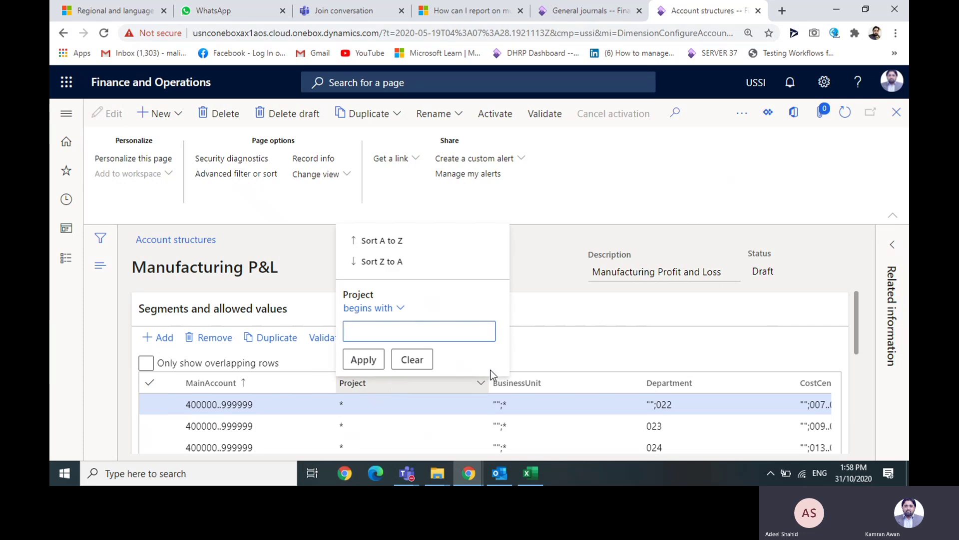
click(413, 361)
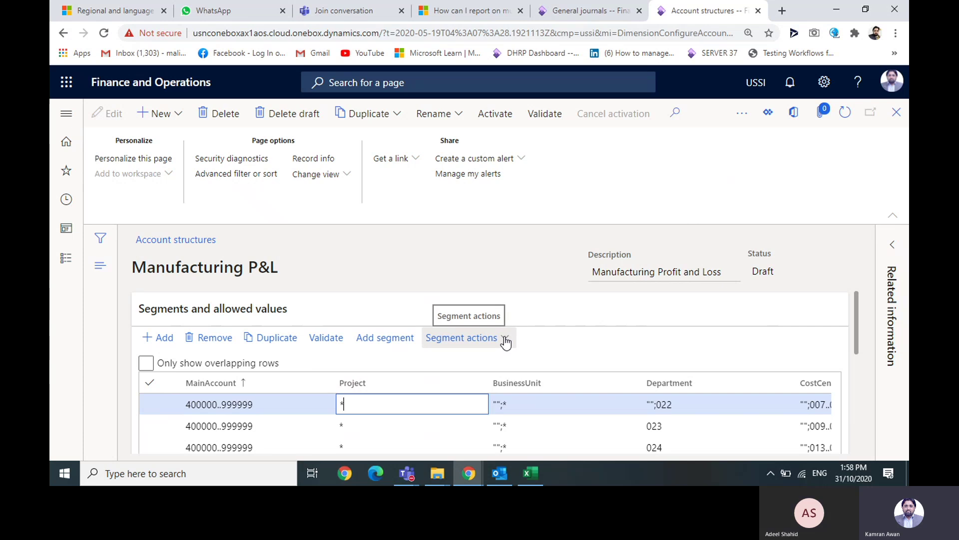
click(376, 384)
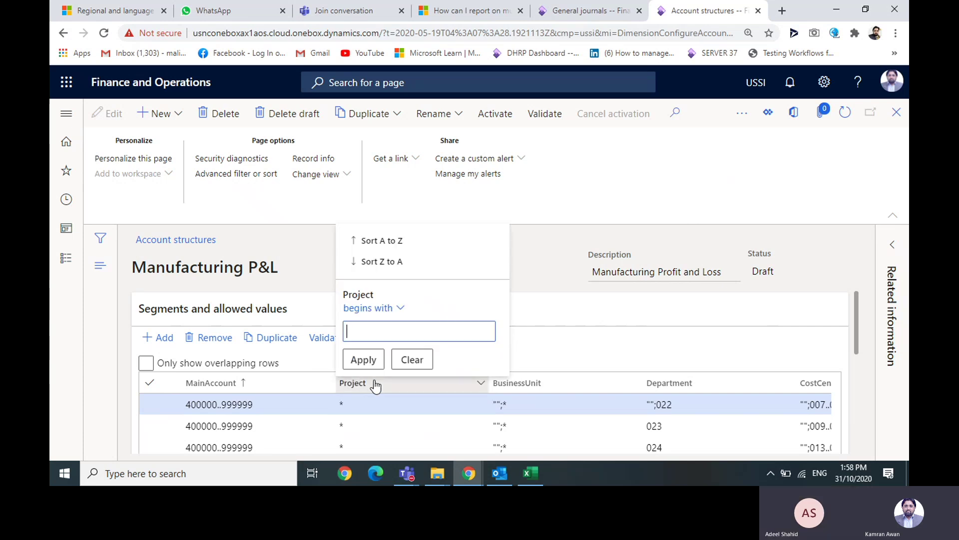
click(413, 360)
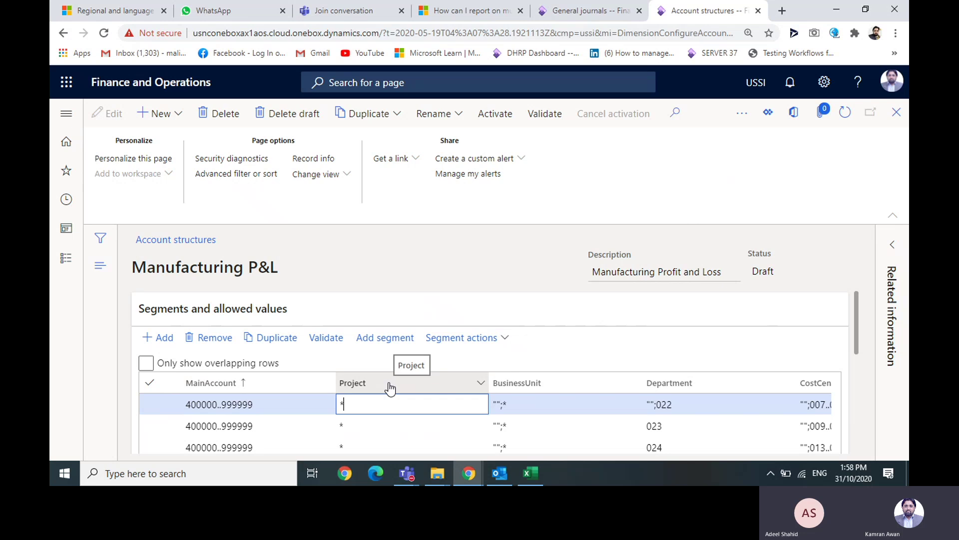
- Check the Project column's options, then select the first row's MainAccount range
right_click(390, 388)
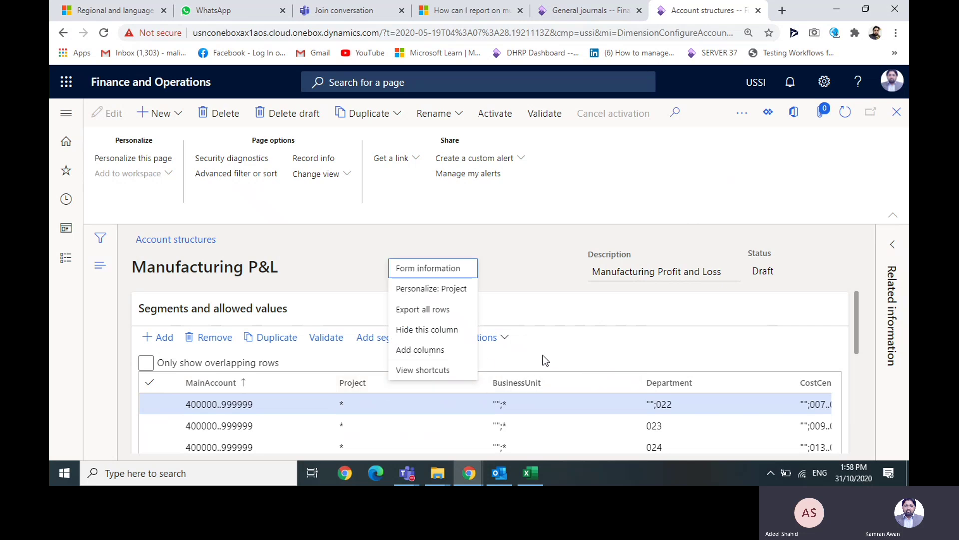
click(849, 359)
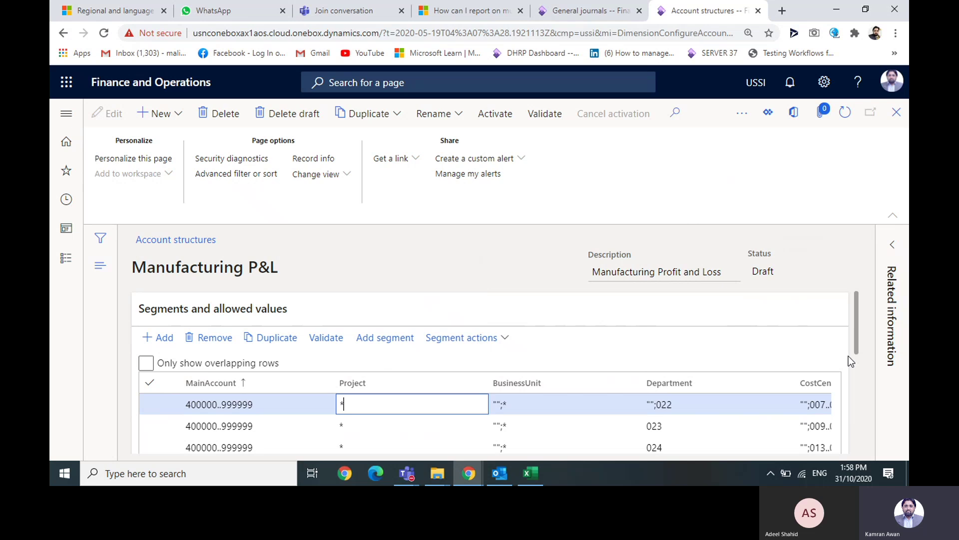
drag(859, 321, 857, 337)
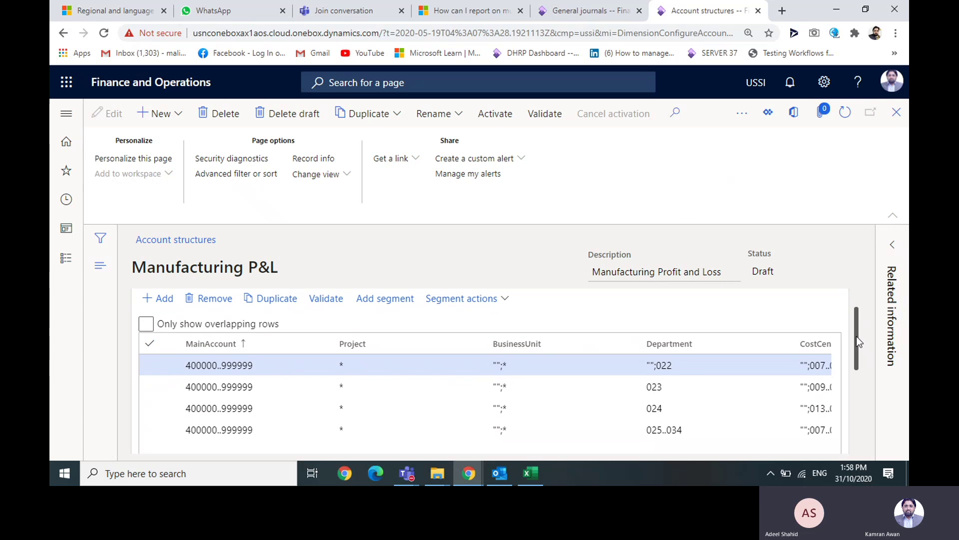
click(255, 364)
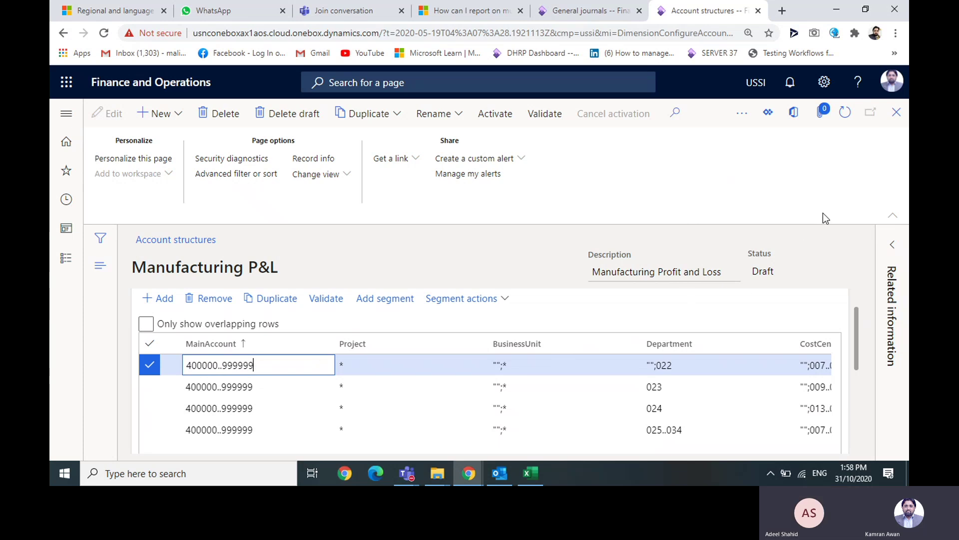
- Close Manufacturing P&L back to Account structures and show the General ledger module menu
click(900, 113)
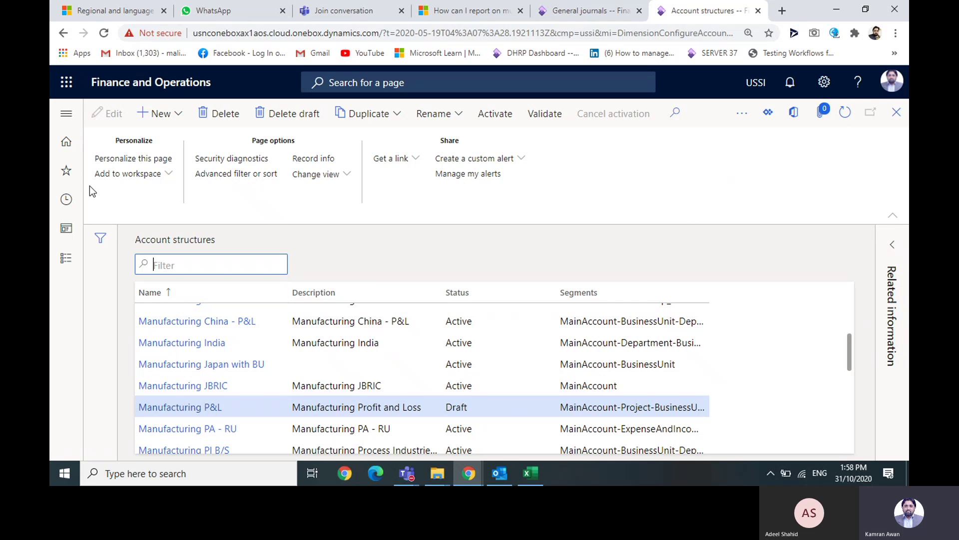
click(67, 114)
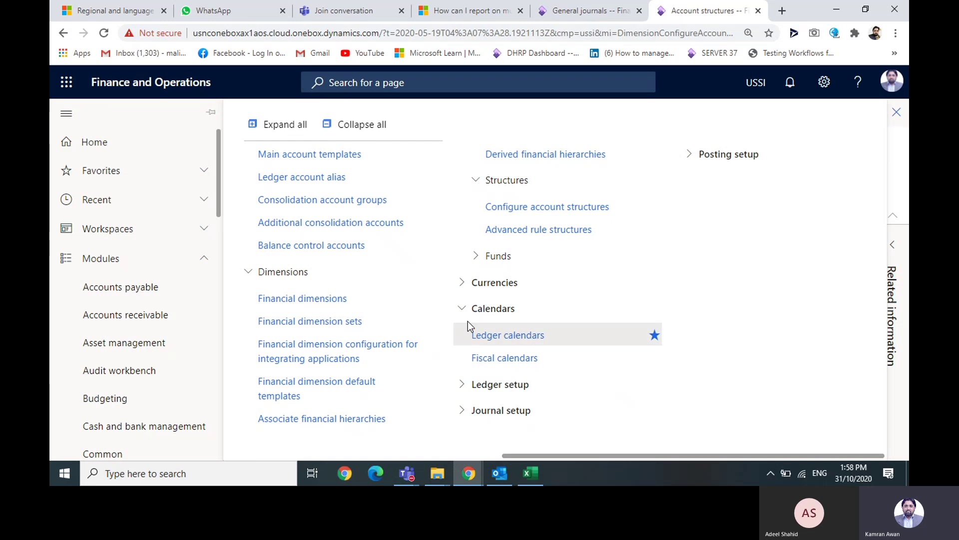
- Collapse the Calendars, Dimensions, Accounts, Inquiries and reports, Structures and Chart of accounts groups
click(461, 308)
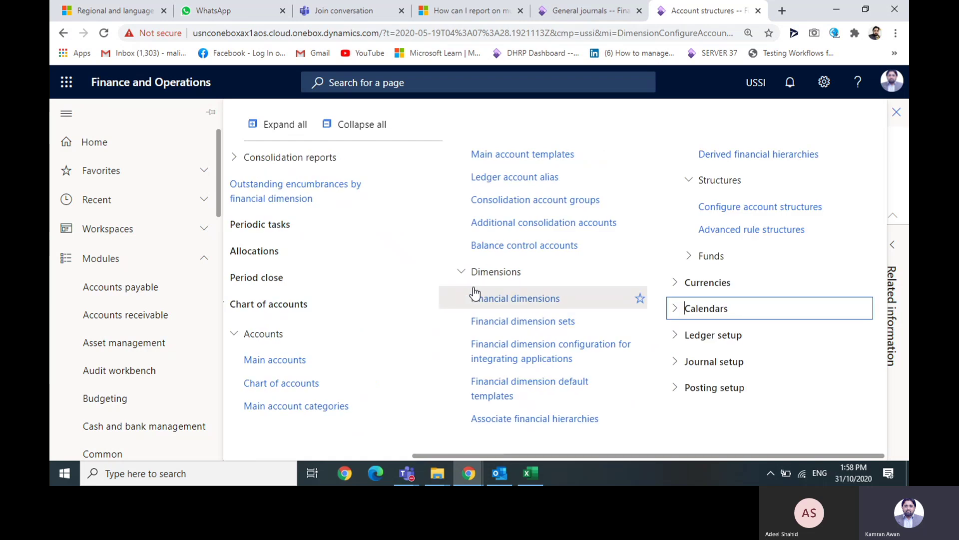
click(461, 271)
click(248, 333)
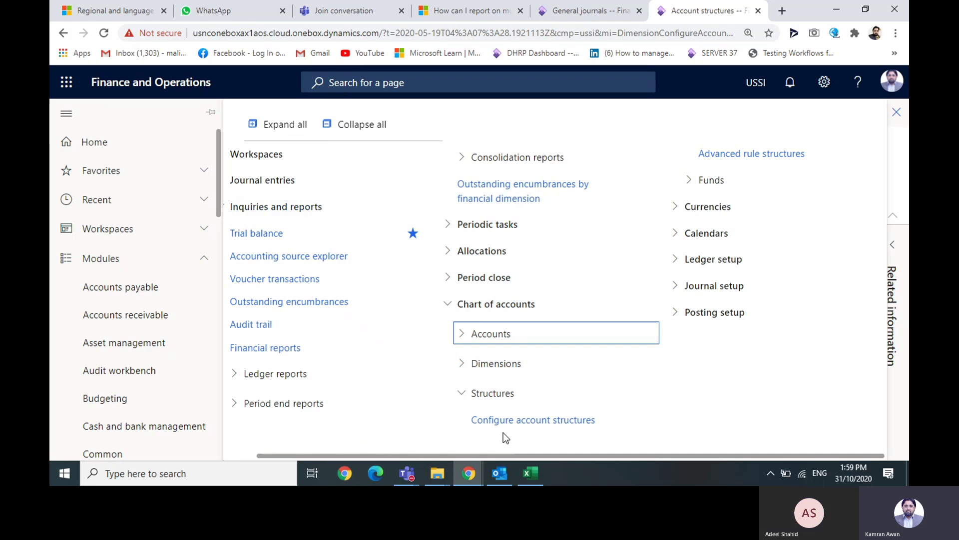
drag(504, 454, 406, 454)
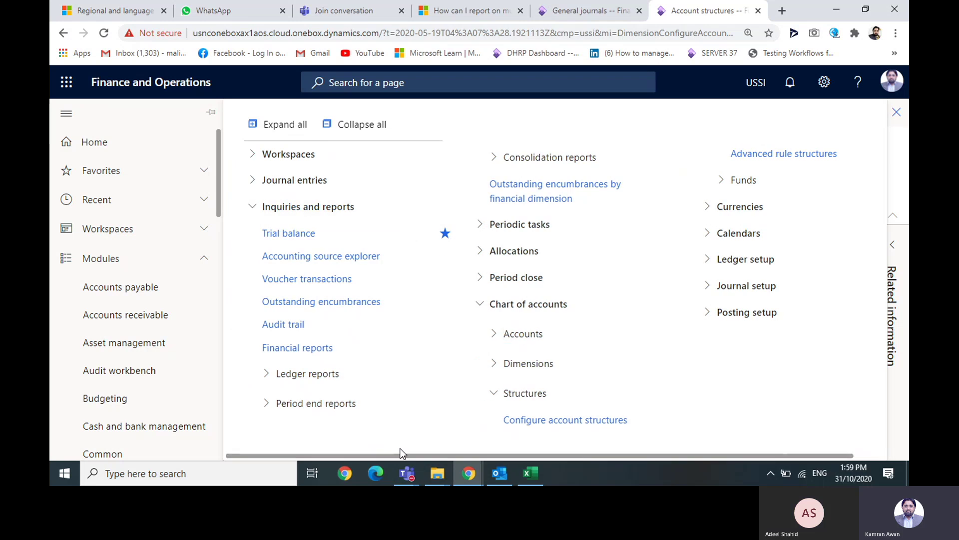
click(253, 209)
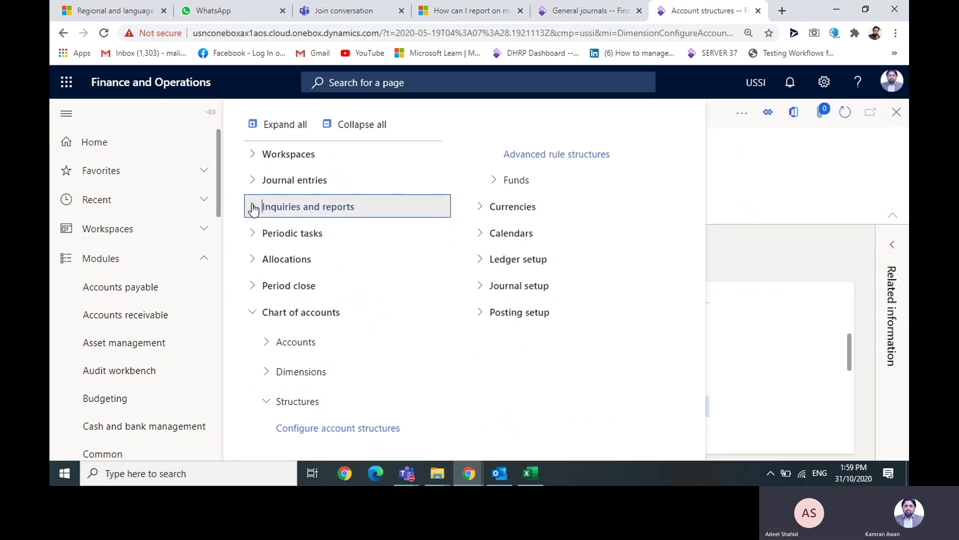
click(267, 403)
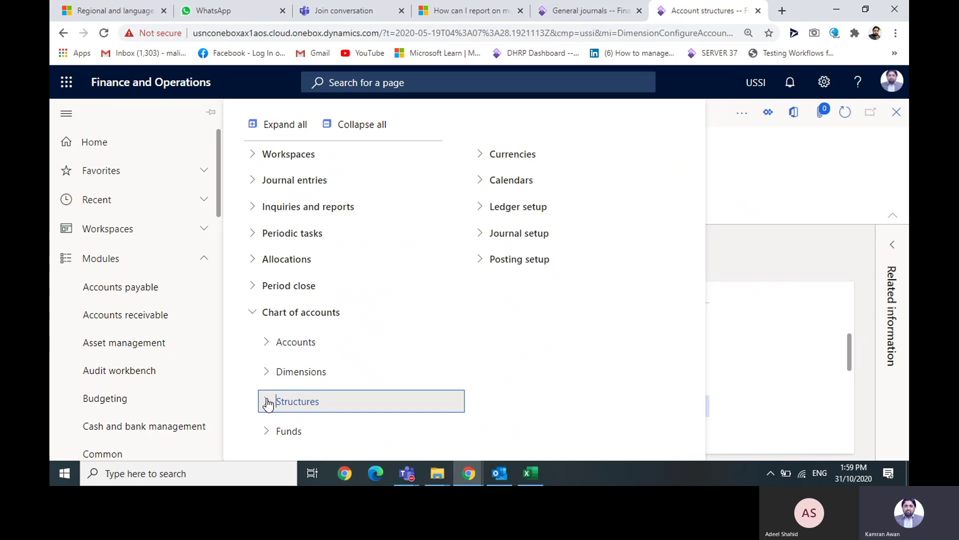
click(254, 314)
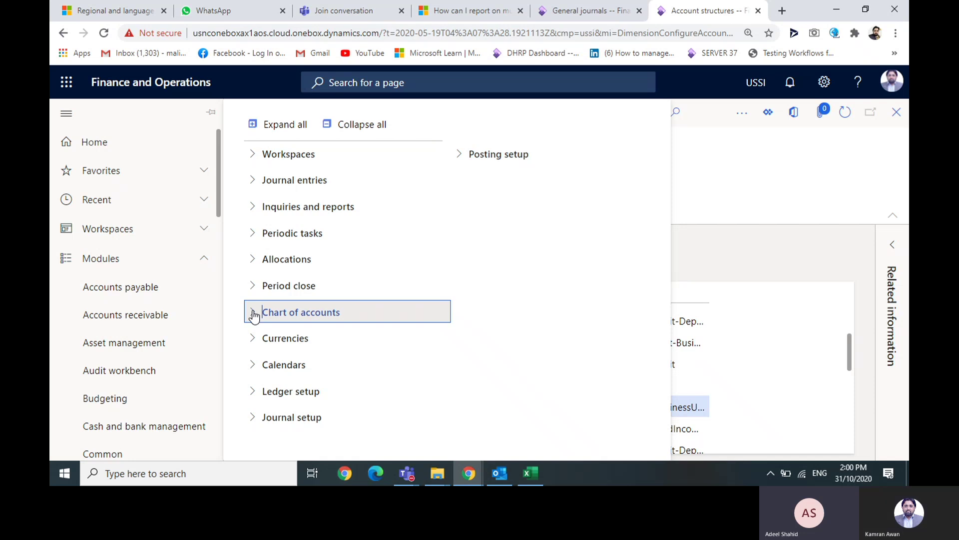
click(253, 312)
click(253, 312)
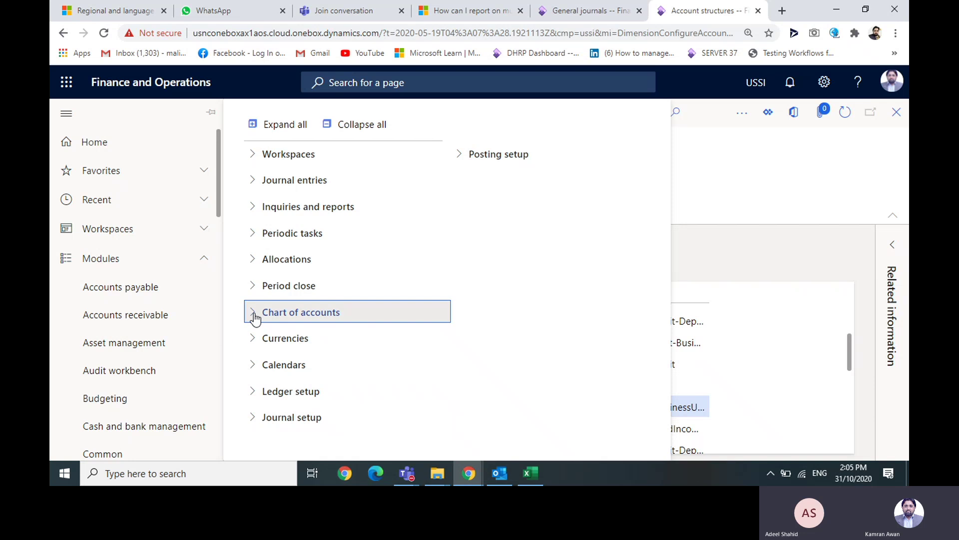
- Browse Chart of accounts, Structures and Funds, then expand the Currencies group in General ledger
click(253, 314)
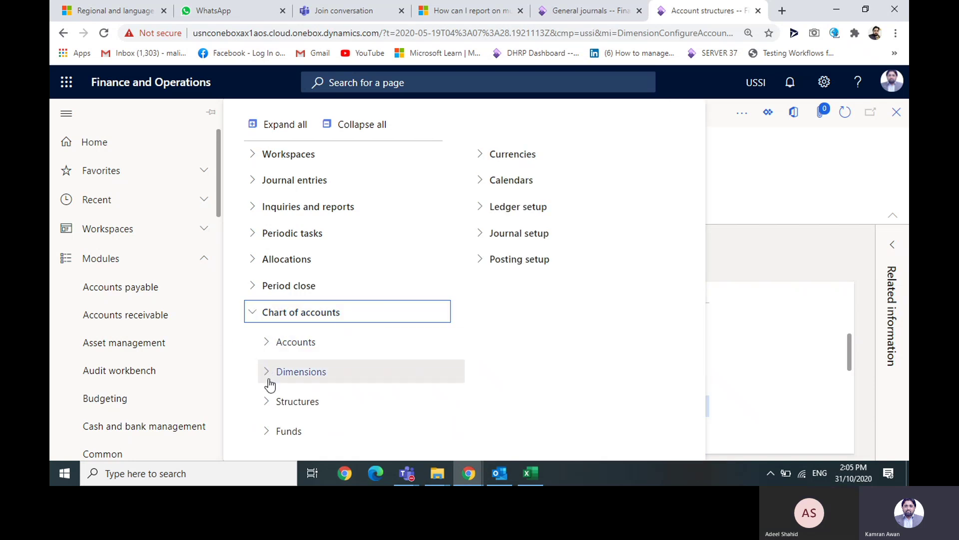
click(265, 408)
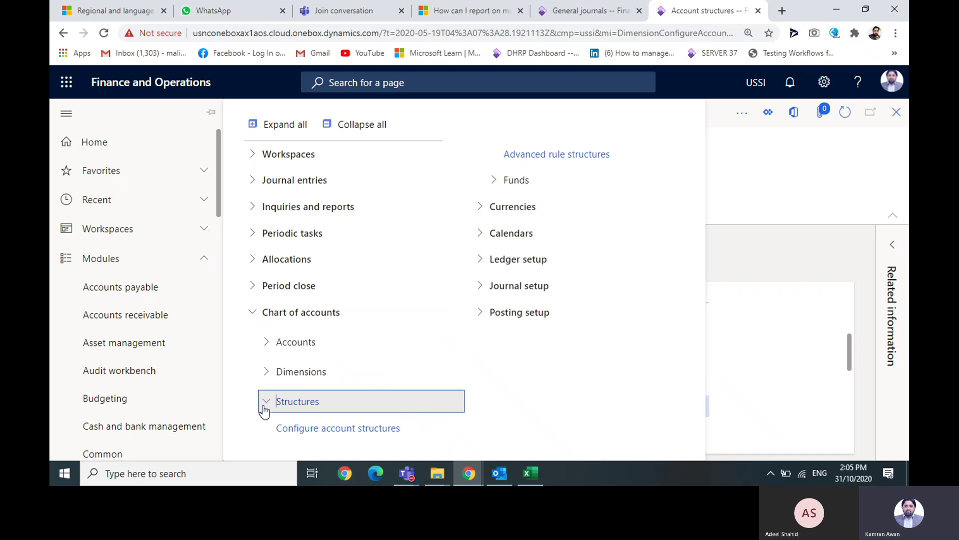
click(265, 409)
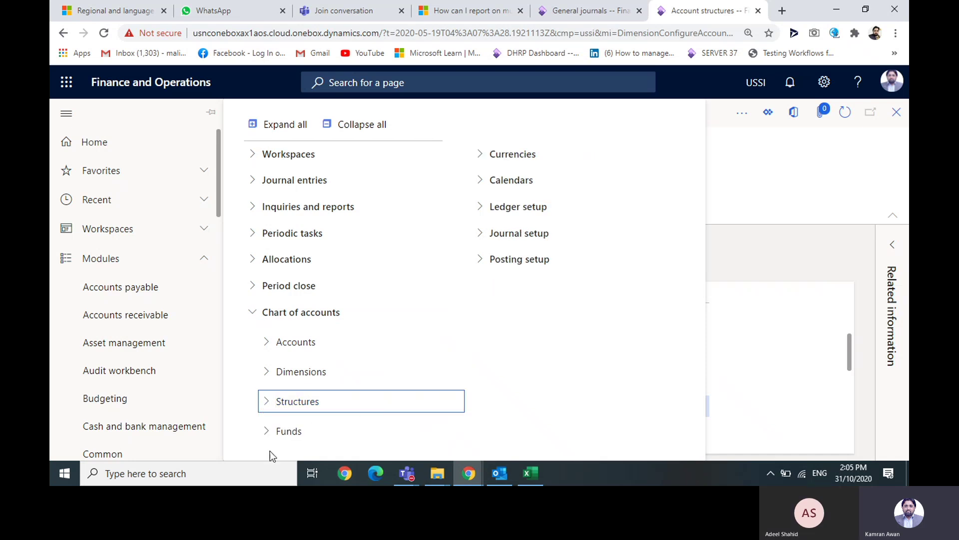
click(268, 433)
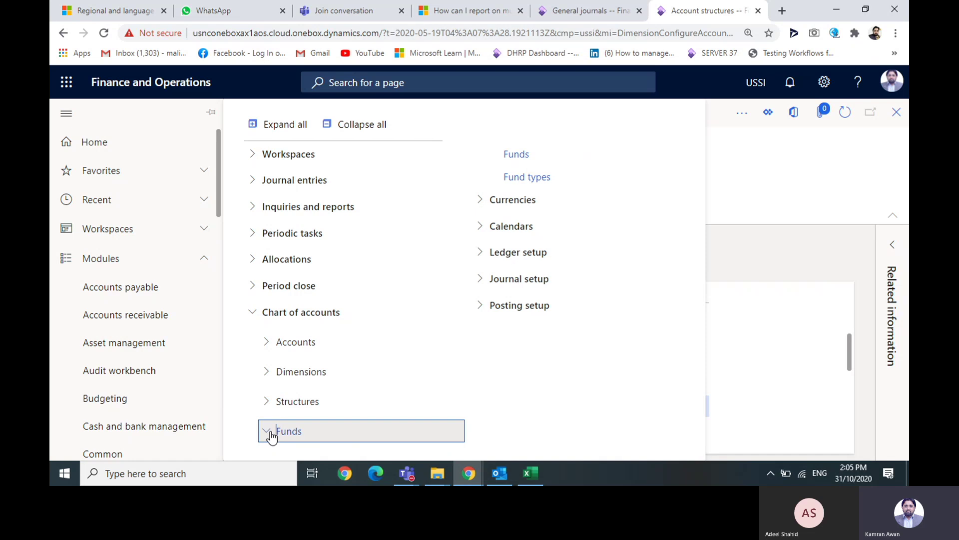
click(270, 437)
click(482, 163)
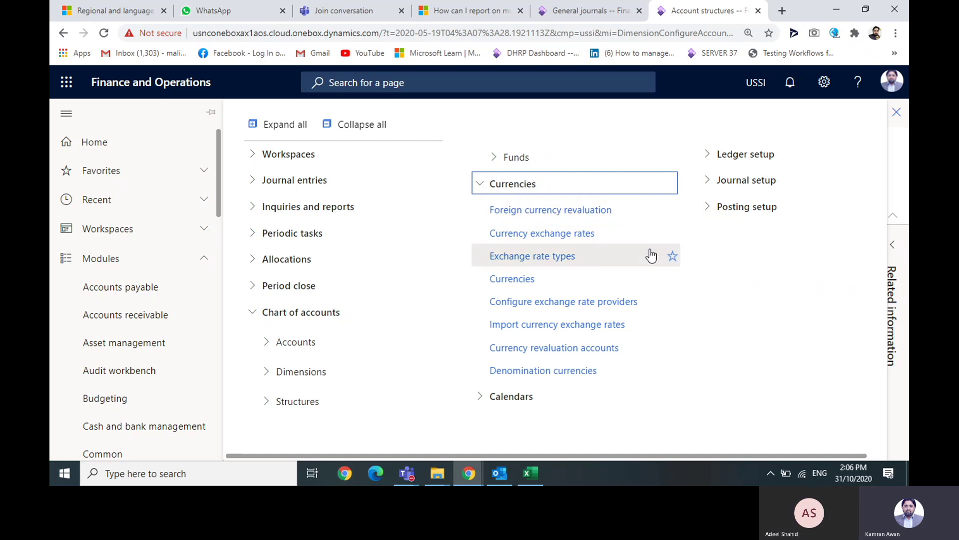
- Open Currency exchange rates and inspect the EUR to BGN rate of 1.9558 from 23/07/2020
click(564, 234)
click(564, 234)
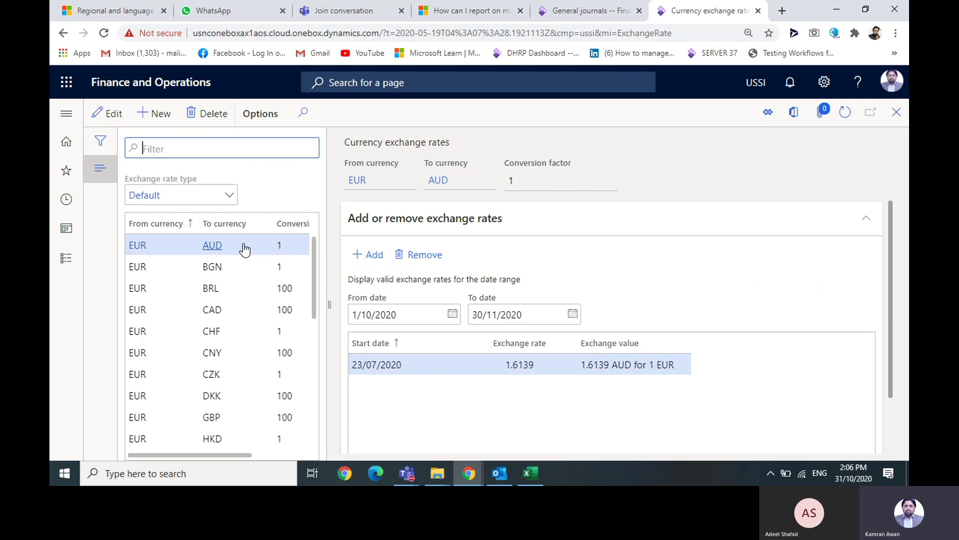
mouse_move(264, 250)
click(258, 266)
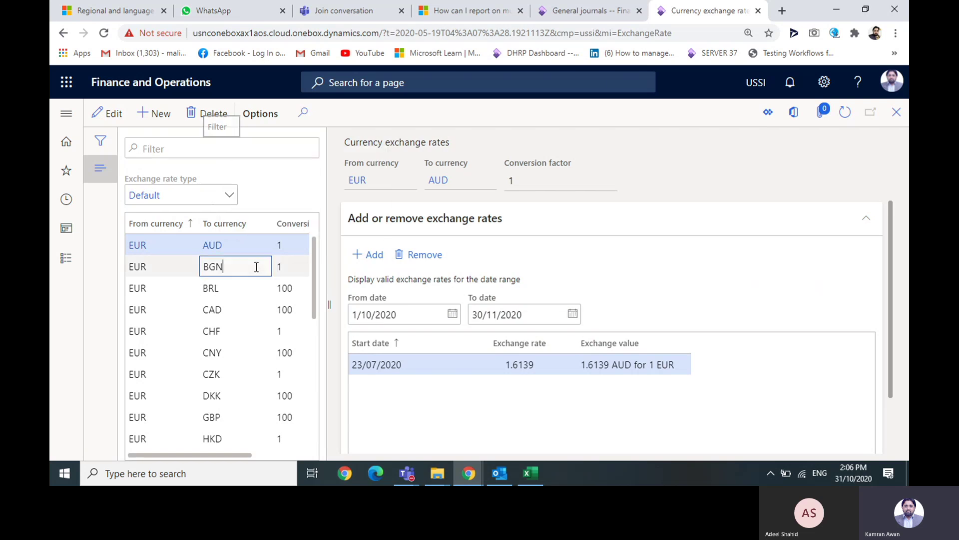
click(440, 364)
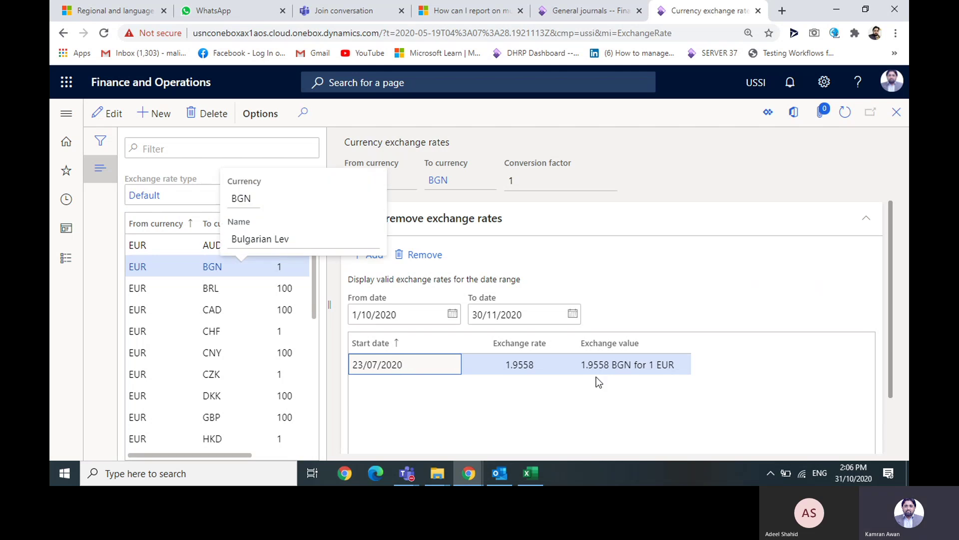
click(511, 384)
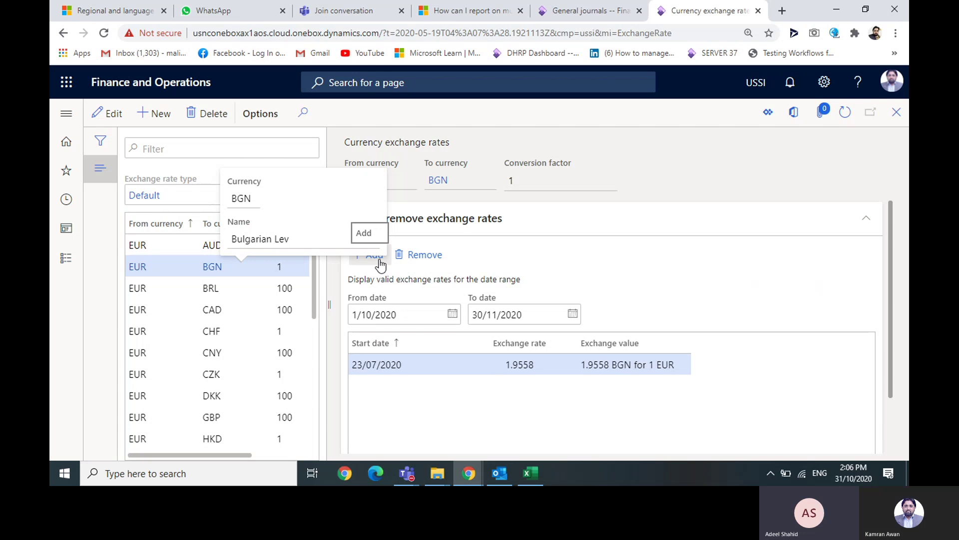
- Inspect the Central Bank of Europe provider's ServiceTimeout (5000) and ServiceUrl keys in Configure exchange rate providers
click(68, 117)
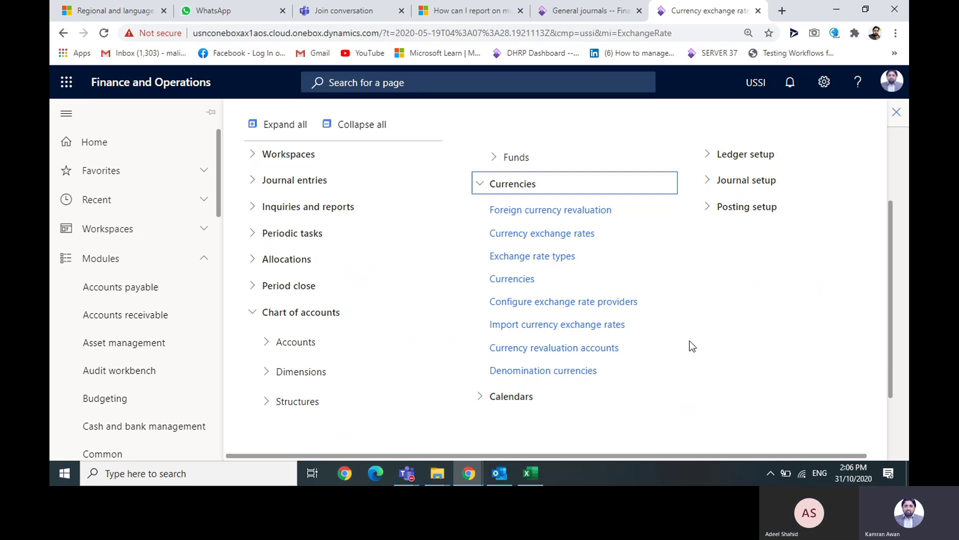
click(611, 305)
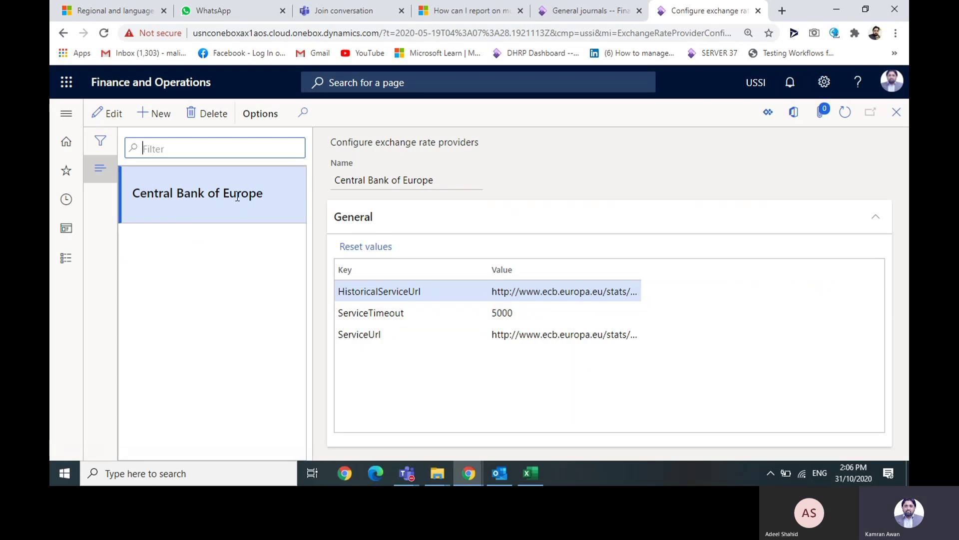
click(438, 315)
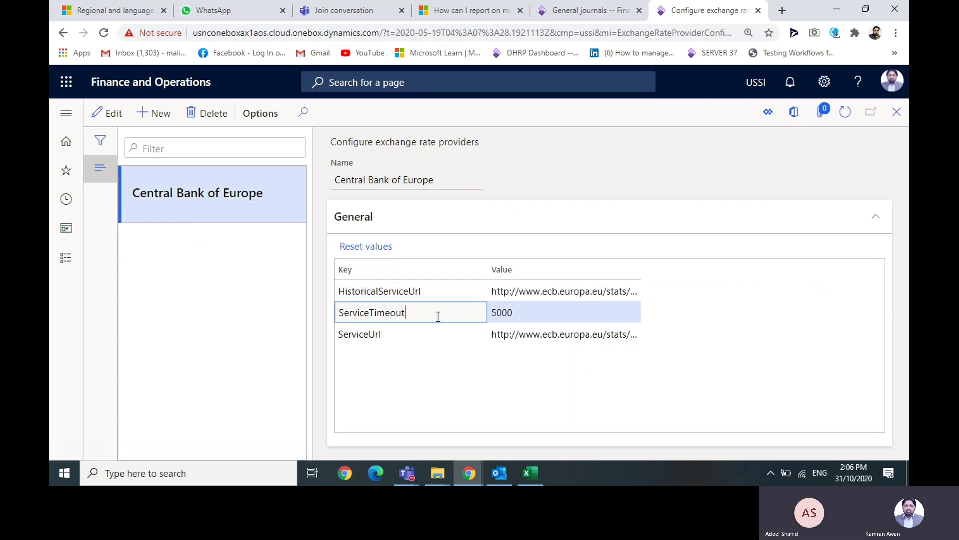
click(436, 332)
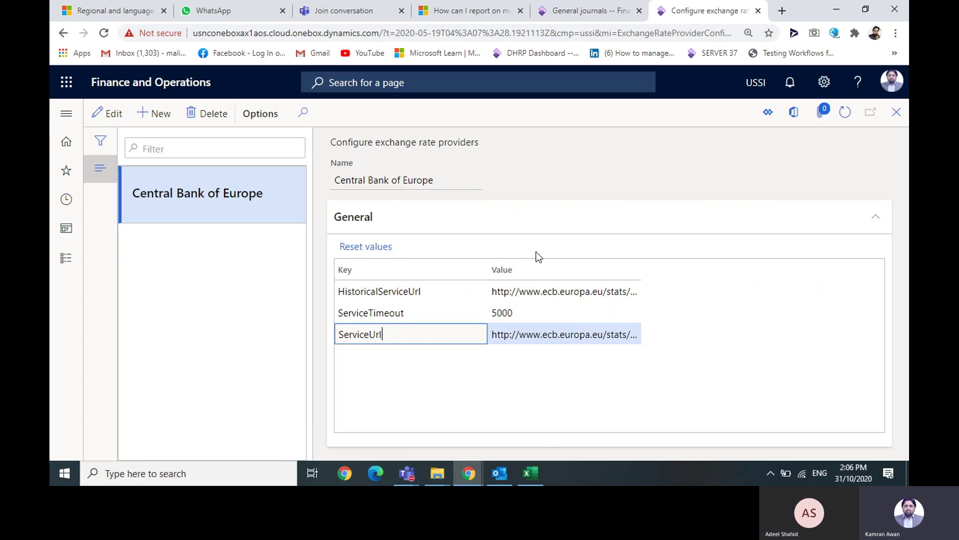
click(69, 115)
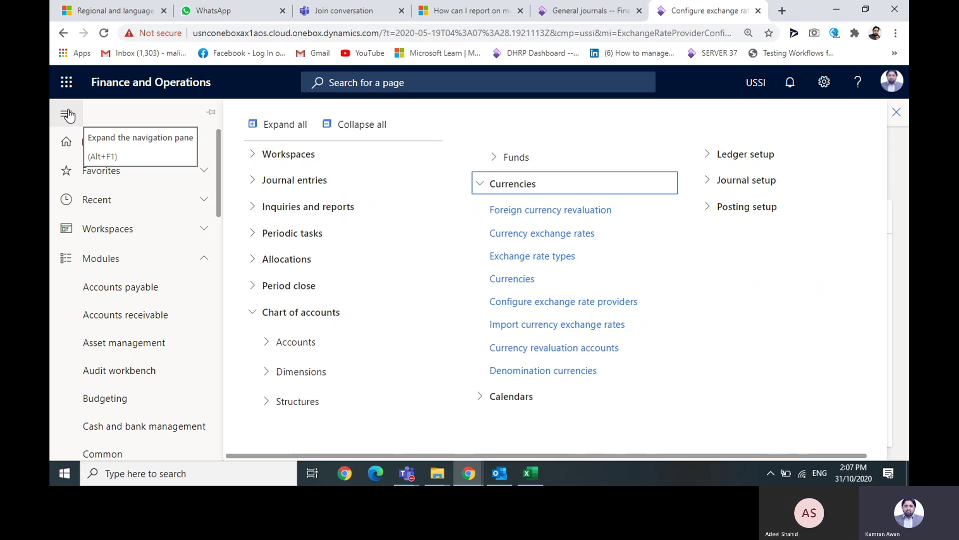
- Start an exchange rate import with Average rate type and Central Bank of Europe as provider
click(607, 330)
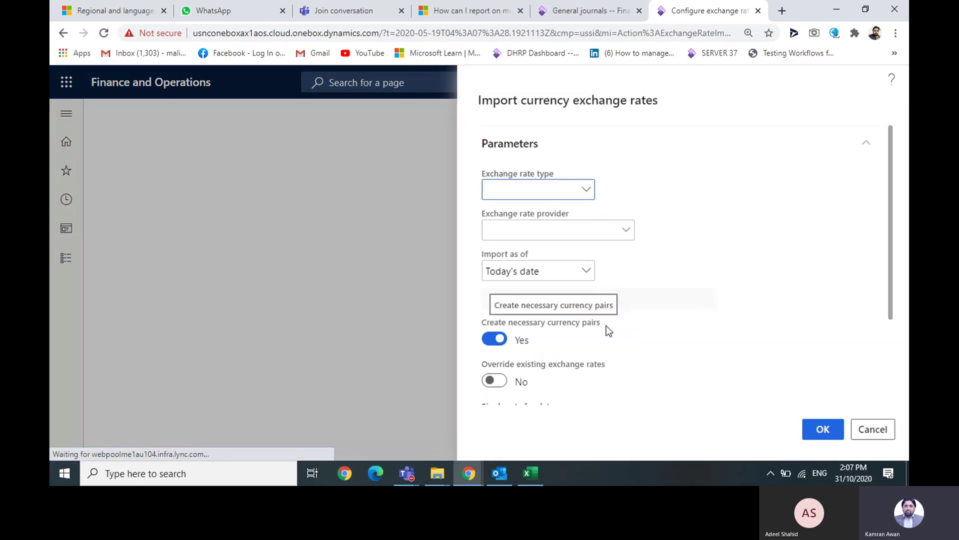
click(586, 189)
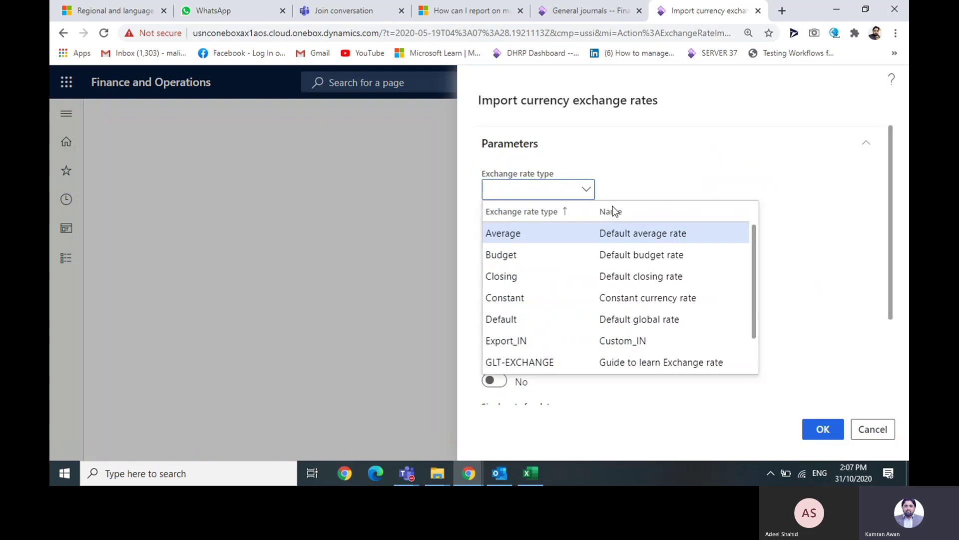
click(692, 235)
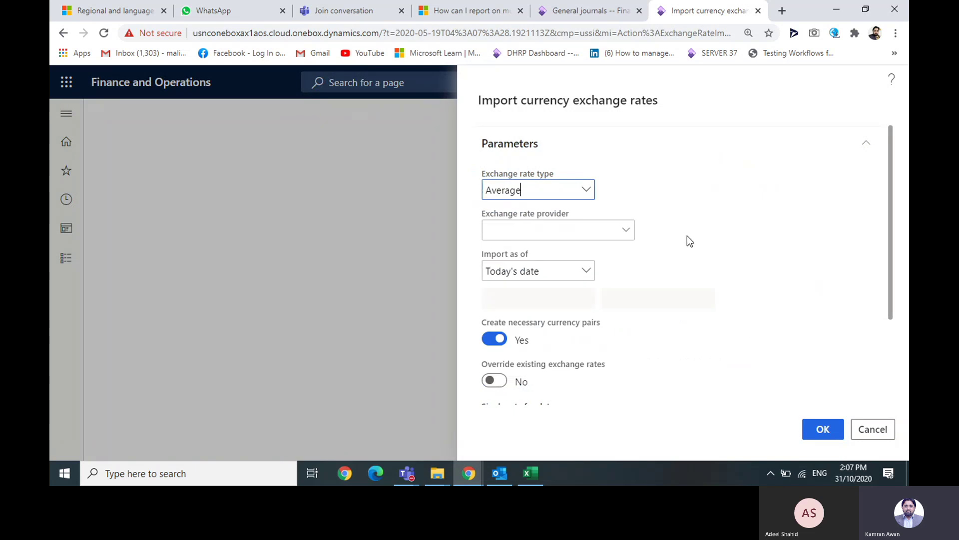
click(625, 230)
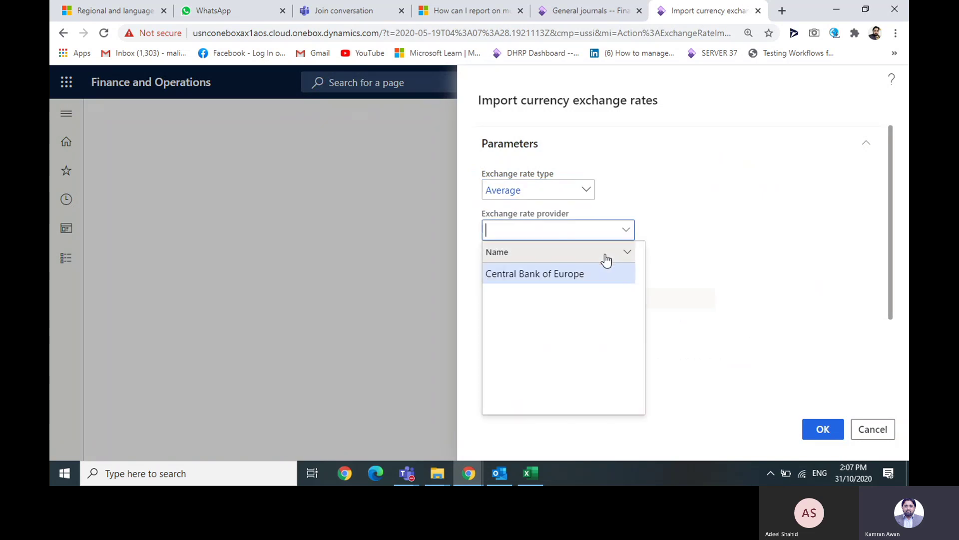
click(597, 273)
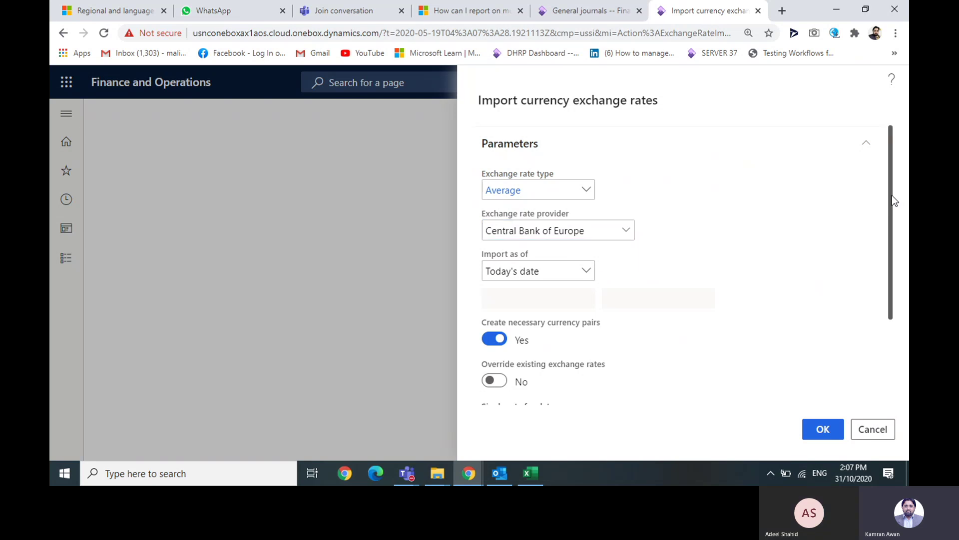
- Expand the Run in the background options of the import dialog
drag(892, 196, 880, 306)
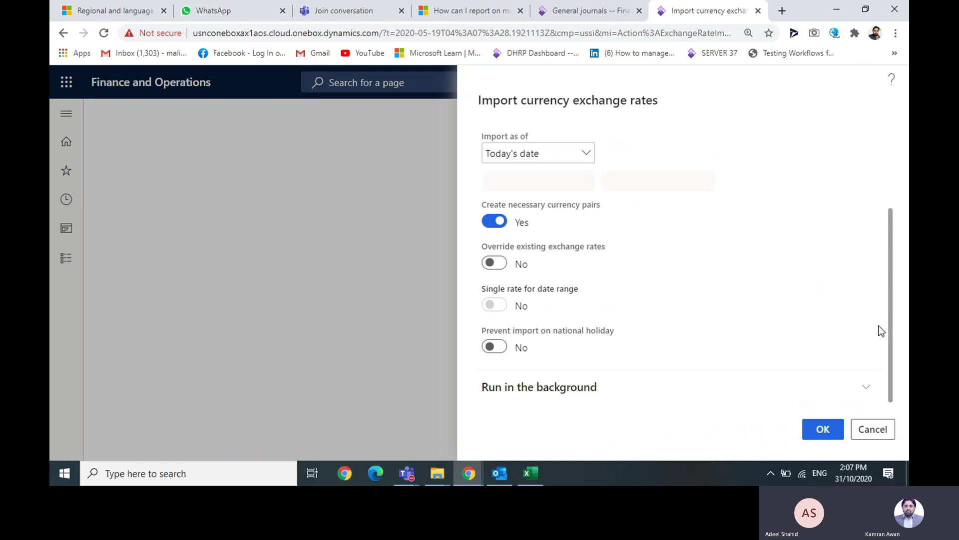
click(536, 386)
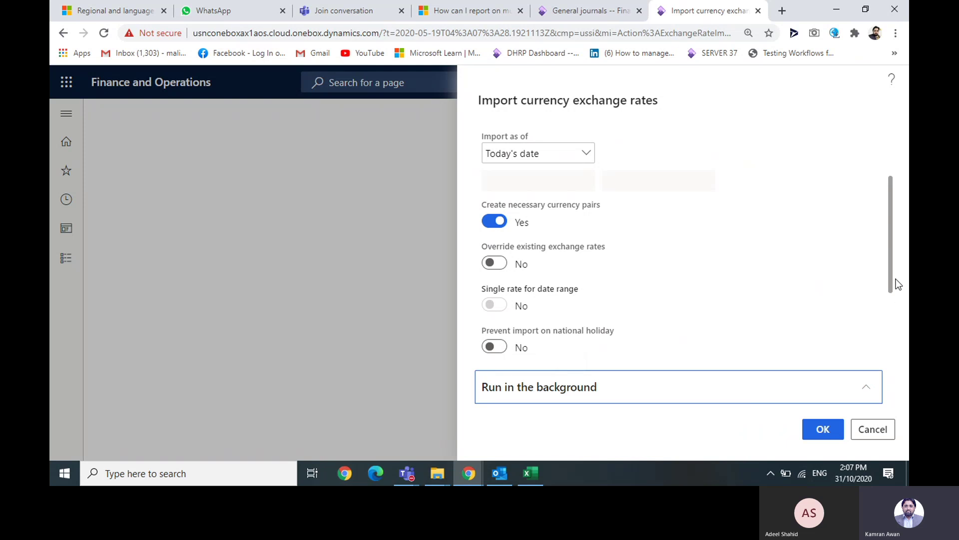
drag(890, 263, 878, 337)
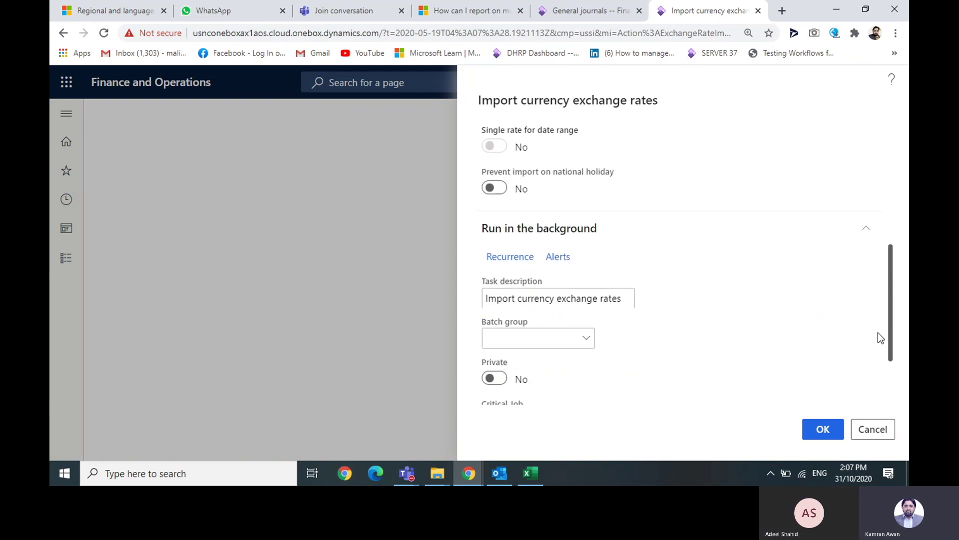
- Define the import recurrence as Days, per 1, with no end date
click(529, 259)
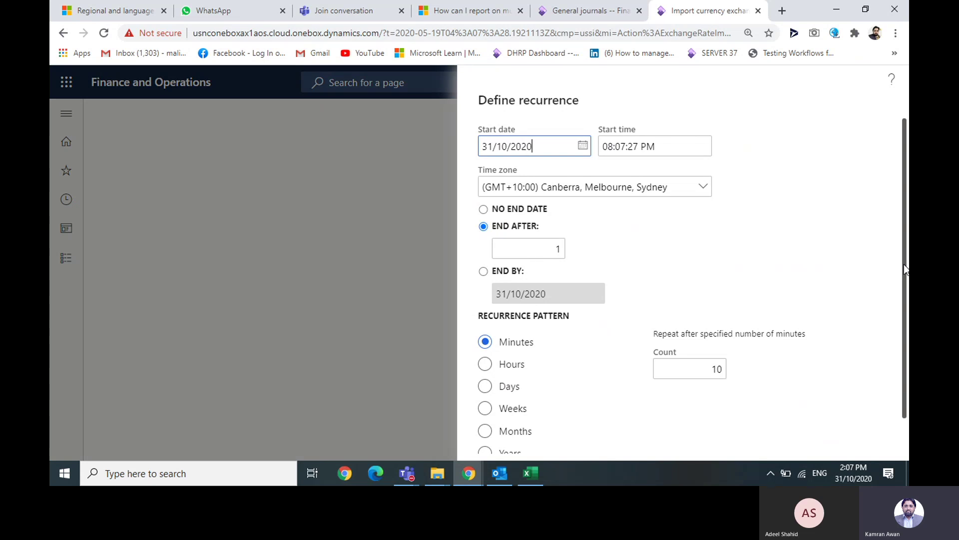
drag(904, 264, 904, 305)
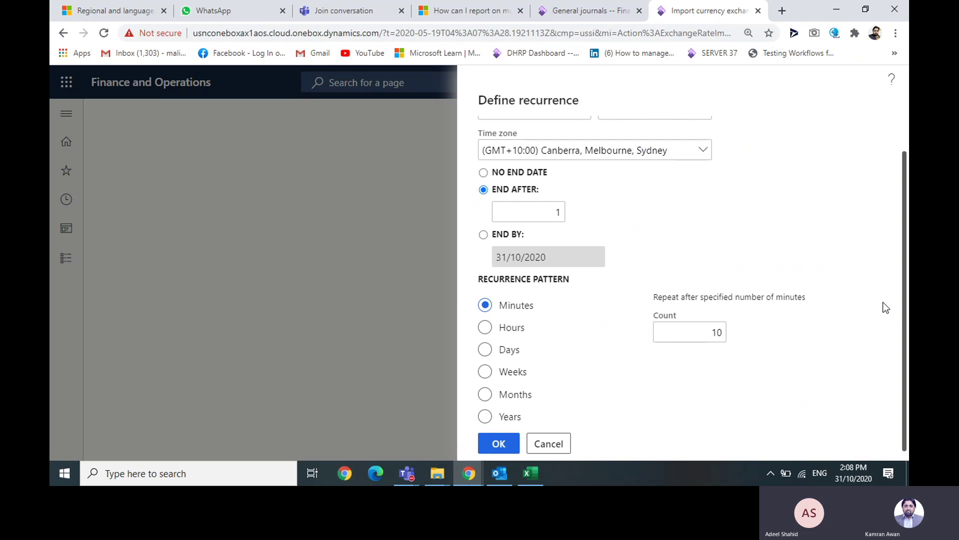
click(485, 350)
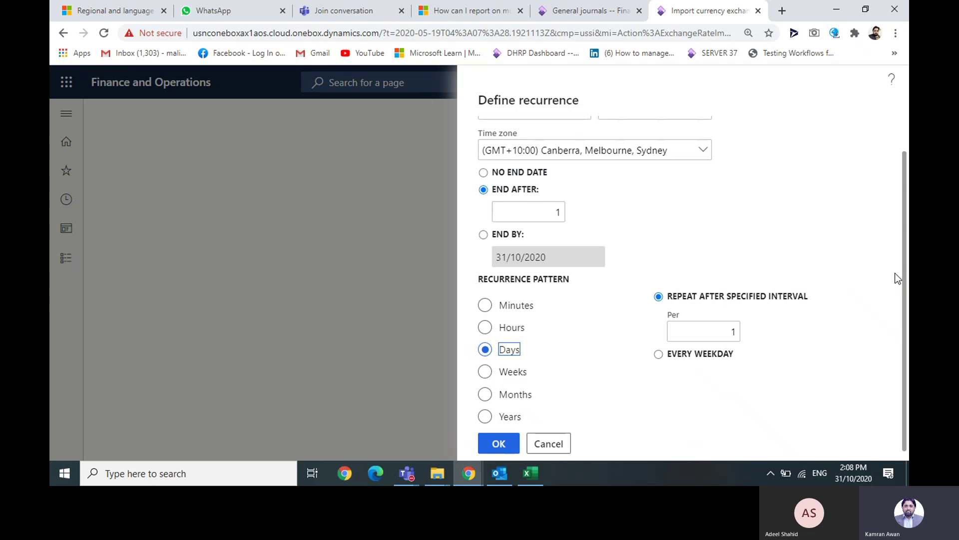
drag(894, 273, 900, 235)
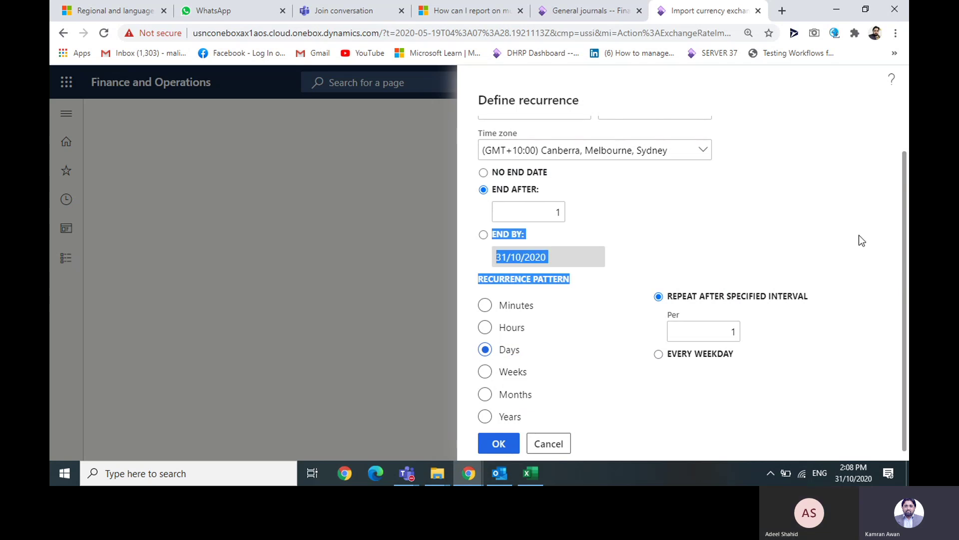
click(529, 189)
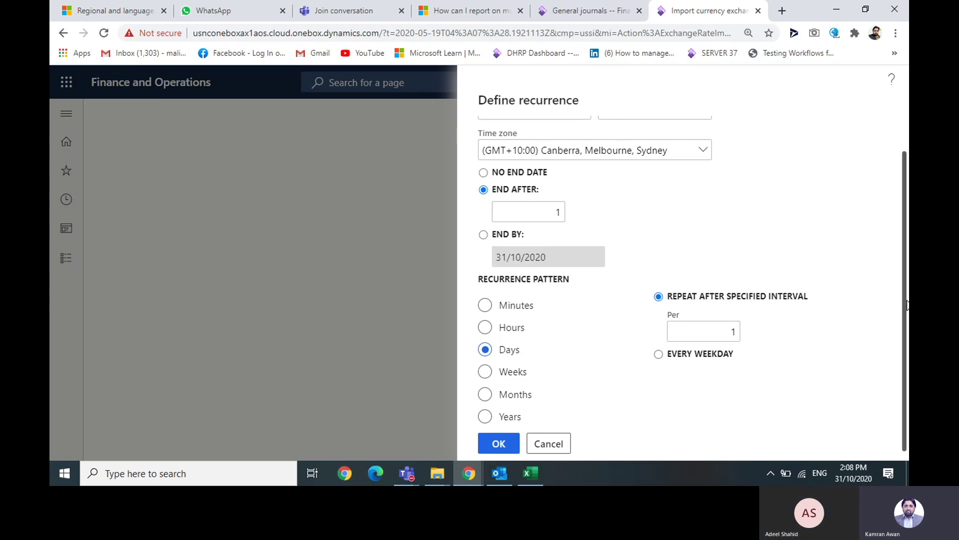
scroll(906, 299, up, 2)
scroll(907, 298, up, 2)
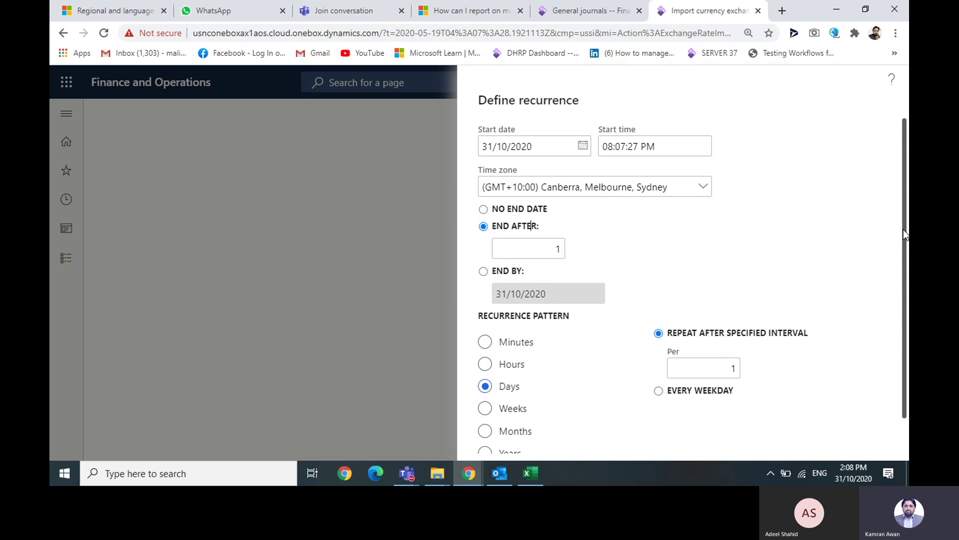
click(531, 209)
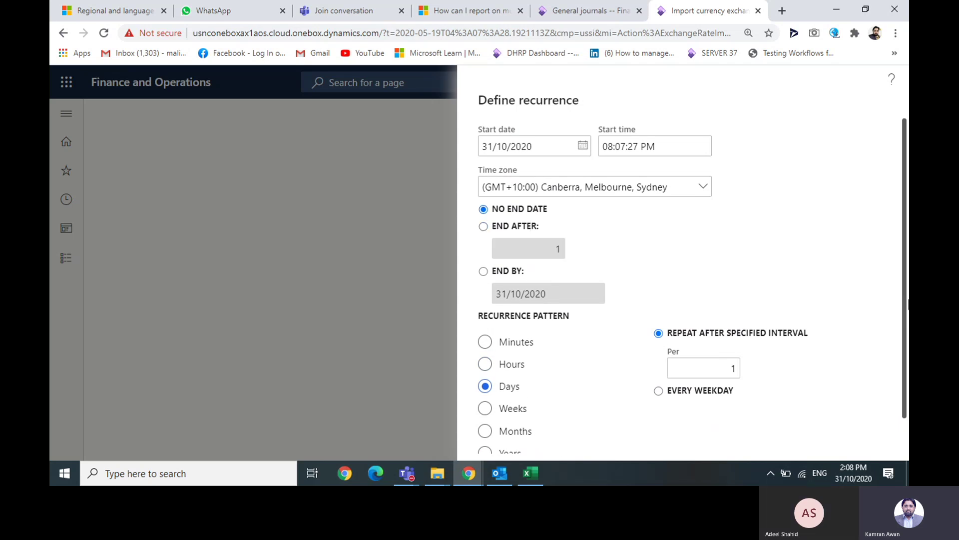
drag(905, 309, 904, 359)
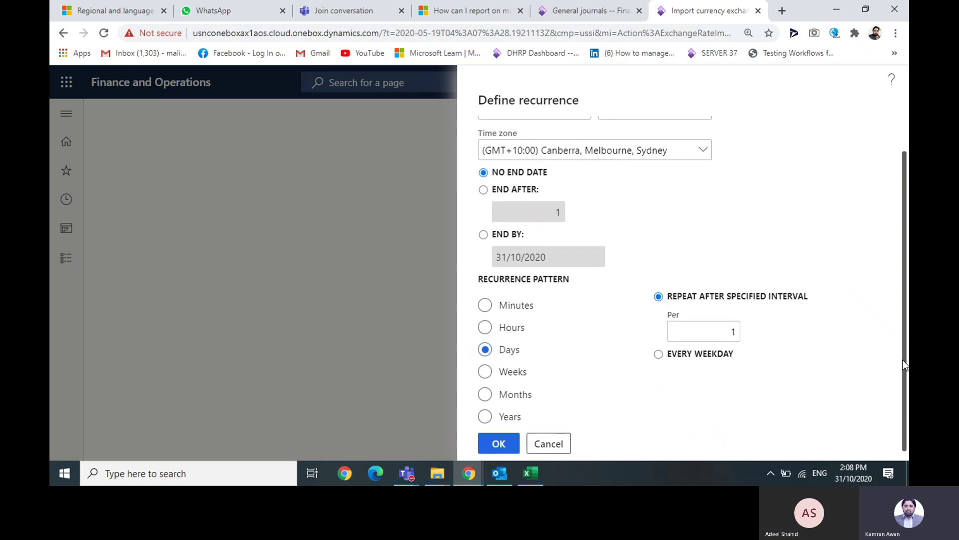
- Cancel Define recurrence, then cancel the Import currency exchange rates dialog
click(563, 444)
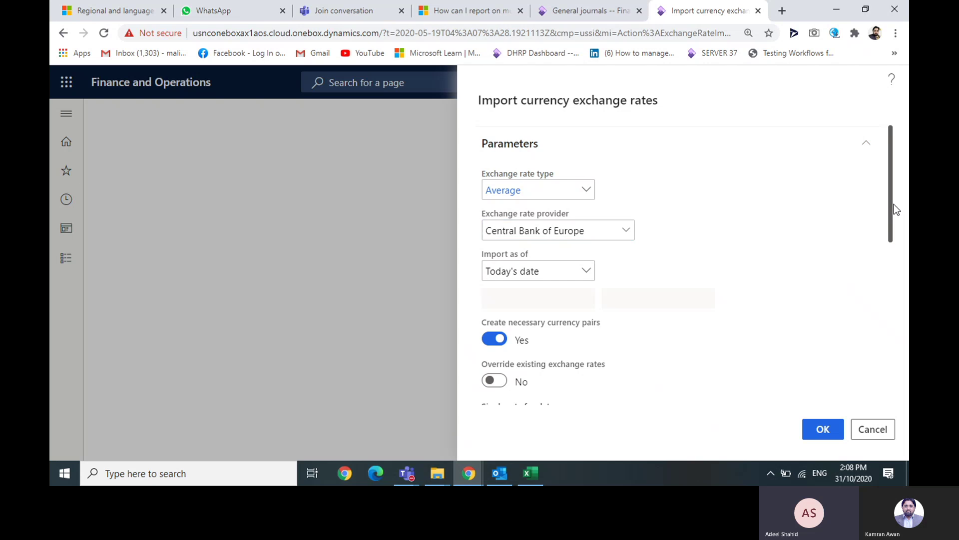
drag(894, 204, 908, 387)
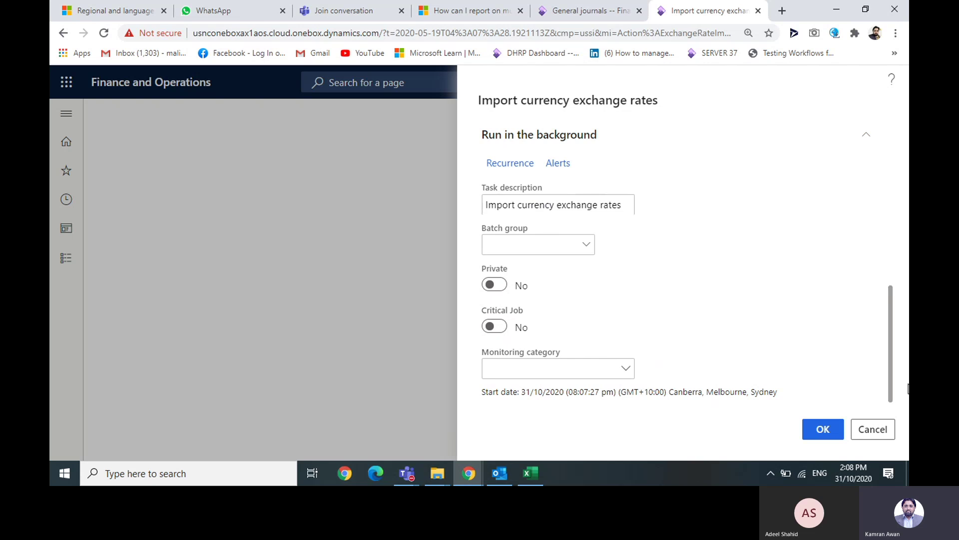
click(876, 429)
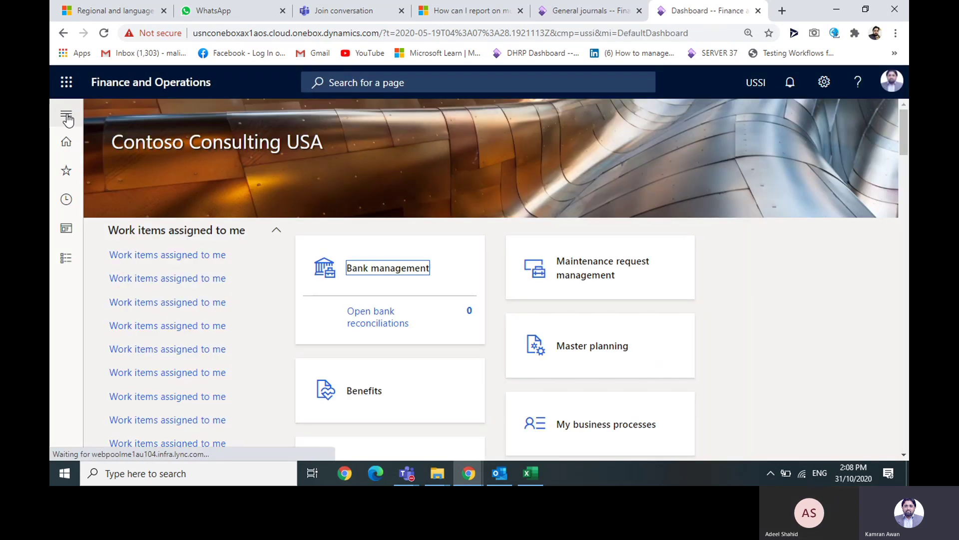
- Open Currencies and view the Afghani, Lek, Armenian Dram and Netherlands Antillian Guilder records
click(67, 115)
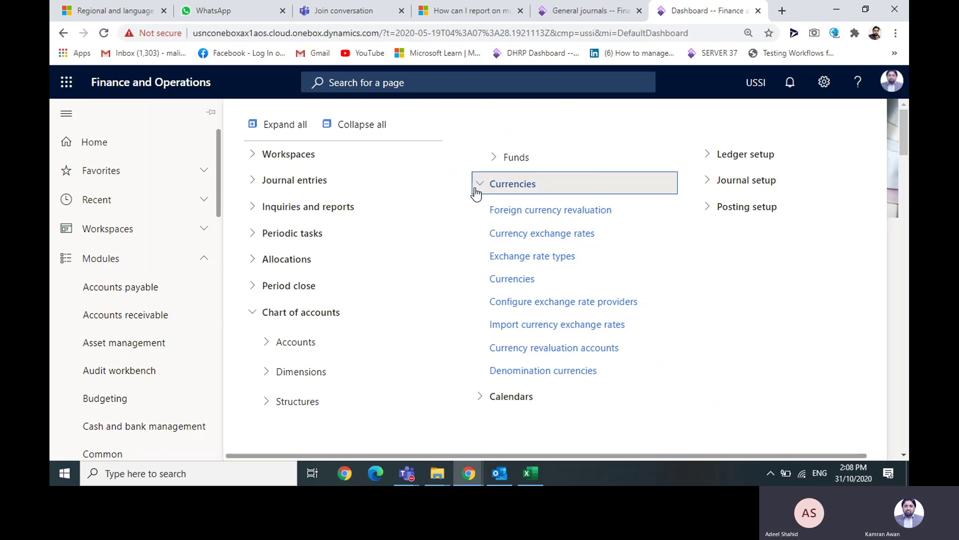
click(523, 283)
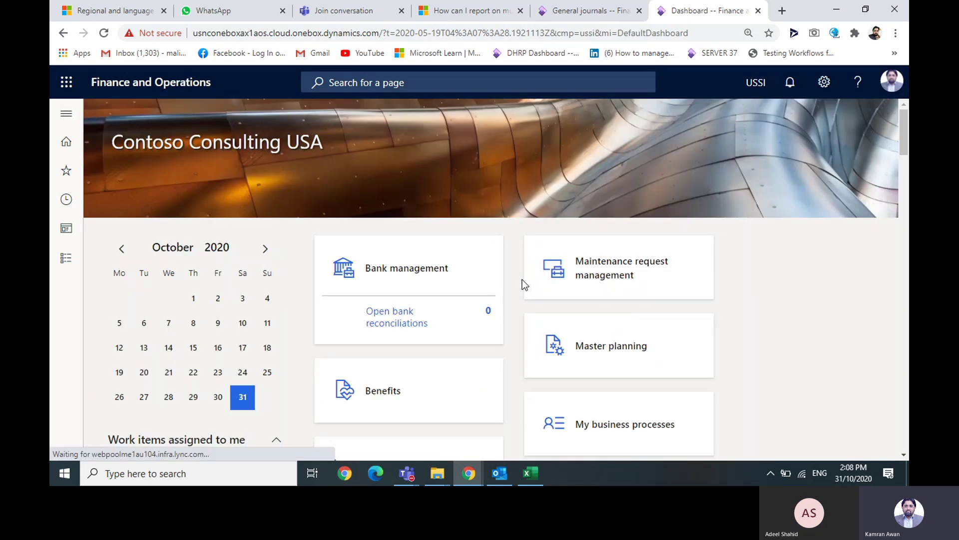
click(210, 265)
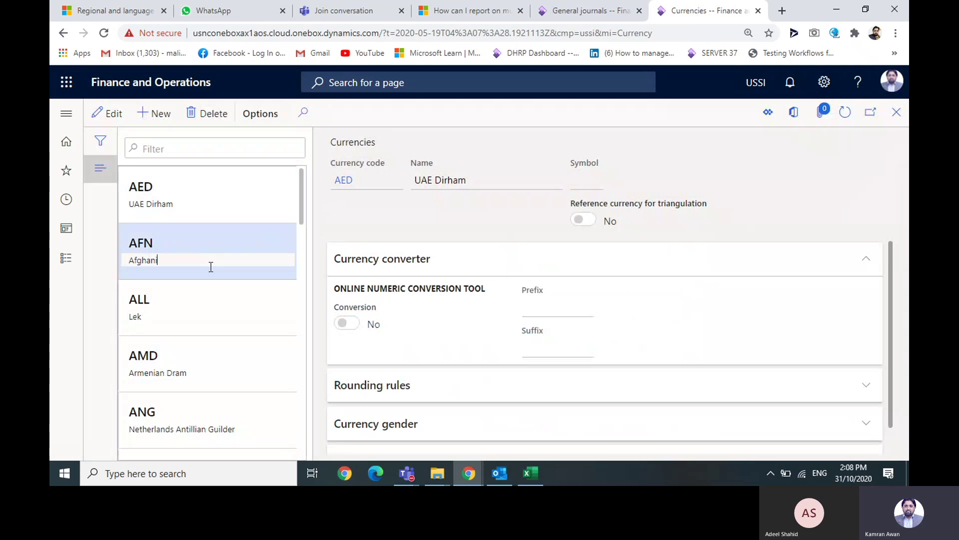
click(205, 318)
click(203, 364)
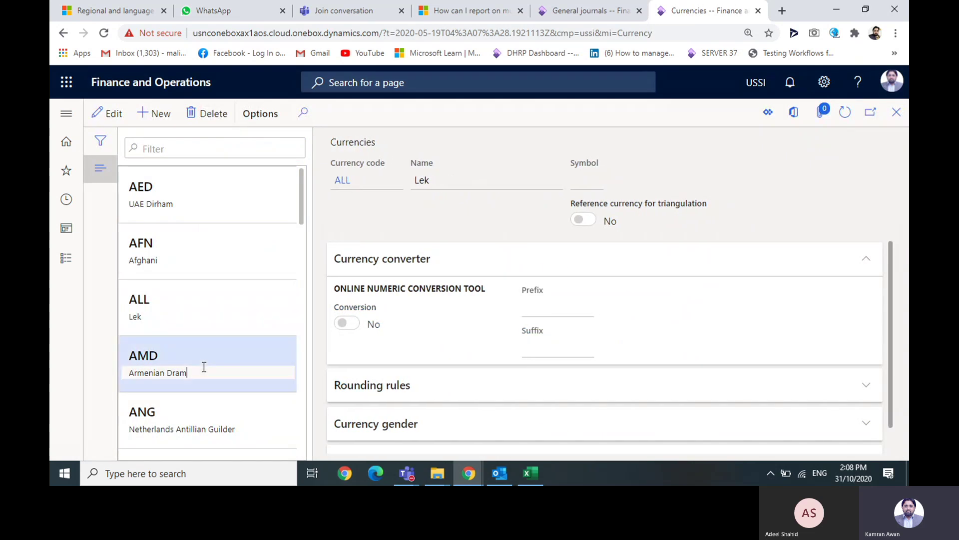
click(229, 423)
- Open the Exchange rate types list showing nine types from Average to Market
click(67, 111)
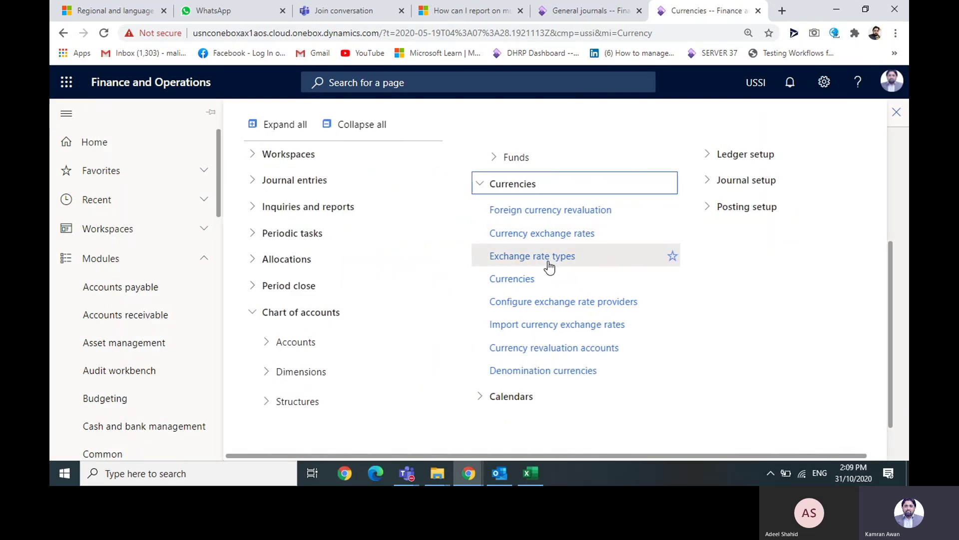
click(547, 259)
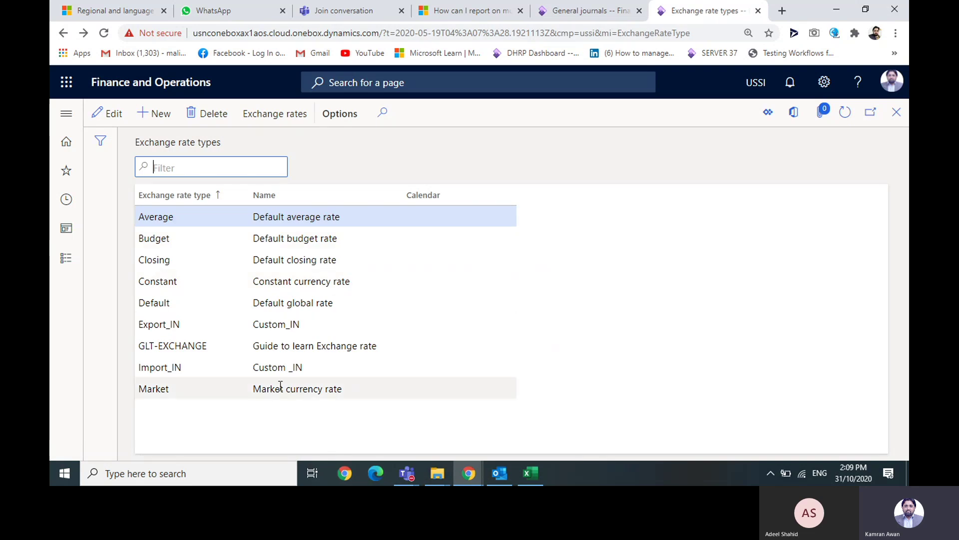
click(67, 114)
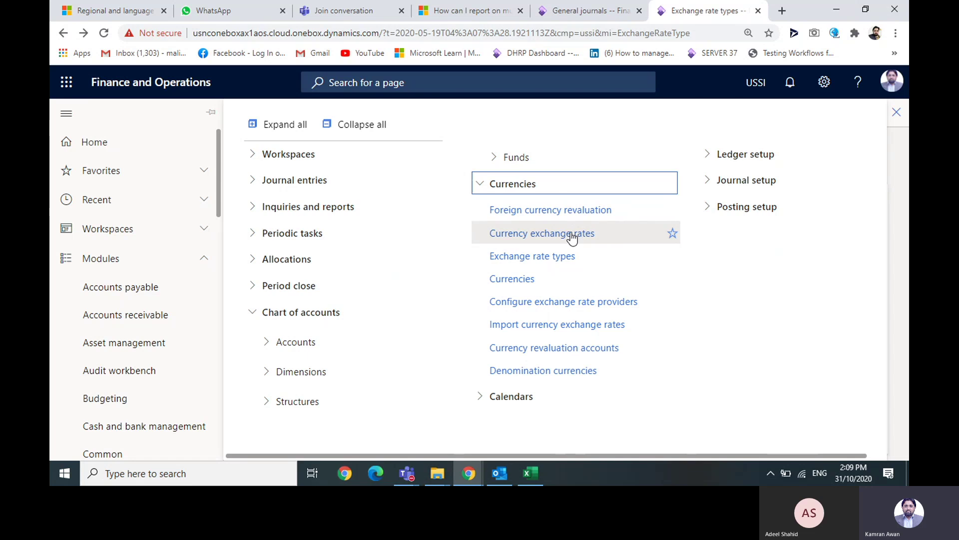
- Open Currency exchange rates and check the EUR to AUD and USD to BRL rates
click(572, 239)
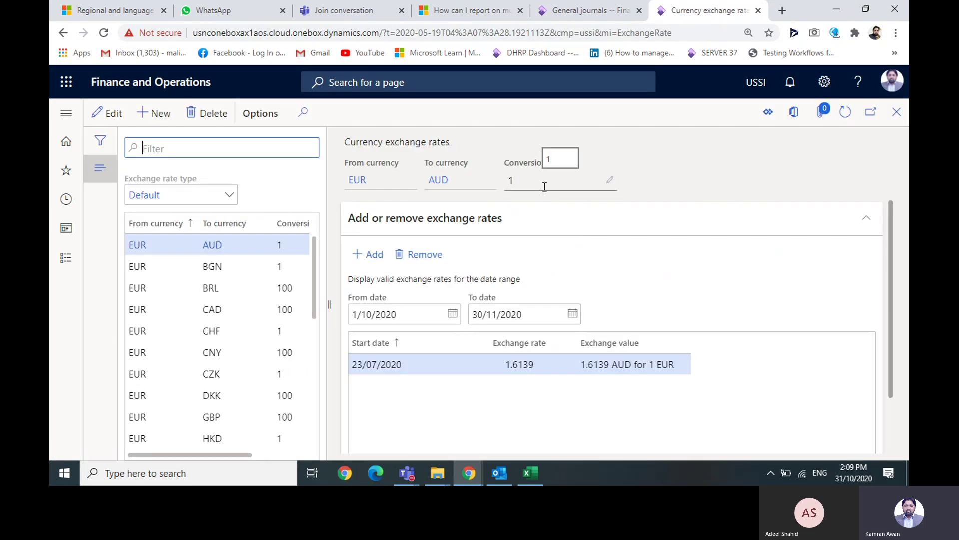
click(544, 187)
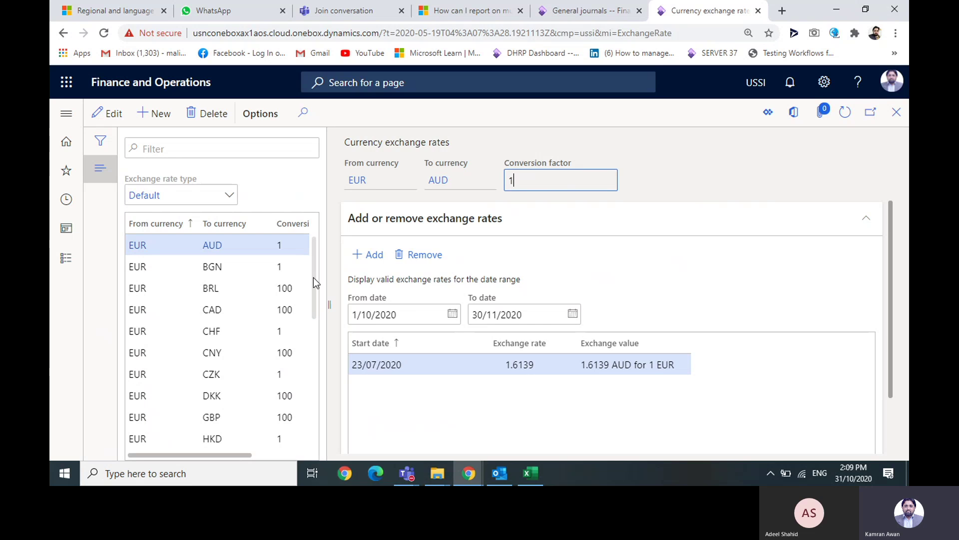
drag(314, 283, 319, 389)
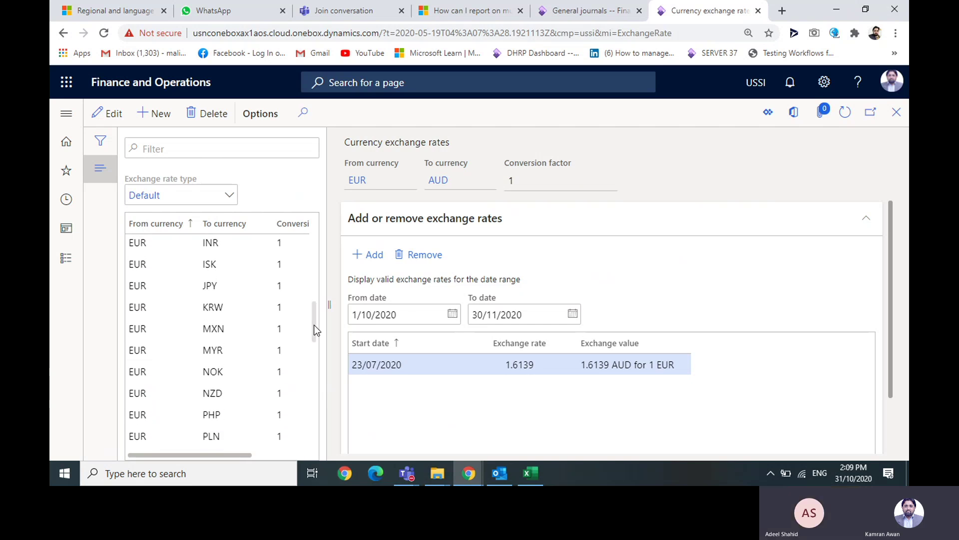
drag(316, 330, 316, 398)
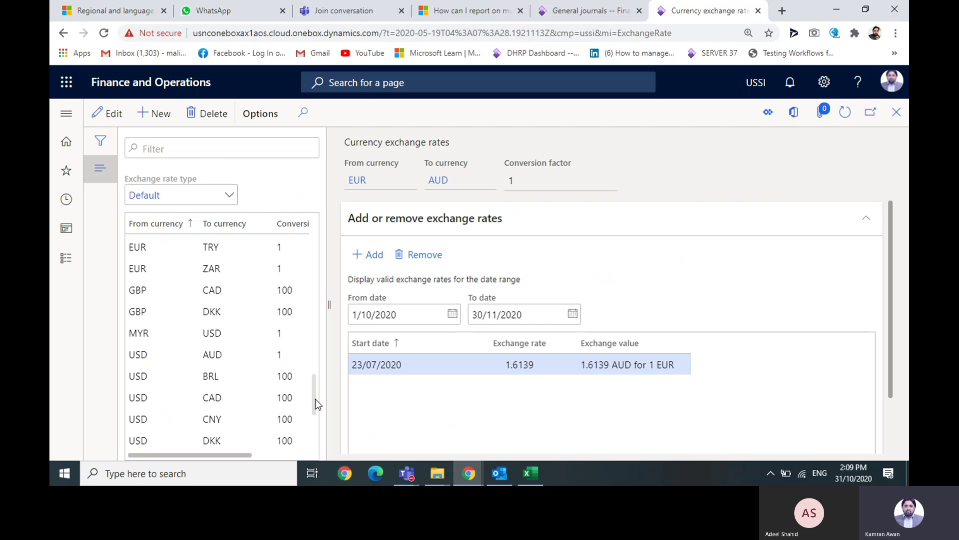
click(293, 374)
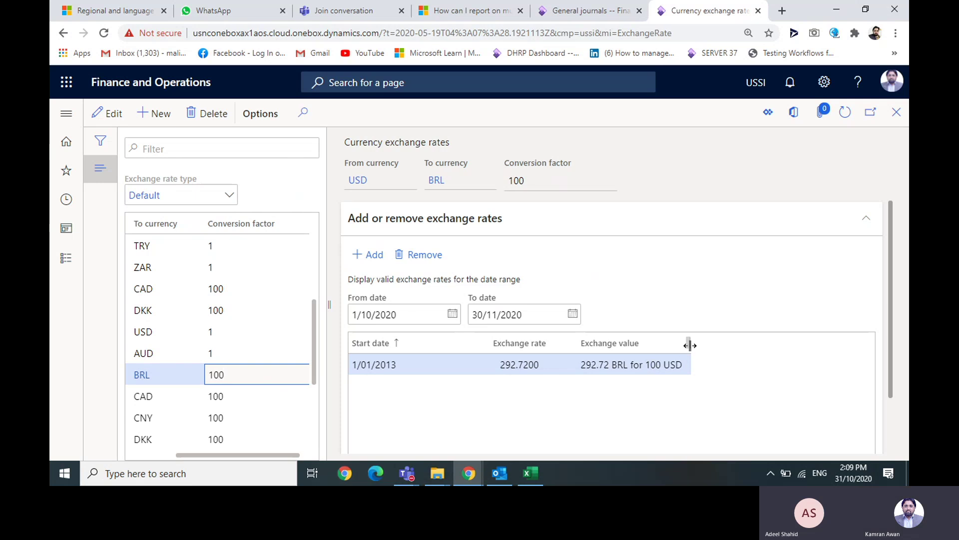
- Widen the Exchange value column, review MYR to USD and USD to BRL (292.7200), then close the page
drag(690, 344, 718, 348)
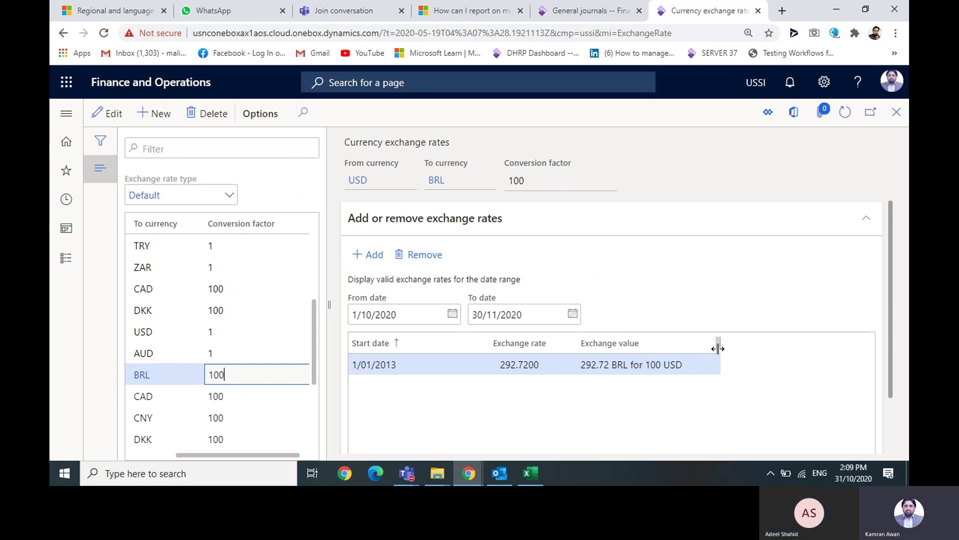
click(240, 332)
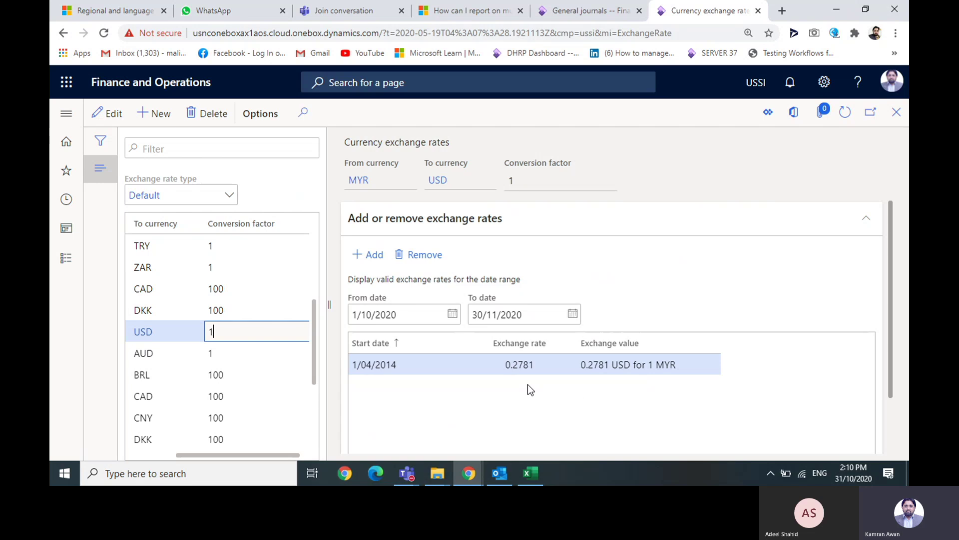
click(220, 375)
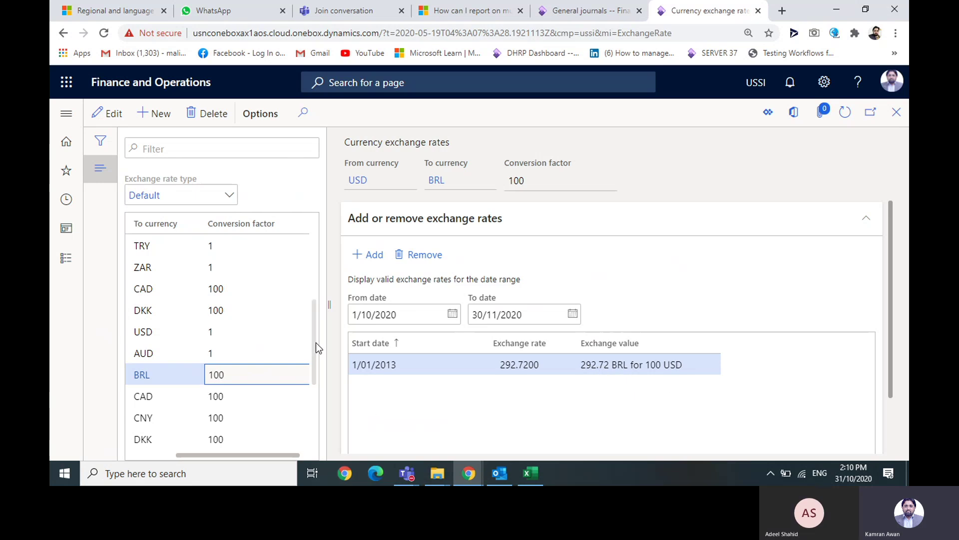
drag(314, 345, 323, 262)
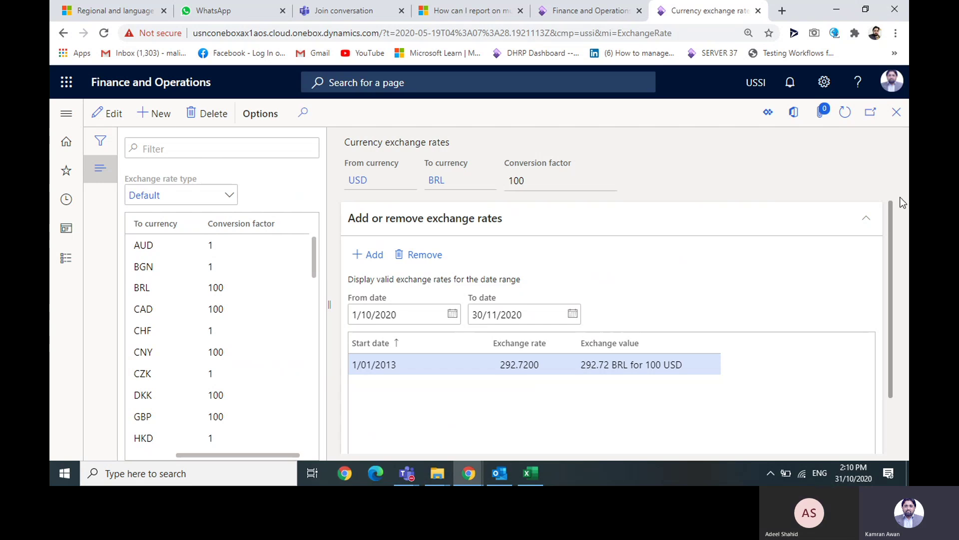
click(897, 113)
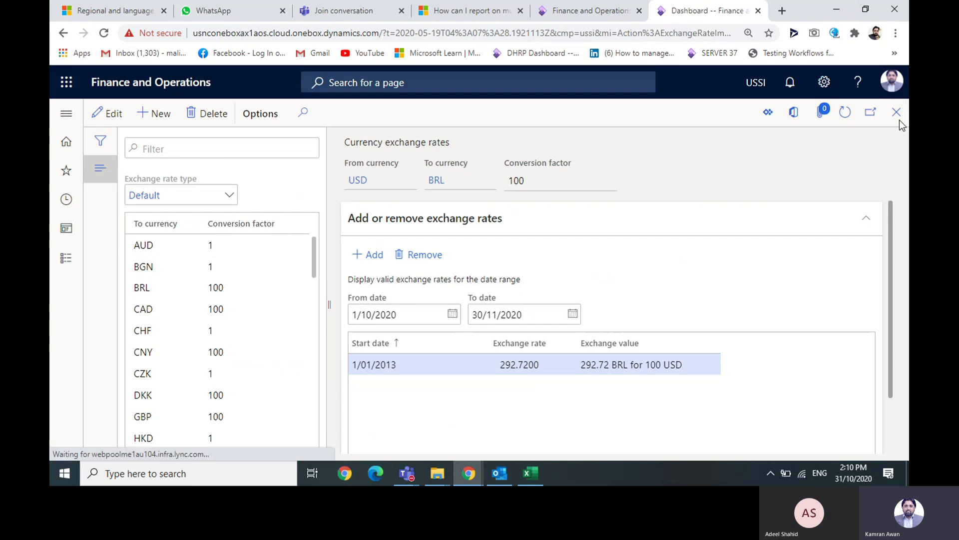
- Swap Currencies for Ledger setup in the General ledger menu, then switch to the D365 Training Teams meeting
click(66, 114)
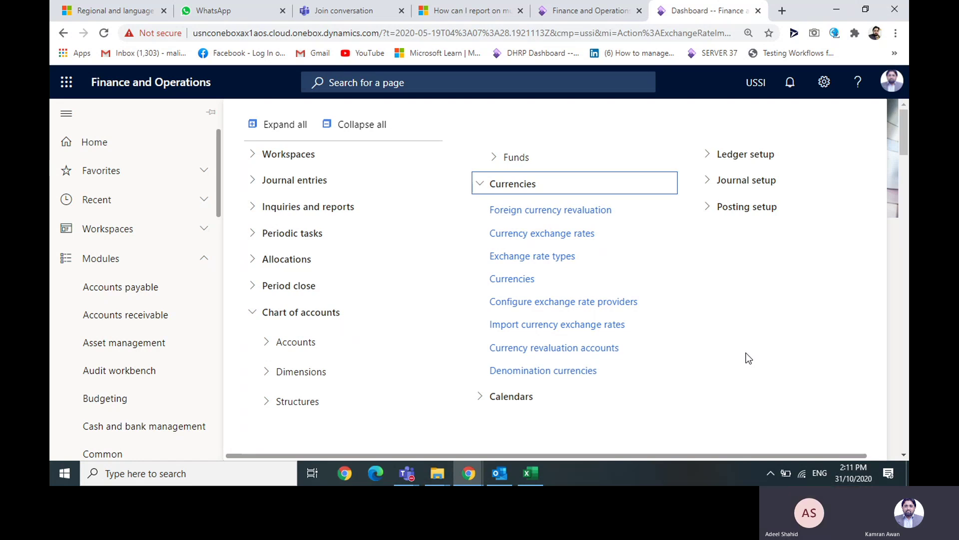
click(481, 186)
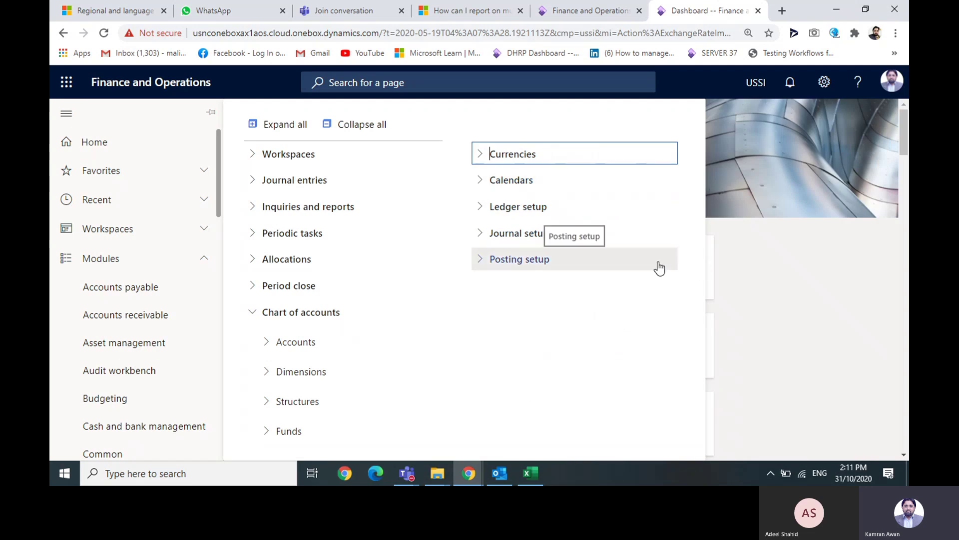
click(481, 211)
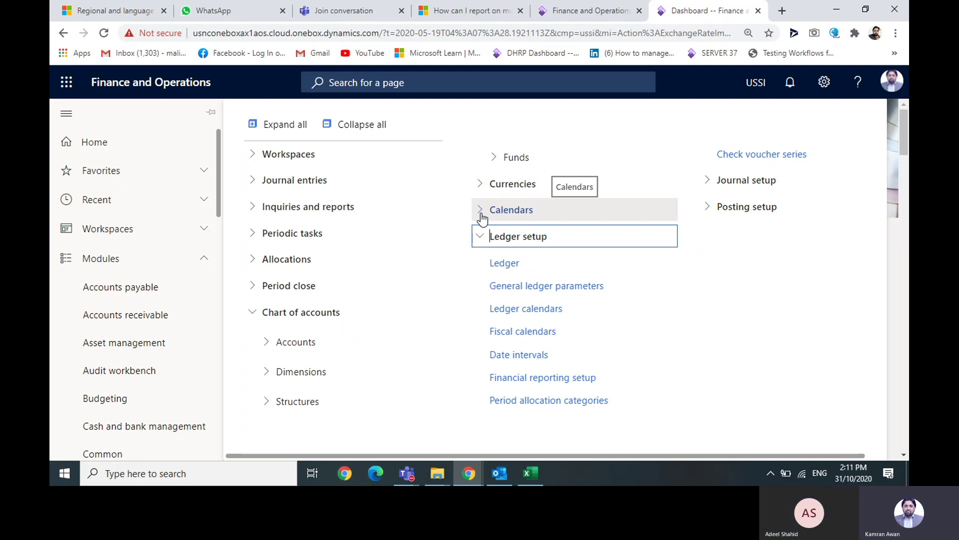
click(406, 477)
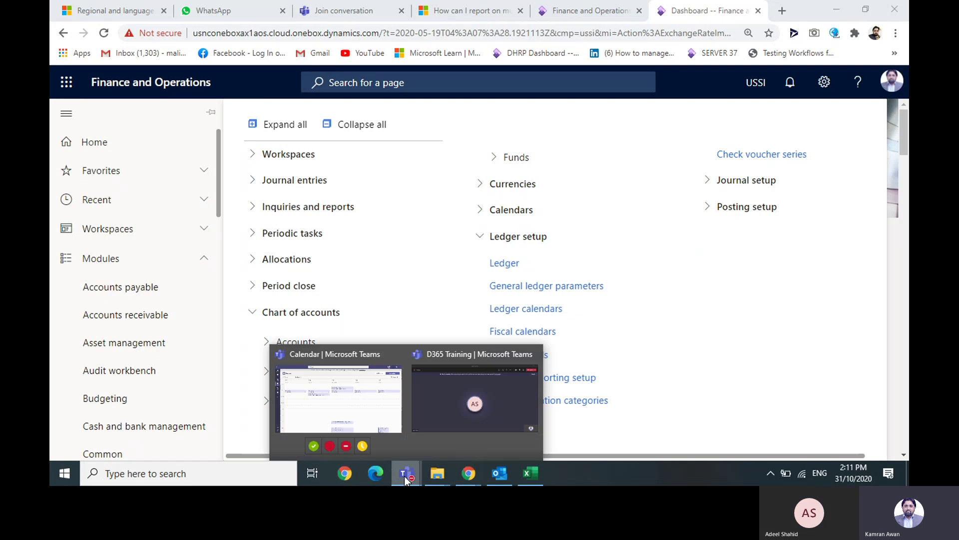
click(519, 417)
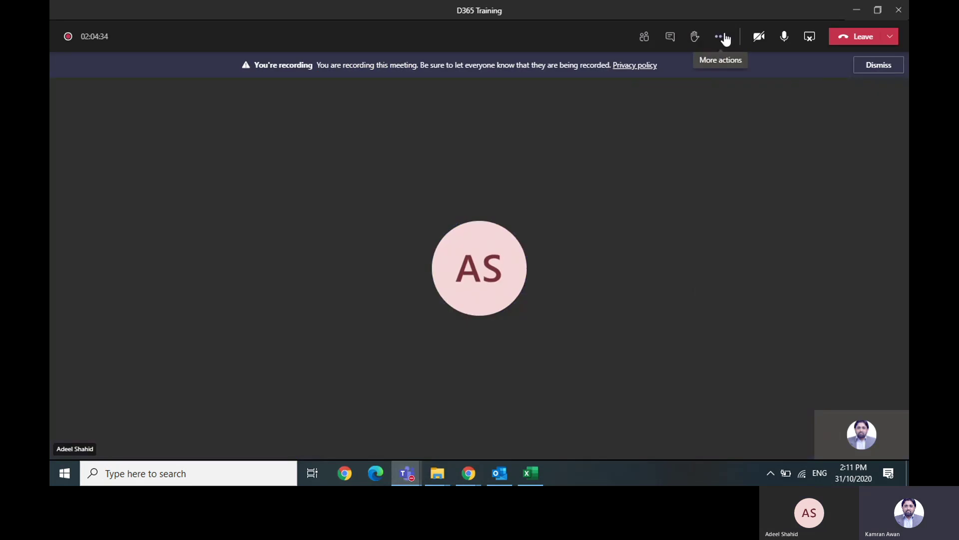
- Choose Stop recording under the meeting's More actions and confirm it
click(720, 37)
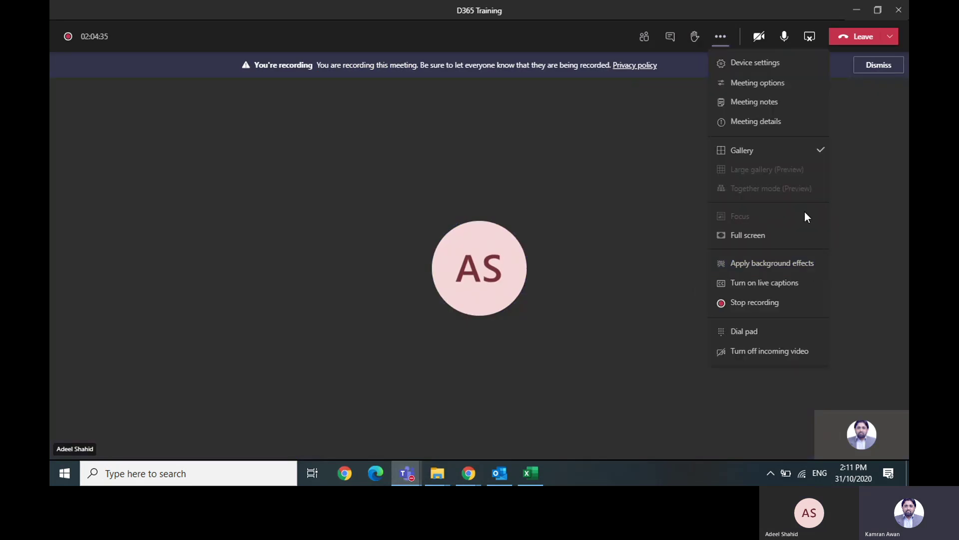
click(780, 305)
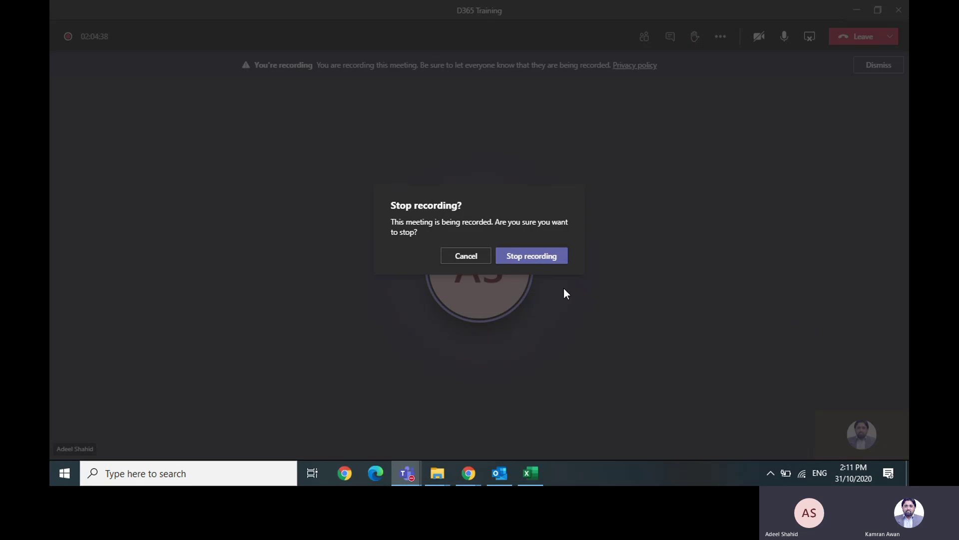
click(522, 260)
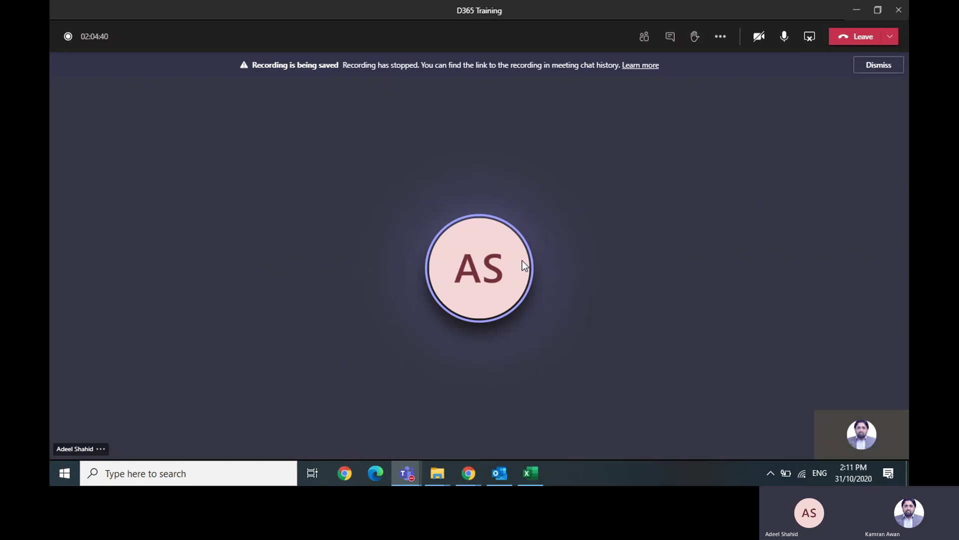